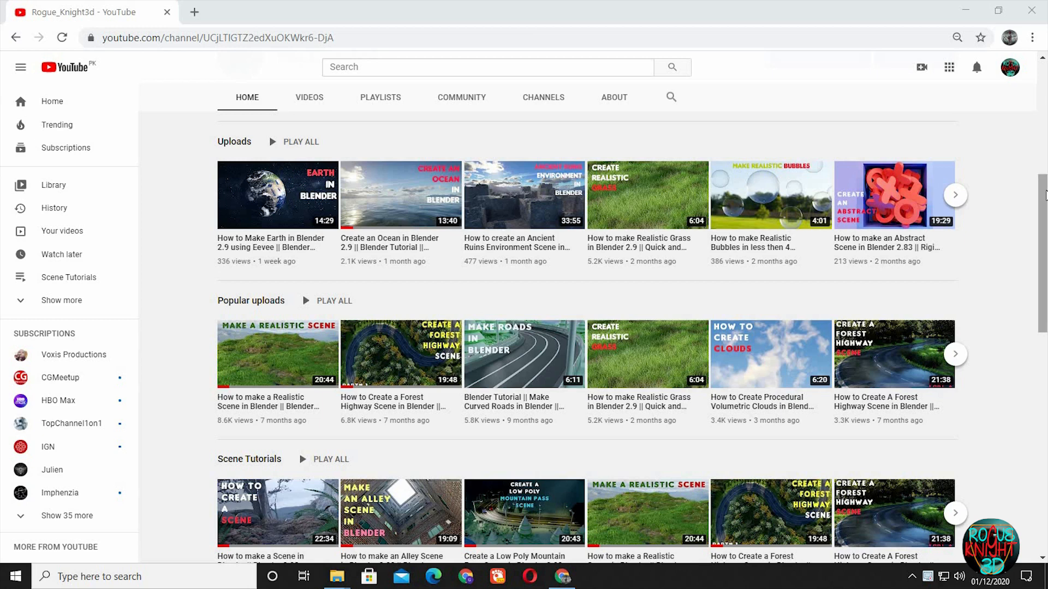
{"action": "scroll", "coordinate": [1045, 218], "scroll_direction": "down", "scroll_amount": 2}
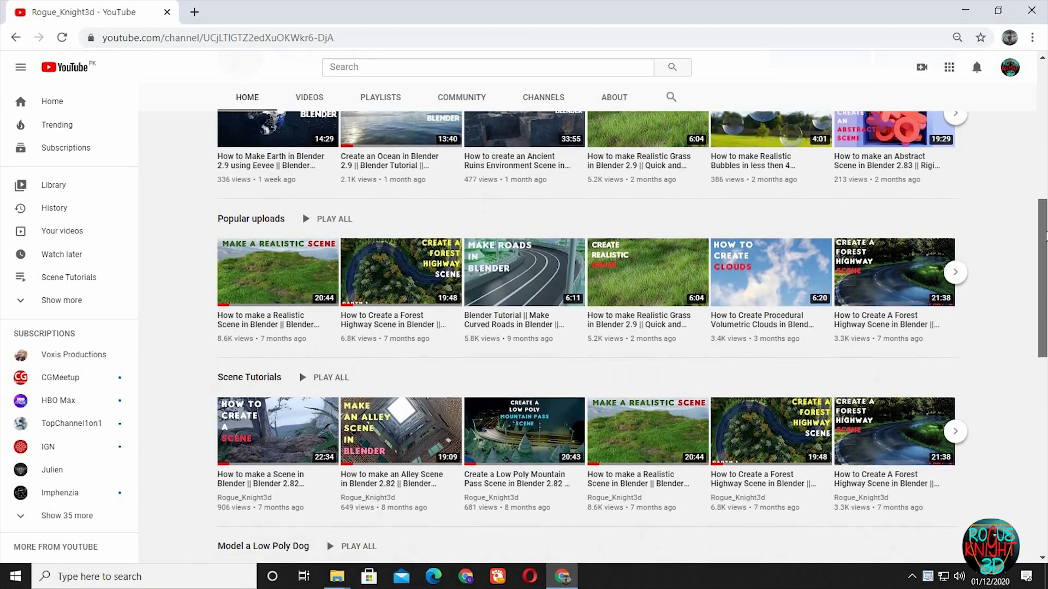
{"action": "left_click_drag", "start_coordinate": [1045, 236], "coordinate": [1046, 367]}
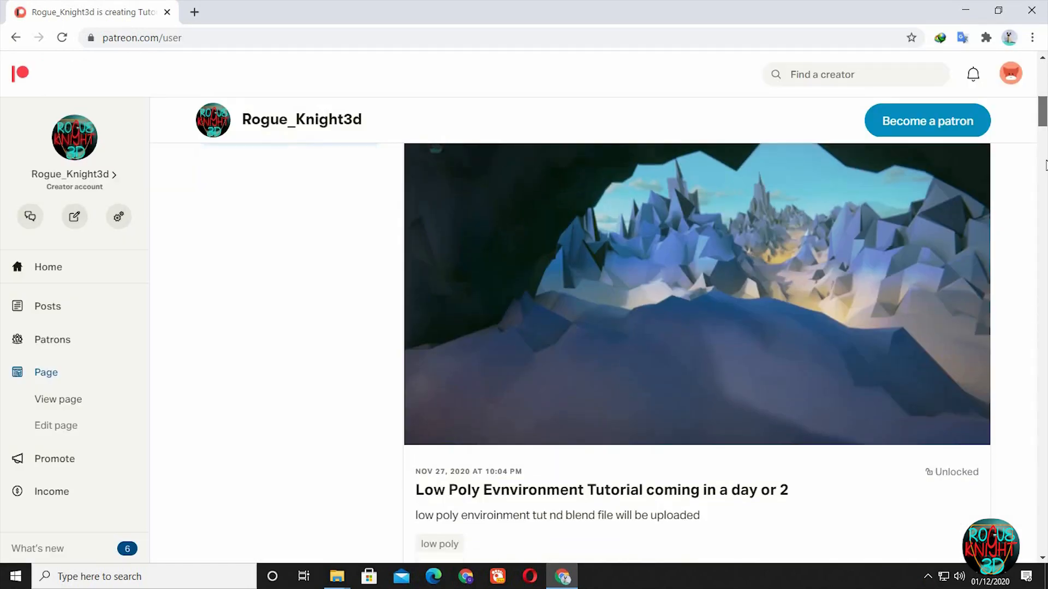
{"action": "left_click_drag", "start_coordinate": [1045, 164], "coordinate": [1045, 271]}
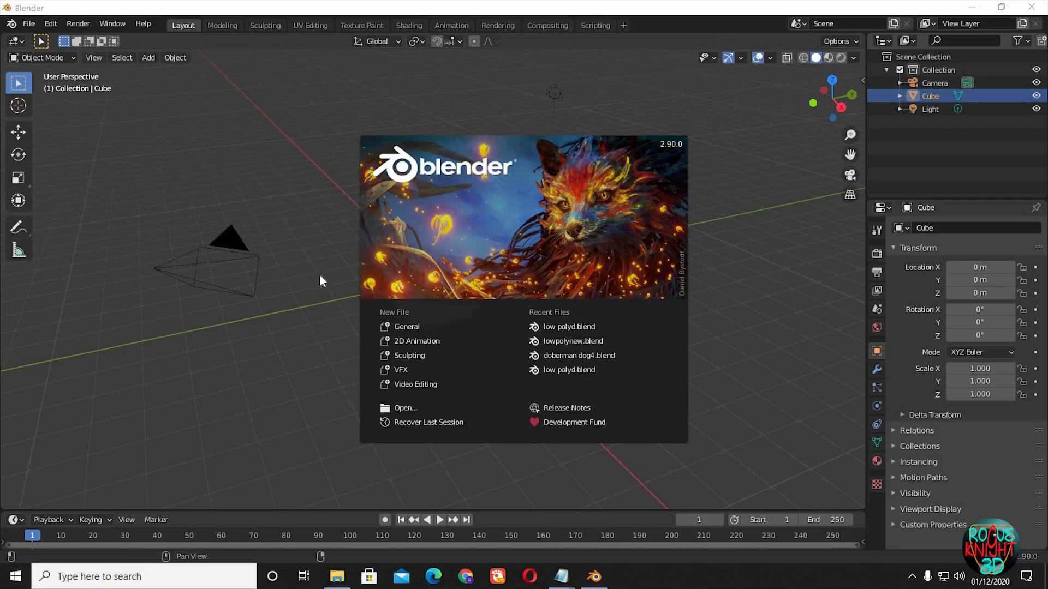
Step: In Blender, dismiss the splash screen and delete the default cube and light
{"action": "left_click", "coordinate": [319, 274]}
{"action": "left_click_drag", "start_coordinate": [391, 376], "coordinate": [591, 208]}
{"action": "key", "text": "x"}
{"action": "key", "text": "Return"}
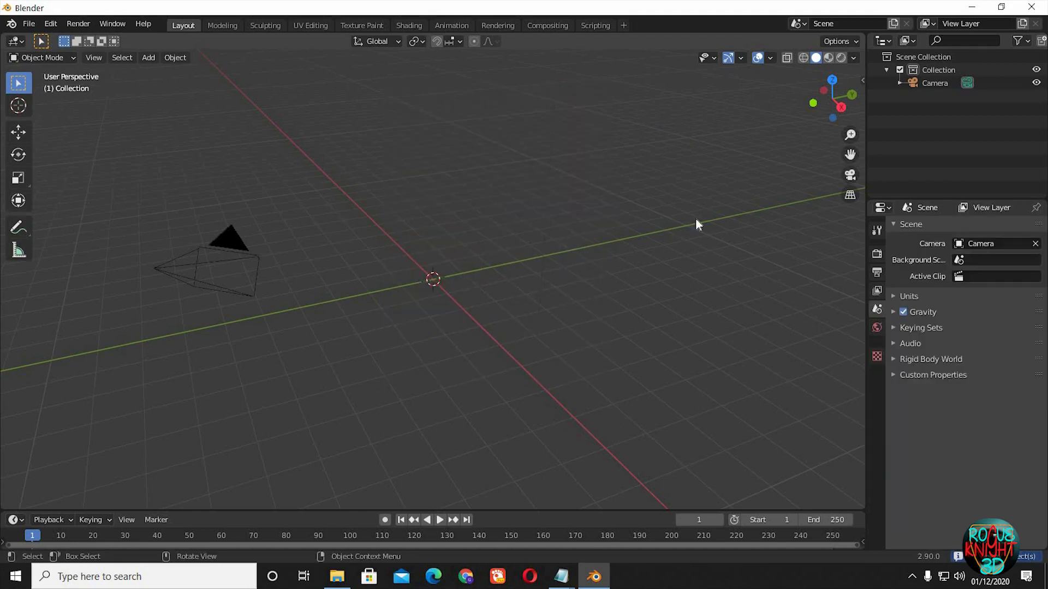
Step: Enable the Screencast Keys display and hide the viewport sidebar again
{"action": "key", "text": "n"}
{"action": "left_click", "coordinate": [863, 159]}
{"action": "left_click", "coordinate": [738, 73]}
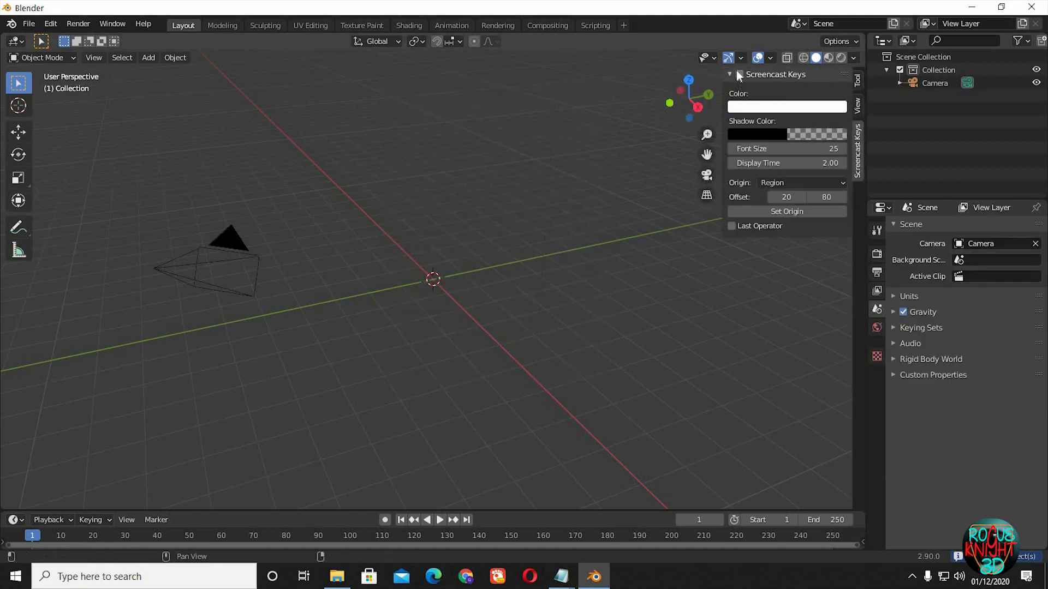
{"action": "key", "text": "n"}
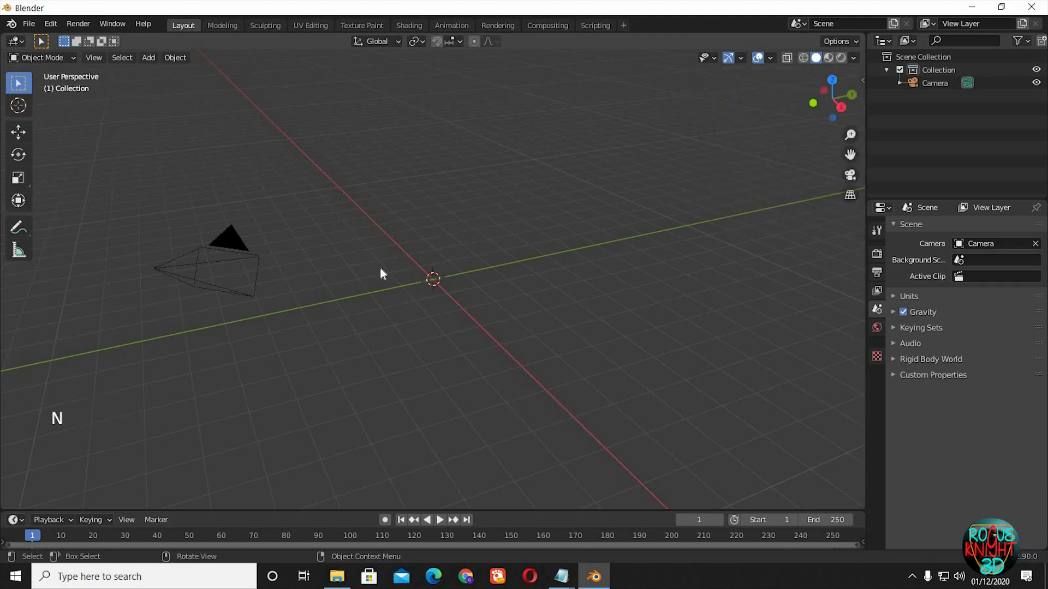
Step: Add a plane mesh at the origin and scale its geometry by 2 in Edit Mode
{"action": "key", "text": "shift+a"}
{"action": "mouse_move", "coordinate": [374, 269]}
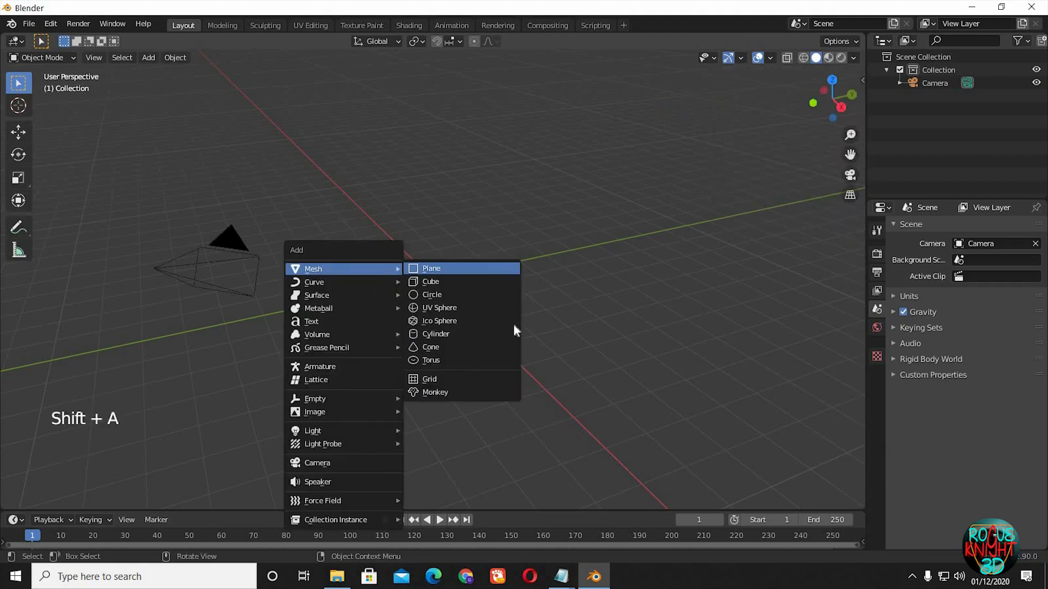
{"action": "left_click", "coordinate": [475, 268]}
{"action": "scroll", "coordinate": [512, 326], "scroll_direction": "up", "scroll_amount": 8}
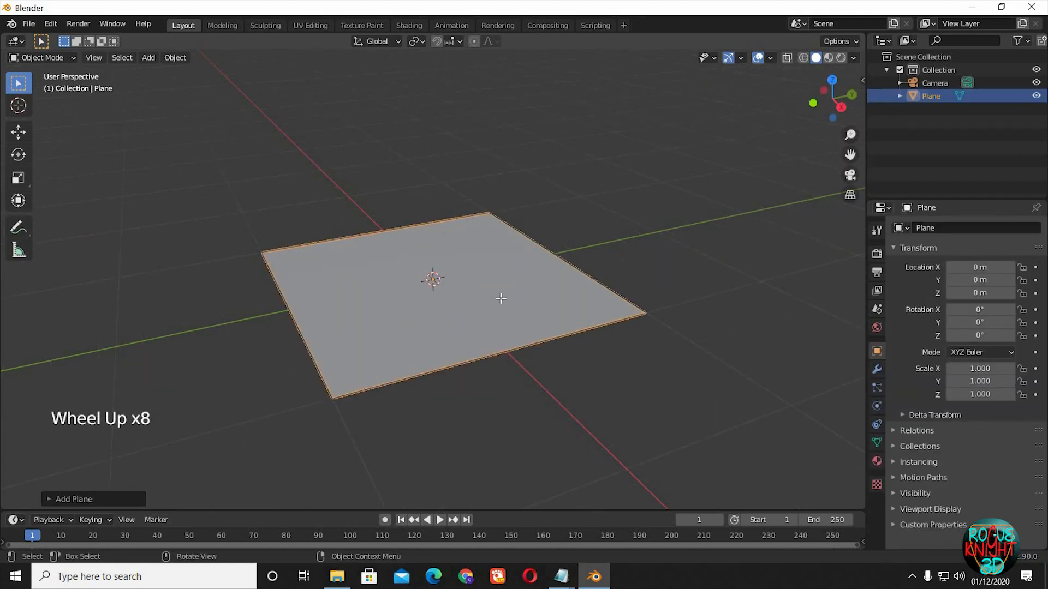
{"action": "key", "text": "Tab"}
{"action": "key", "text": "s"}
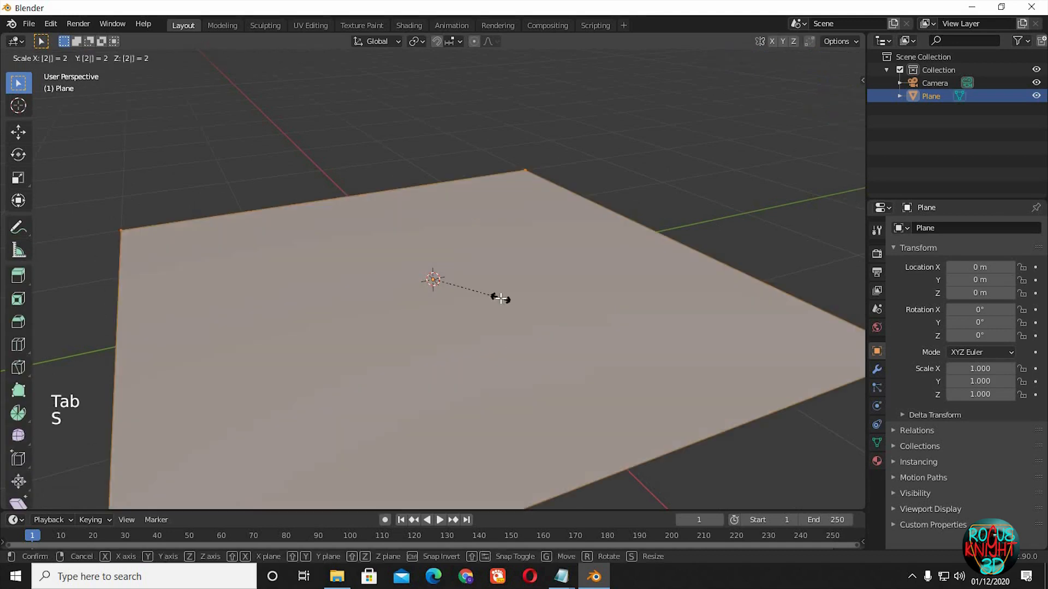
{"action": "left_click", "coordinate": [494, 306]}
Step: Subdivide the plane with 50 cuts and return to Object Mode
{"action": "middle_click_drag", "start_coordinate": [491, 325], "coordinate": [490, 326]}
{"action": "scroll", "coordinate": [489, 326], "scroll_direction": "down", "scroll_amount": 4}
{"action": "scroll", "coordinate": [480, 325], "scroll_direction": "up", "scroll_amount": 2}
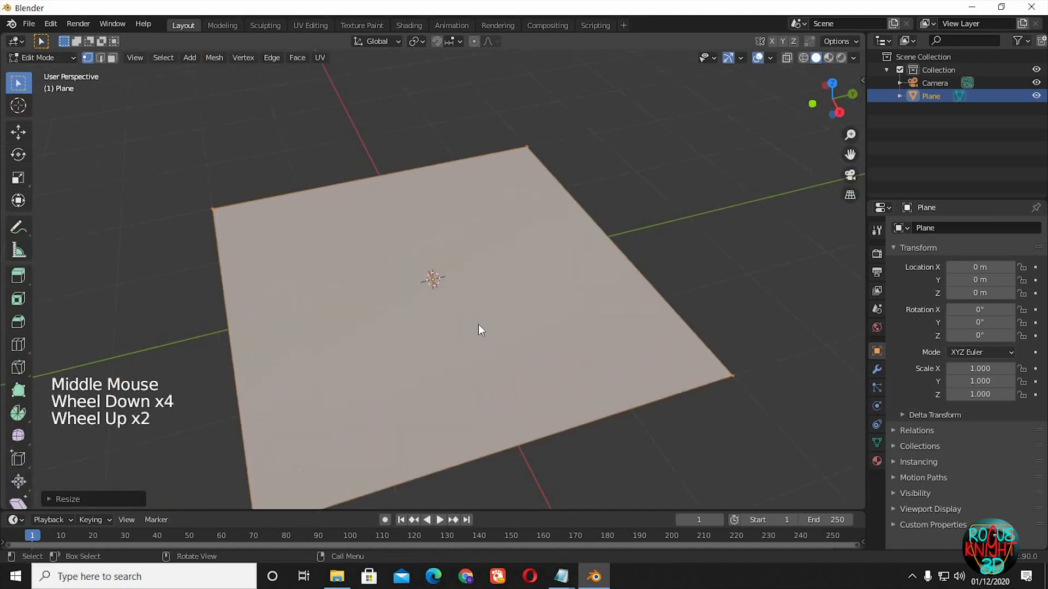
{"action": "right_click", "coordinate": [427, 244]}
{"action": "left_click", "coordinate": [427, 238]}
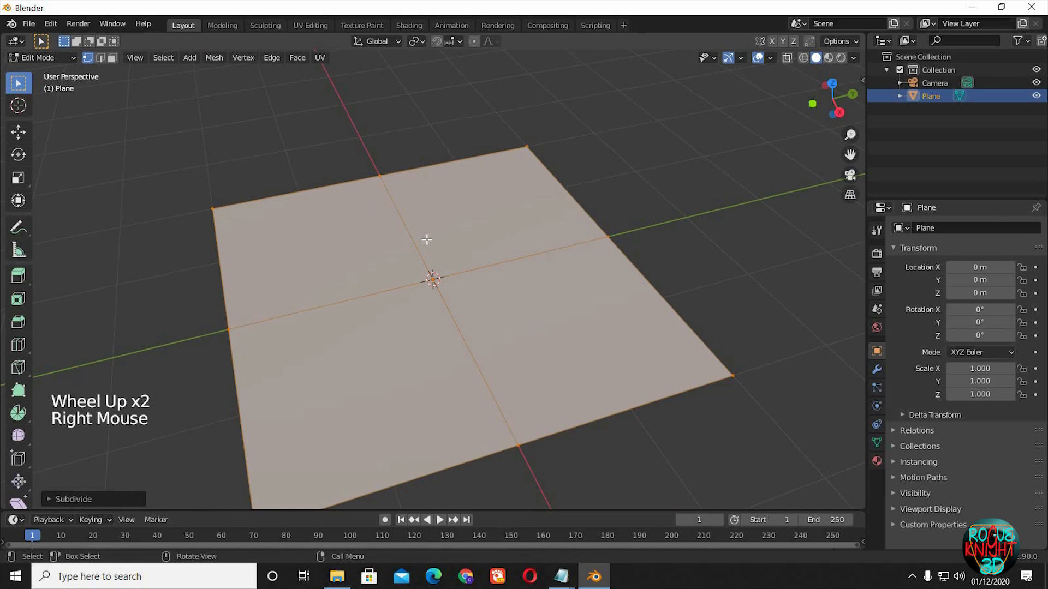
{"action": "left_click", "coordinate": [55, 498]}
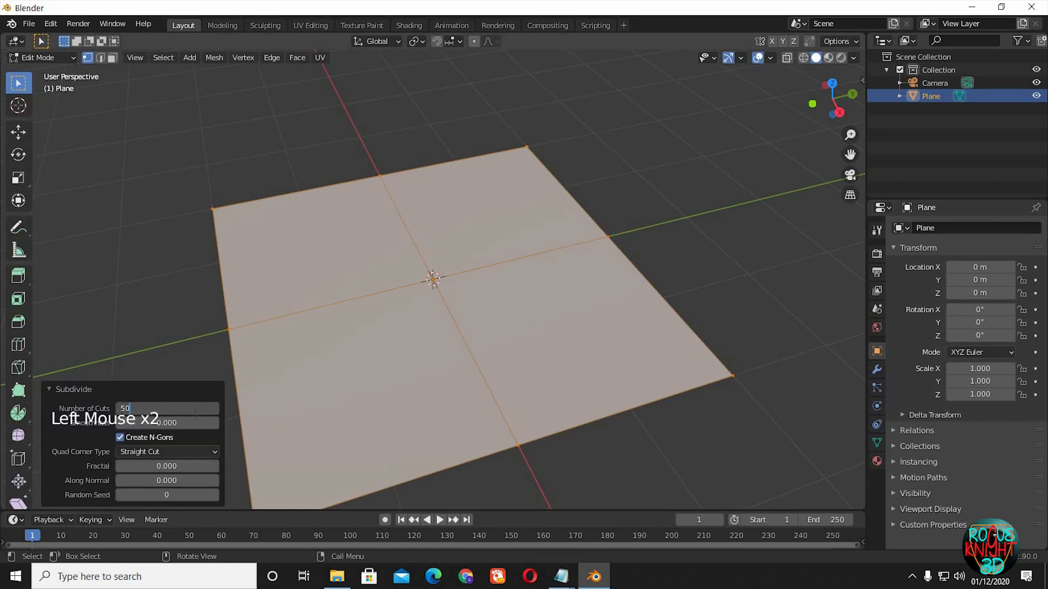
{"action": "key", "text": "Return"}
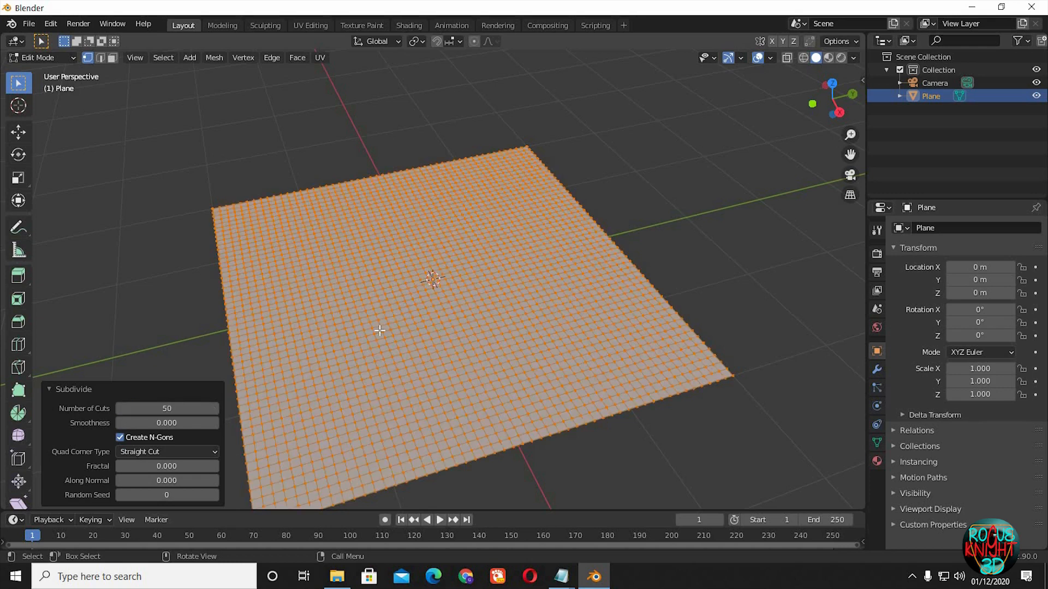
{"action": "scroll", "coordinate": [340, 333], "scroll_direction": "up", "scroll_amount": 1}
{"action": "key", "text": "Tab"}
Step: Add a Displace modifier to the plane, create a new texture for it, and show that texture's settings
{"action": "middle_click_drag", "start_coordinate": [345, 352], "coordinate": [778, 272]}
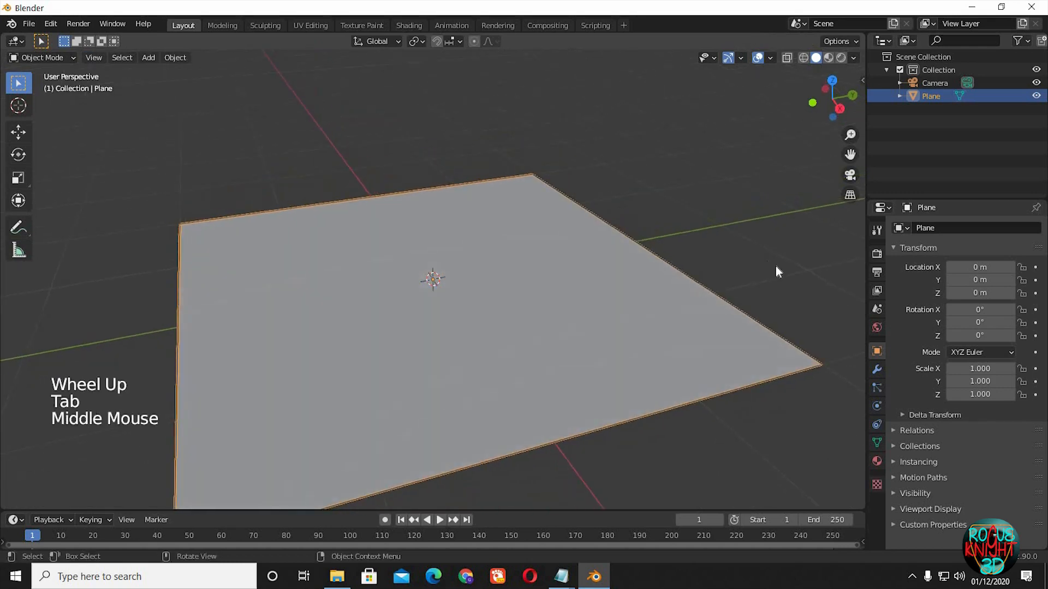
{"action": "double_click", "coordinate": [876, 369]}
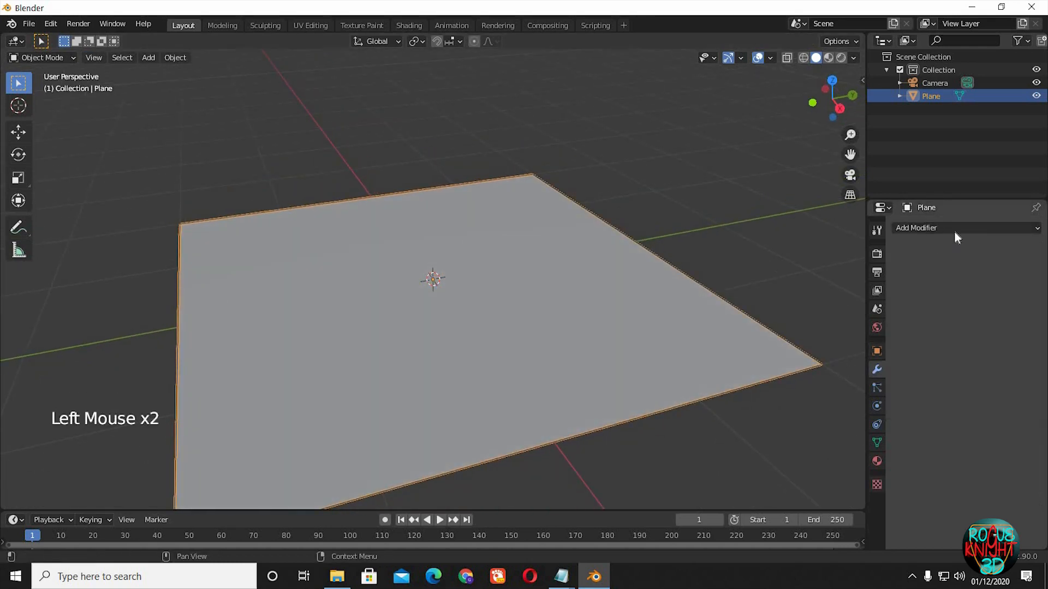
{"action": "left_click", "coordinate": [954, 229]}
{"action": "left_click", "coordinate": [895, 301]}
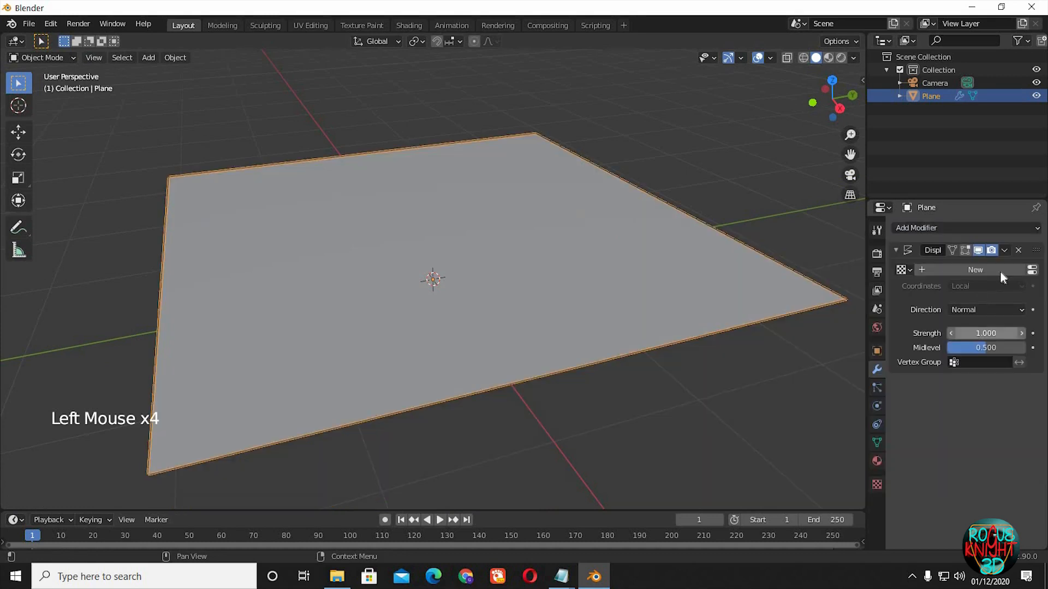
{"action": "left_click", "coordinate": [1018, 272]}
{"action": "left_click", "coordinate": [1033, 270]}
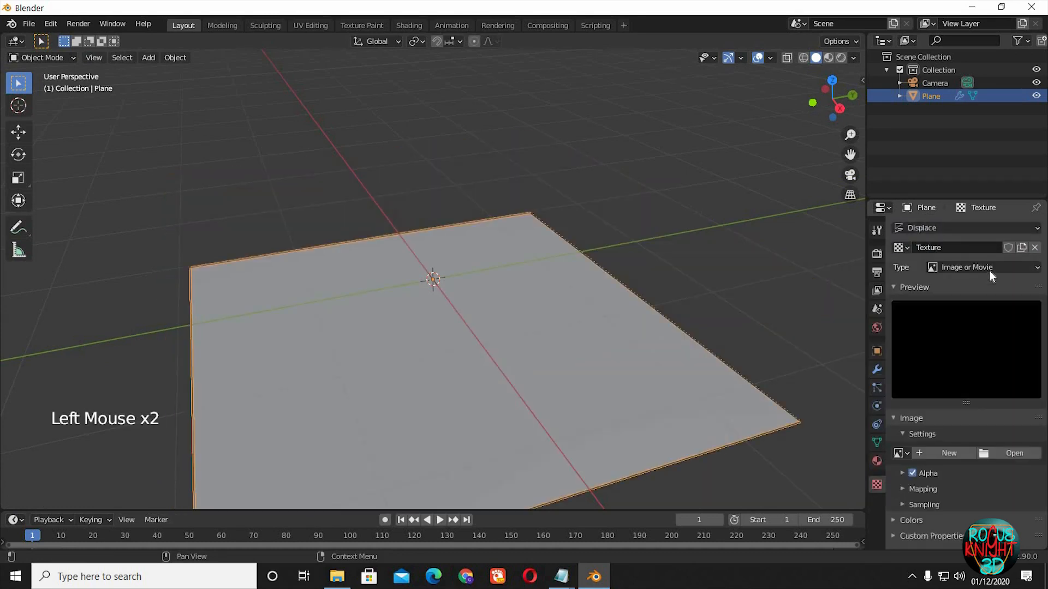
Step: Set the displacement texture's type to Clouds and its noise basis to Original Perlin
{"action": "left_click", "coordinate": [989, 268]}
{"action": "left_click", "coordinate": [955, 312]}
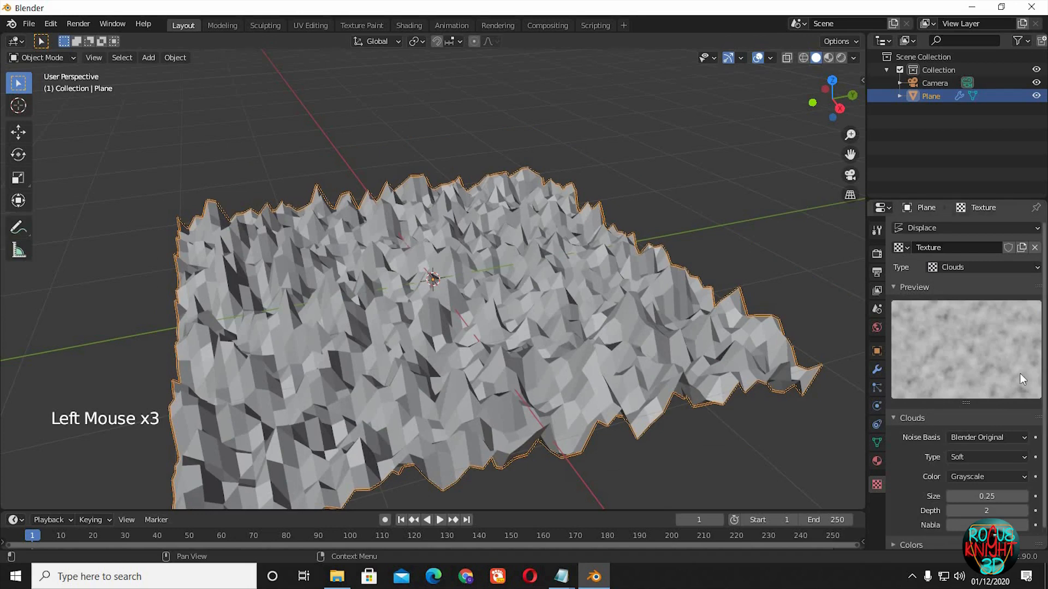
{"action": "left_click", "coordinate": [988, 437]}
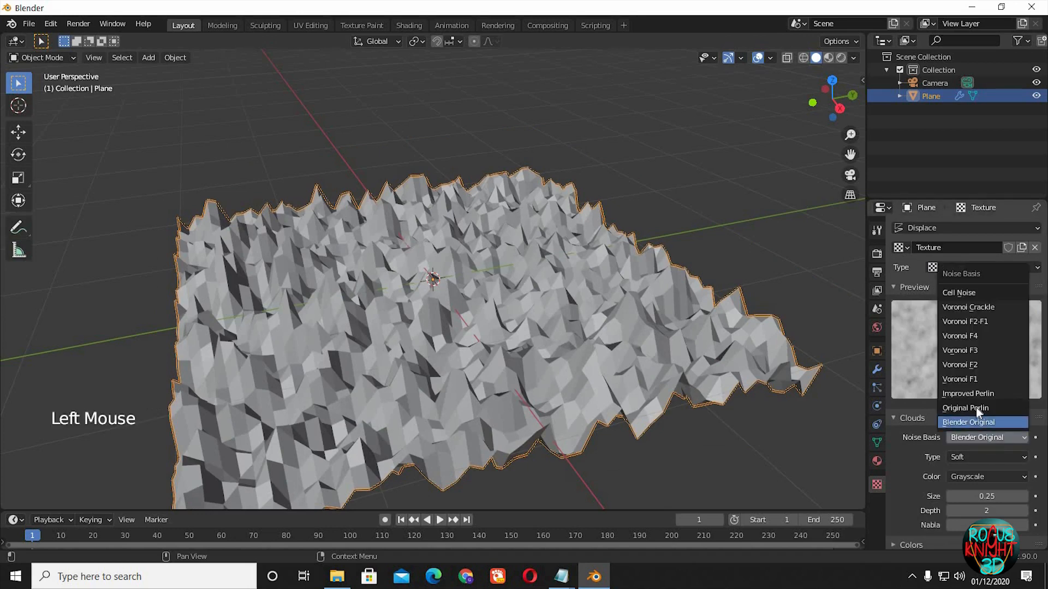
{"action": "left_click", "coordinate": [976, 408]}
{"action": "scroll", "coordinate": [827, 363], "scroll_direction": "down", "scroll_amount": 2}
{"action": "scroll", "coordinate": [851, 415], "scroll_direction": "up", "scroll_amount": 1}
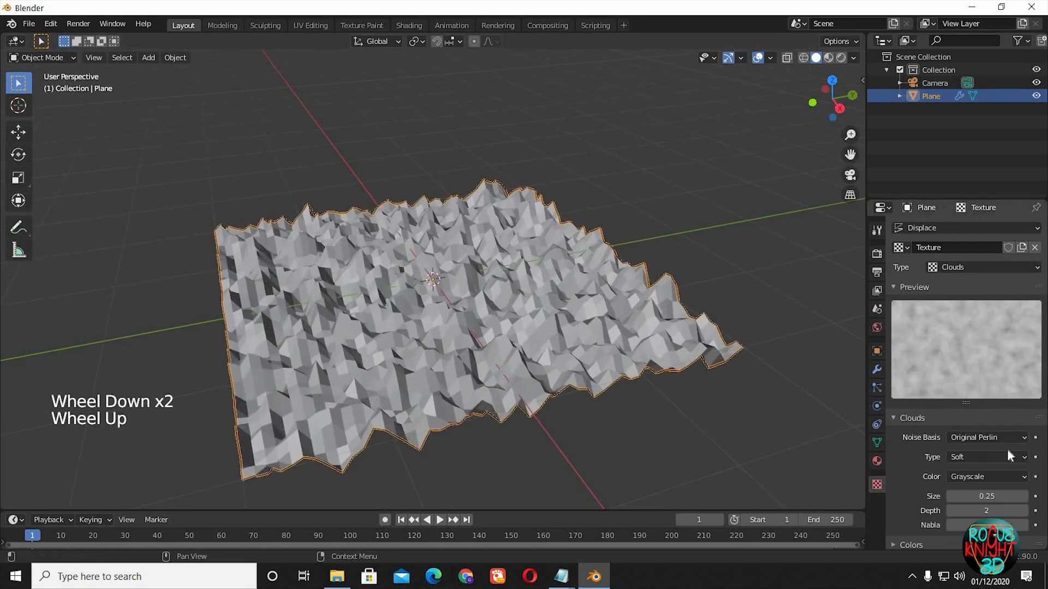
Step: Set the Clouds texture's size to 1.25 and its depth to 5
{"action": "scroll", "coordinate": [1007, 451], "scroll_direction": "down", "scroll_amount": 6}
{"action": "left_click_drag", "start_coordinate": [985, 478], "coordinate": [1044, 477]}
{"action": "left_click", "coordinate": [1019, 478]}
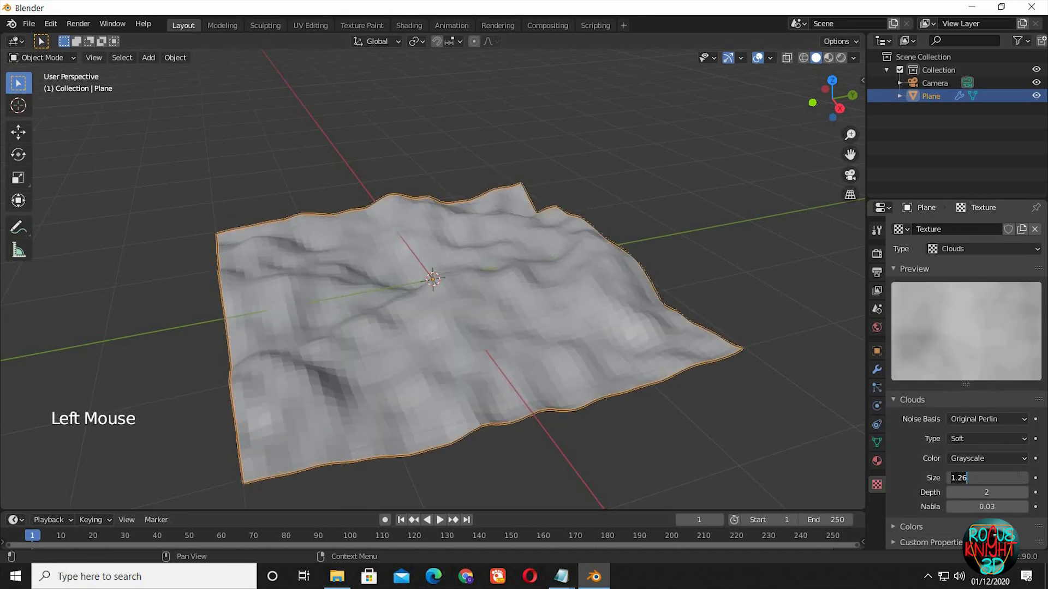
{"action": "key", "text": "Return"}
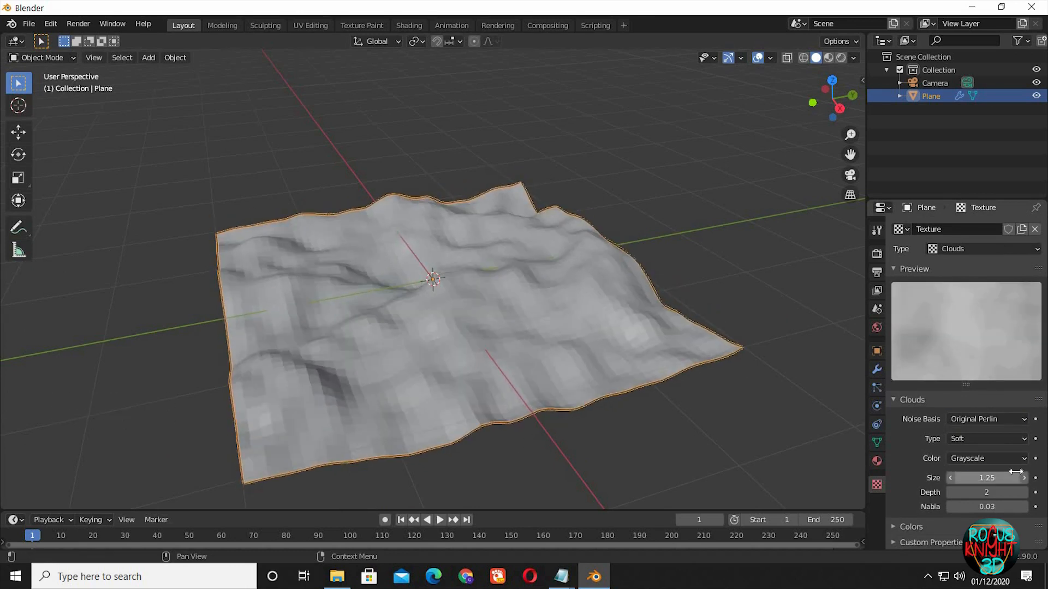
{"action": "key", "text": "KP_1"}
{"action": "middle_click_drag", "start_coordinate": [537, 377], "coordinate": [285, 385]}
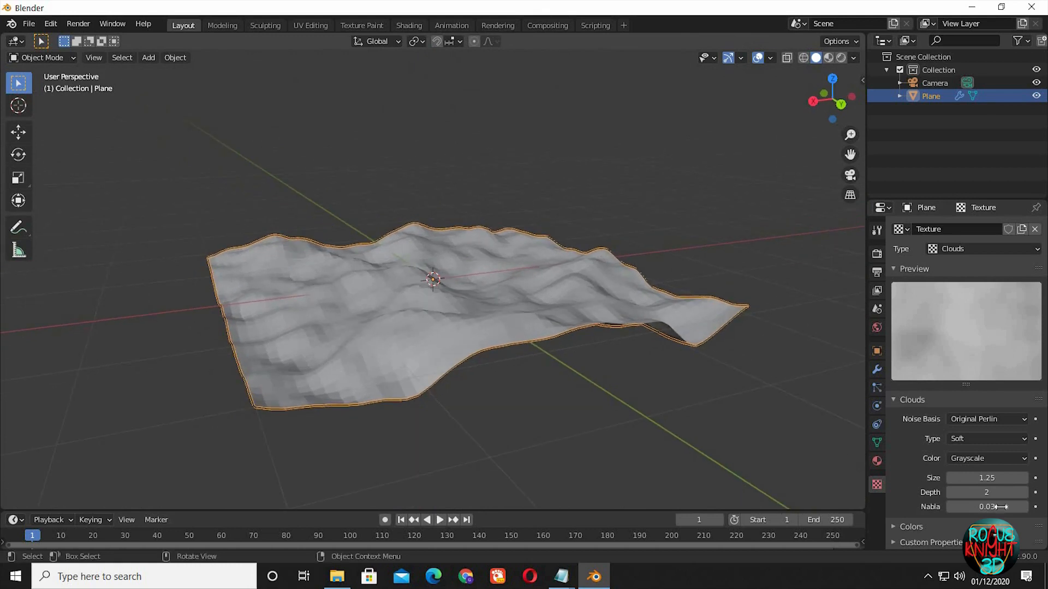
{"action": "left_click", "coordinate": [1023, 493]}
{"action": "left_click", "coordinate": [1024, 494]}
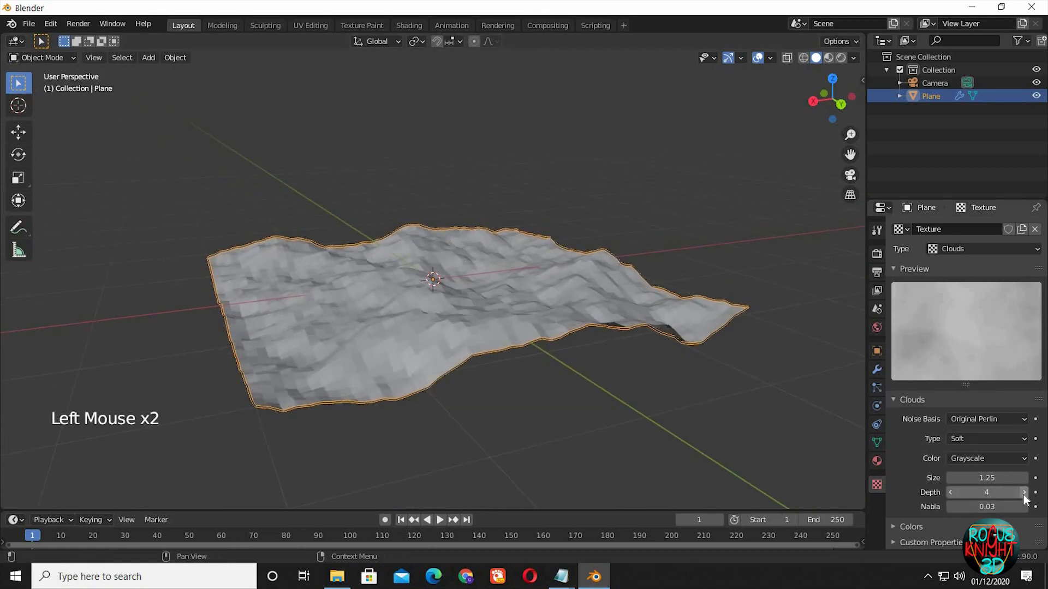
Step: Shade the displaced terrain smooth and open the render properties
{"action": "right_click", "coordinate": [409, 294]}
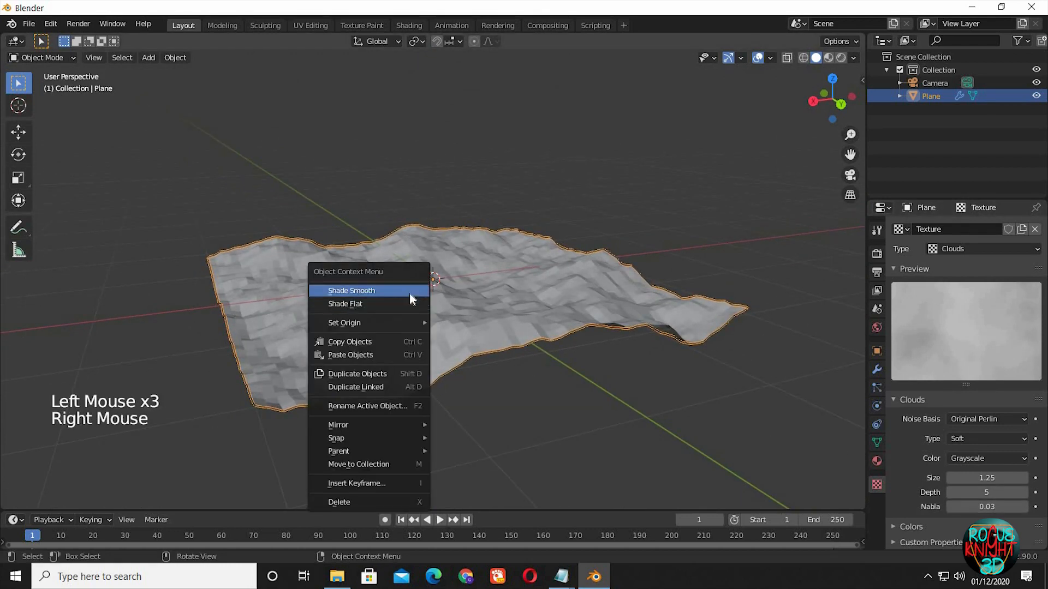
{"action": "left_click", "coordinate": [410, 293]}
{"action": "middle_click_drag", "start_coordinate": [604, 402], "coordinate": [917, 285]}
{"action": "scroll", "coordinate": [605, 406], "scroll_direction": "up", "scroll_amount": 2}
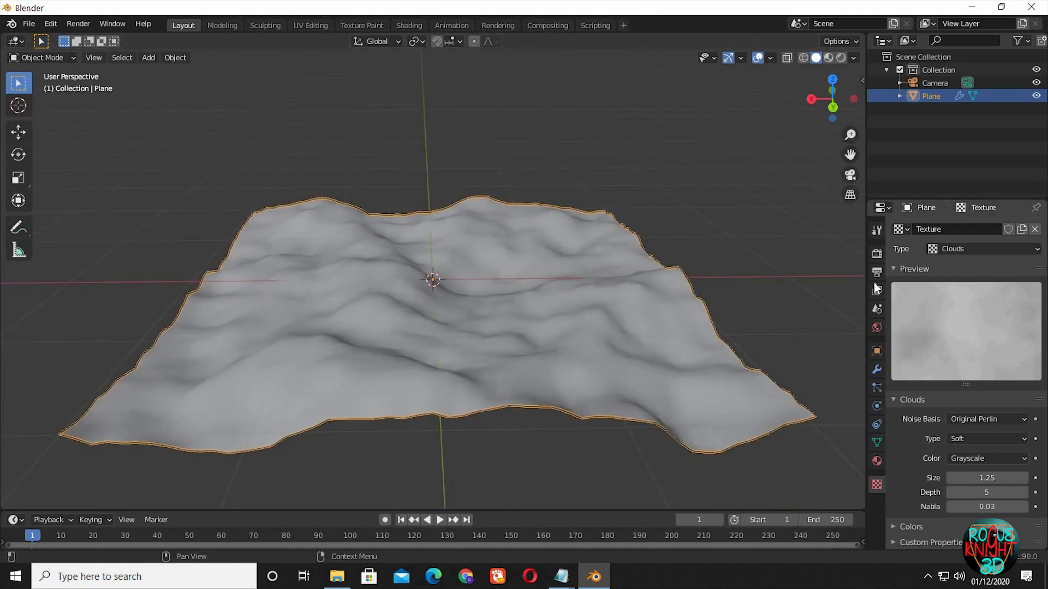
{"action": "left_click", "coordinate": [877, 256]}
Step: Add a torus mesh at the centre of the terrain
{"action": "middle_click_drag", "start_coordinate": [459, 322], "coordinate": [452, 319]}
{"action": "scroll", "coordinate": [410, 304], "scroll_direction": "down", "scroll_amount": 2}
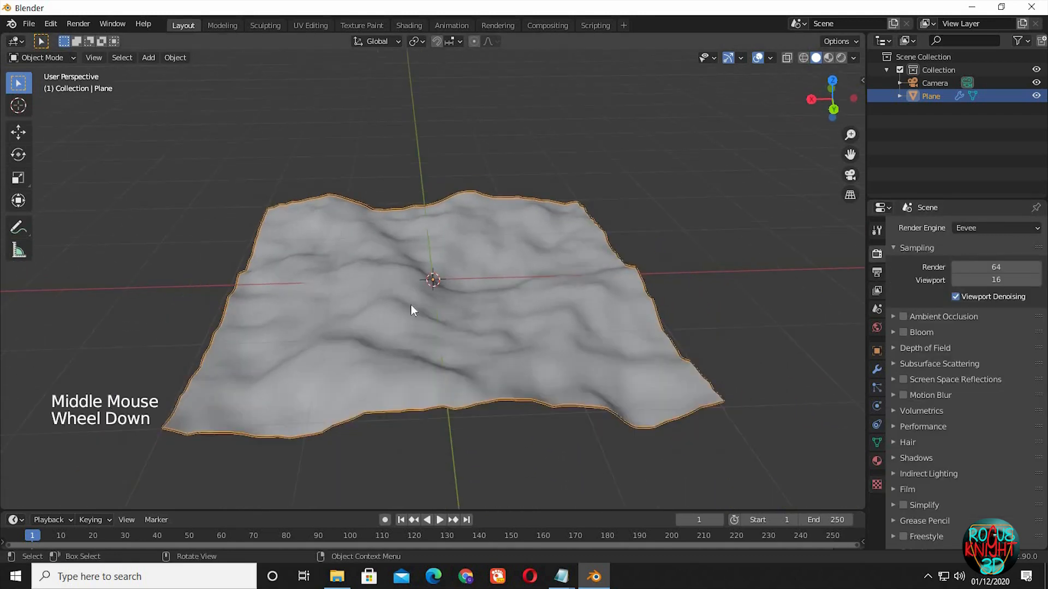
{"action": "key", "text": "shift+a"}
{"action": "mouse_move", "coordinate": [418, 295]}
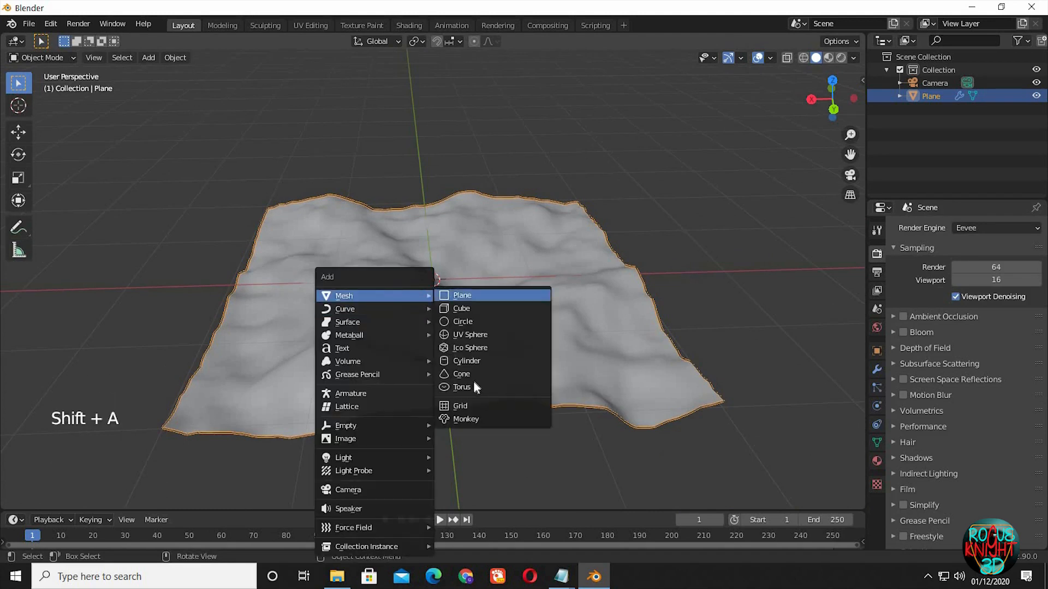
{"action": "left_click", "coordinate": [469, 387]}
{"action": "left_click", "coordinate": [427, 235]}
{"action": "scroll", "coordinate": [434, 228], "scroll_direction": "up", "scroll_amount": 2}
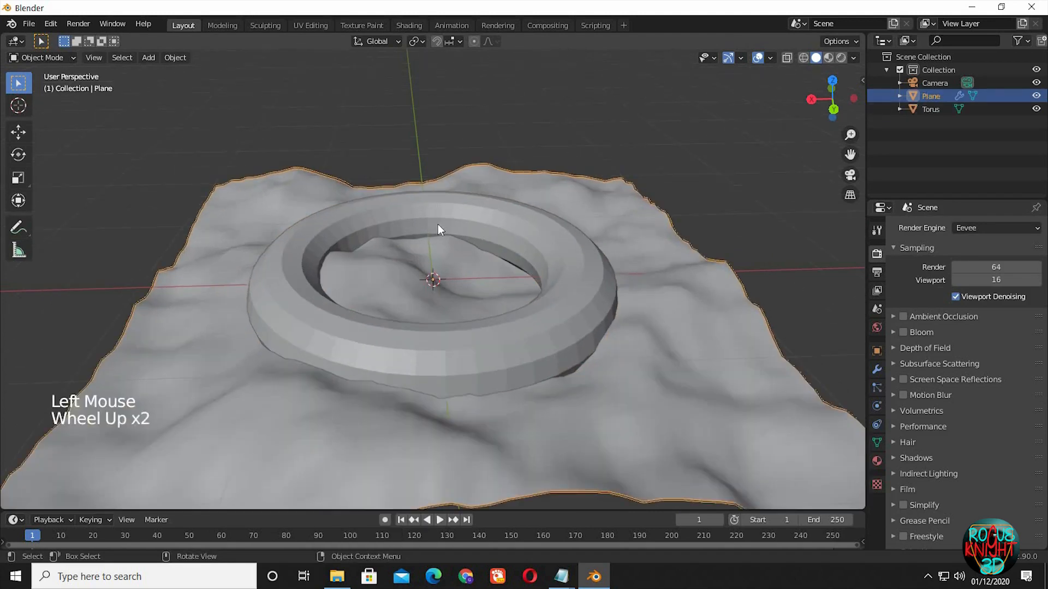
Step: Subdivide the torus with one cut and shade it smooth in Object Mode
{"action": "left_click", "coordinate": [438, 224]}
{"action": "key", "text": "Tab"}
{"action": "right_click", "coordinate": [437, 219]}
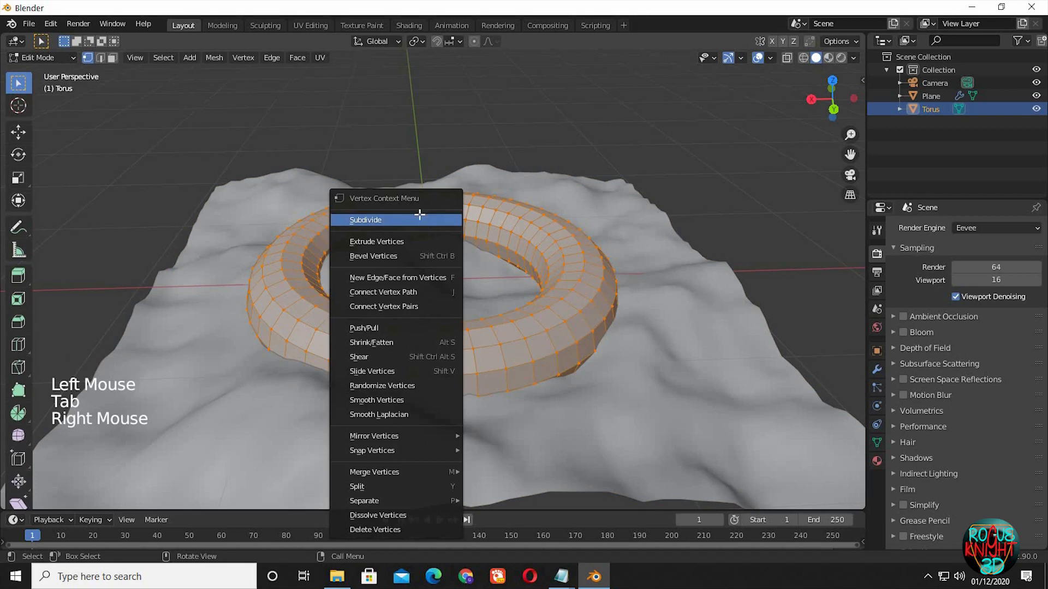
{"action": "left_click", "coordinate": [420, 216]}
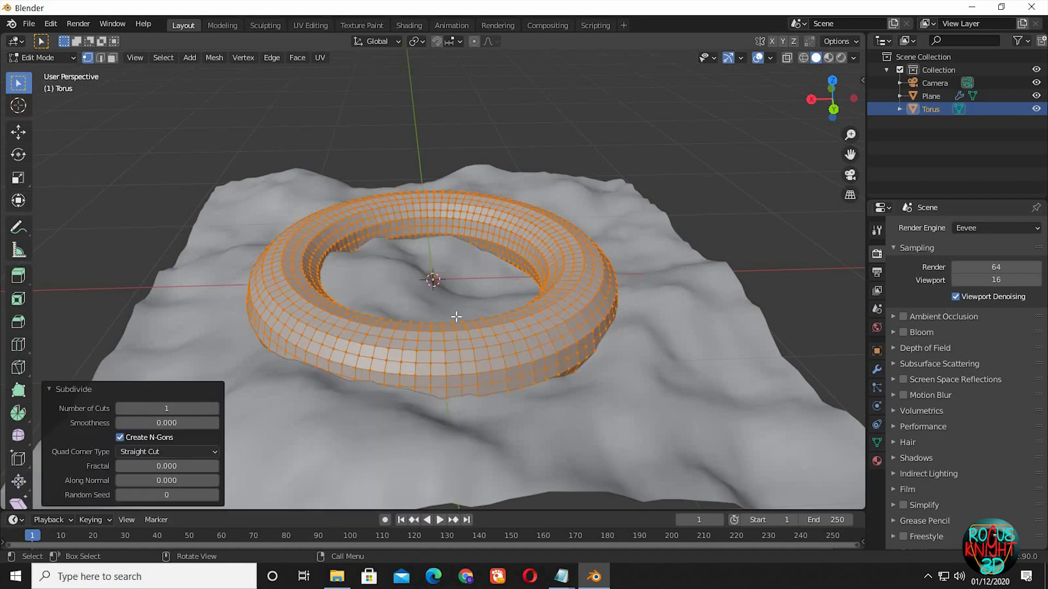
{"action": "key", "text": "Tab"}
{"action": "right_click", "coordinate": [451, 210]}
{"action": "left_click", "coordinate": [451, 209]}
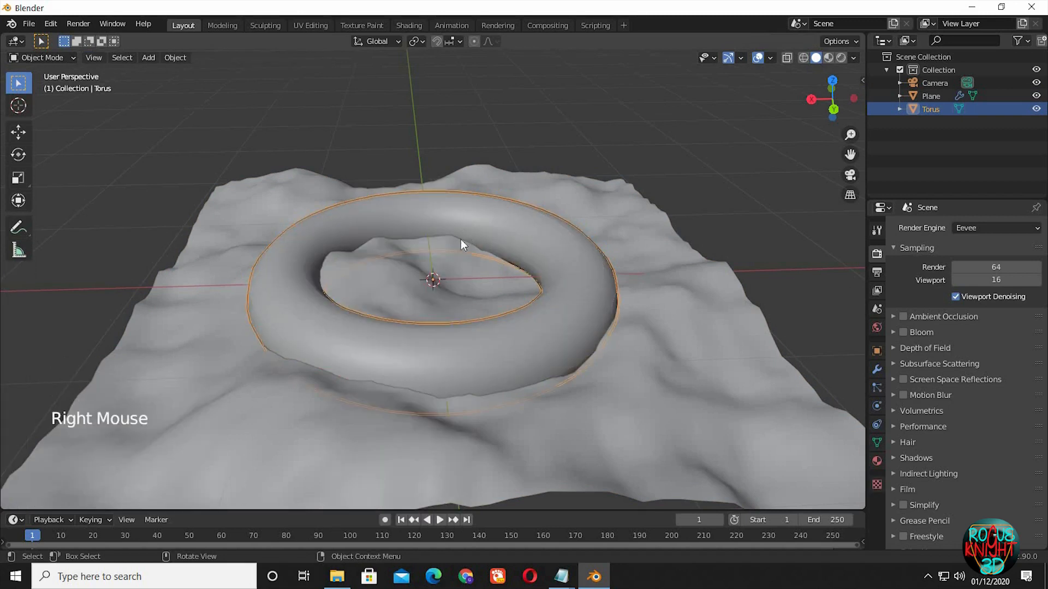
Step: Rotate the torus 90° about the global Y axis and about 17° about the global Z axis
{"action": "type", "text": "ry90"}
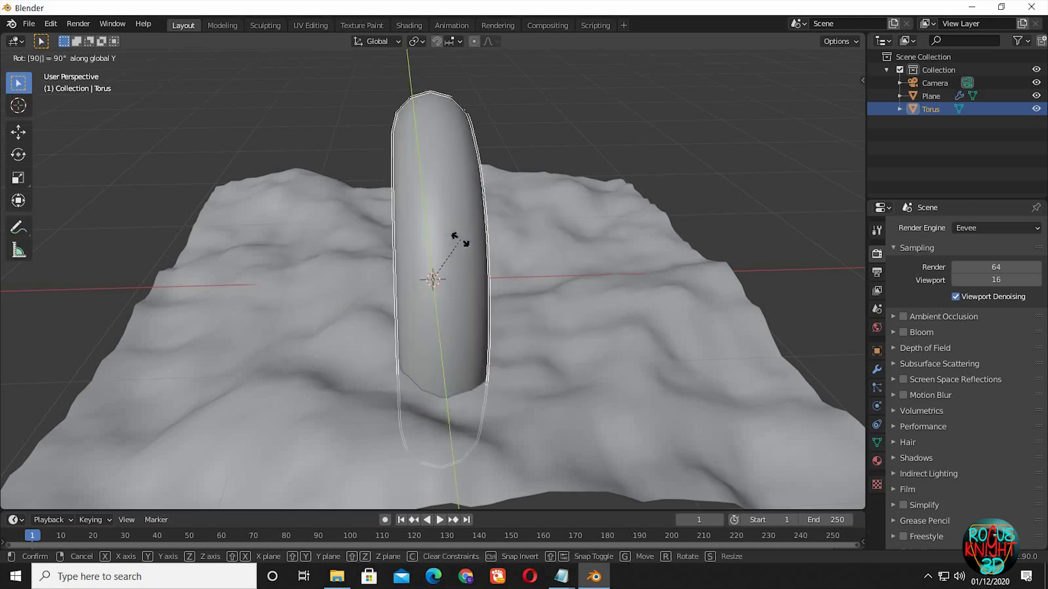
{"action": "key", "text": "Return"}
{"action": "key", "text": "r"}
{"action": "key", "text": "z"}
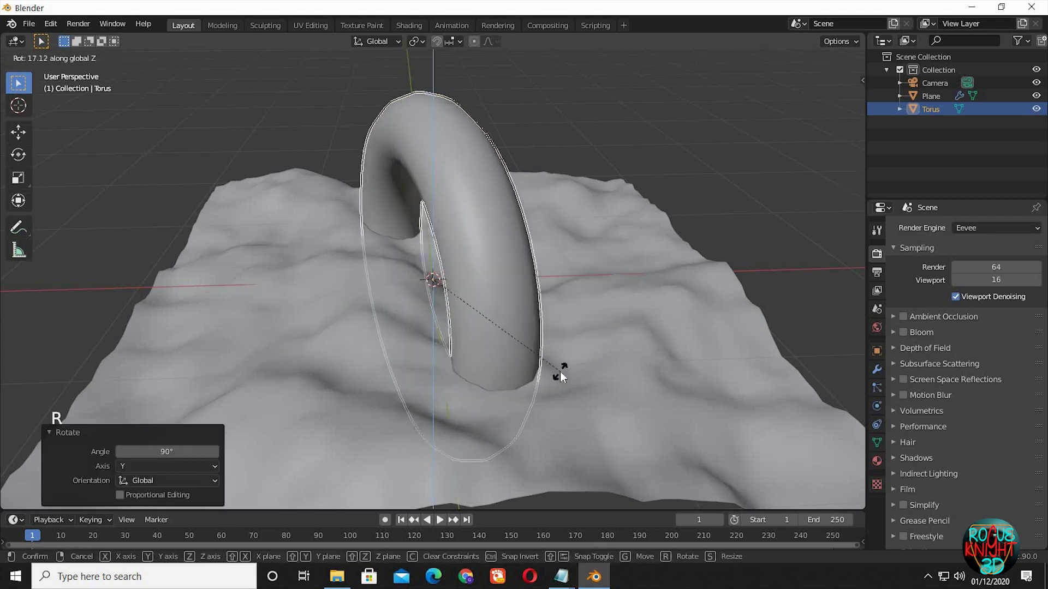
{"action": "left_click", "coordinate": [557, 373]}
Step: Reposition the torus horizontally on the terrain with its height locked, and rotate it further about the Z axis
{"action": "key", "text": "g"}
{"action": "key", "text": "shift+z"}
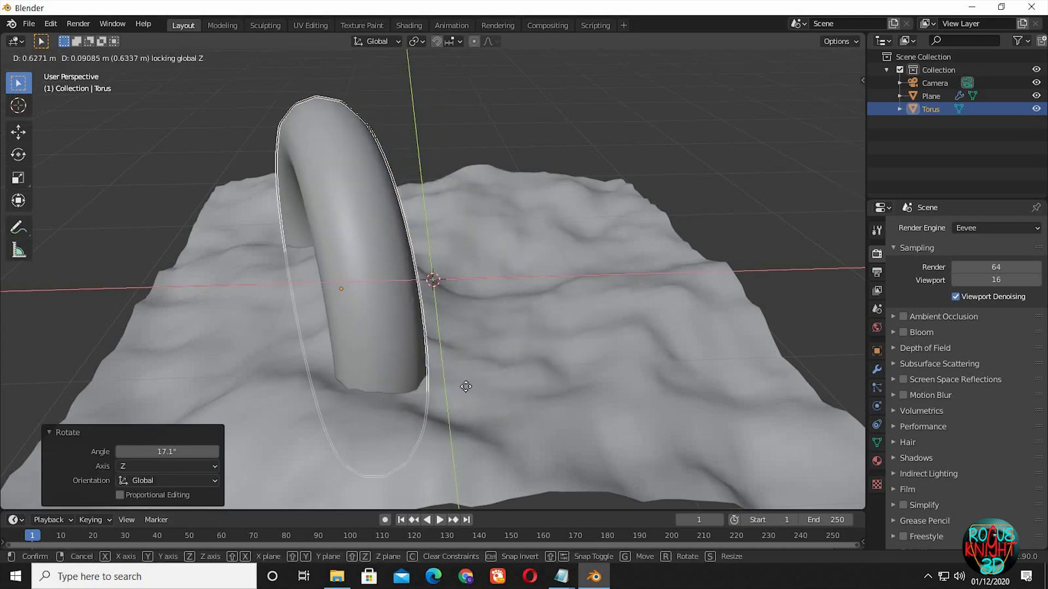
{"action": "left_click", "coordinate": [458, 401]}
{"action": "middle_click_drag", "start_coordinate": [458, 402], "coordinate": [611, 382]}
{"action": "key", "text": "r"}
{"action": "key", "text": "z"}
{"action": "key", "text": "g"}
{"action": "key", "text": "shift+z"}
{"action": "left_click", "coordinate": [457, 403]}
Step: Place the 3D cursor on the upper part of the torus and add a cube there in top view
{"action": "middle_click_drag", "start_coordinate": [612, 382], "coordinate": [671, 429], "text": "shift"}
{"action": "right_click", "coordinate": [390, 285], "text": "shift"}
{"action": "middle_click_drag", "start_coordinate": [435, 329], "coordinate": [451, 336]}
{"action": "key", "text": "KP_7"}
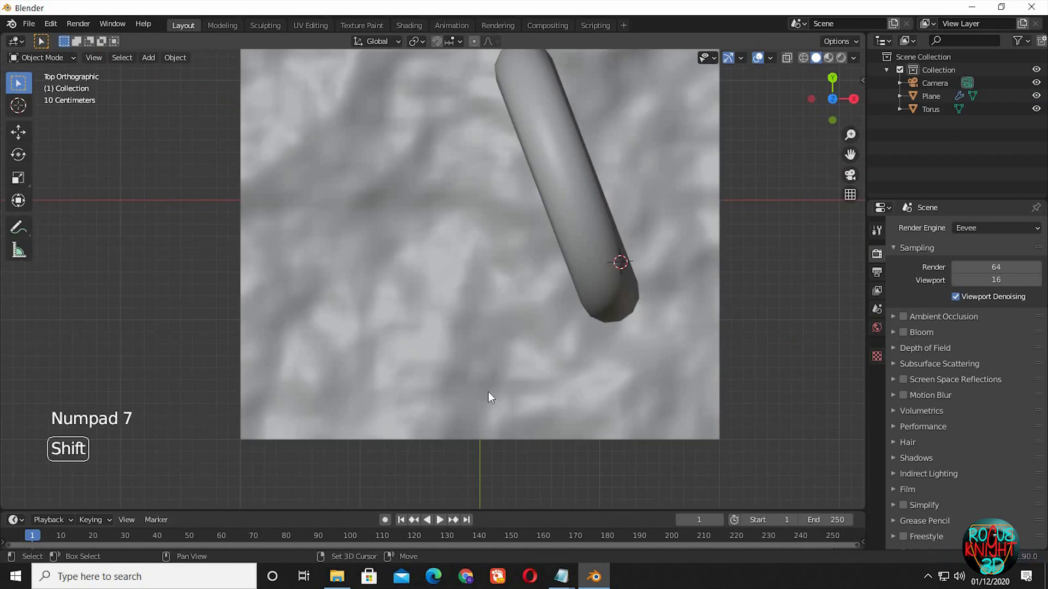
{"action": "middle_click_drag", "start_coordinate": [489, 394], "coordinate": [451, 405], "text": "shift"}
{"action": "key", "text": "shift+a"}
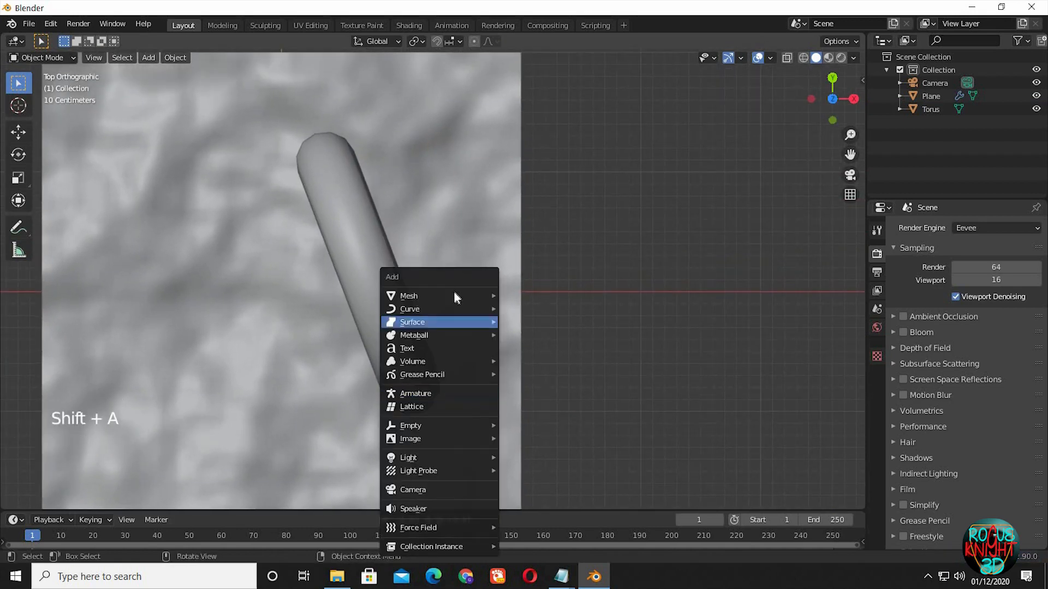
{"action": "mouse_move", "coordinate": [455, 297]}
{"action": "left_click", "coordinate": [538, 309]}
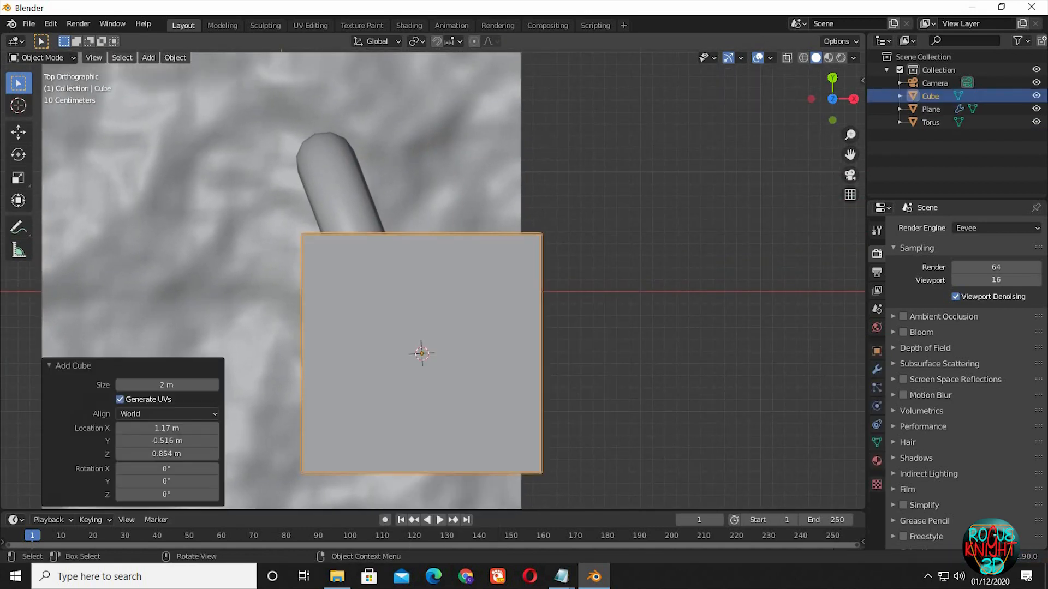
Step: Scale the cube to about 0.102 and rotate it about the vertical axis to line up with the torus
{"action": "key", "text": "s"}
{"action": "left_click", "coordinate": [522, 405]}
{"action": "key", "text": "r"}
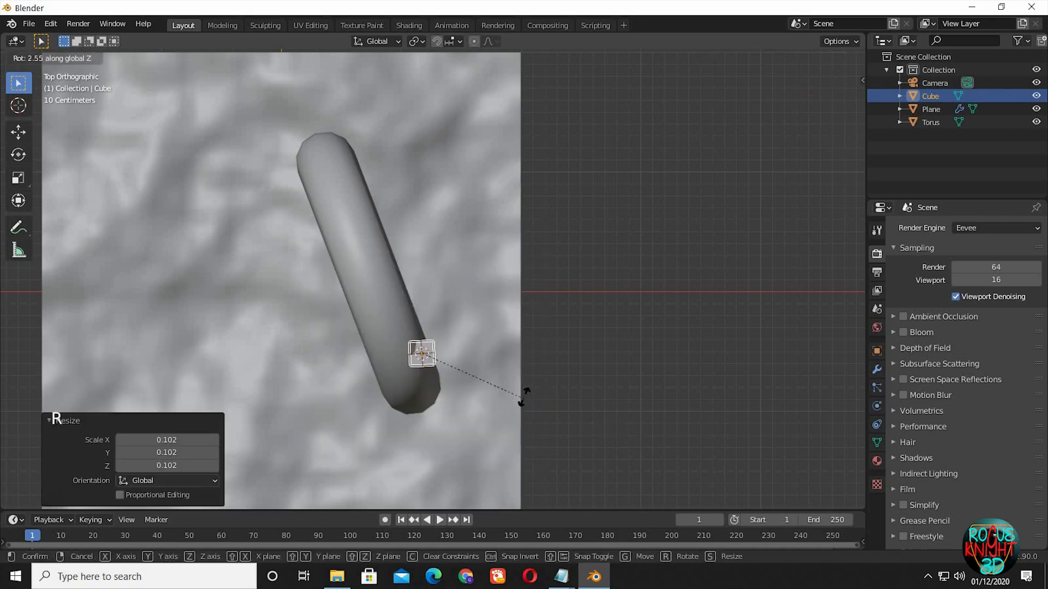
{"action": "left_click", "coordinate": [521, 363]}
Step: Move the cube beside the torus along global Y and about 0.07 m along its local X axis
{"action": "key", "text": "g"}
{"action": "middle_click_drag", "start_coordinate": [532, 357], "coordinate": [509, 430]}
{"action": "key", "text": "y"}
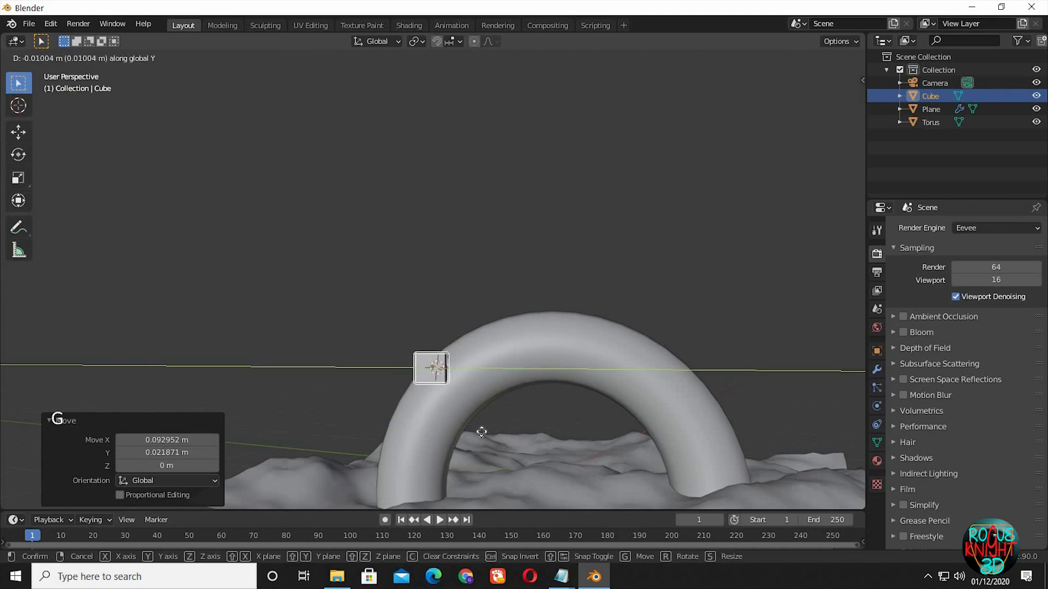
{"action": "left_click", "coordinate": [475, 433]}
{"action": "key", "text": "g"}
{"action": "key", "text": "y"}
{"action": "left_click", "coordinate": [471, 435]}
{"action": "middle_click_drag", "start_coordinate": [470, 435], "coordinate": [443, 469]}
{"action": "middle_click_drag", "start_coordinate": [443, 431], "coordinate": [307, 322]}
{"action": "key", "text": "g"}
{"action": "key", "text": "x"}
{"action": "key", "text": "x"}
{"action": "left_click", "coordinate": [368, 431]}
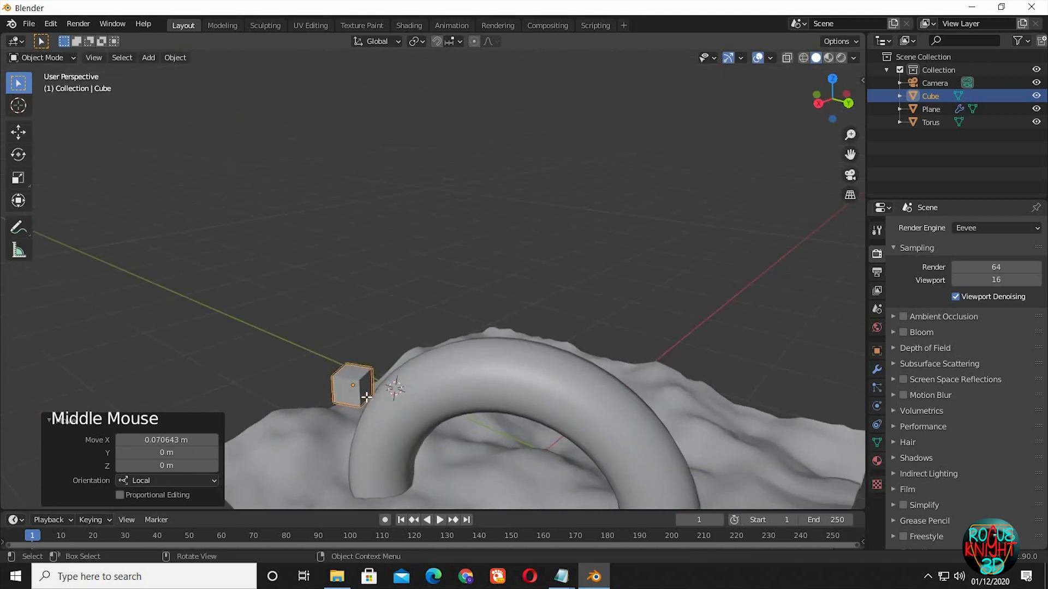
Step: In Edit Mode, extrude the cube's side face about 1.87 m along local Y across the torus and add a short end segment
{"action": "key", "text": "Tab"}
{"action": "middle_click_drag", "start_coordinate": [445, 434], "coordinate": [343, 364], "text": "shift"}
{"action": "key", "text": "e"}
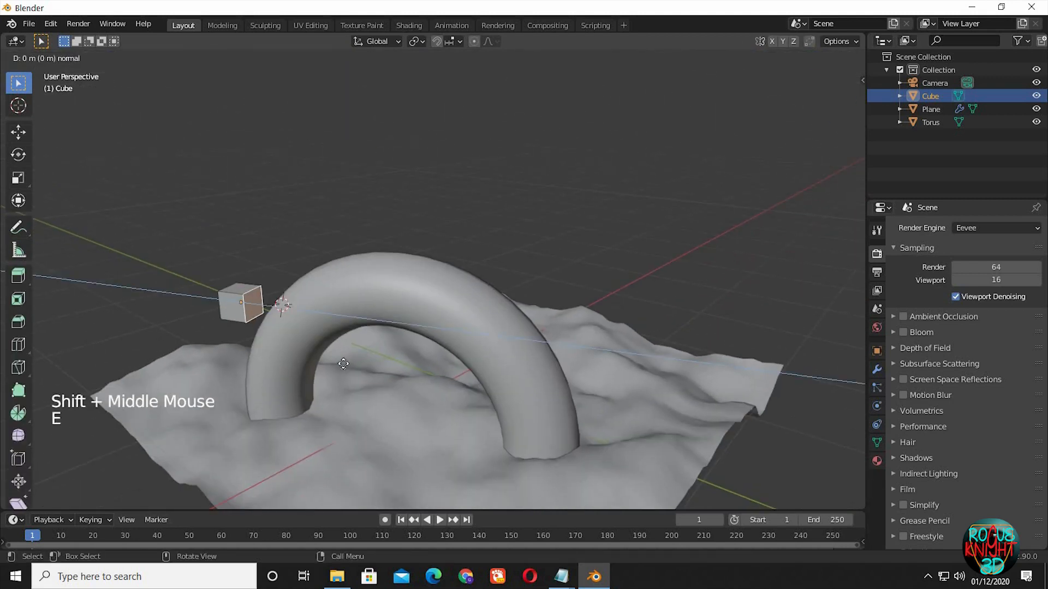
{"action": "key", "text": "y"}
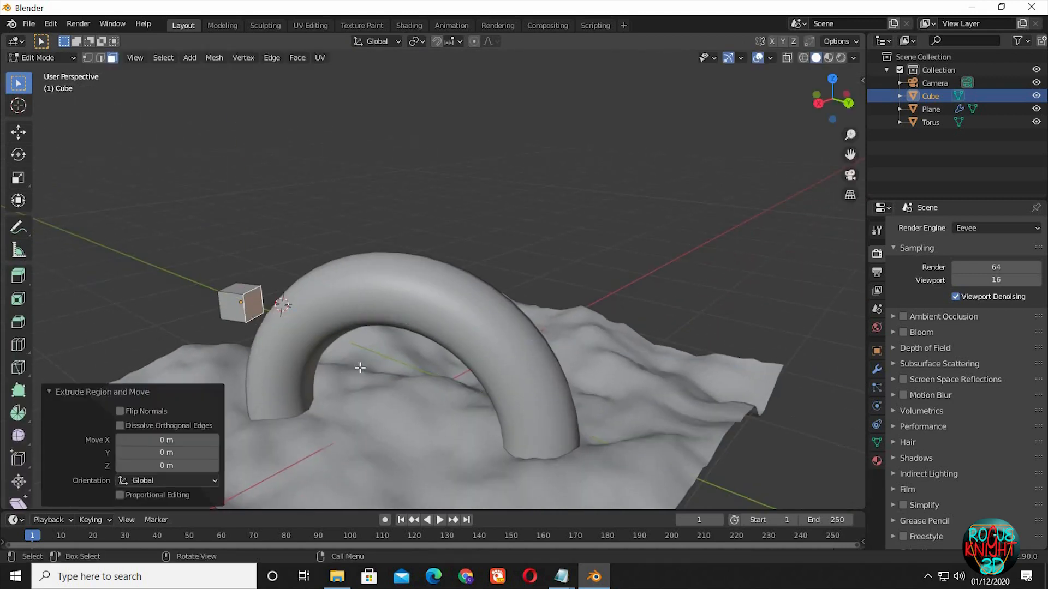
{"action": "key", "text": "g"}
{"action": "key", "text": "y"}
{"action": "key", "text": "y"}
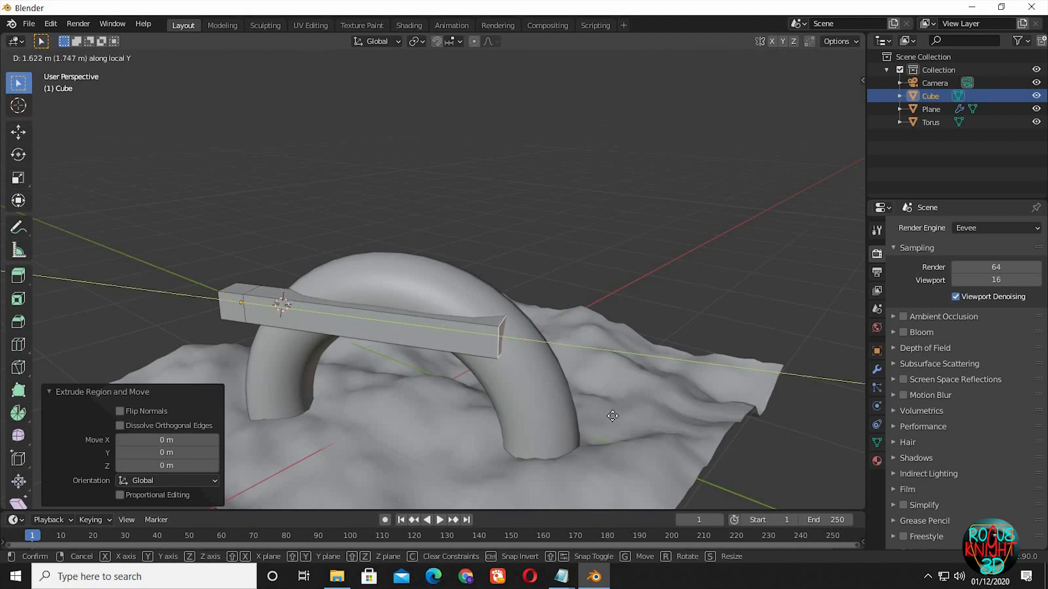
{"action": "left_click", "coordinate": [618, 421]}
{"action": "key", "text": "e"}
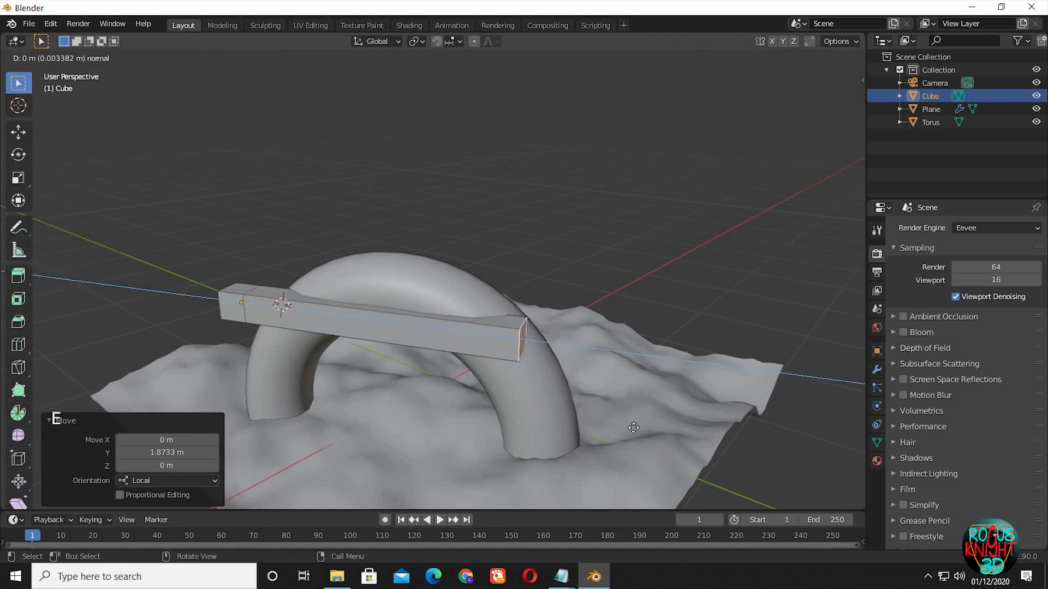
{"action": "middle_click", "coordinate": [644, 429]}
Step: Extrude the bottom faces at both ends of the beam down along Z through the terrain to form two legs
{"action": "middle_click_drag", "start_coordinate": [645, 428], "coordinate": [543, 365]}
{"action": "left_click", "coordinate": [540, 357]}
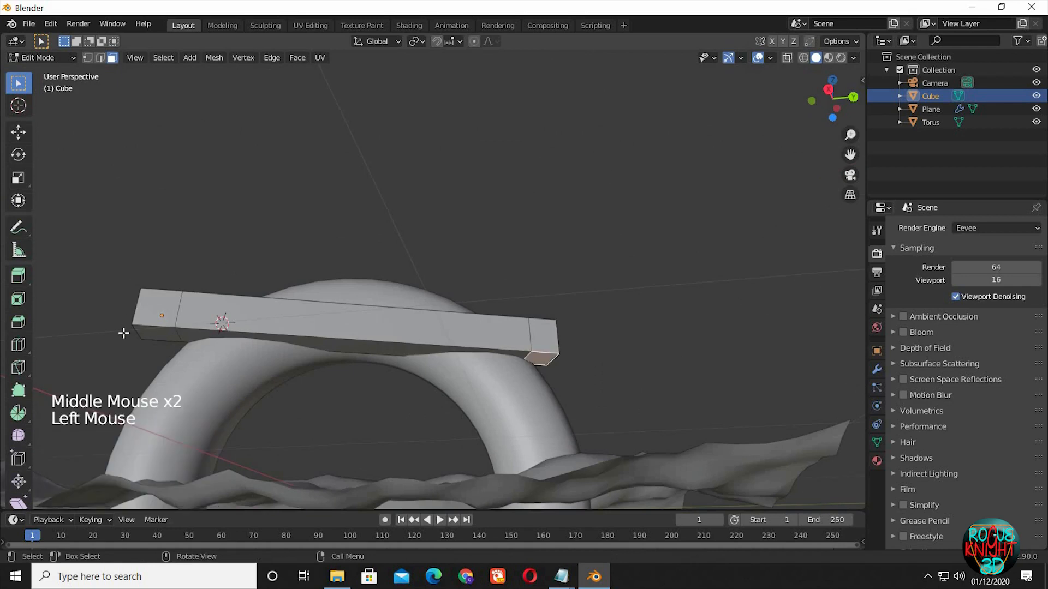
{"action": "left_click", "coordinate": [158, 333], "text": "shift"}
{"action": "key", "text": "e"}
{"action": "key", "text": "z"}
{"action": "left_click", "coordinate": [349, 221]}
Step: Select the five faces on one side of the frame and extrude them about 0.976 m away from the torus
{"action": "middle_click_drag", "start_coordinate": [376, 415], "coordinate": [328, 273], "text": "shift"}
{"action": "scroll", "coordinate": [322, 273], "scroll_direction": "down", "scroll_amount": 2}
{"action": "middle_click_drag", "start_coordinate": [317, 267], "coordinate": [312, 312]}
{"action": "left_click", "coordinate": [262, 243]}
{"action": "left_click", "coordinate": [261, 195], "text": "shift"}
{"action": "left_click", "coordinate": [390, 195], "text": "shift"}
{"action": "left_click", "coordinate": [507, 201], "text": "shift"}
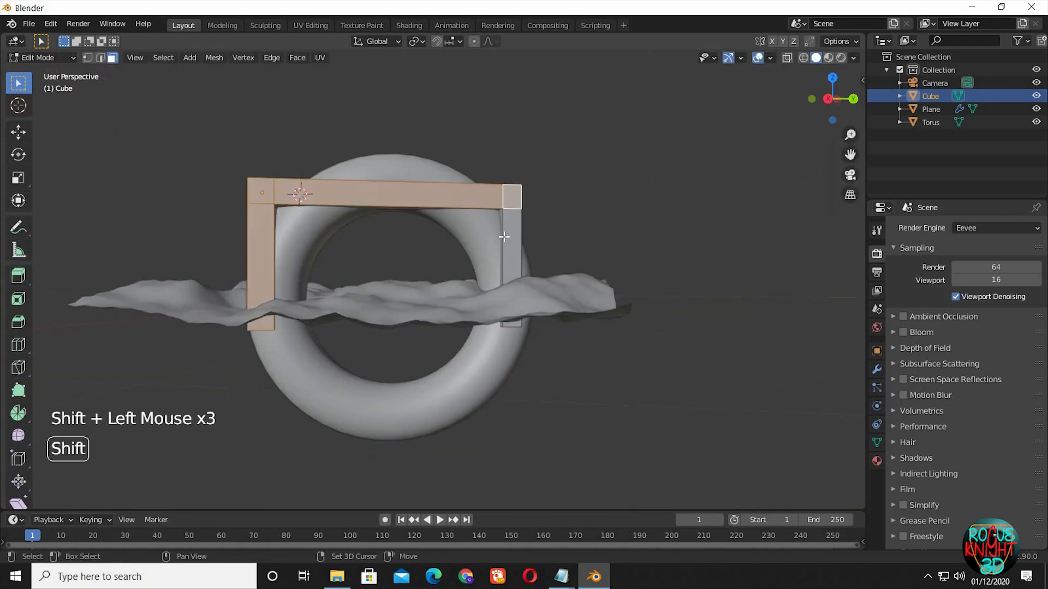
{"action": "left_click", "coordinate": [510, 240], "text": "shift"}
{"action": "middle_click_drag", "start_coordinate": [530, 258], "coordinate": [584, 273]}
{"action": "key", "text": "e"}
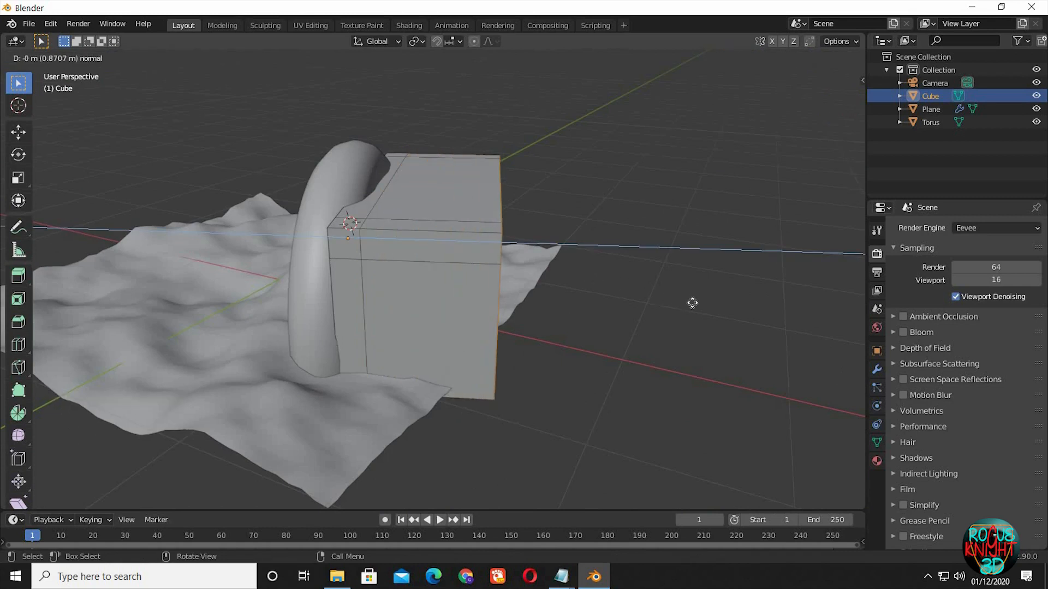
{"action": "left_click", "coordinate": [707, 306]}
Step: Extrude the same five frame faces outward again by a short distance to add a narrow end section
{"action": "middle_click_drag", "start_coordinate": [704, 306], "coordinate": [625, 307]}
{"action": "scroll", "coordinate": [460, 293], "scroll_direction": "up", "scroll_amount": 1}
{"action": "key", "text": "e"}
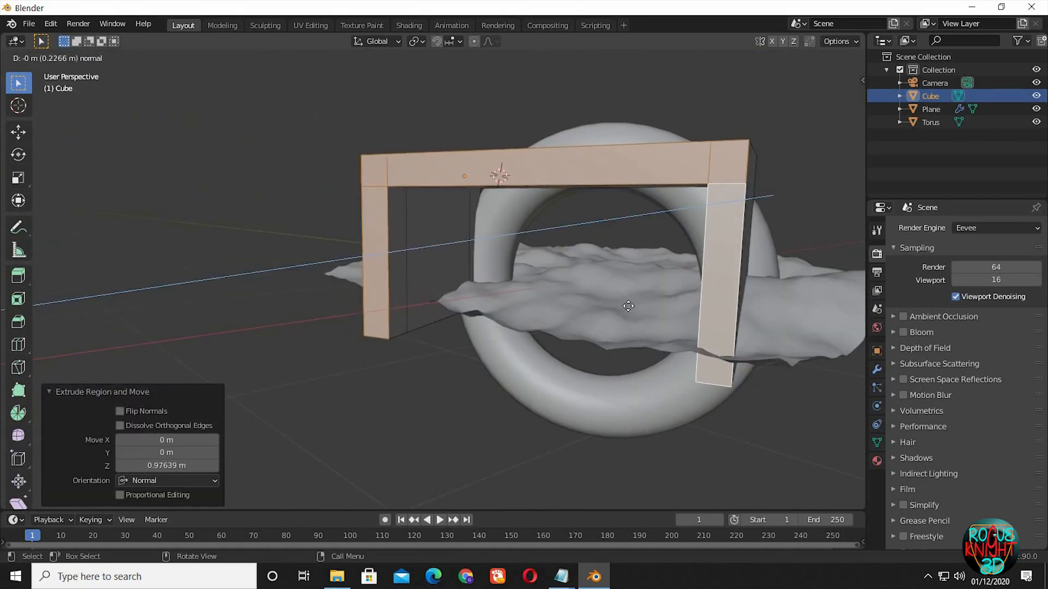
{"action": "left_click", "coordinate": [611, 305]}
Step: Delete the two inward-facing faces of the legs in the narrow end section
{"action": "middle_click_drag", "start_coordinate": [494, 242], "coordinate": [420, 241]}
{"action": "left_click", "coordinate": [420, 245]}
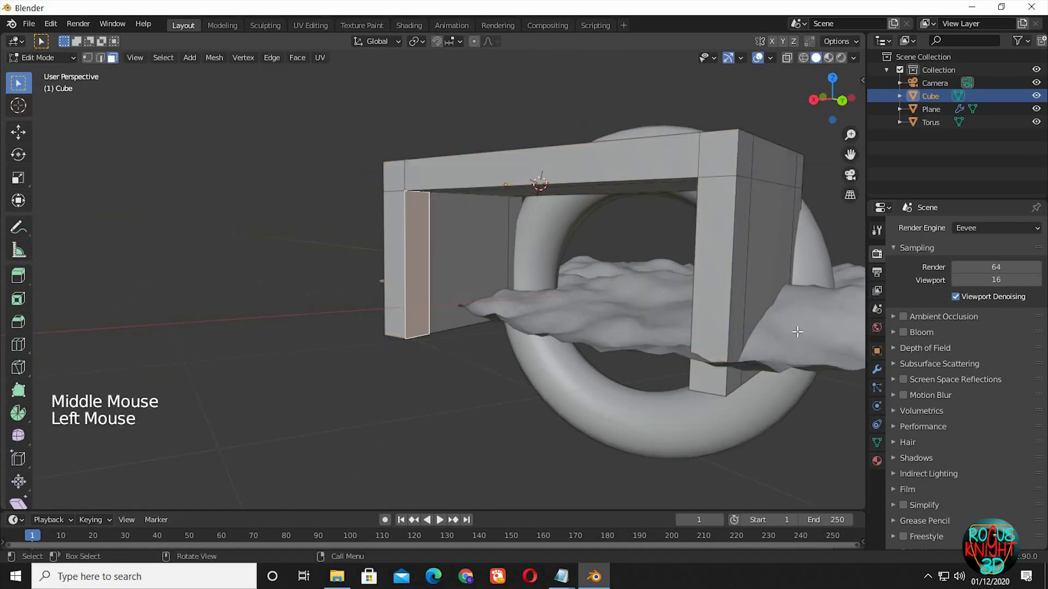
{"action": "middle_click_drag", "start_coordinate": [797, 332], "coordinate": [594, 208]}
{"action": "left_click", "coordinate": [594, 208], "text": "shift"}
{"action": "key", "text": "x"}
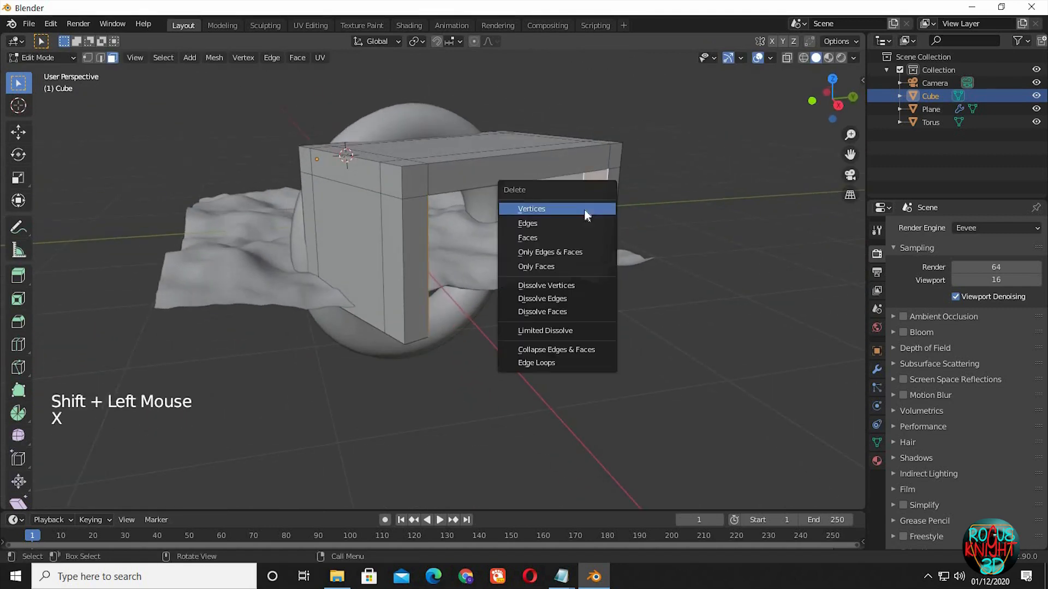
{"action": "left_click", "coordinate": [568, 237]}
Step: Bridge the edge loops around the two facing openings in the legs to close the end of the cave box
{"action": "scroll", "coordinate": [585, 262], "scroll_direction": "up", "scroll_amount": 1}
{"action": "middle_click_drag", "start_coordinate": [155, 80], "coordinate": [145, 78]}
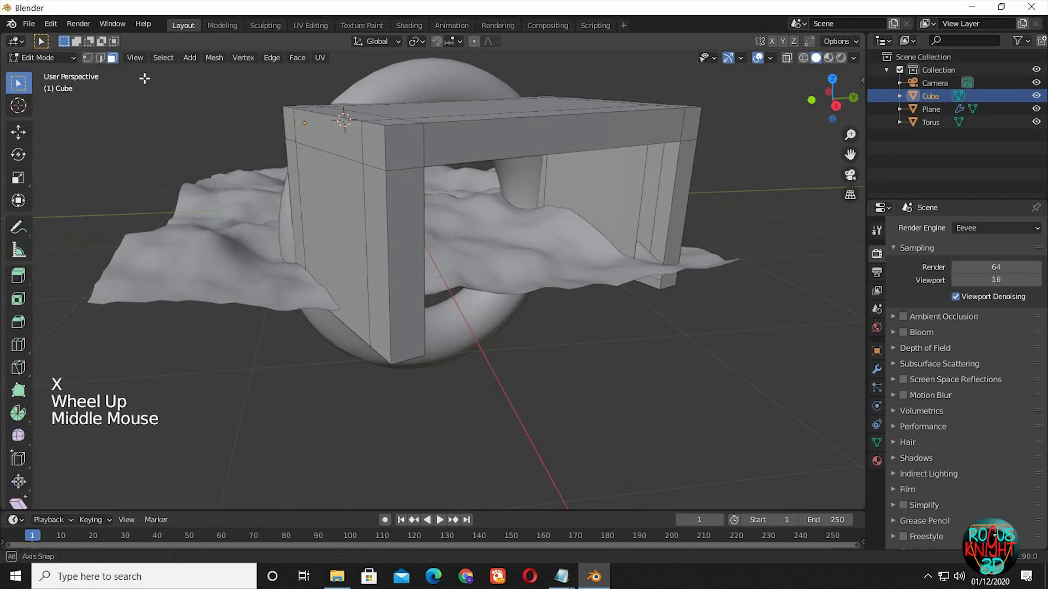
{"action": "left_click", "coordinate": [100, 57]}
{"action": "middle_click_drag", "start_coordinate": [702, 316], "coordinate": [610, 263], "text": "ctrl"}
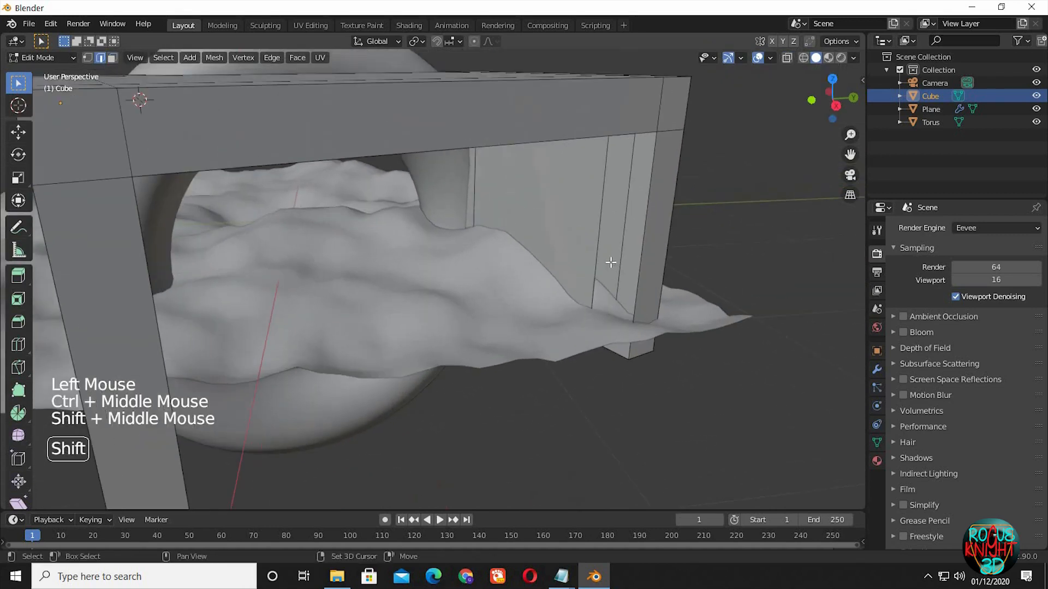
{"action": "left_click", "coordinate": [598, 263], "text": "alt"}
{"action": "middle_click_drag", "start_coordinate": [491, 296], "coordinate": [295, 204]}
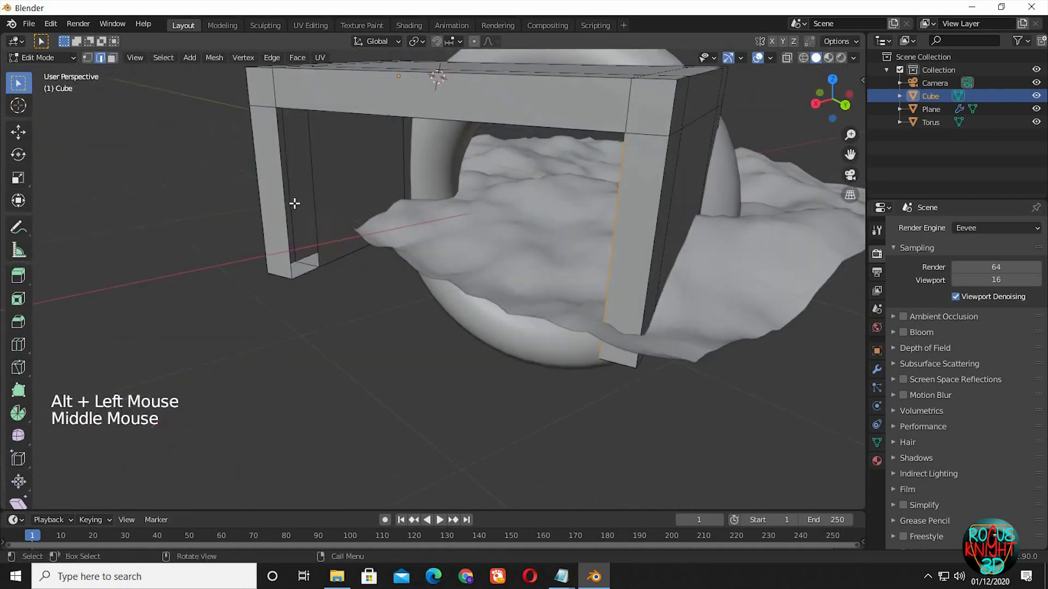
{"action": "left_click", "coordinate": [312, 210], "text": "alt+shift"}
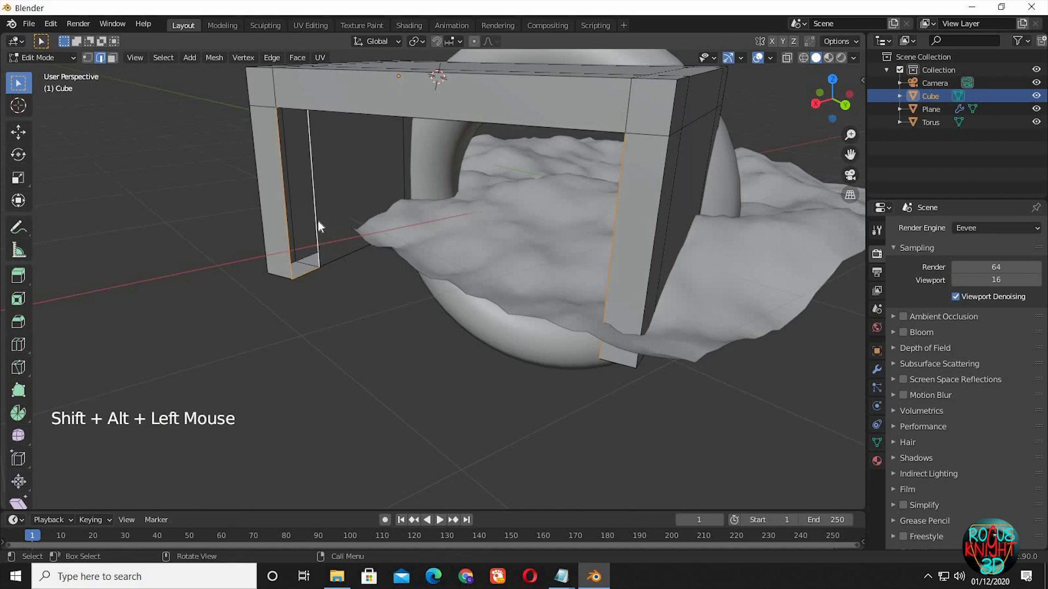
{"action": "right_click", "coordinate": [318, 221]}
{"action": "left_click", "coordinate": [278, 207]}
{"action": "middle_click_drag", "start_coordinate": [479, 236], "coordinate": [606, 338]}
{"action": "middle_click_drag", "start_coordinate": [606, 339], "coordinate": [546, 267]}
Step: Return to Object Mode and rename the cube as "cave cube" and the plane as "landscape"
{"action": "key", "text": "Tab"}
{"action": "scroll", "coordinate": [627, 259], "scroll_direction": "down", "scroll_amount": 4}
{"action": "double_click", "coordinate": [977, 96]}
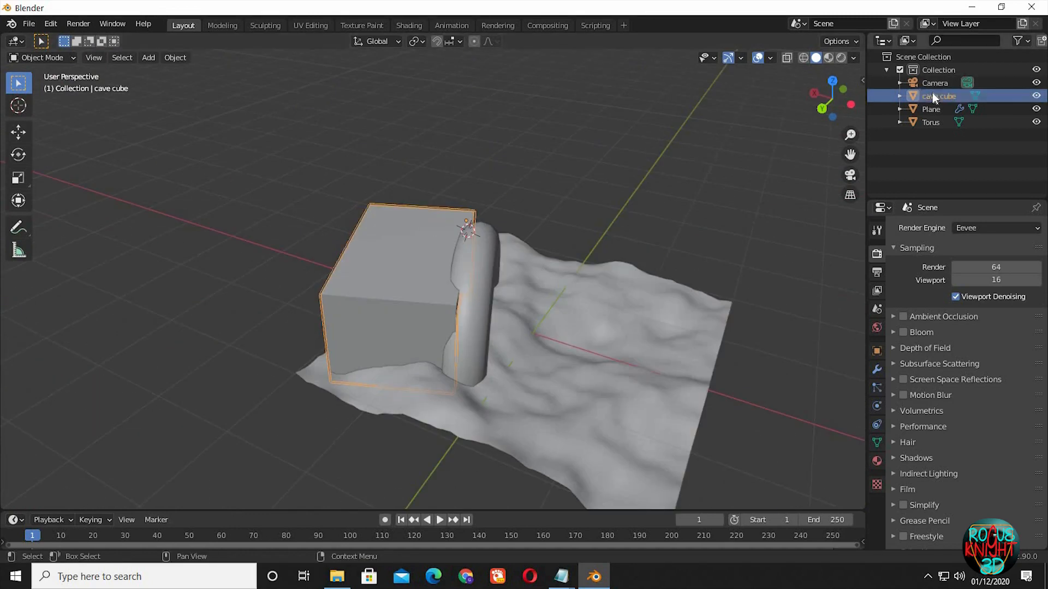
{"action": "left_click", "coordinate": [931, 108]}
{"action": "double_click", "coordinate": [932, 109]}
{"action": "type", "text": "landscape"}
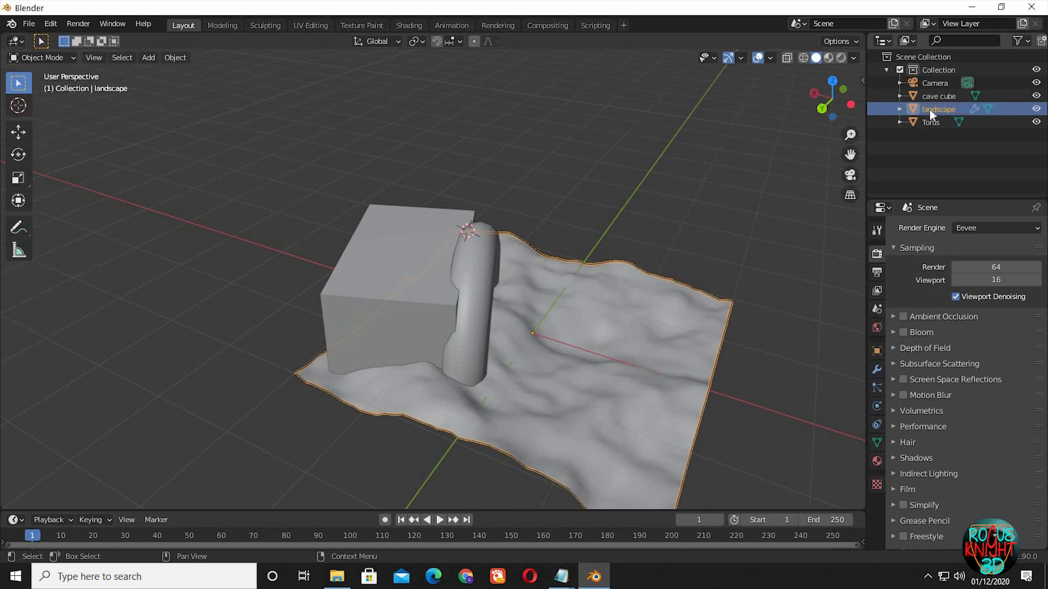
{"action": "key", "text": "Return"}
Step: Hide the cave cube and align the camera to a low view looking through the torus arch
{"action": "left_click", "coordinate": [1037, 96]}
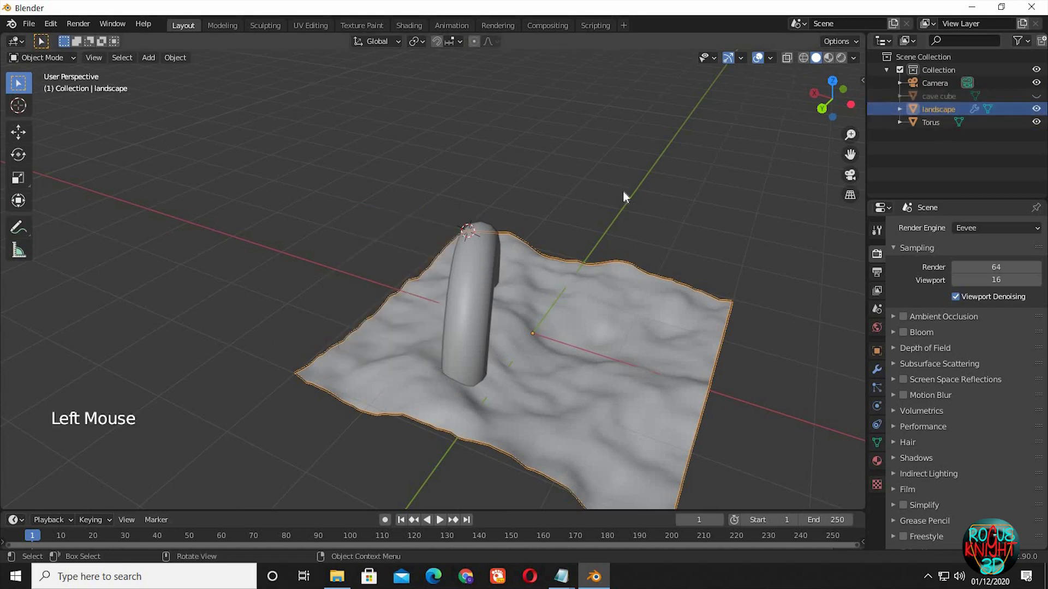
{"action": "middle_click_drag", "start_coordinate": [623, 190], "coordinate": [497, 322]}
{"action": "scroll", "coordinate": [529, 333], "scroll_direction": "up", "scroll_amount": 4}
{"action": "middle_click_drag", "start_coordinate": [497, 322], "coordinate": [443, 319]}
{"action": "scroll", "coordinate": [468, 311], "scroll_direction": "up", "scroll_amount": 2, "text": "shift"}
{"action": "scroll", "coordinate": [437, 334], "scroll_direction": "up", "scroll_amount": 3}
{"action": "scroll", "coordinate": [433, 311], "scroll_direction": "down", "scroll_amount": 2}
{"action": "scroll", "coordinate": [427, 312], "scroll_direction": "up", "scroll_amount": 1}
{"action": "scroll", "coordinate": [442, 319], "scroll_direction": "up", "scroll_amount": 1, "text": "shift"}
{"action": "middle_click_drag", "start_coordinate": [442, 319], "coordinate": [462, 324], "text": "shift"}
{"action": "key", "text": "ctrl+alt+KP_0"}
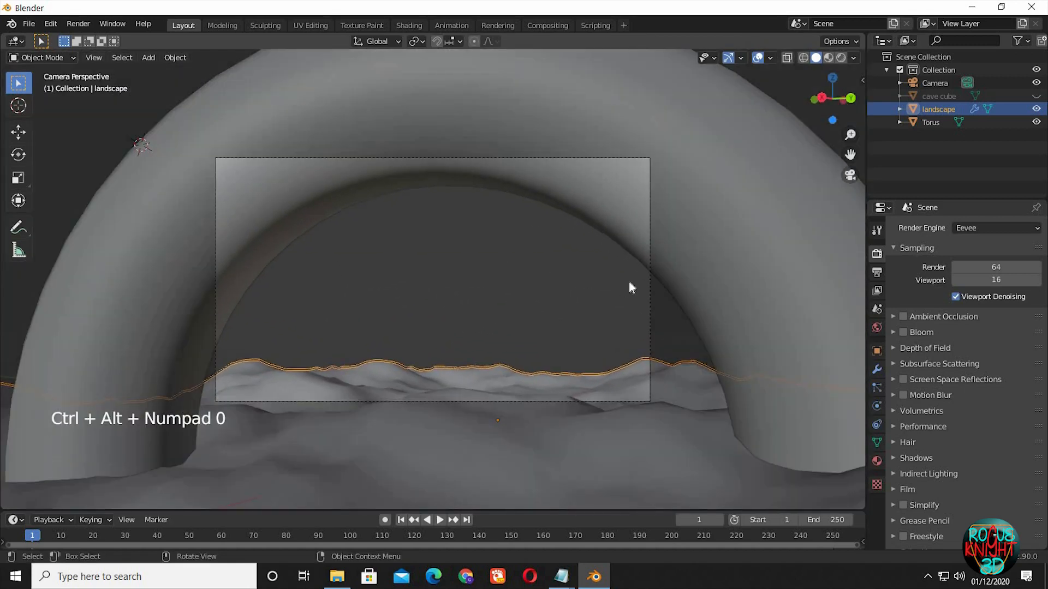
Step: Move the camera about 0.186 m along its local Z axis and set its focal length to 18 mm
{"action": "left_click", "coordinate": [650, 309]}
{"action": "key", "text": "g"}
{"action": "key", "text": "z"}
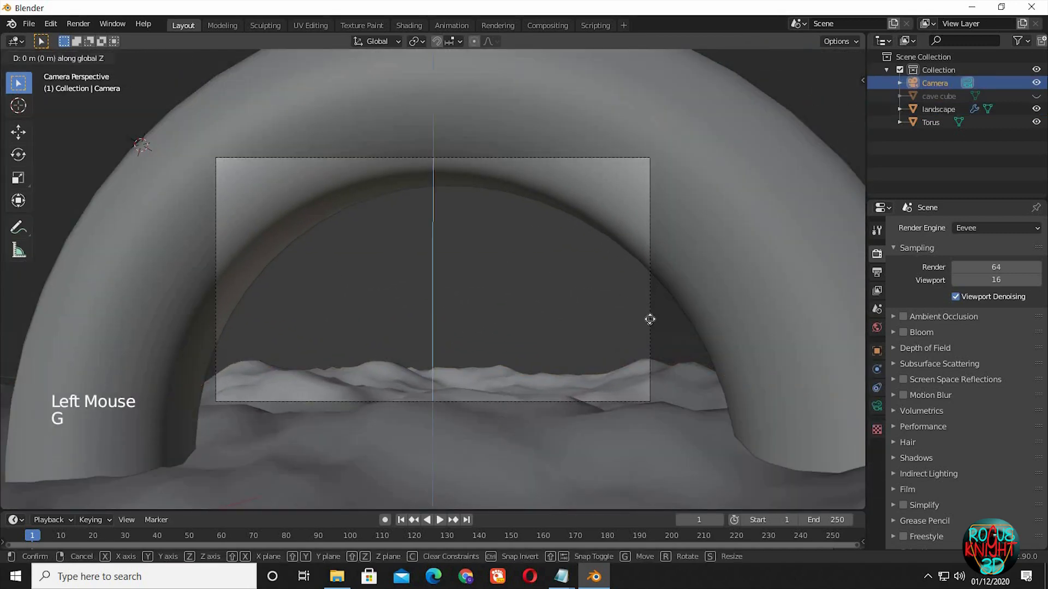
{"action": "left_click", "coordinate": [650, 334]}
{"action": "left_click", "coordinate": [877, 406]}
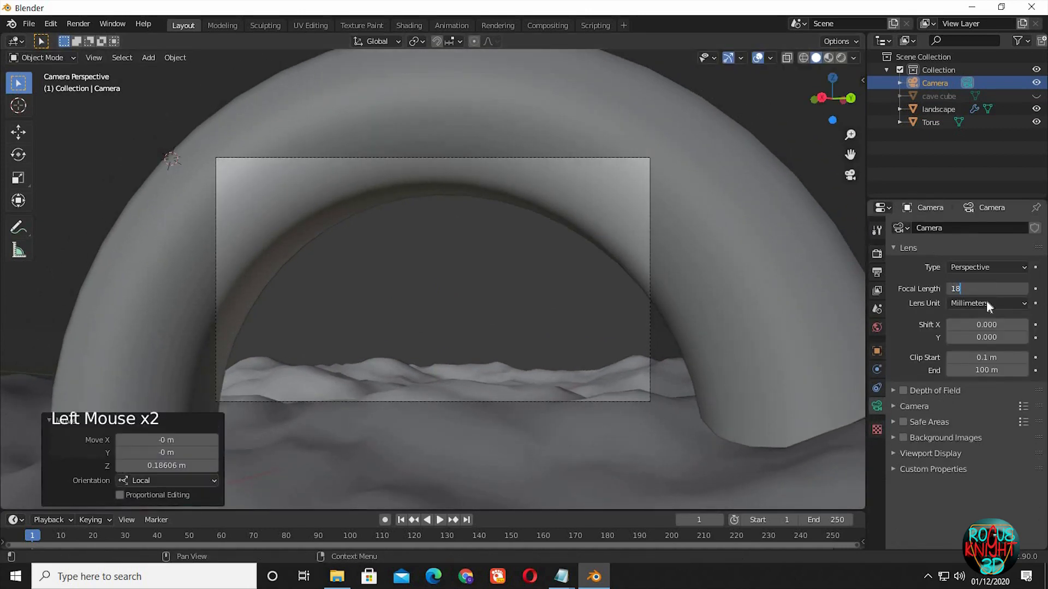
{"action": "key", "text": "Return"}
Step: Move the camera about 0.89 m along its local Z axis and adjust its position along global X
{"action": "left_click", "coordinate": [650, 269]}
{"action": "key", "text": "g"}
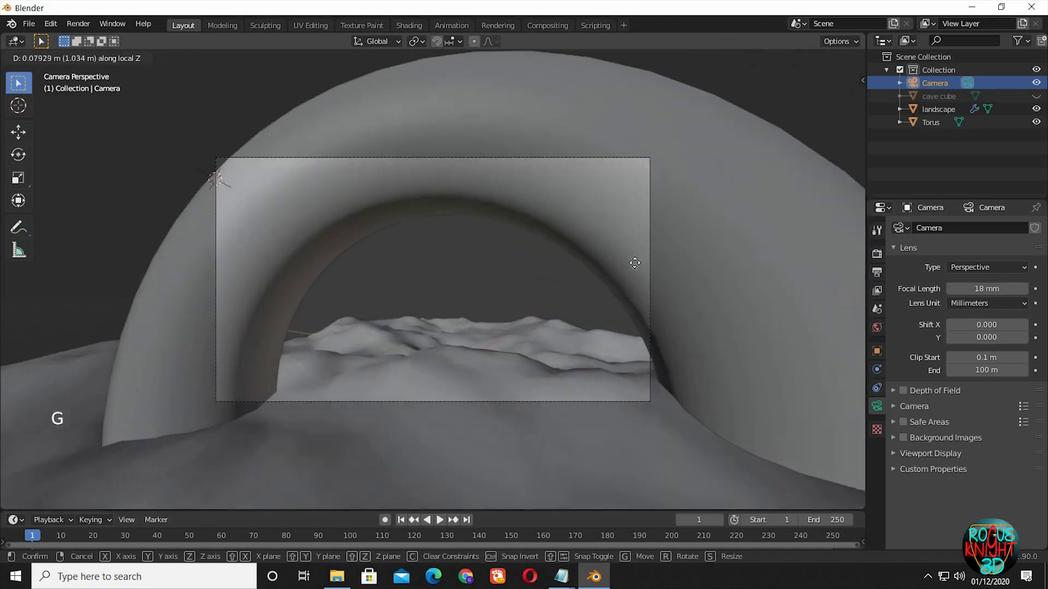
{"action": "left_click", "coordinate": [638, 269]}
{"action": "key", "text": "g"}
{"action": "key", "text": "x"}
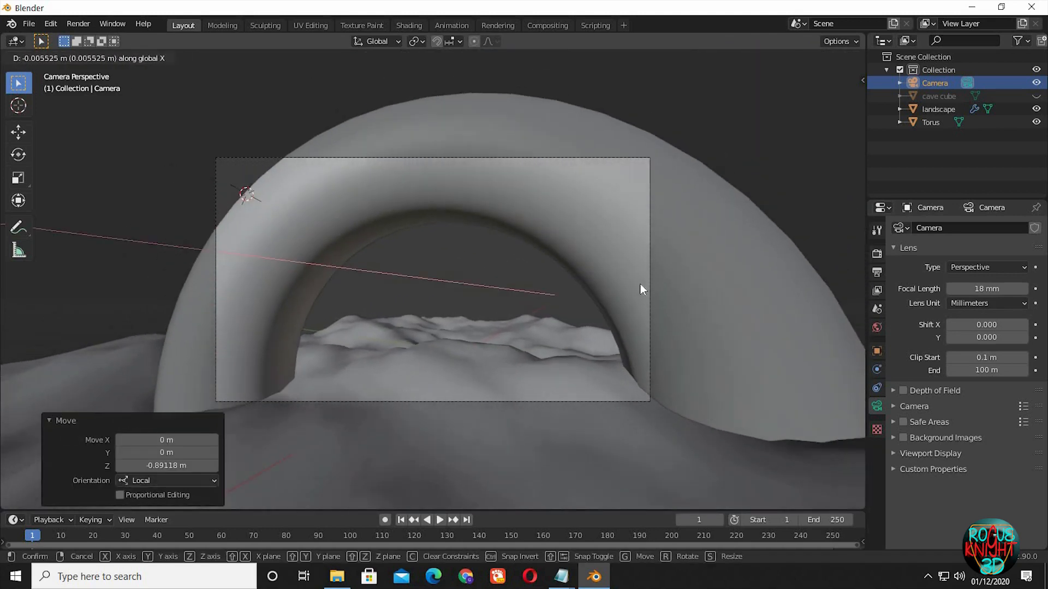
{"action": "left_click", "coordinate": [640, 285]}
Step: In camera view, shift the camera about 0.056 m along X and 0.094 m along Y to reframe the arch
{"action": "scroll", "coordinate": [622, 304], "scroll_direction": "down", "scroll_amount": 5}
{"action": "middle_click_drag", "start_coordinate": [639, 285], "coordinate": [595, 300]}
{"action": "left_click", "coordinate": [594, 264]}
{"action": "left_click", "coordinate": [595, 265]}
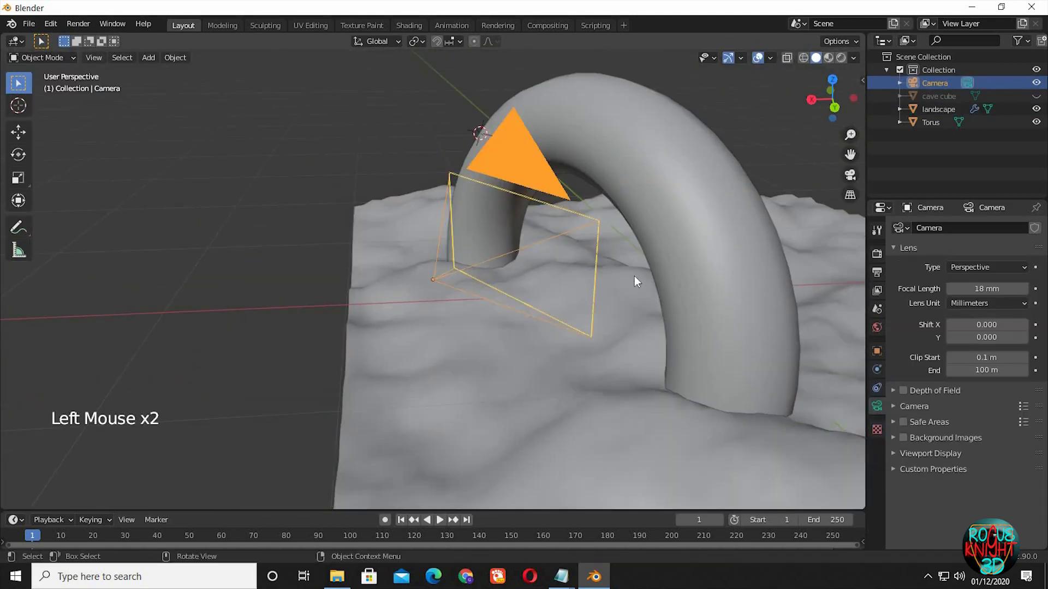
{"action": "key", "text": "KP_0"}
{"action": "key", "text": "g"}
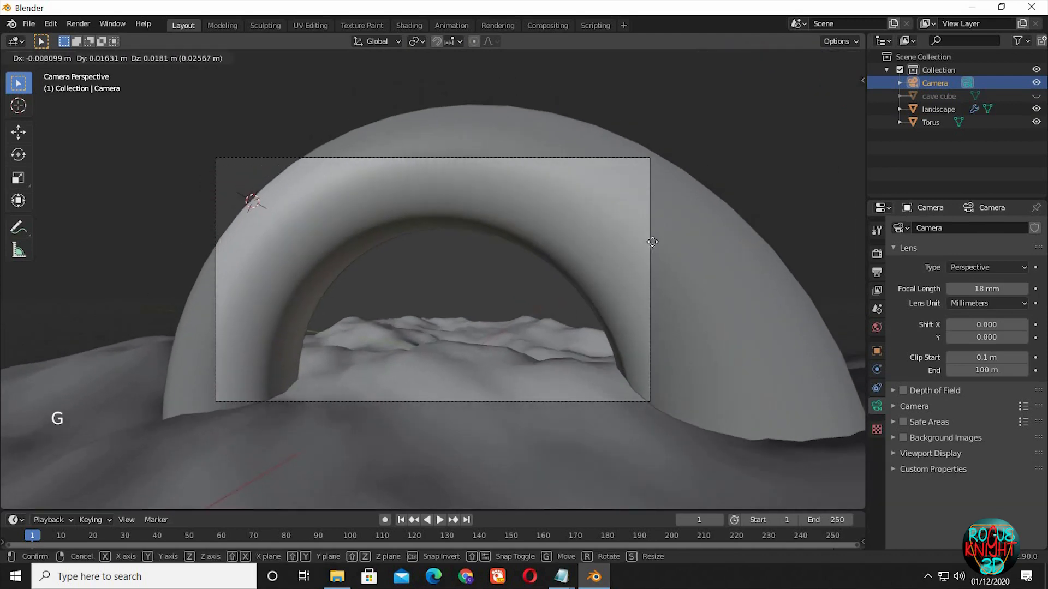
{"action": "left_click", "coordinate": [658, 257]}
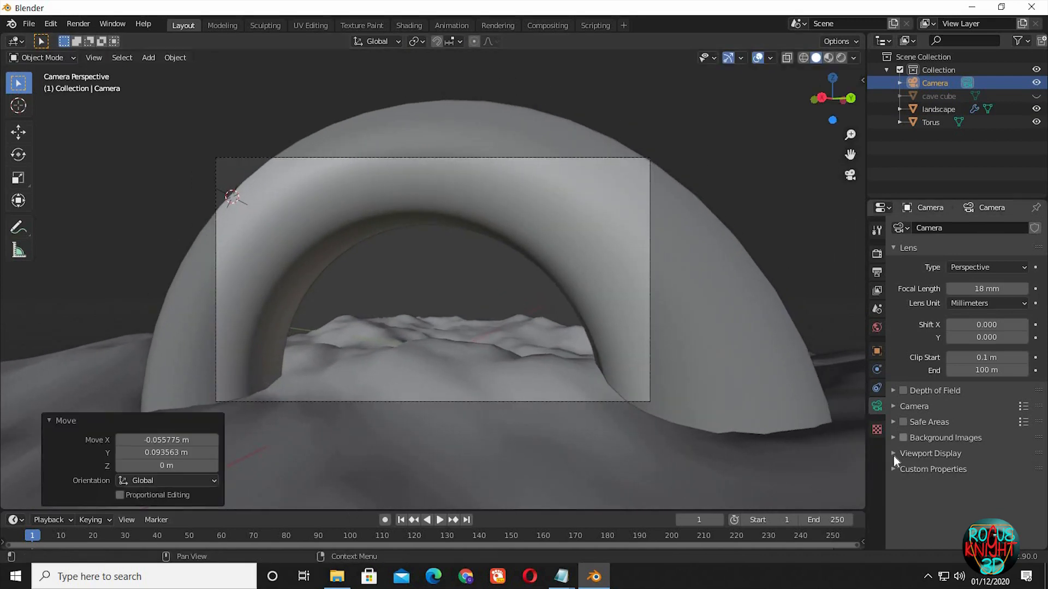
Step: Raise the camera's passepartout opacity to its maximum in the viewport display settings
{"action": "scroll", "coordinate": [781, 371], "scroll_direction": "up", "scroll_amount": 2}
{"action": "left_click", "coordinate": [947, 454]}
{"action": "scroll", "coordinate": [955, 469], "scroll_direction": "down", "scroll_amount": 4}
{"action": "left_click", "coordinate": [953, 527]}
{"action": "scroll", "coordinate": [960, 502], "scroll_direction": "down", "scroll_amount": 3}
{"action": "left_click_drag", "start_coordinate": [969, 522], "coordinate": [1003, 519]}
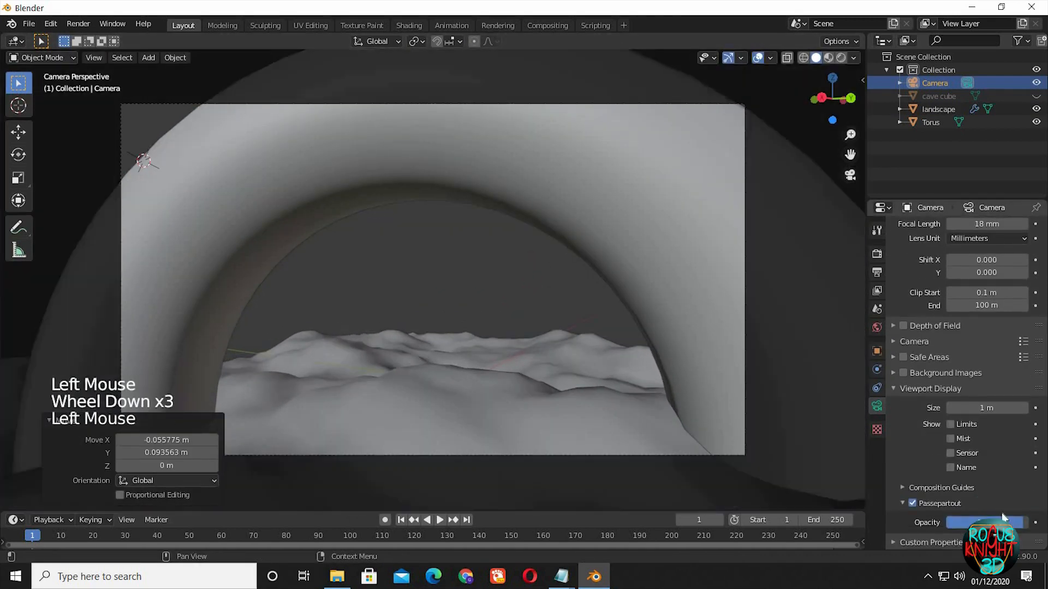
{"action": "scroll", "coordinate": [718, 316], "scroll_direction": "down", "scroll_amount": 2}
{"action": "scroll", "coordinate": [719, 316], "scroll_direction": "up", "scroll_amount": 2}
{"action": "key", "text": "r"}
{"action": "key", "text": "z"}
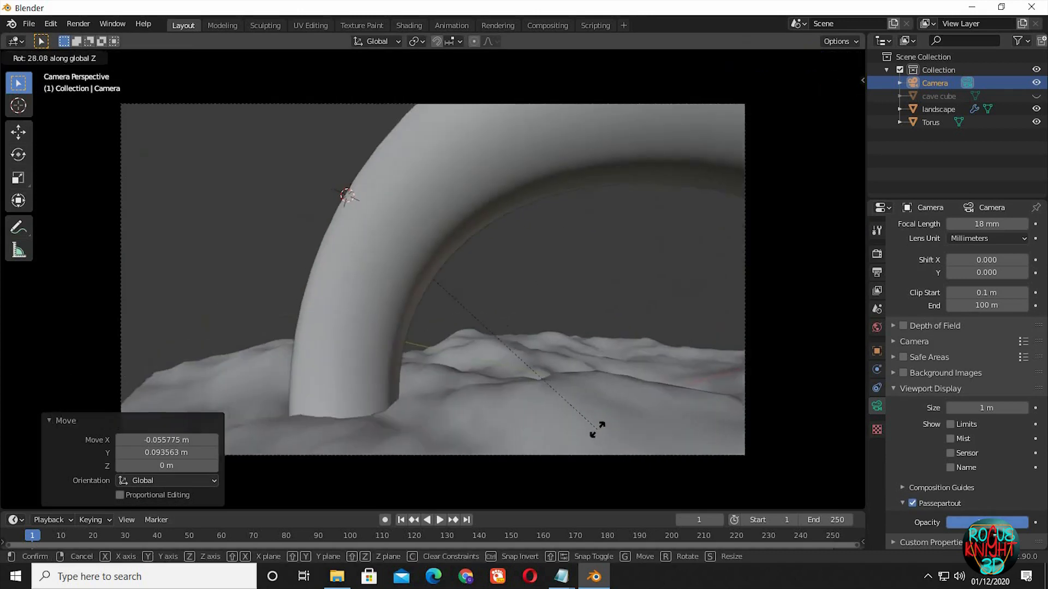
{"action": "left_click", "coordinate": [714, 404]}
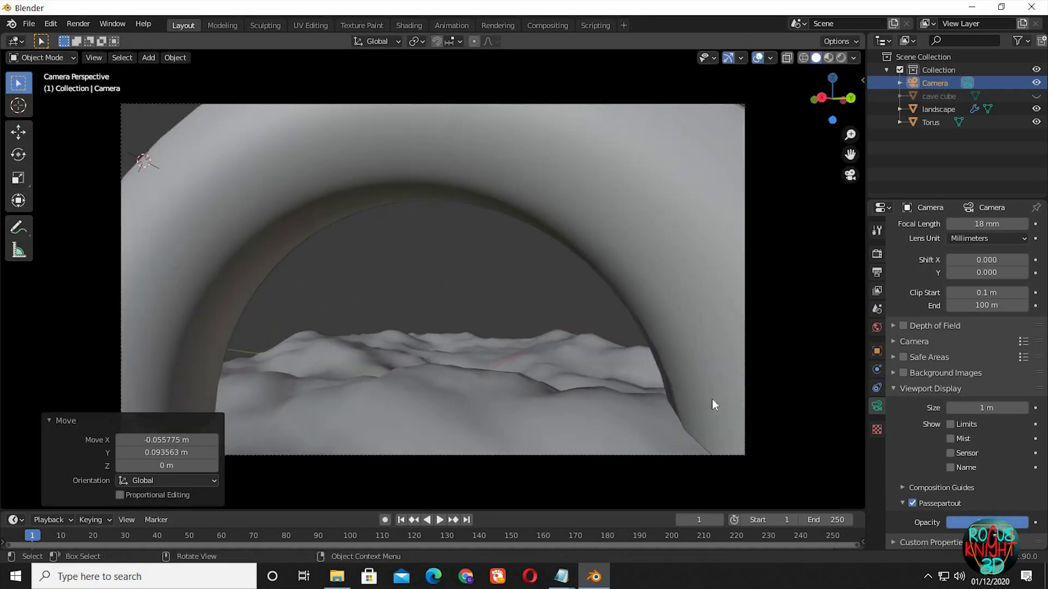
Step: Move the camera along its local Z axis, then about 0.148 m along global X
{"action": "key", "text": "g"}
{"action": "key", "text": "z"}
{"action": "key", "text": "z"}
{"action": "left_click", "coordinate": [711, 386]}
{"action": "key", "text": "g"}
{"action": "key", "text": "x"}
{"action": "left_click", "coordinate": [689, 382]}
{"action": "key", "text": "KP_0"}
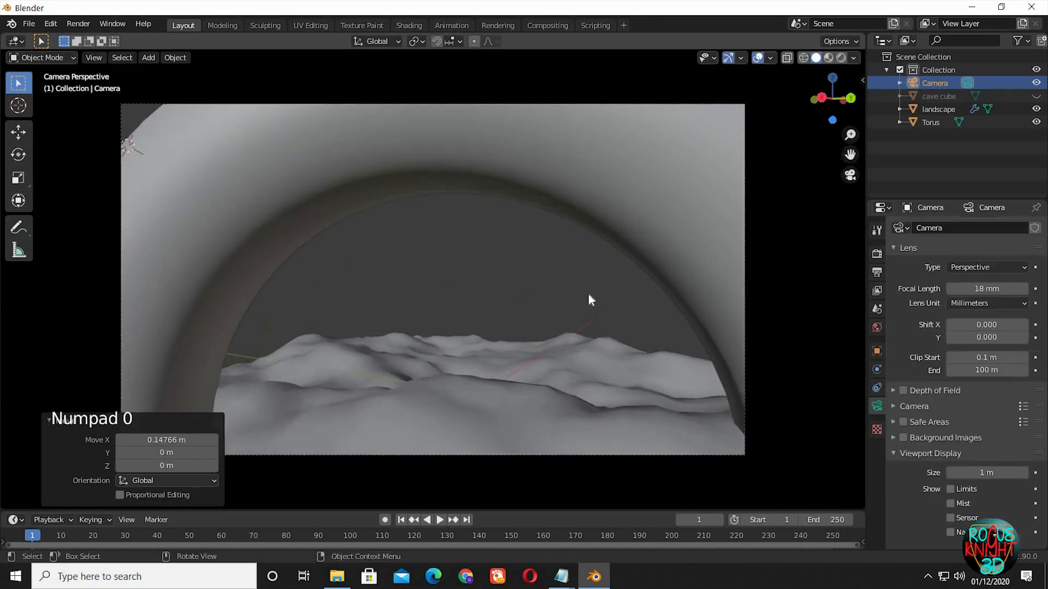
Step: Adjust the camera's height along global Z and rotate it about 12.2° around the Z axis
{"action": "key", "text": "g"}
{"action": "key", "text": "z"}
{"action": "left_click", "coordinate": [625, 328]}
{"action": "key", "text": "r"}
{"action": "key", "text": "z"}
{"action": "left_click", "coordinate": [638, 378]}
Step: Move the camera about 0.189 m along its local X axis and about -0.254 m along its local Z axis
{"action": "key", "text": "g"}
{"action": "key", "text": "x"}
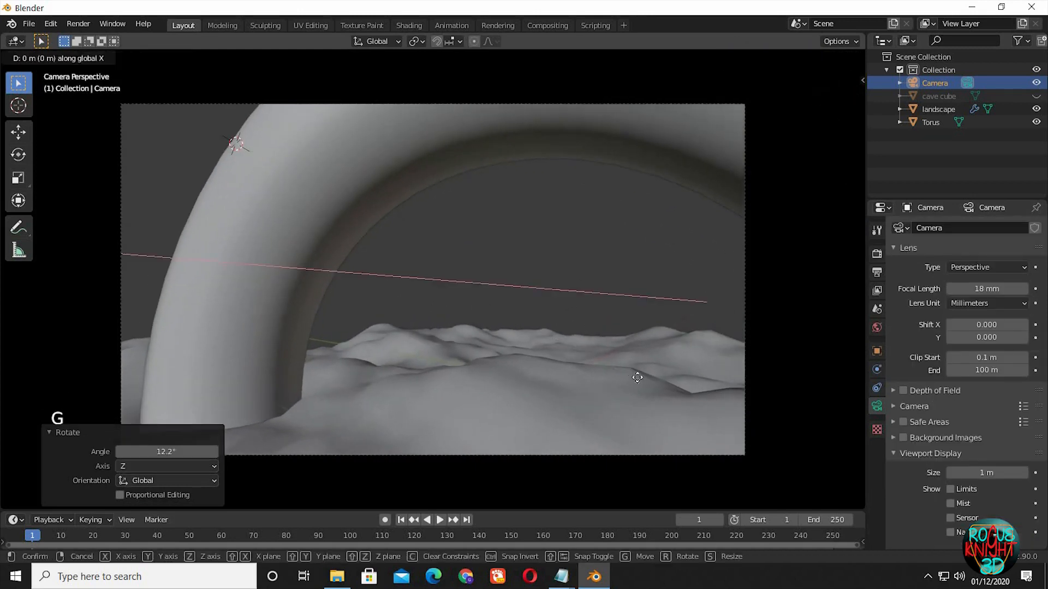
{"action": "key", "text": "x"}
{"action": "left_click", "coordinate": [652, 347]}
{"action": "key", "text": "g"}
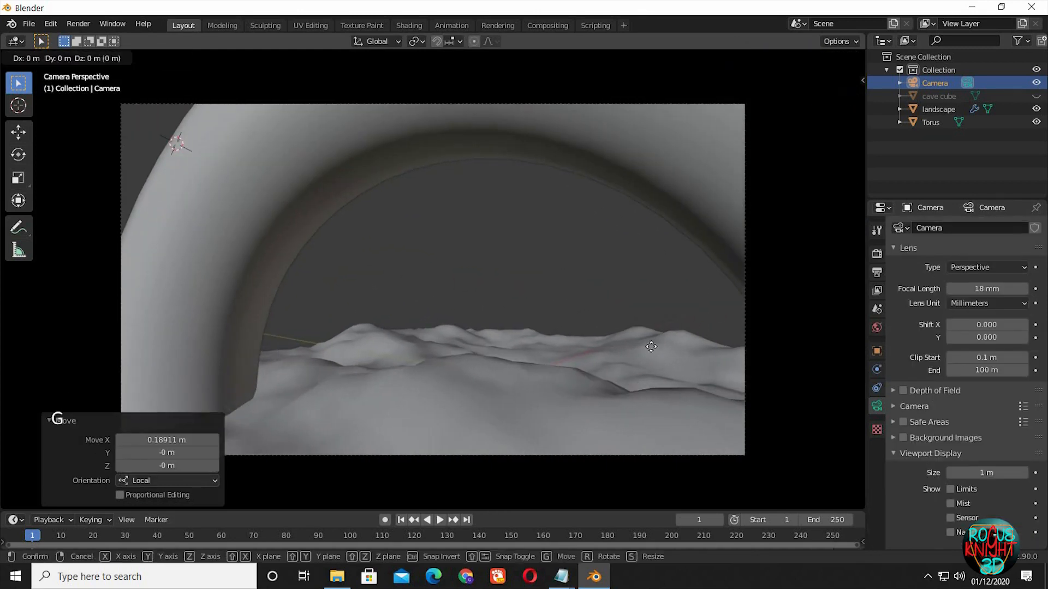
{"action": "key", "text": "z"}
{"action": "key", "text": "z"}
{"action": "left_click", "coordinate": [661, 333]}
Step: Lower the torus about 0.06 m along global Z and rotate it about -9.33° around Z
{"action": "middle_click_drag", "start_coordinate": [654, 354], "coordinate": [609, 332], "text": "shift"}
{"action": "scroll", "coordinate": [627, 337], "scroll_direction": "down", "scroll_amount": 1}
{"action": "left_click", "coordinate": [489, 191]}
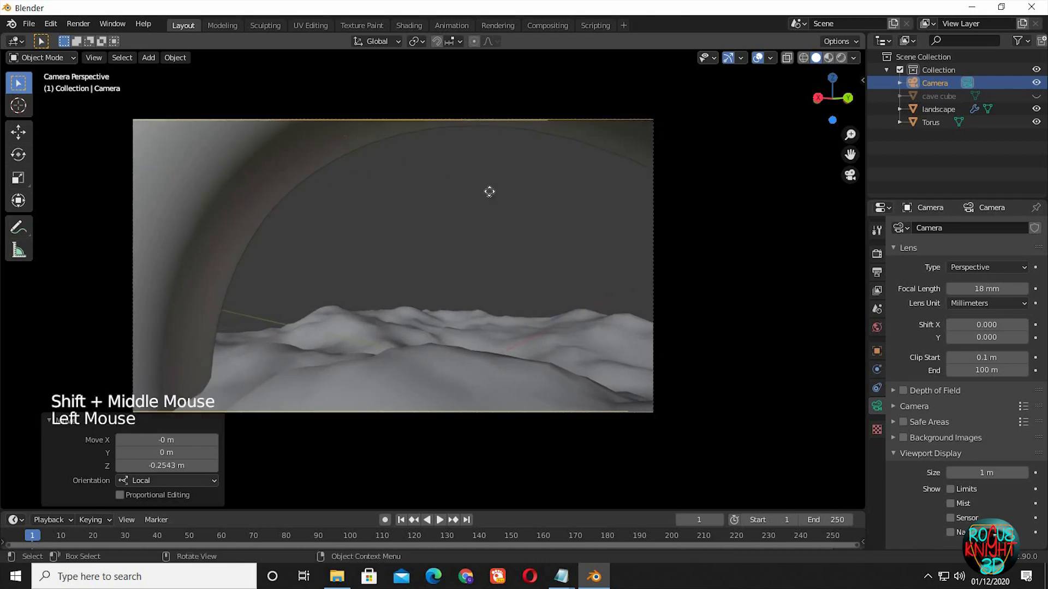
{"action": "key", "text": "g"}
{"action": "key", "text": "z"}
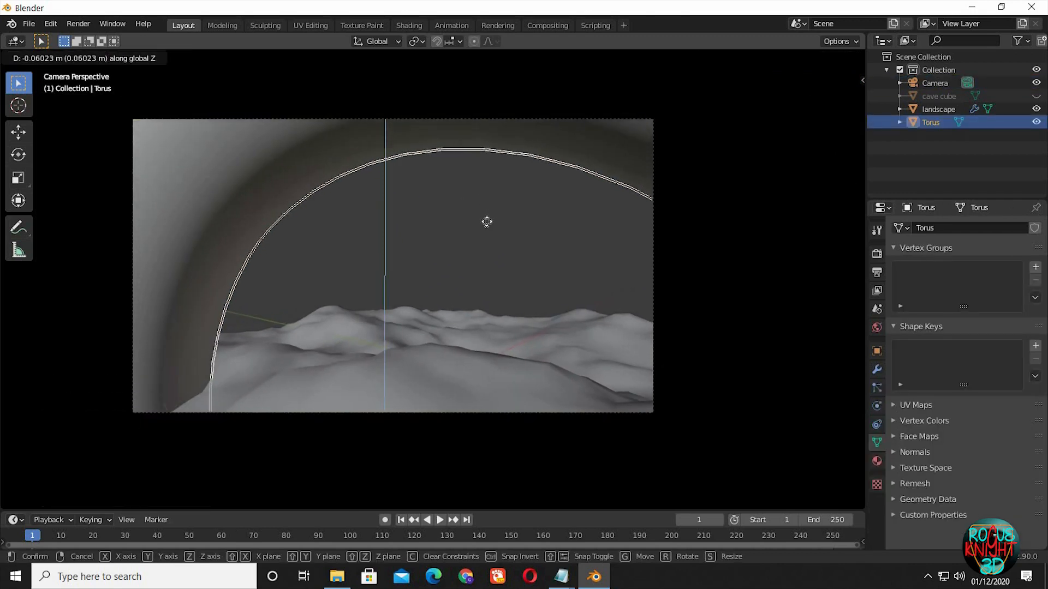
{"action": "left_click", "coordinate": [487, 222]}
{"action": "key", "text": "r"}
{"action": "key", "text": "z"}
{"action": "left_click", "coordinate": [467, 335]}
Step: Shift the torus about -0.014 m in X and -0.051 m in Y, and rotate it about 1.75° around Z
{"action": "key", "text": "g"}
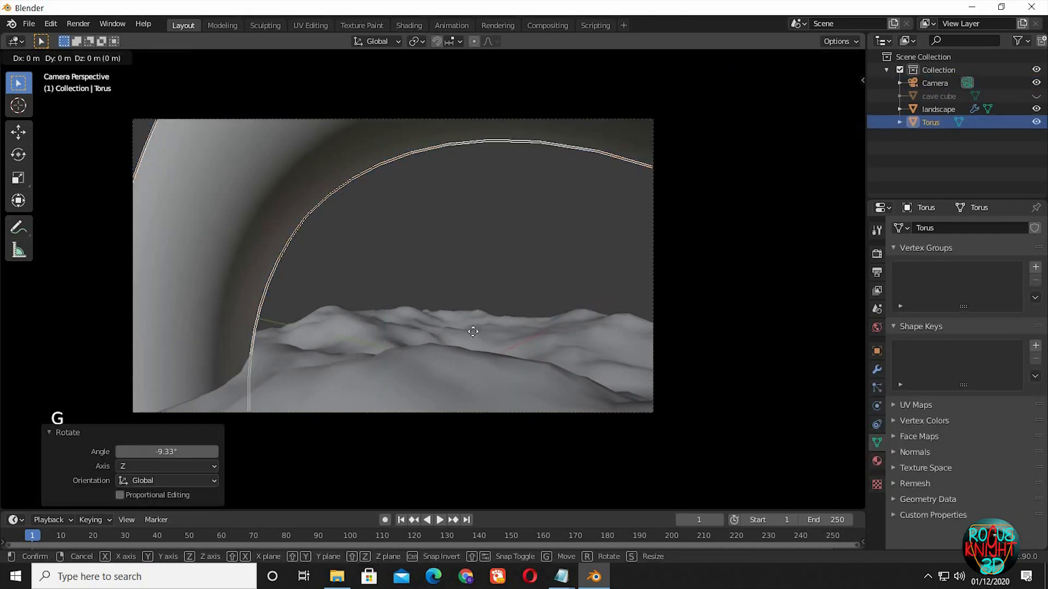
{"action": "key", "text": "shift+z"}
{"action": "left_click", "coordinate": [467, 346]}
{"action": "key", "text": "r"}
{"action": "key", "text": "z"}
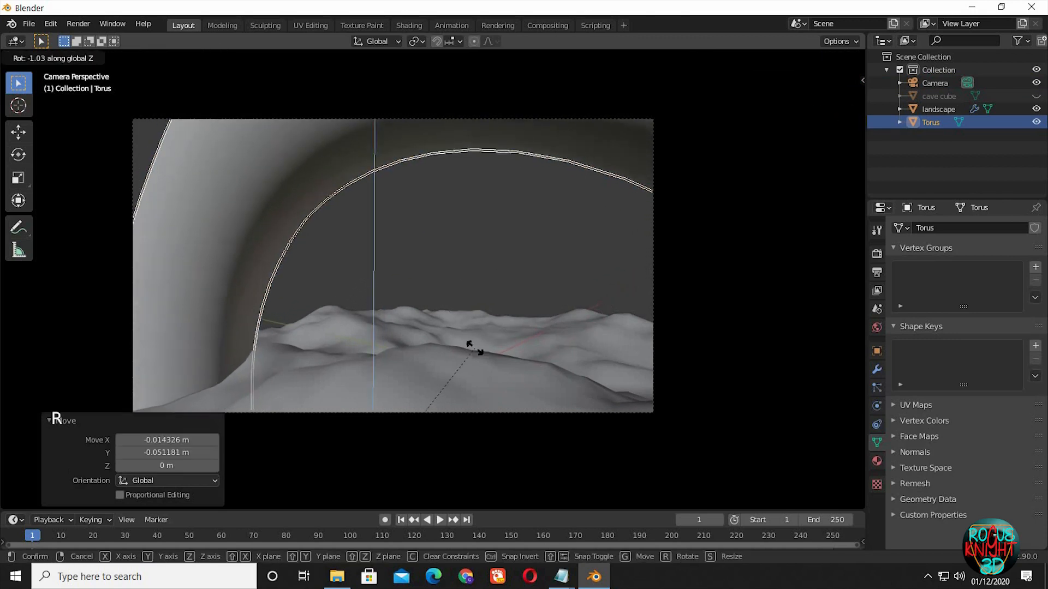
{"action": "left_click", "coordinate": [495, 348]}
Step: Fine-tune the torus's position along its local Z and local X axes
{"action": "key", "text": "g"}
{"action": "key", "text": "z"}
{"action": "key", "text": "z"}
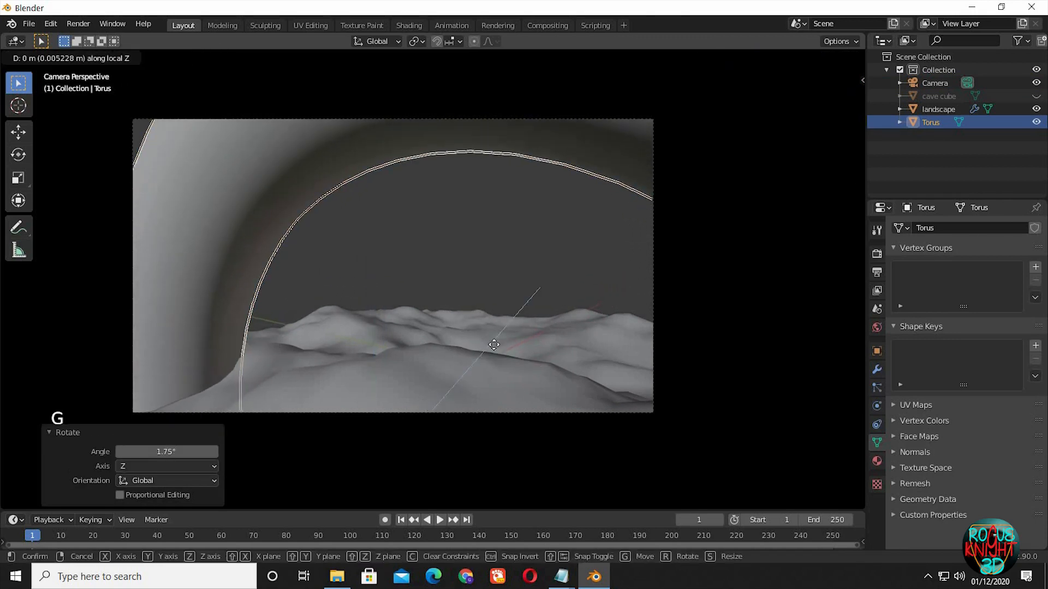
{"action": "left_click", "coordinate": [495, 356]}
{"action": "key", "text": "g"}
{"action": "key", "text": "x"}
{"action": "key", "text": "x"}
{"action": "left_click", "coordinate": [495, 356]}
Step: Set the camera's horizontal lens shift (Shift X) to 0.040
{"action": "left_click", "coordinate": [935, 83]}
{"action": "left_click", "coordinate": [1025, 326]}
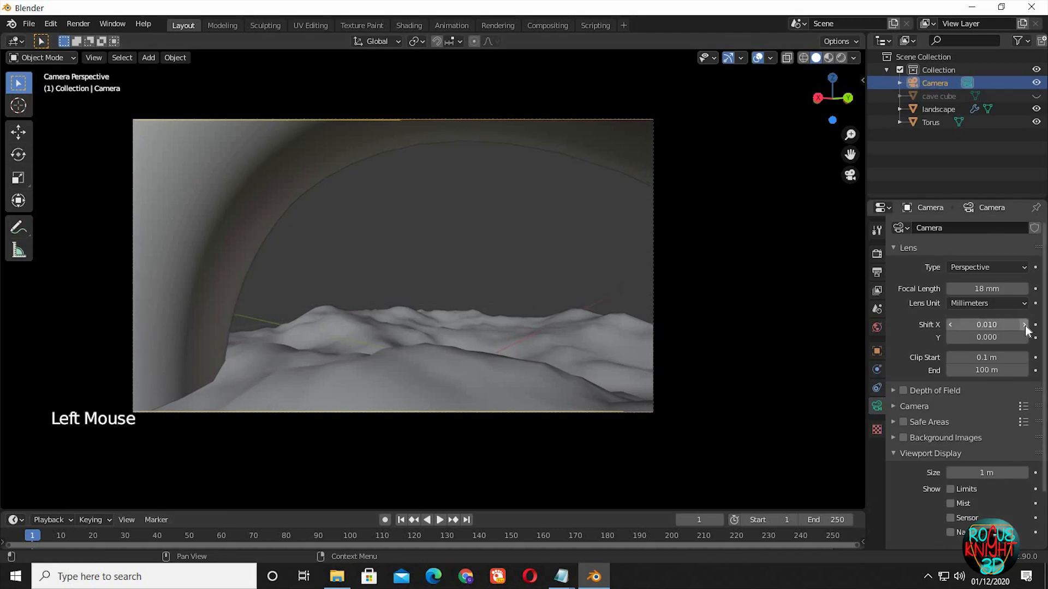
{"action": "left_click", "coordinate": [1024, 326]}
{"action": "left_click", "coordinate": [1025, 326]}
{"action": "left_click", "coordinate": [951, 326]}
{"action": "left_click", "coordinate": [1024, 326]}
{"action": "left_click", "coordinate": [1025, 328]}
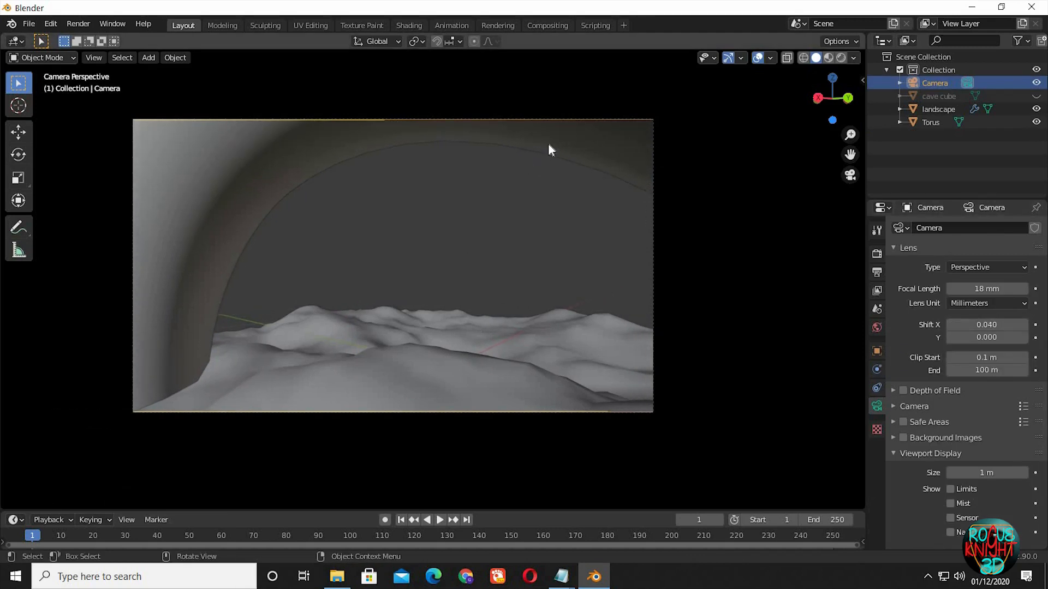
Step: Save the scene to the Desktop, overwriting lowpolynew.blend
{"action": "left_click", "coordinate": [29, 23]}
{"action": "left_click", "coordinate": [71, 123]}
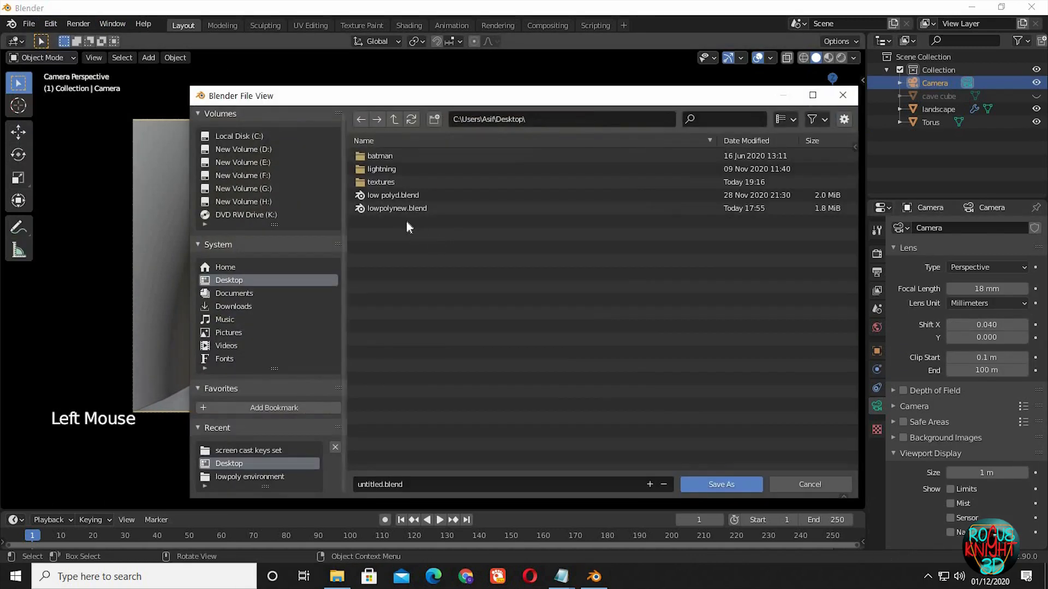
{"action": "left_click", "coordinate": [410, 208]}
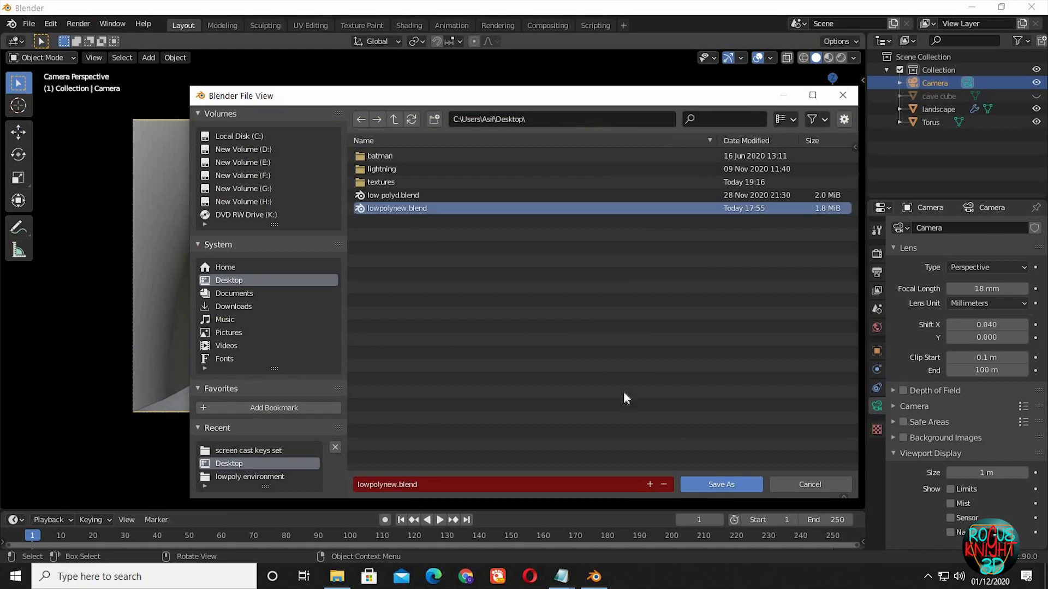
{"action": "left_click", "coordinate": [720, 485]}
Step: Split the 3D viewport vertically and turn the new narrow area into an Image Editor
{"action": "left_click_drag", "start_coordinate": [863, 36], "coordinate": [603, 43]}
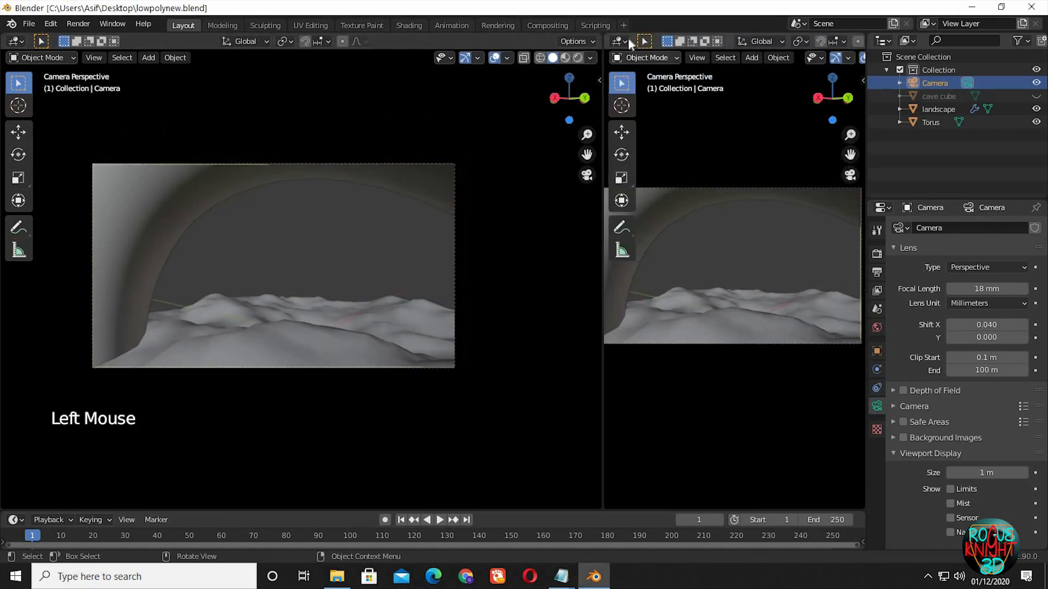
{"action": "left_click", "coordinate": [624, 42]}
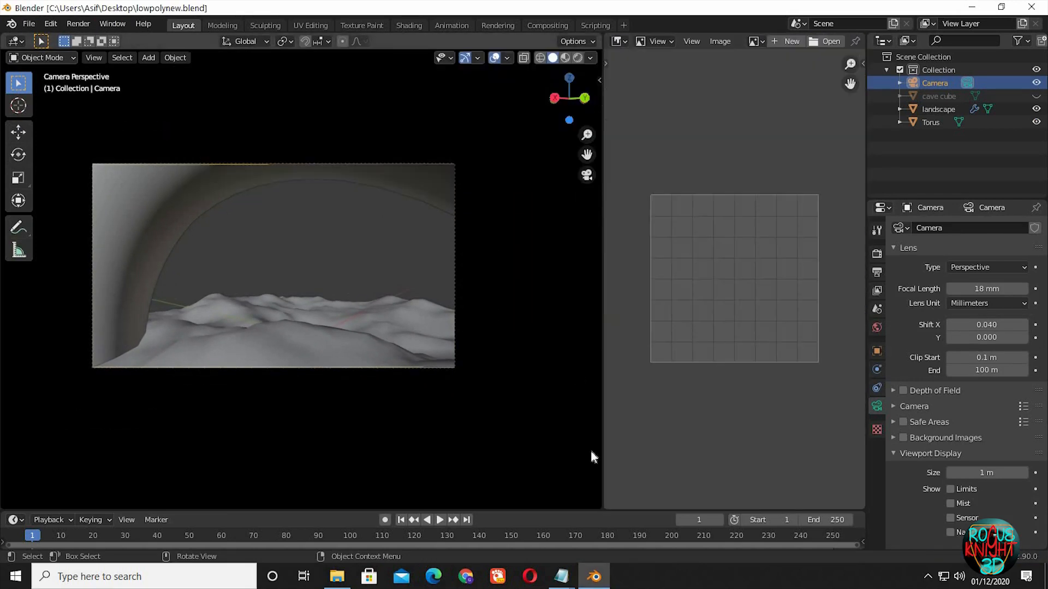
{"action": "left_click", "coordinate": [214, 104]}
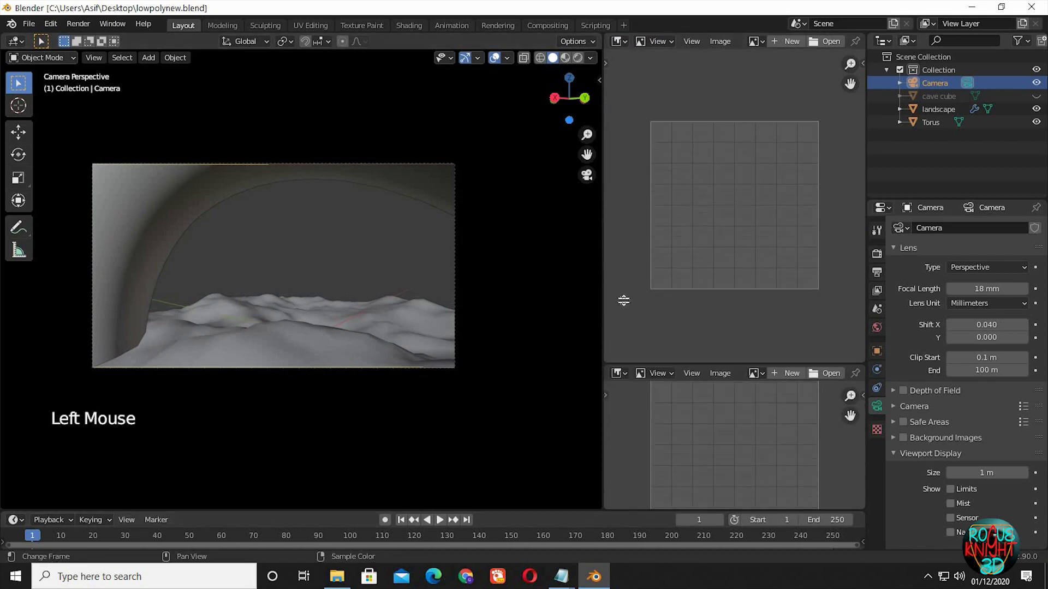
Step: Split the Image Editor area horizontally and change its lower part to a 3D Viewport
{"action": "left_click", "coordinate": [624, 303]}
{"action": "left_click", "coordinate": [619, 310]}
{"action": "left_click", "coordinate": [237, 360]}
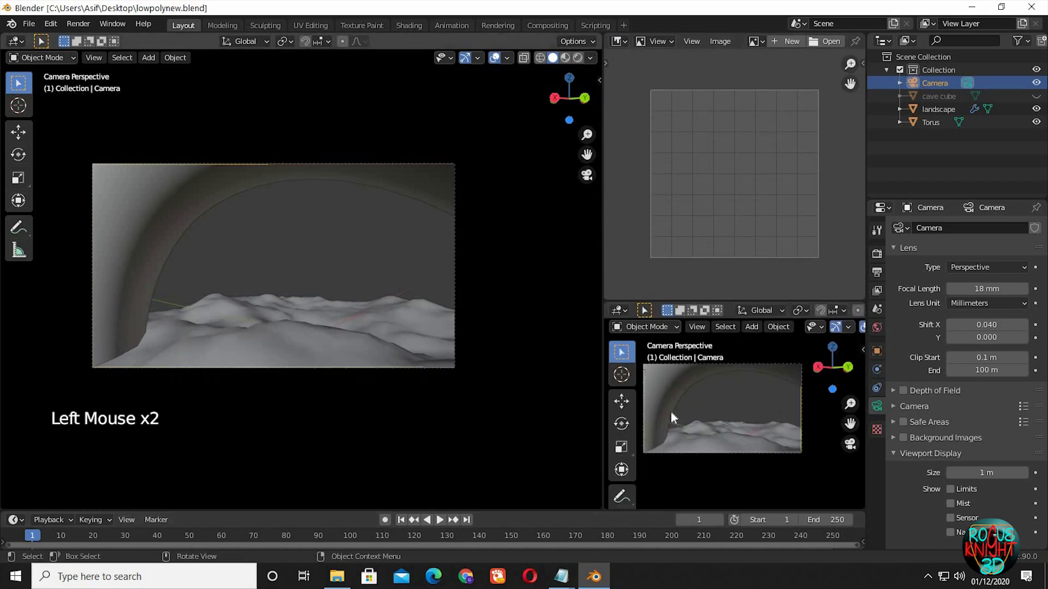
Step: Hide the toolbar in the small 3D viewport, fit the camera view in it and enlarge the area
{"action": "scroll", "coordinate": [669, 443], "scroll_direction": "up", "scroll_amount": 1}
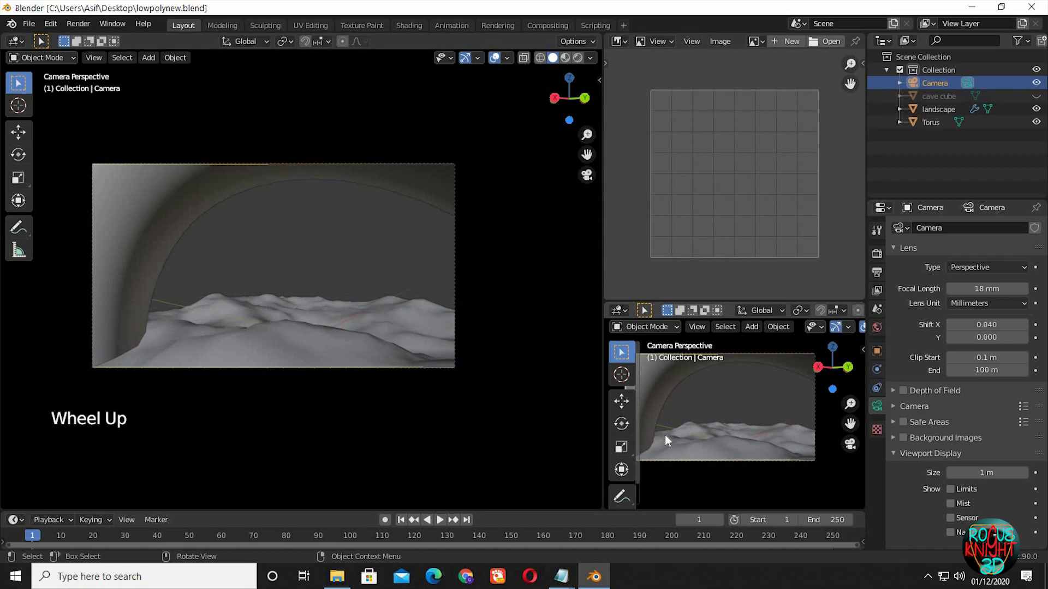
{"action": "key", "text": "t"}
{"action": "scroll", "coordinate": [726, 445], "scroll_direction": "up", "scroll_amount": 1}
{"action": "middle_click_drag", "start_coordinate": [722, 442], "coordinate": [720, 443]}
{"action": "key", "text": "KP_0"}
{"action": "middle_click_drag", "start_coordinate": [721, 443], "coordinate": [716, 447], "text": "shift"}
{"action": "scroll", "coordinate": [716, 447], "scroll_direction": "up", "scroll_amount": 1}
{"action": "left_click_drag", "start_coordinate": [721, 299], "coordinate": [720, 248]}
Step: Load "untitled with dog2 EDITED.png" from File Explorer's textures folder into the Image Editor as reference
{"action": "left_click", "coordinate": [337, 576]}
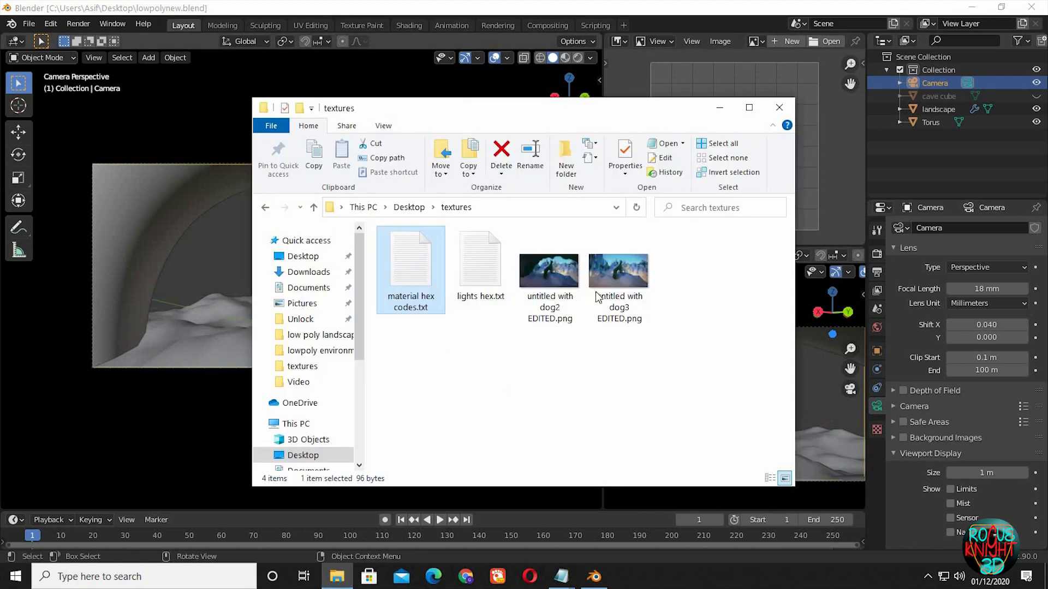
{"action": "left_click_drag", "start_coordinate": [554, 276], "coordinate": [824, 162]}
{"action": "left_click_drag", "start_coordinate": [652, 112], "coordinate": [347, 93]}
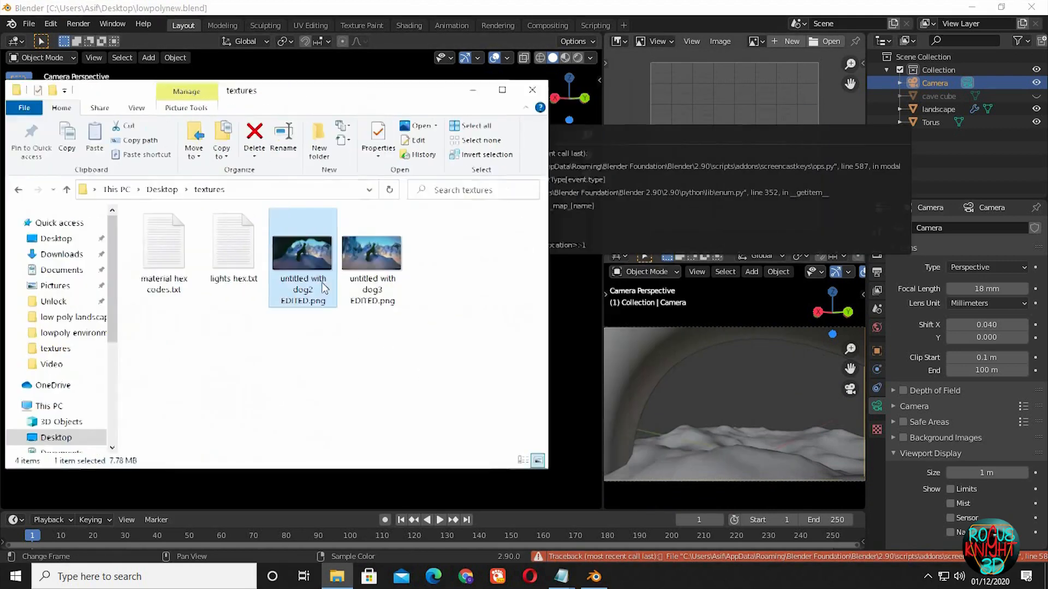
{"action": "left_click_drag", "start_coordinate": [497, 242], "coordinate": [686, 102]}
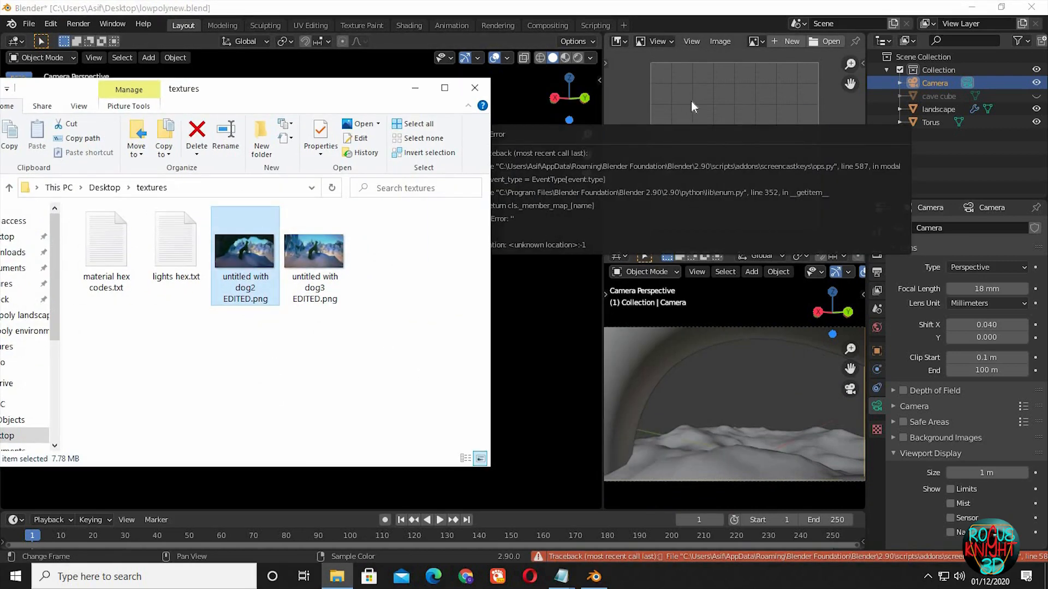
{"action": "left_click", "coordinate": [709, 104]}
{"action": "scroll", "coordinate": [709, 95], "scroll_direction": "down", "scroll_amount": 5}
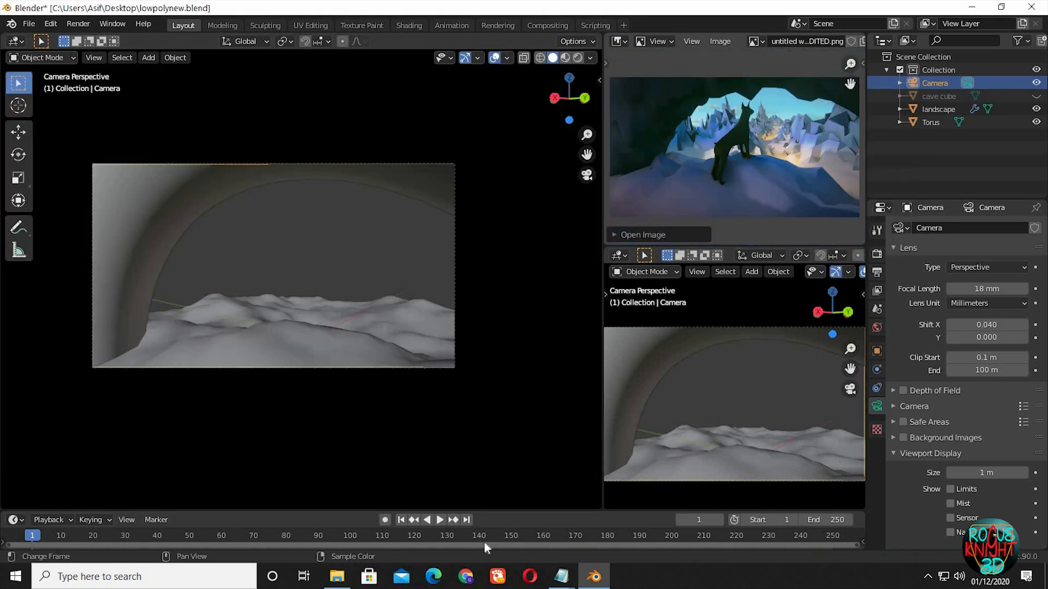
Step: Load "untitled with dog3 EDITED.png" into the Image Editor as well, and switch the display back to the dog2 image
{"action": "left_click", "coordinate": [337, 577]}
{"action": "left_click_drag", "start_coordinate": [315, 256], "coordinate": [641, 206]}
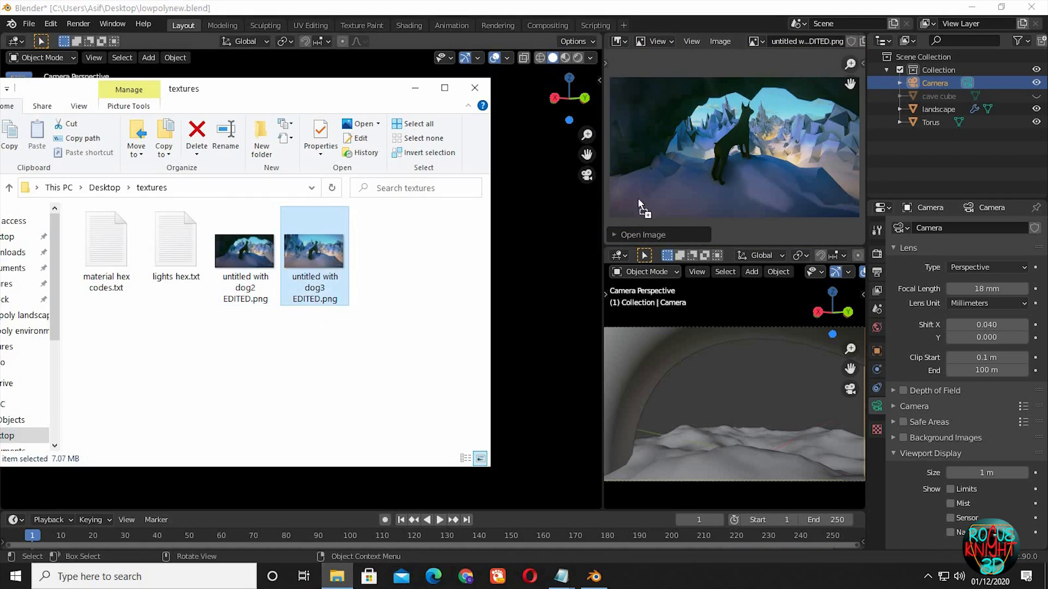
{"action": "left_click", "coordinate": [425, 90]}
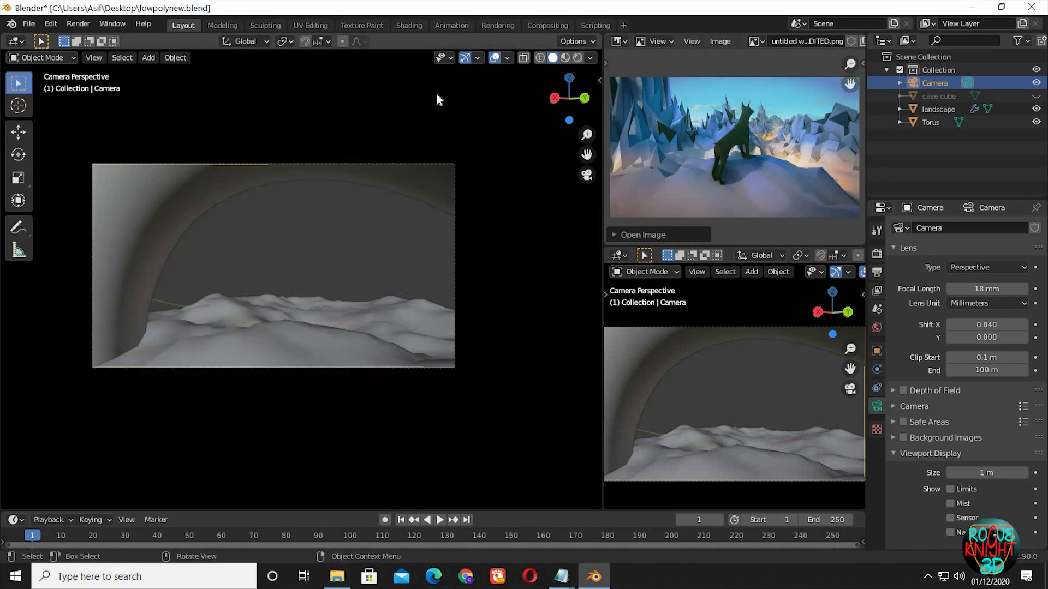
{"action": "left_click", "coordinate": [756, 42]}
{"action": "left_click", "coordinate": [786, 82]}
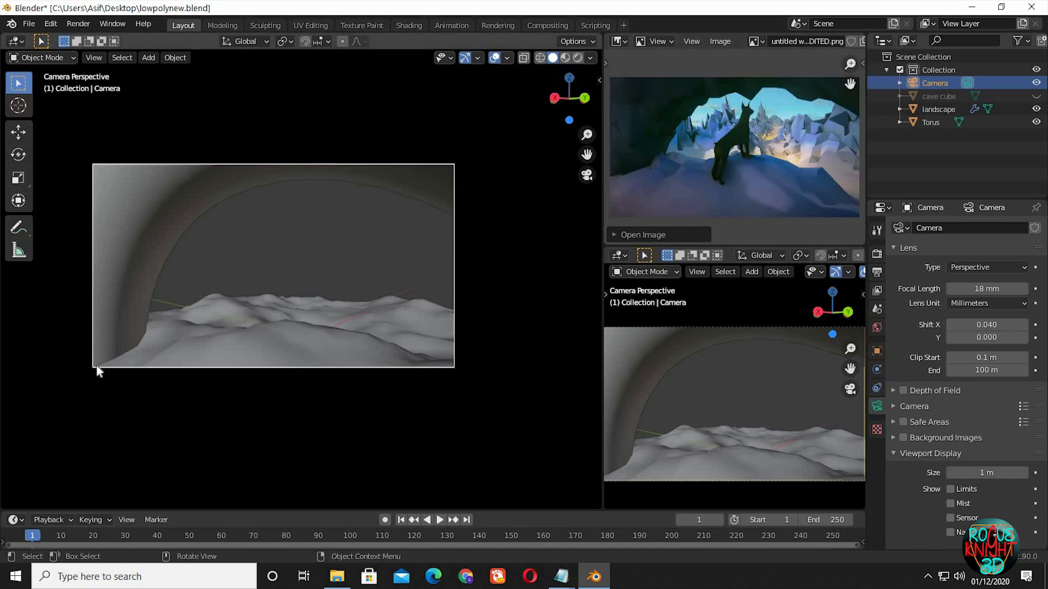
Step: Lower the camera about 0.059 m along global Z
{"action": "key", "text": "g"}
{"action": "key", "text": "z"}
{"action": "left_click", "coordinate": [492, 236]}
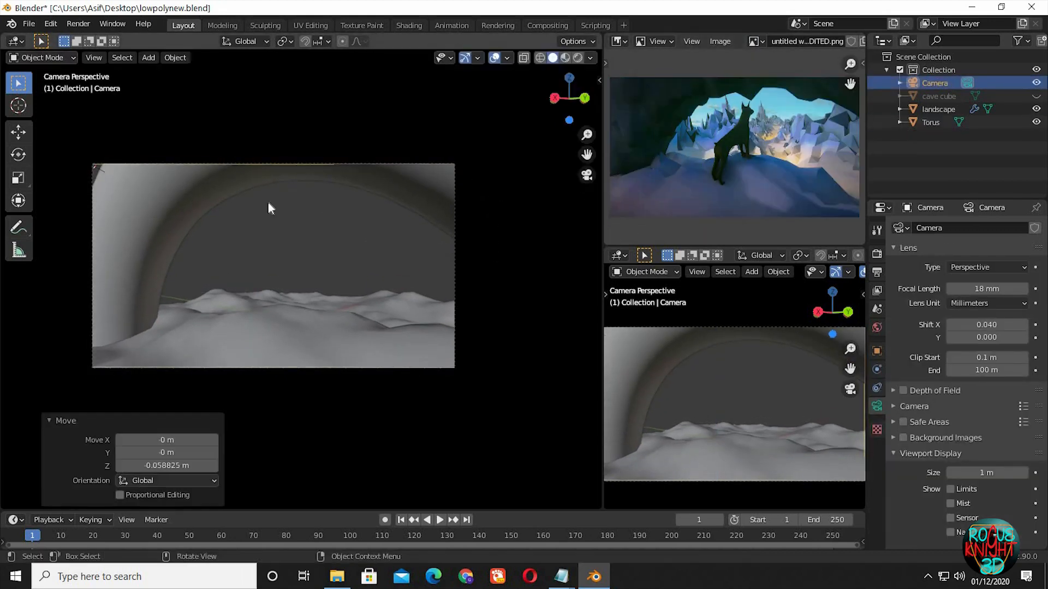
Step: Try raising the torus about 0.047 m along global Z, and undo the move
{"action": "left_click", "coordinate": [223, 176]}
{"action": "key", "text": "g"}
{"action": "key", "text": "z"}
{"action": "left_click", "coordinate": [220, 159]}
{"action": "key", "text": "r"}
{"action": "key", "text": "z"}
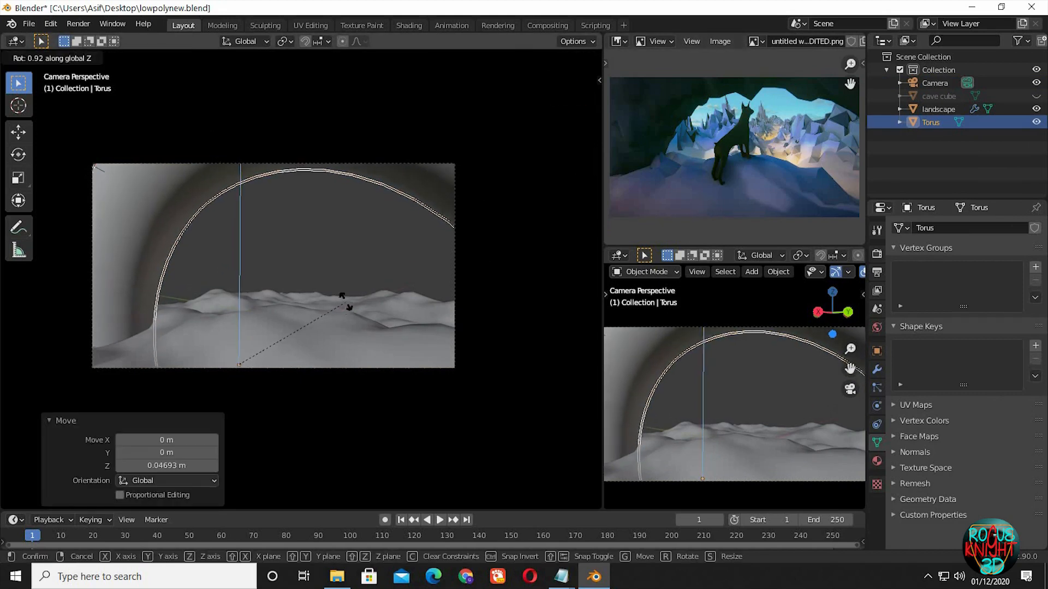
{"action": "right_click", "coordinate": [339, 306]}
{"action": "key", "text": "g"}
{"action": "key", "text": "z"}
{"action": "right_click", "coordinate": [341, 251]}
{"action": "key", "text": "ctrl+z"}
Step: Set the camera's Shift Y to -0.030 and move it about 0.013 m along its local Z axis
{"action": "left_click", "coordinate": [456, 179]}
{"action": "left_click_drag", "start_coordinate": [985, 340], "coordinate": [980, 339]}
{"action": "key", "text": "g"}
{"action": "key", "text": "z"}
{"action": "key", "text": "z"}
{"action": "left_click", "coordinate": [500, 210]}
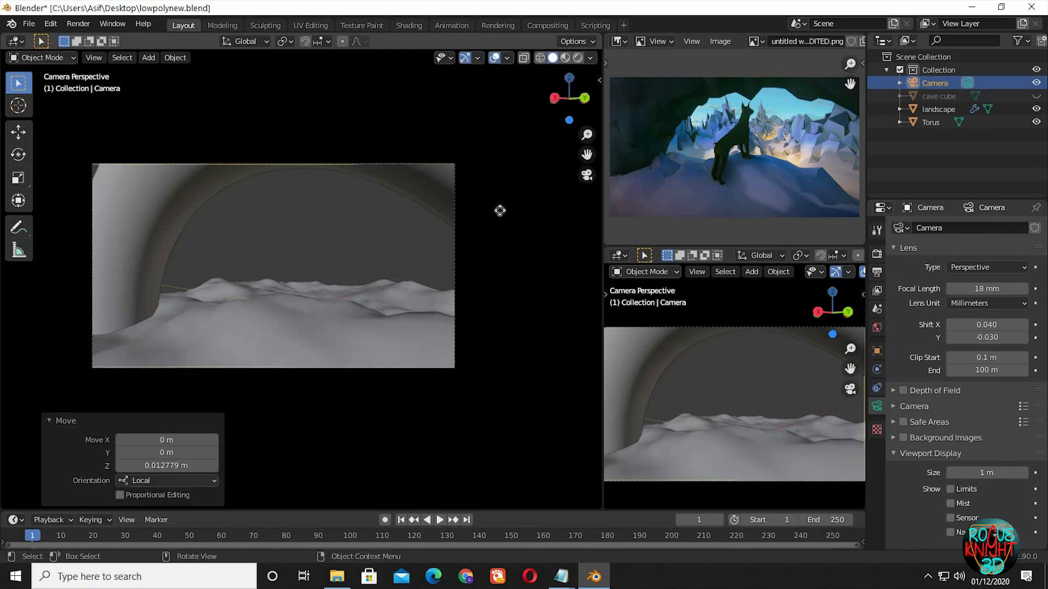
Step: Move the camera about -0.027 m along its local Z axis and lower it about 0.009 m along global Z
{"action": "key", "text": "g"}
{"action": "key", "text": "z"}
{"action": "key", "text": "z"}
{"action": "left_click", "coordinate": [478, 207]}
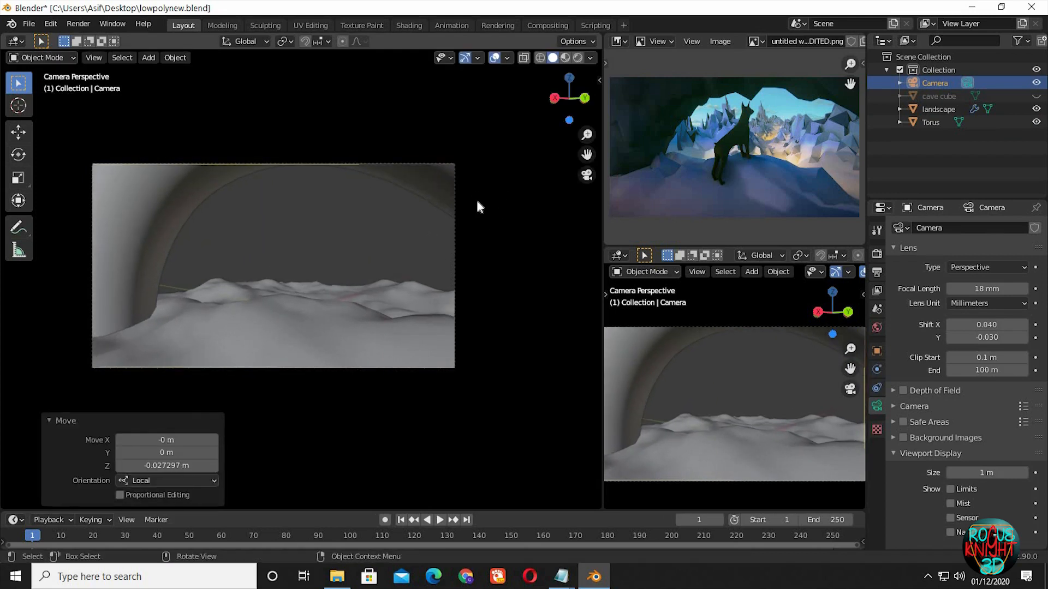
{"action": "key", "text": "g"}
{"action": "key", "text": "z"}
{"action": "left_click", "coordinate": [470, 207]}
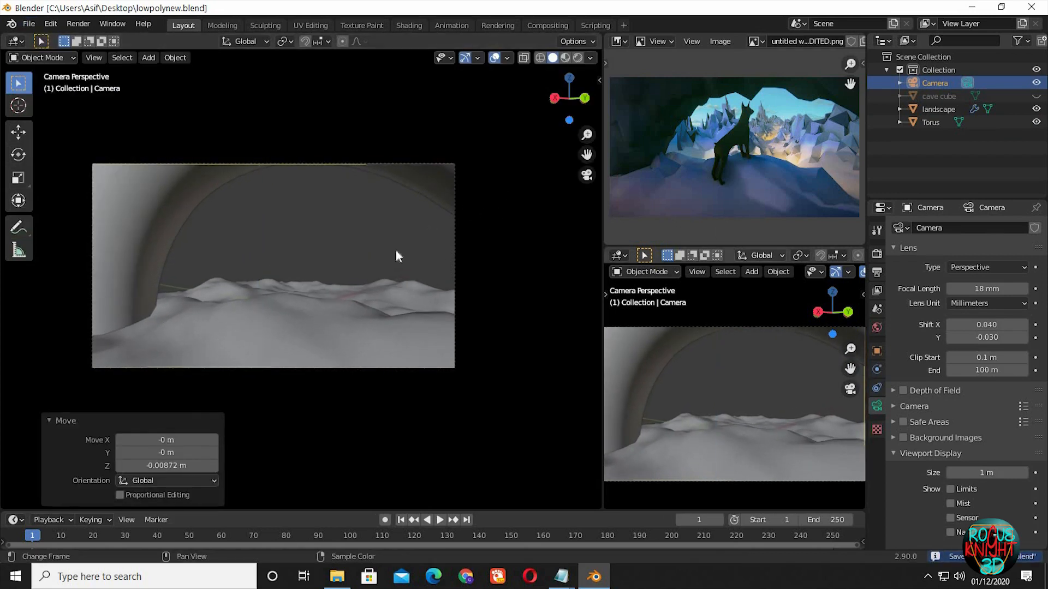
Step: Apply the Displace modifier on the landscape and enter Edit Mode on its mesh
{"action": "mouse_move", "coordinate": [386, 253]}
{"action": "middle_mouse_down"}
{"action": "mouse_move", "coordinate": [357, 280]}
{"action": "mouse_move", "coordinate": [385, 273]}
{"action": "middle_mouse_up"}
{"action": "scroll", "coordinate": [381, 286], "scroll_direction": "down", "scroll_amount": 5}
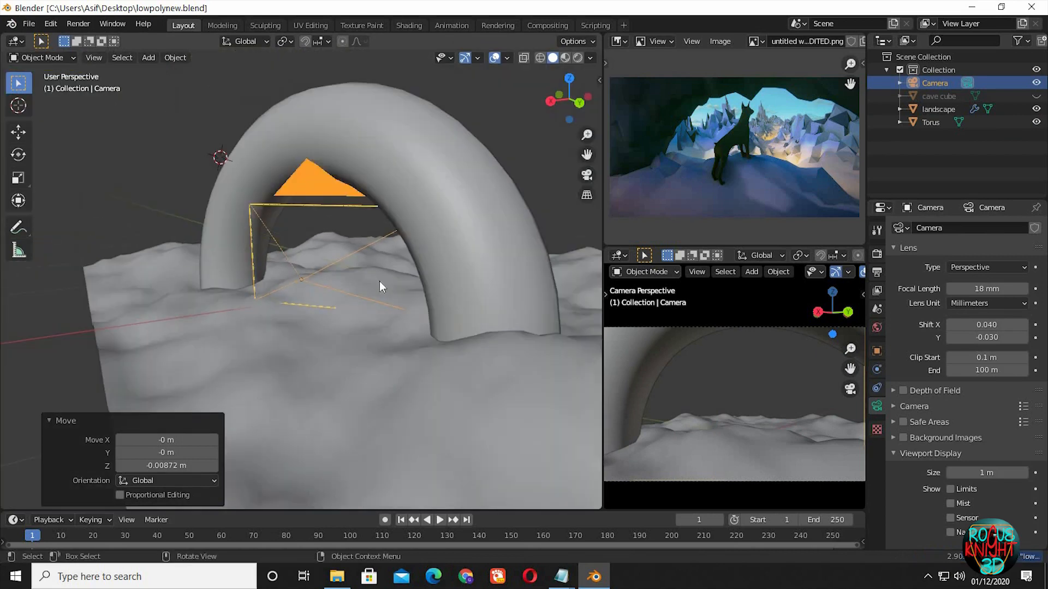
{"action": "middle_click_drag", "start_coordinate": [339, 321], "coordinate": [297, 273]}
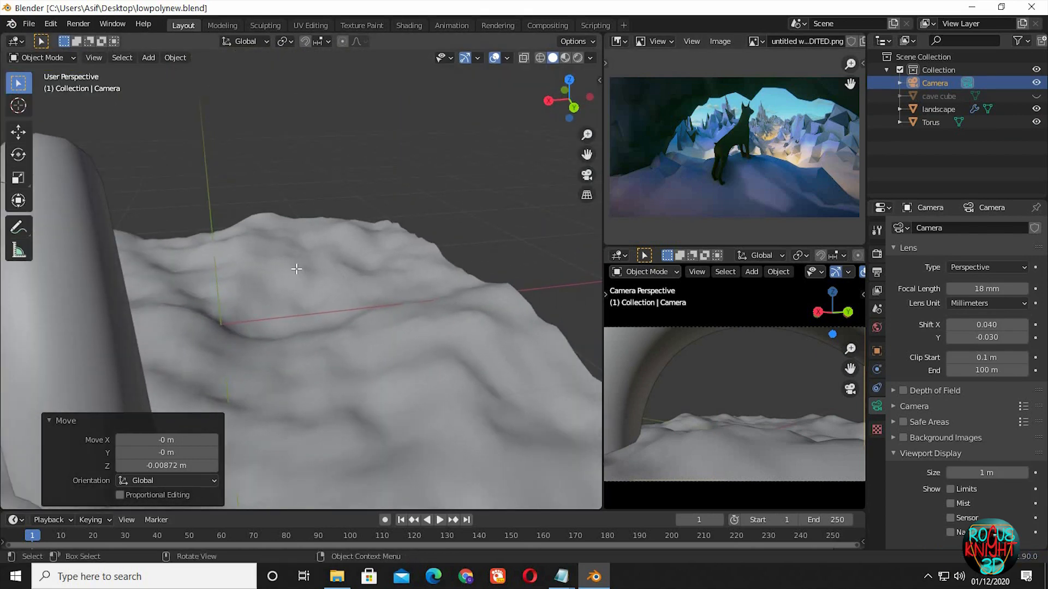
{"action": "left_click", "coordinate": [297, 275]}
{"action": "key", "text": "Tab"}
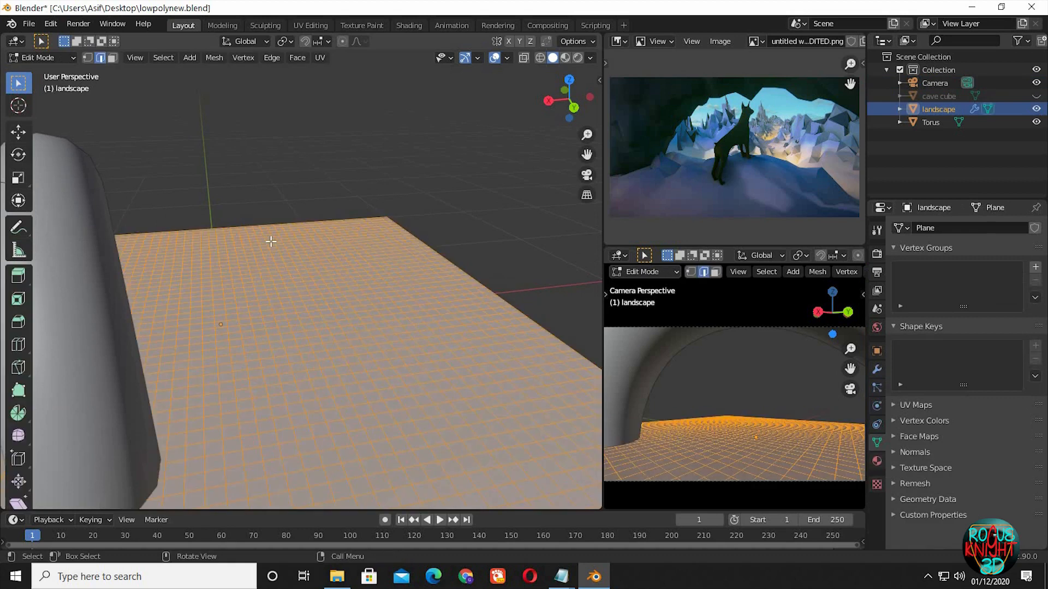
{"action": "key", "text": "Tab"}
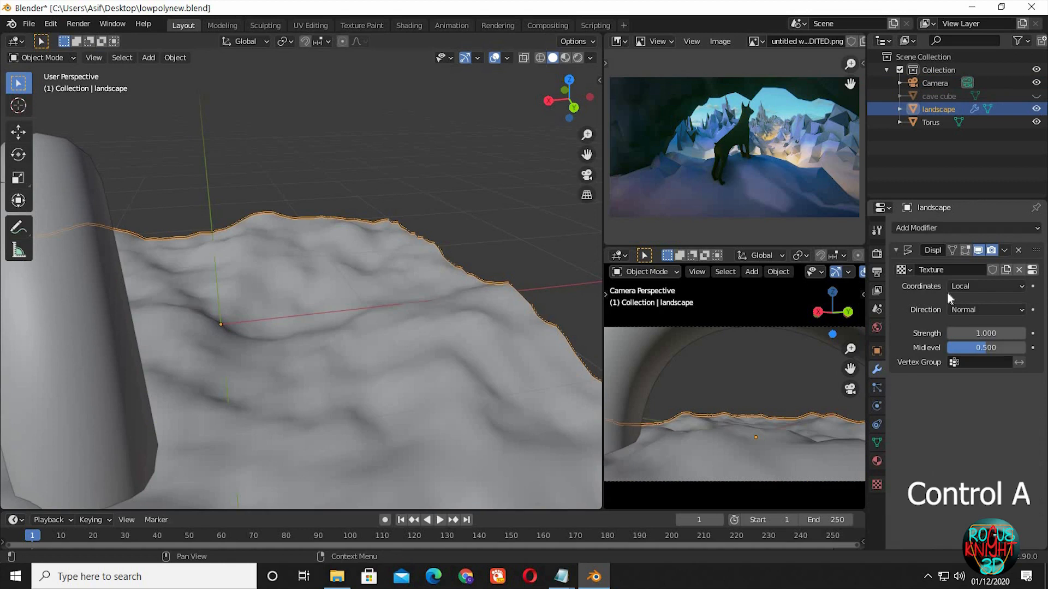
{"action": "key", "text": "ctrl+a"}
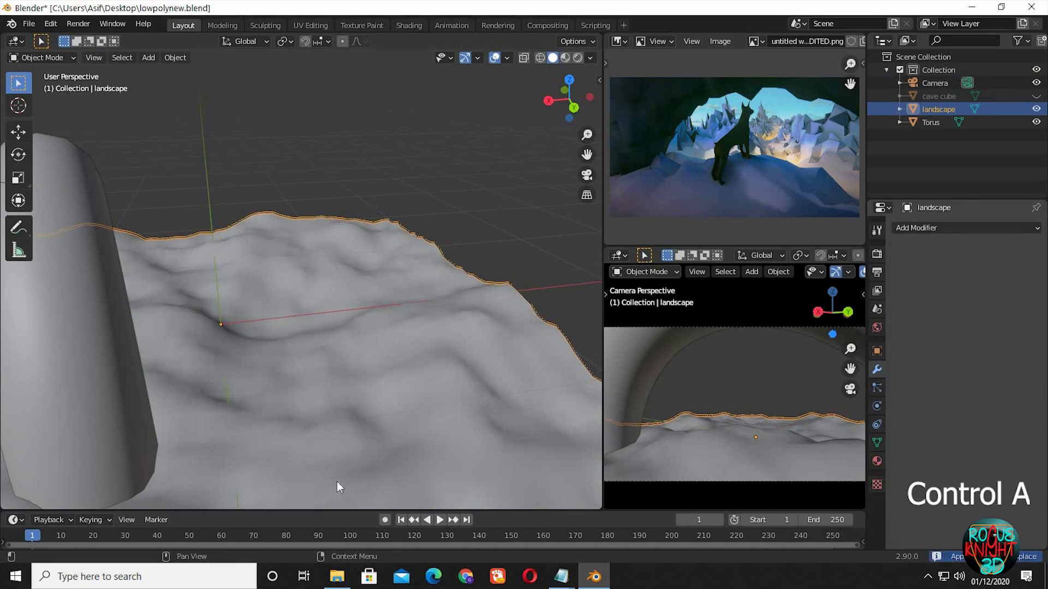
{"action": "key", "text": "Tab"}
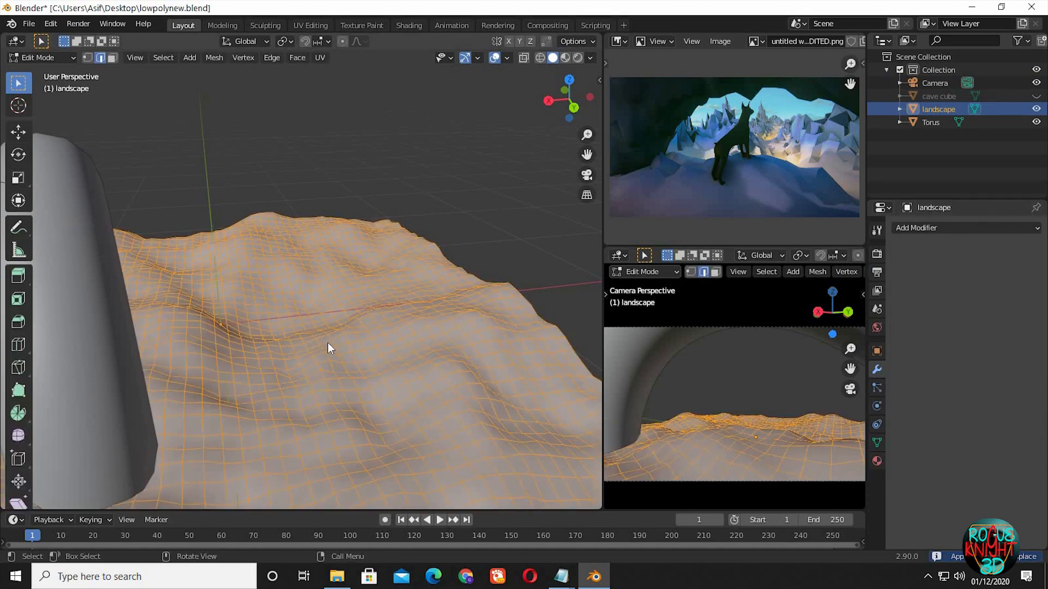
Step: Undo applying the Displace modifier on the landscape so it stays live in Object Mode
{"action": "key", "text": "Tab"}
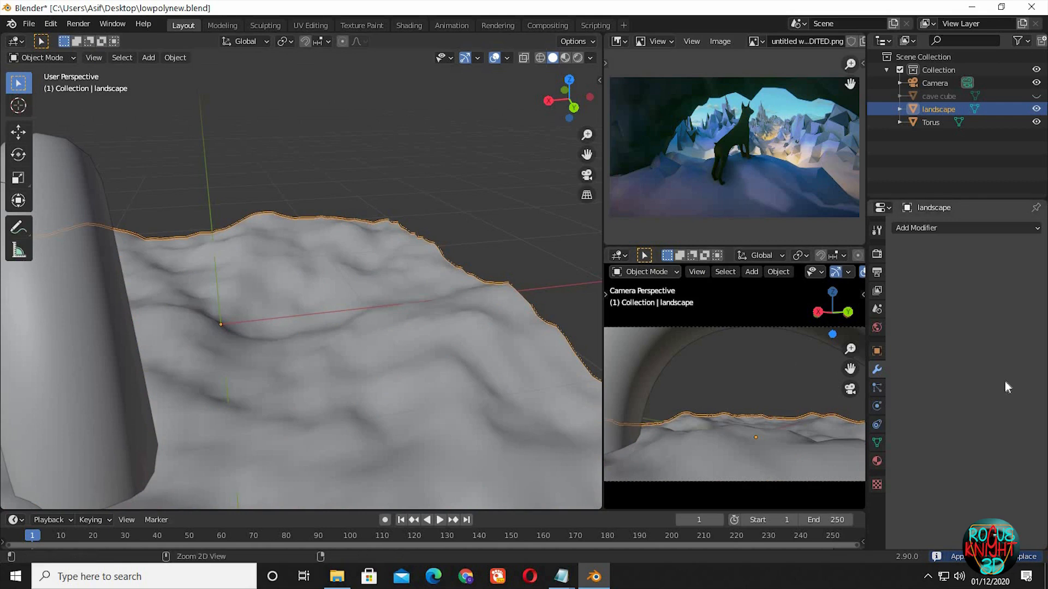
{"action": "key", "text": "ctrl+z"}
{"action": "key", "text": "ctrl+z"}
{"action": "key", "text": "ctrl+z"}
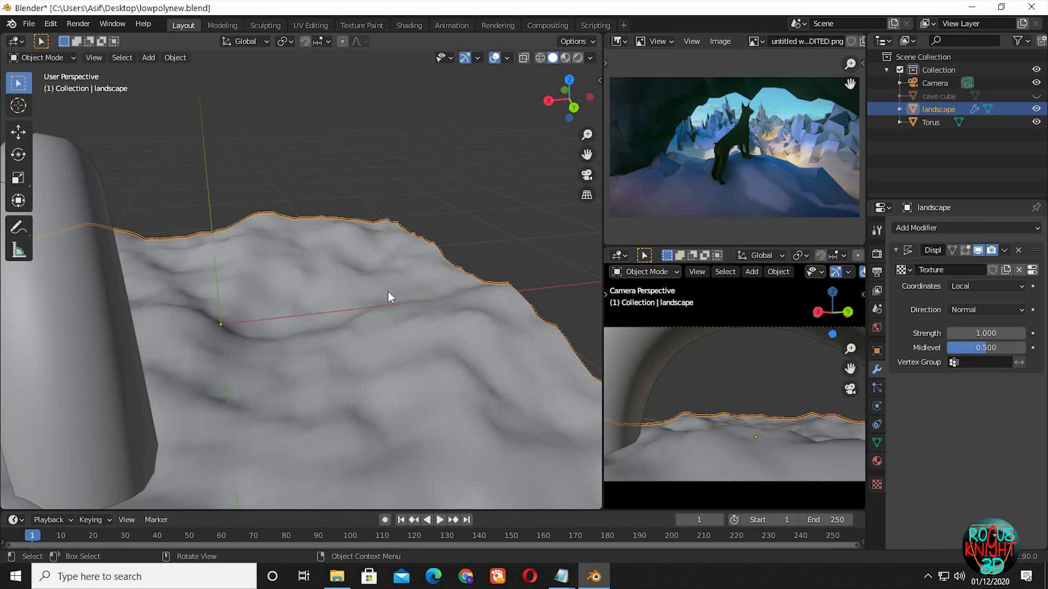
Step: Enter Edit Mode on the landscape with nothing selected, switch to vertex selection and enable proportional editing with Random falloff
{"action": "key", "text": "Tab"}
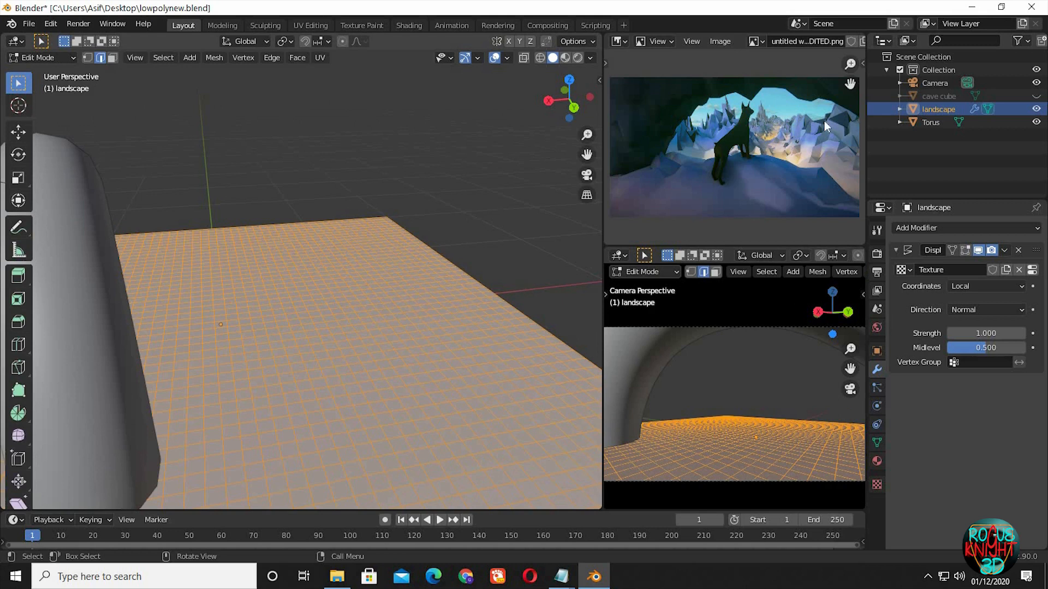
{"action": "key", "text": "alt+a"}
{"action": "left_click", "coordinate": [88, 57]}
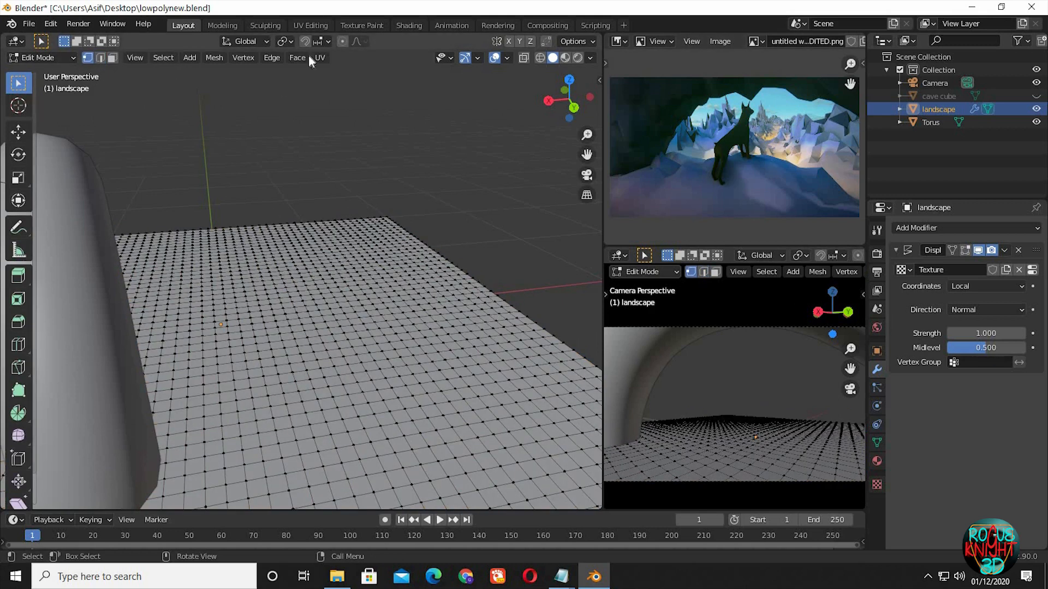
{"action": "key", "text": "o"}
{"action": "left_click", "coordinate": [361, 42]}
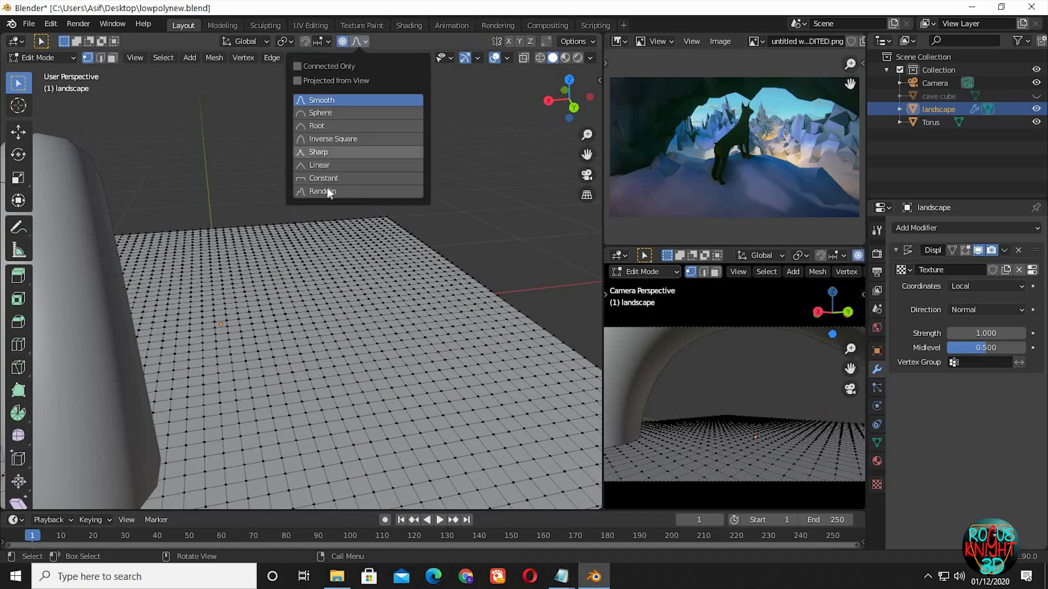
{"action": "left_click", "coordinate": [326, 191]}
Step: Raise a vertex near the landscape's far end about 1.62 m along global Z with proportional size 1.00
{"action": "middle_click_drag", "start_coordinate": [448, 301], "coordinate": [304, 233]}
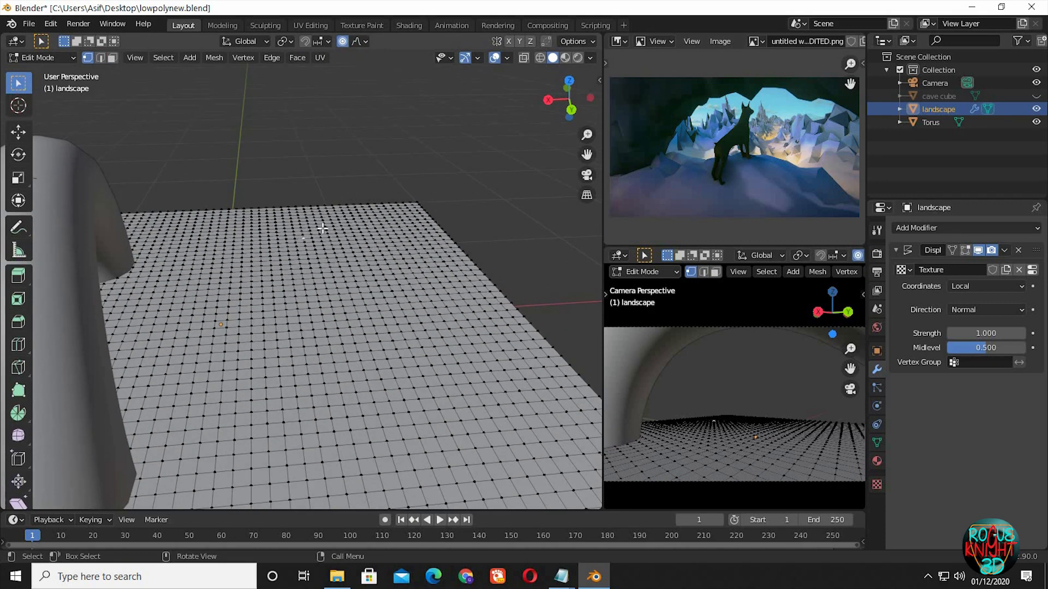
{"action": "key", "text": "g"}
{"action": "key", "text": "z"}
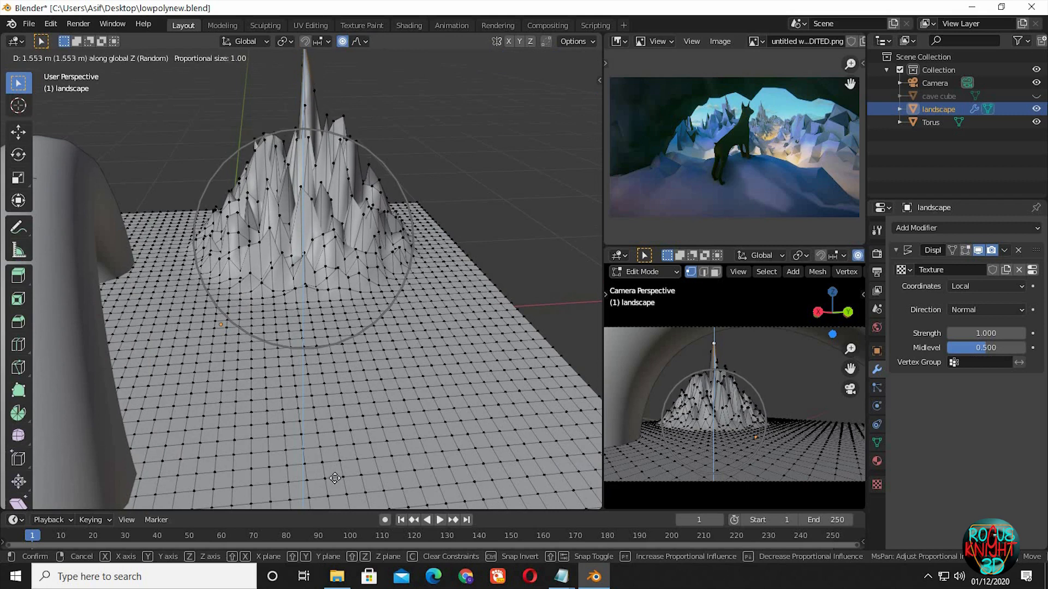
{"action": "left_click", "coordinate": [424, 355]}
Step: Lower the tall peak's tip along global Z with proportional size 0.75 and raise a vertex on its slope about 0.2 m
{"action": "key", "text": "g"}
{"action": "key", "text": "z"}
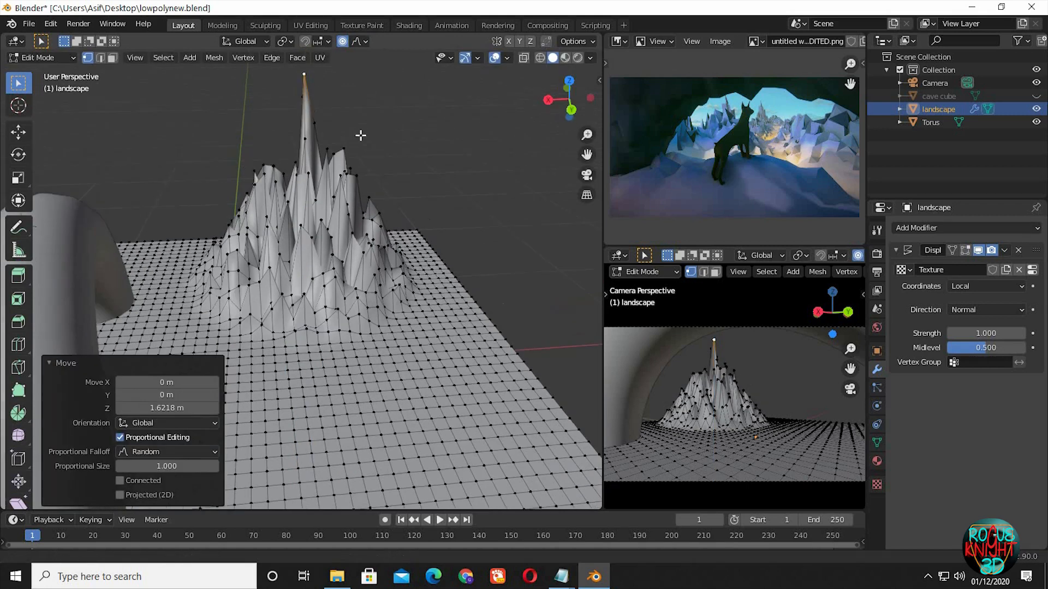
{"action": "scroll", "coordinate": [352, 186], "scroll_direction": "up", "scroll_amount": 3}
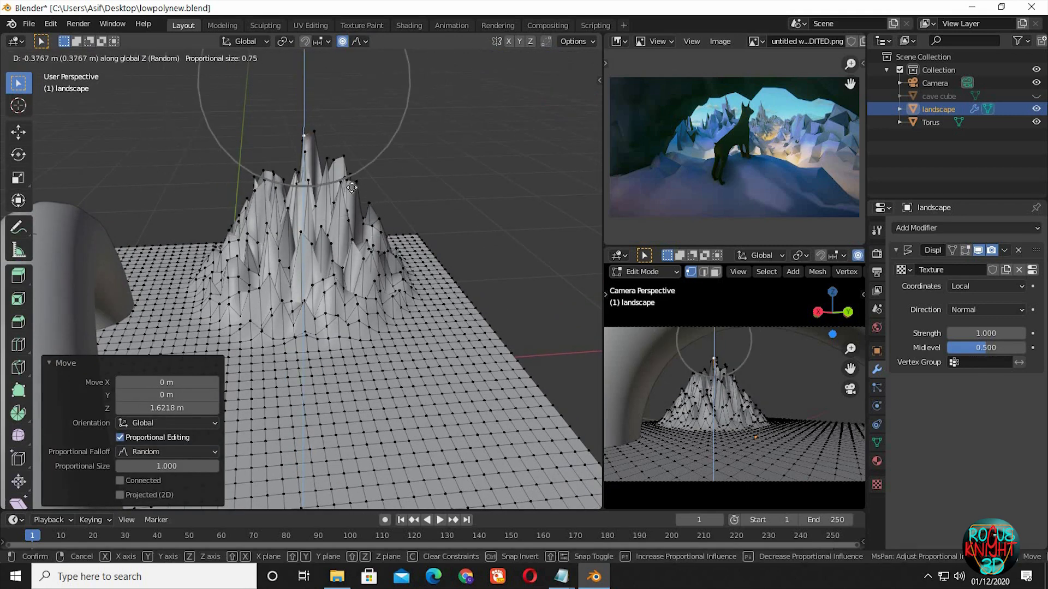
{"action": "left_click", "coordinate": [324, 196]}
{"action": "left_click", "coordinate": [267, 234]}
{"action": "key", "text": "g"}
{"action": "key", "text": "z"}
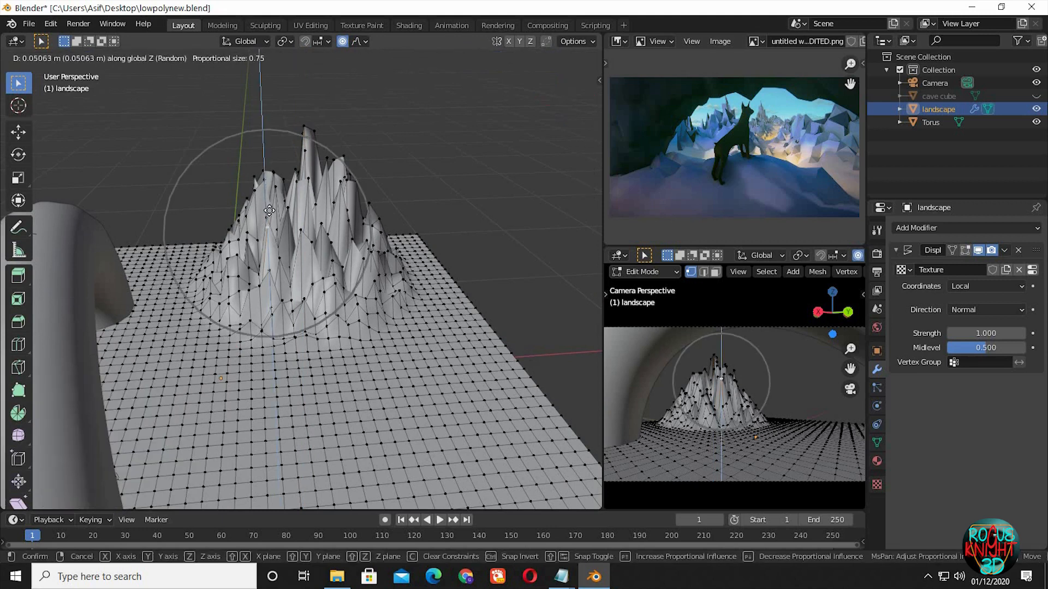
{"action": "left_click", "coordinate": [271, 201]}
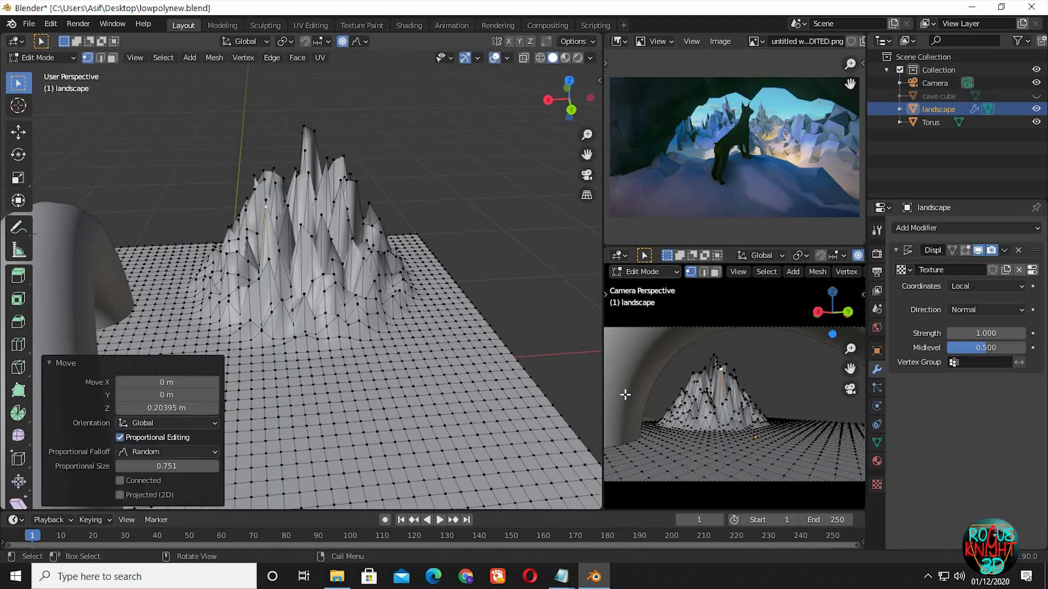
{"action": "key", "text": "Tab"}
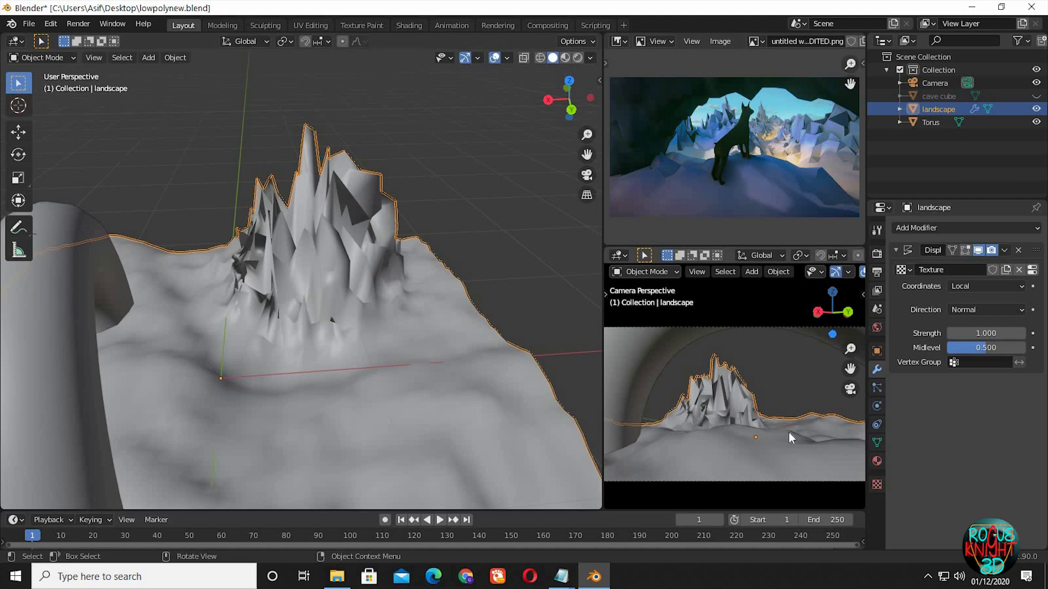
Step: Raise a vertex near the camera view's far-right edge about 0.9 m along global Z with proportional size 0.75 in Edit Mode
{"action": "key", "text": "Tab"}
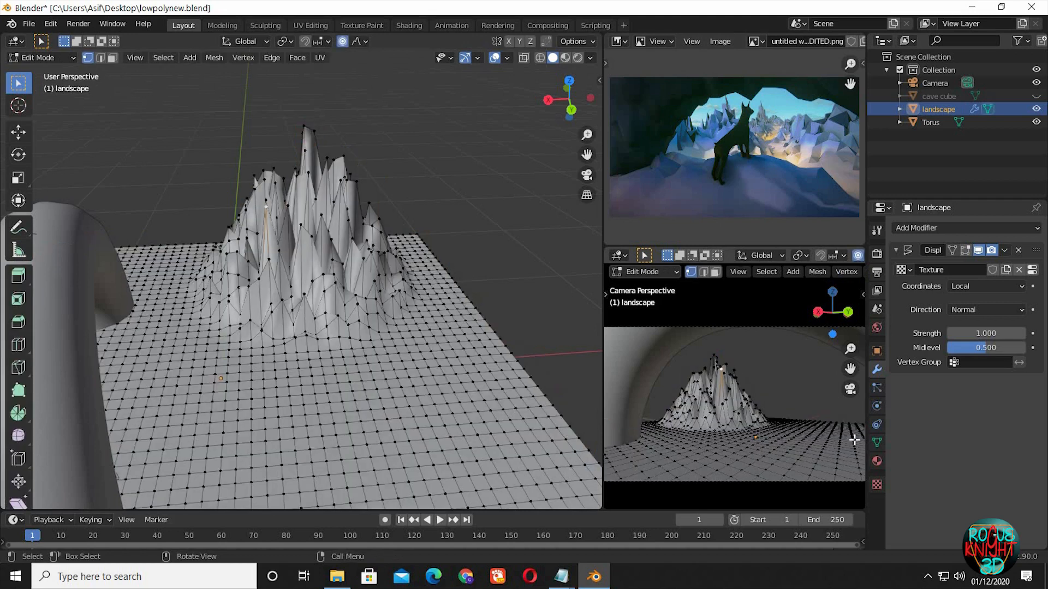
{"action": "key", "text": "g"}
{"action": "key", "text": "z"}
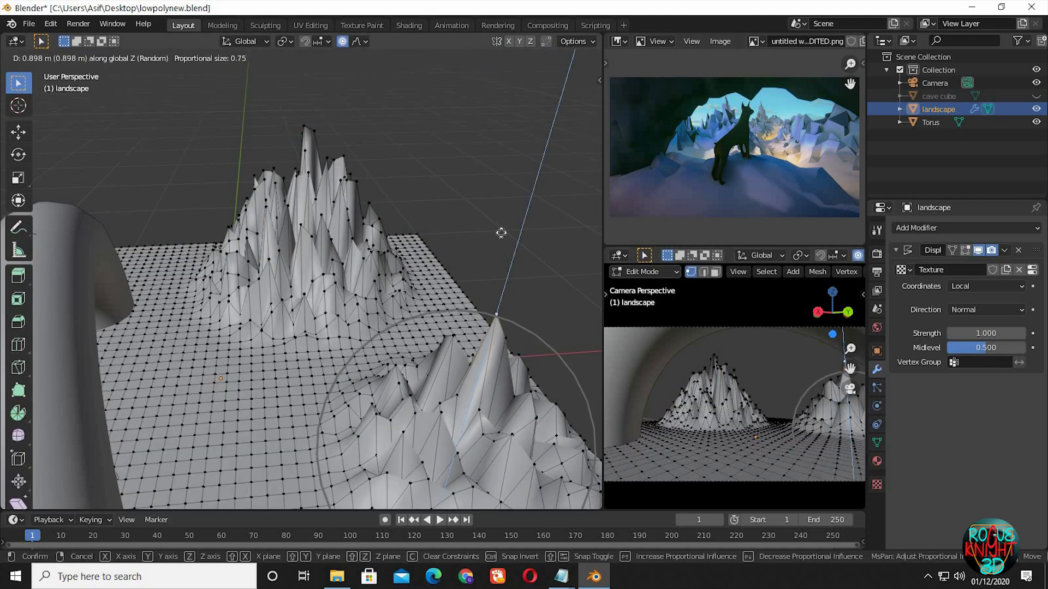
{"action": "left_click", "coordinate": [501, 229]}
Step: Raise two vertices at the feet of the peaks about 0.2 m and 0.12 m along global Z with proportional size 0.35
{"action": "left_click", "coordinate": [853, 438]}
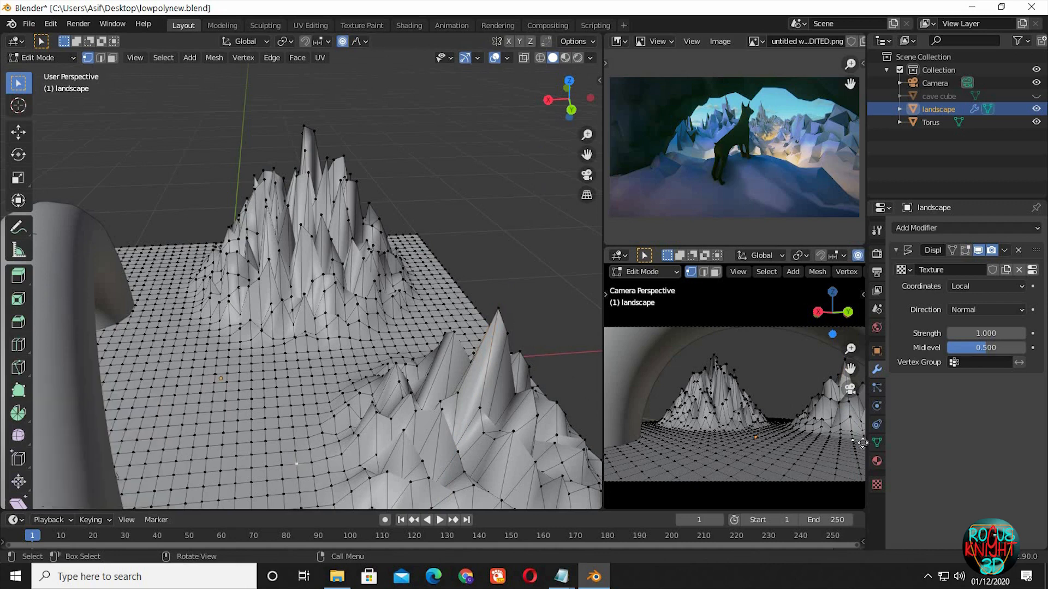
{"action": "key", "text": "g"}
{"action": "key", "text": "z"}
{"action": "scroll", "coordinate": [846, 436], "scroll_direction": "up", "scroll_amount": 8}
{"action": "left_click", "coordinate": [837, 434]}
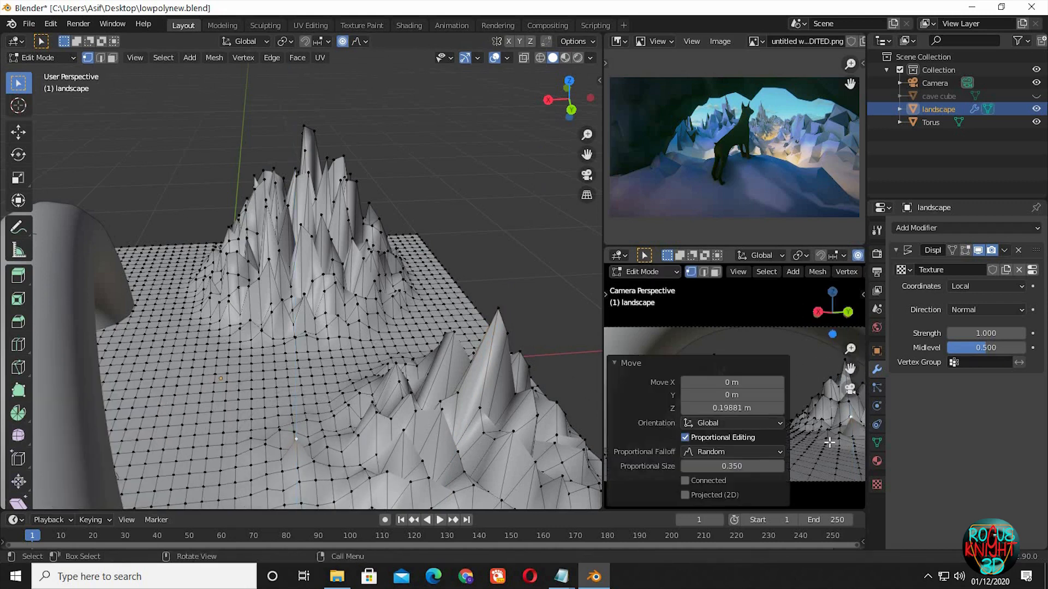
{"action": "left_click", "coordinate": [690, 430]}
{"action": "key", "text": "g"}
{"action": "key", "text": "z"}
{"action": "left_click", "coordinate": [805, 428]}
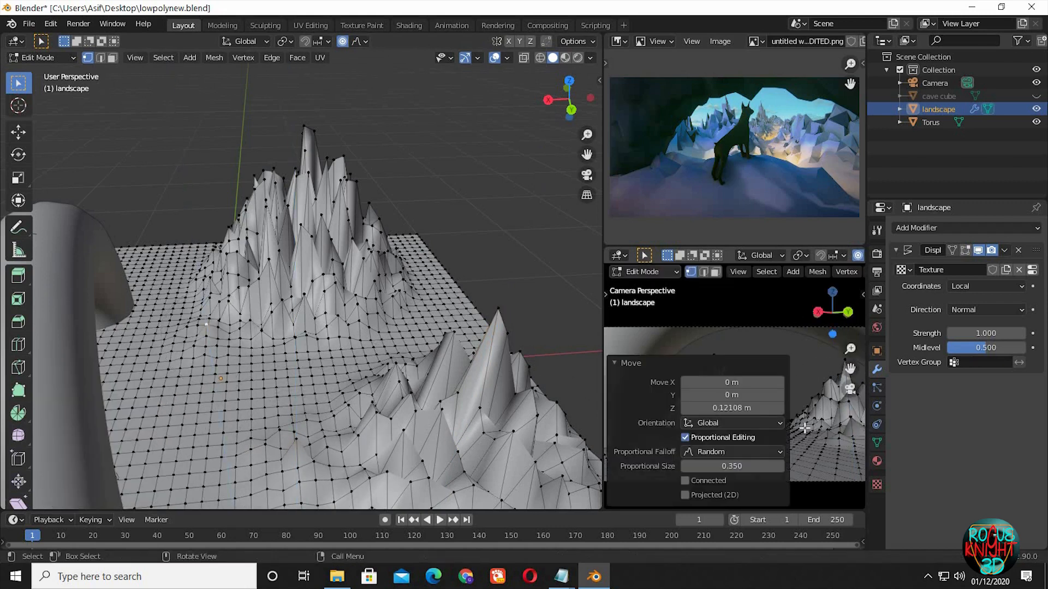
Step: Raise a vertex in front of the central mountain about 0.22 m along global Z with proportional size 0.35
{"action": "left_click", "coordinate": [283, 357]}
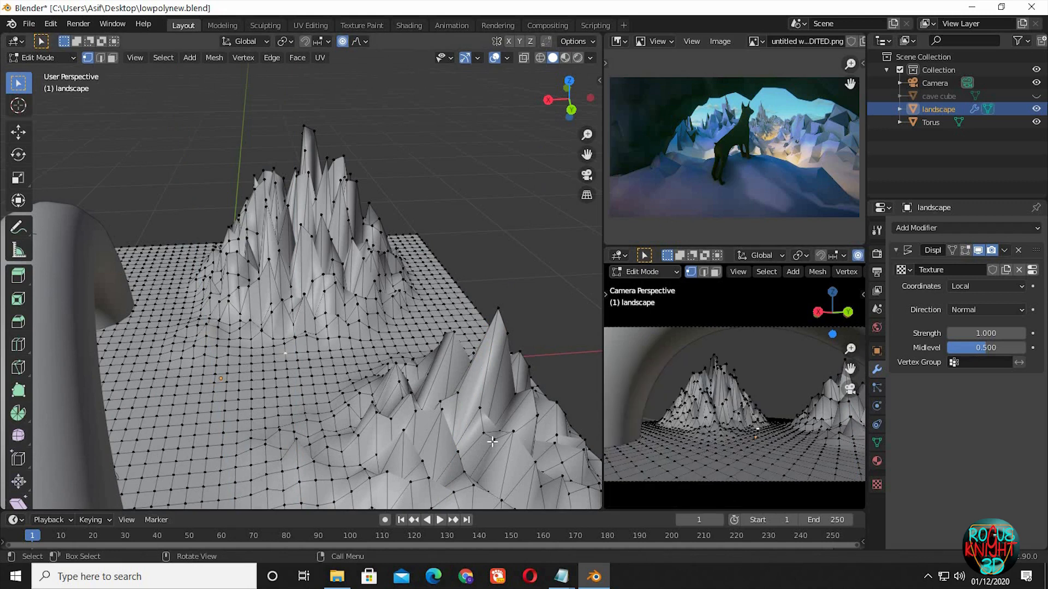
{"action": "left_click", "coordinate": [743, 431]}
{"action": "key", "text": "g"}
{"action": "key", "text": "z"}
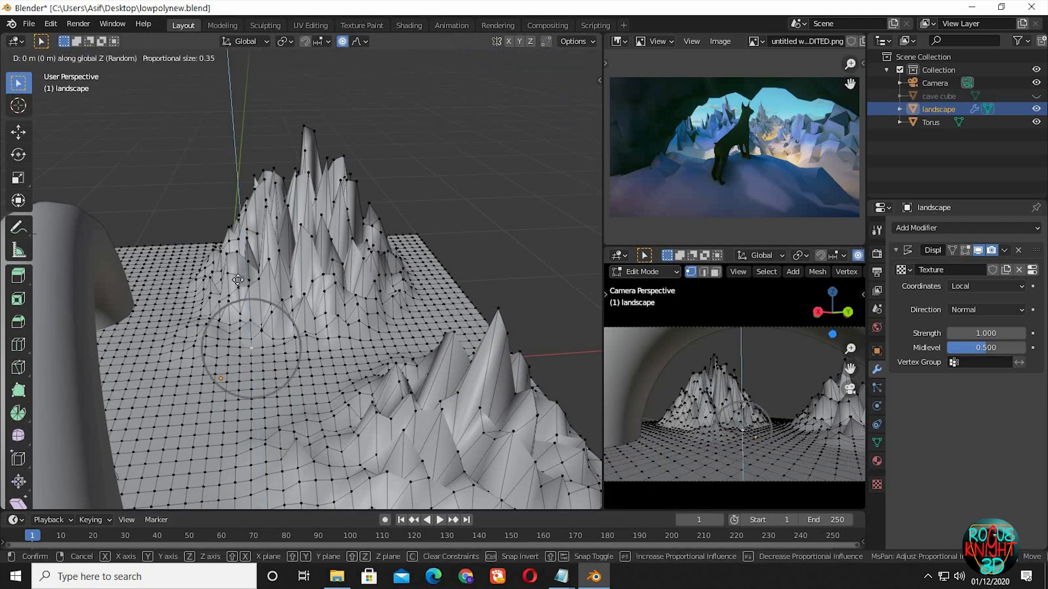
{"action": "left_click", "coordinate": [804, 417]}
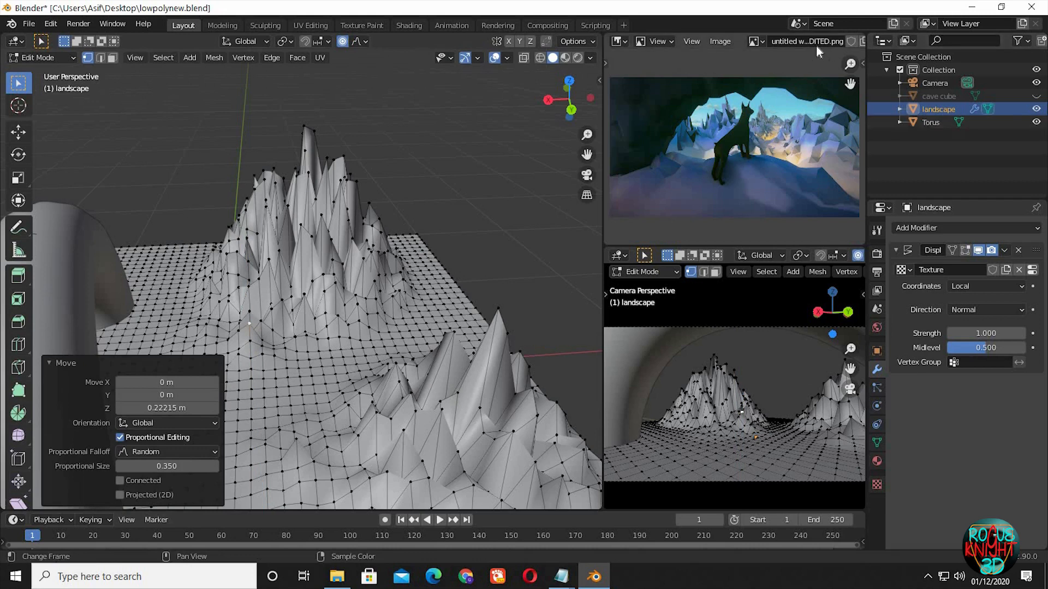
Step: Switch to the reference image without the cave and raise a vertex behind the torus about 1.89 m along global Z, proportional size 0.83
{"action": "left_click", "coordinate": [755, 41]}
{"action": "left_click", "coordinate": [792, 74]}
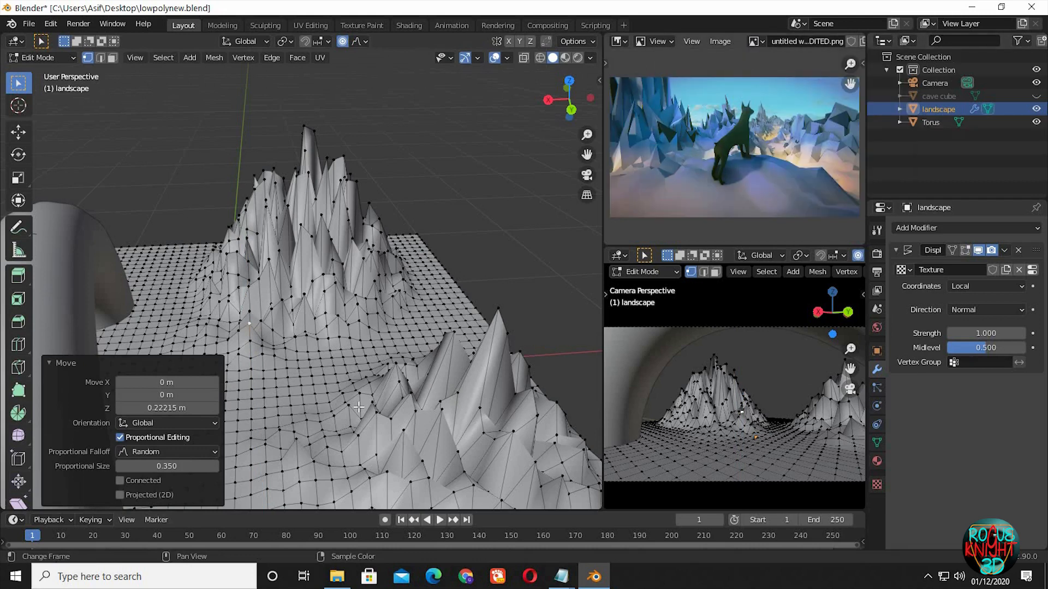
{"action": "middle_click_drag", "start_coordinate": [358, 407], "coordinate": [207, 268]}
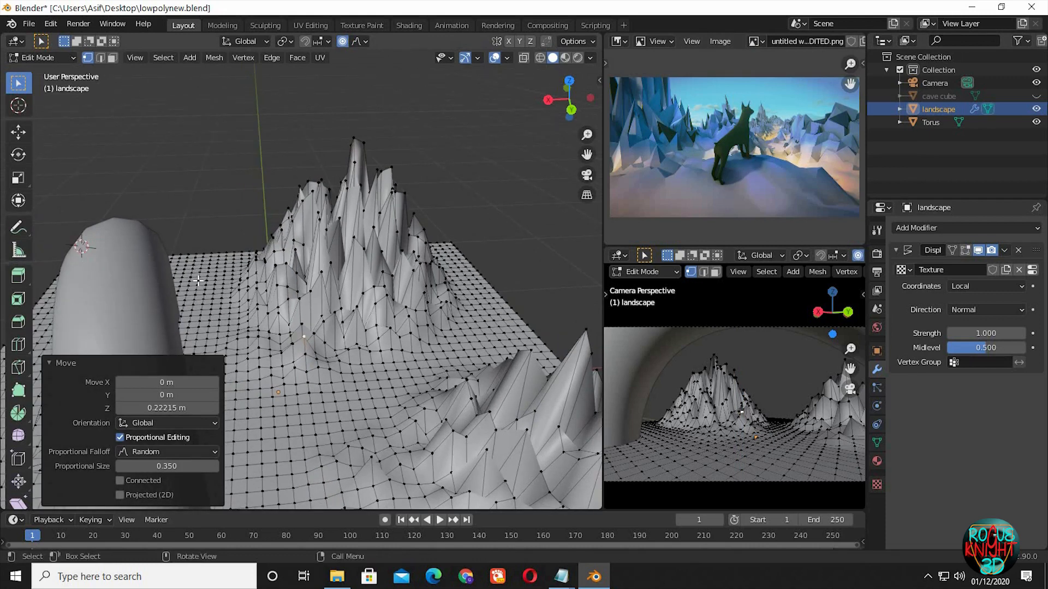
{"action": "left_click", "coordinate": [198, 280]}
{"action": "key", "text": "g"}
{"action": "key", "text": "z"}
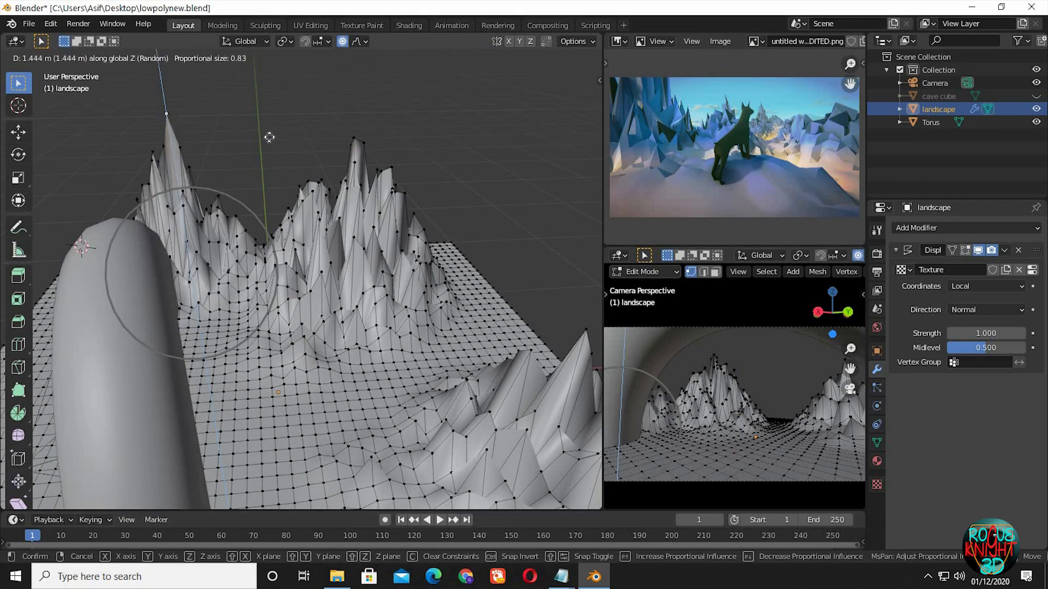
{"action": "left_click", "coordinate": [259, 86]}
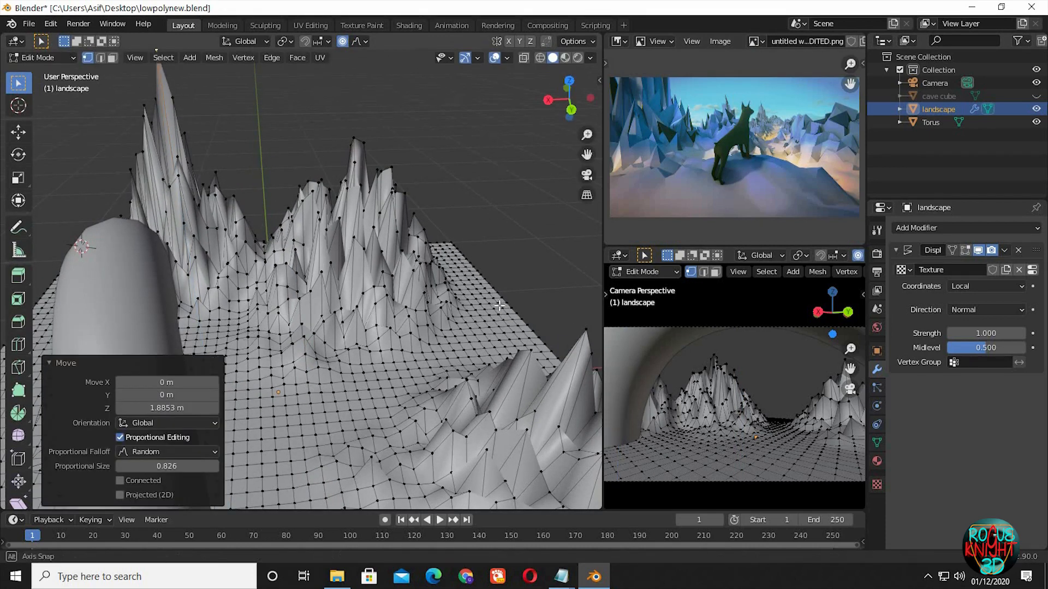
Step: Return to Object Mode and hide the torus
{"action": "middle_click_drag", "start_coordinate": [499, 306], "coordinate": [518, 289]}
{"action": "key", "text": "Tab"}
{"action": "scroll", "coordinate": [471, 323], "scroll_direction": "down", "scroll_amount": 3}
{"action": "left_click", "coordinate": [1036, 122]}
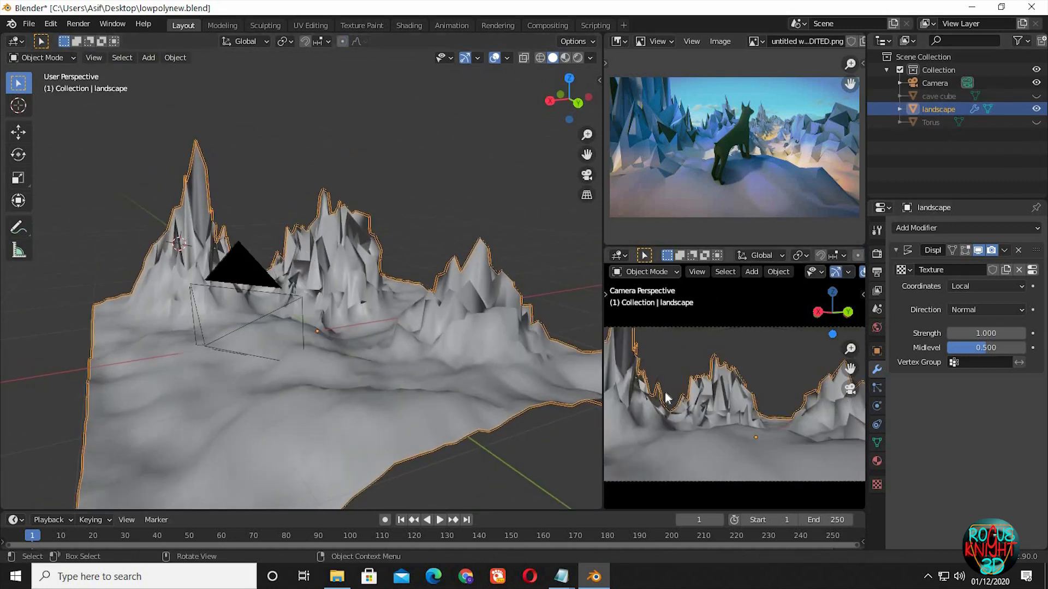
Step: Raise a vertex between the tallest peak and the central mountain along global Z, returning to Object Mode
{"action": "key", "text": "Tab"}
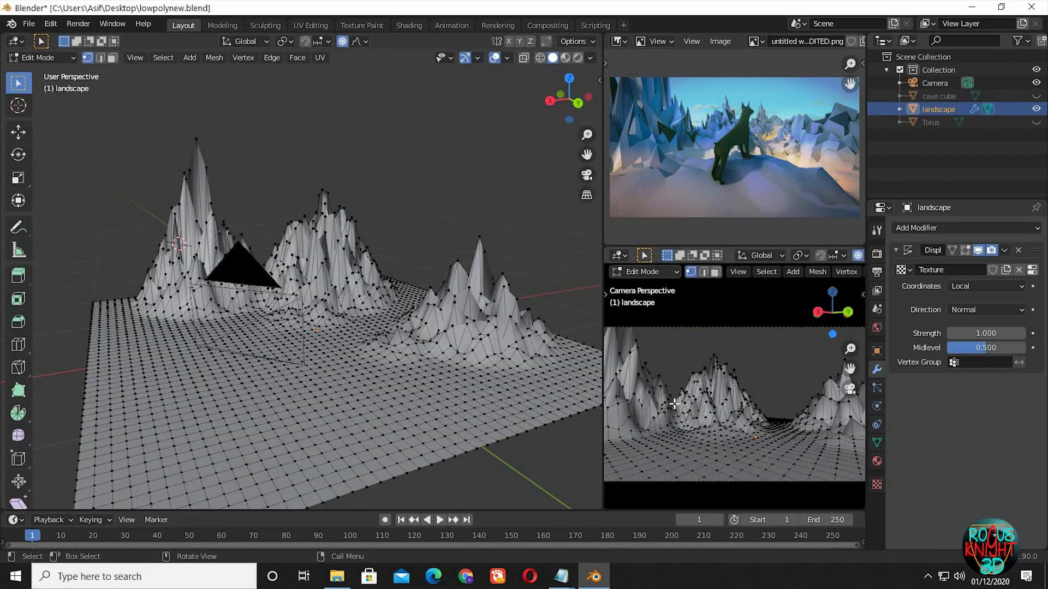
{"action": "key", "text": "g"}
{"action": "key", "text": "z"}
{"action": "left_click", "coordinate": [740, 345]}
{"action": "key", "text": "Tab"}
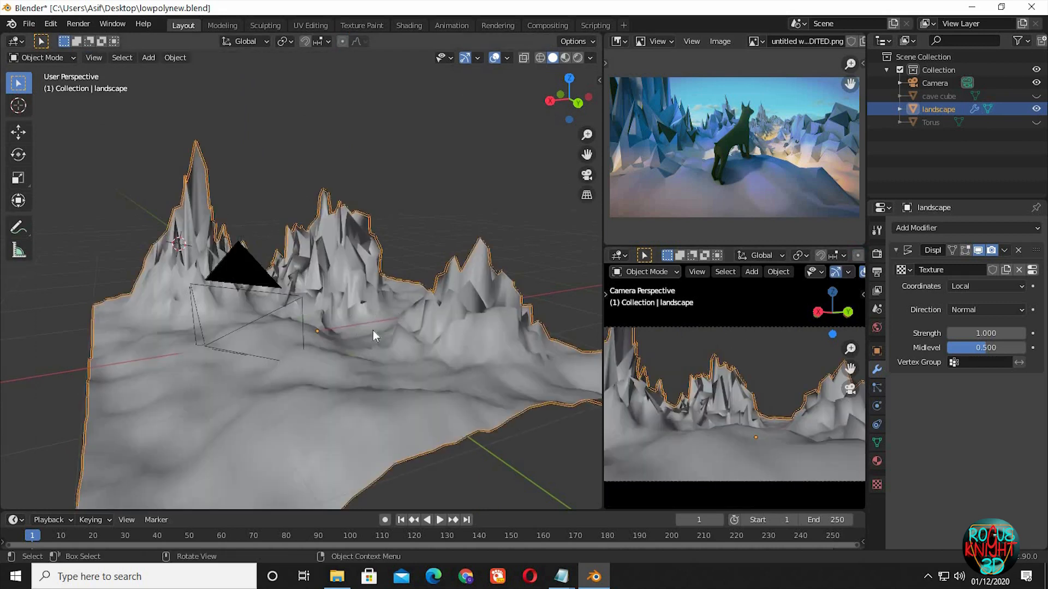
Step: Raise a vertex near the landscape's edge beside the smaller mountain about 0.5 m along global Z with proportional size 0.75
{"action": "middle_click_drag", "start_coordinate": [368, 329], "coordinate": [376, 349]}
{"action": "key", "text": "Tab"}
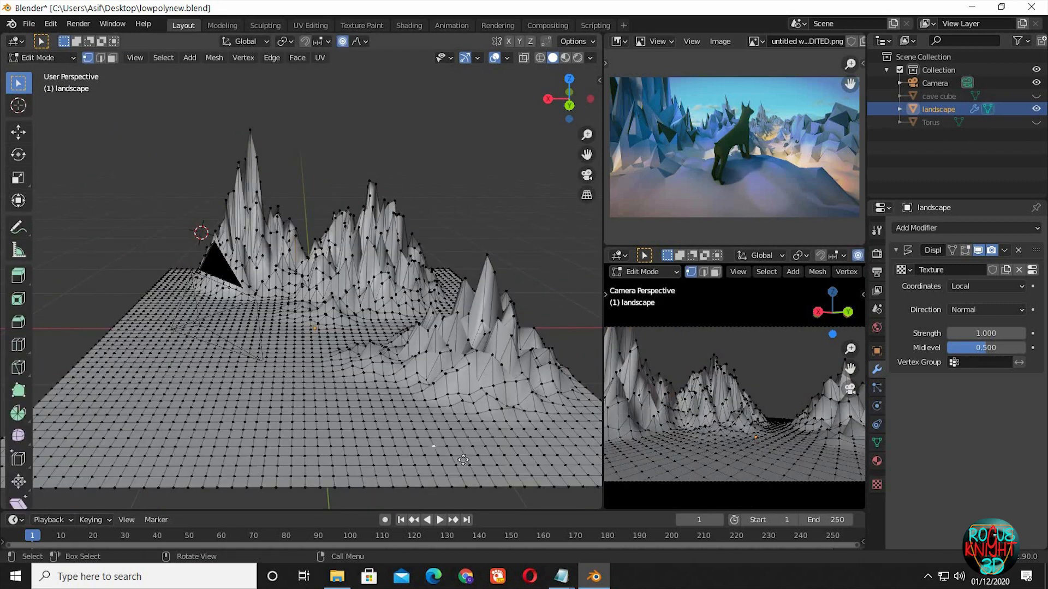
{"action": "key", "text": "g"}
{"action": "key", "text": "z"}
{"action": "scroll", "coordinate": [463, 412], "scroll_direction": "down", "scroll_amount": 3}
{"action": "scroll", "coordinate": [464, 407], "scroll_direction": "up", "scroll_amount": 5}
{"action": "scroll", "coordinate": [464, 390], "scroll_direction": "down", "scroll_amount": 1}
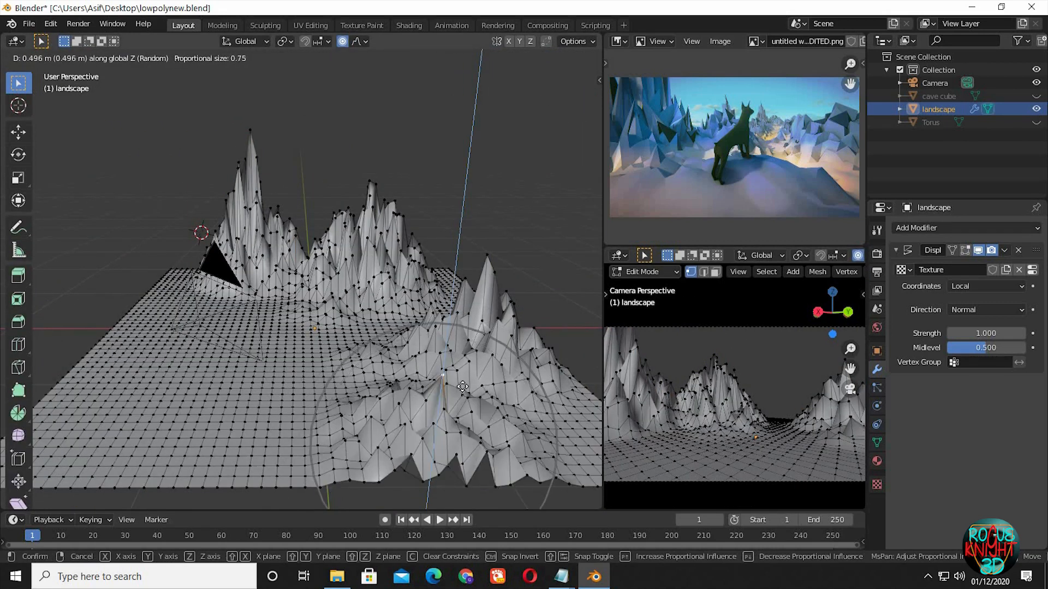
{"action": "left_click", "coordinate": [465, 372]}
Step: Return to Object Mode and unhide the torus around the camera
{"action": "middle_click_drag", "start_coordinate": [465, 372], "coordinate": [309, 291]}
{"action": "key", "text": "Tab"}
{"action": "key", "text": "Tab"}
{"action": "key", "text": "Tab"}
{"action": "scroll", "coordinate": [358, 248], "scroll_direction": "down", "scroll_amount": 6}
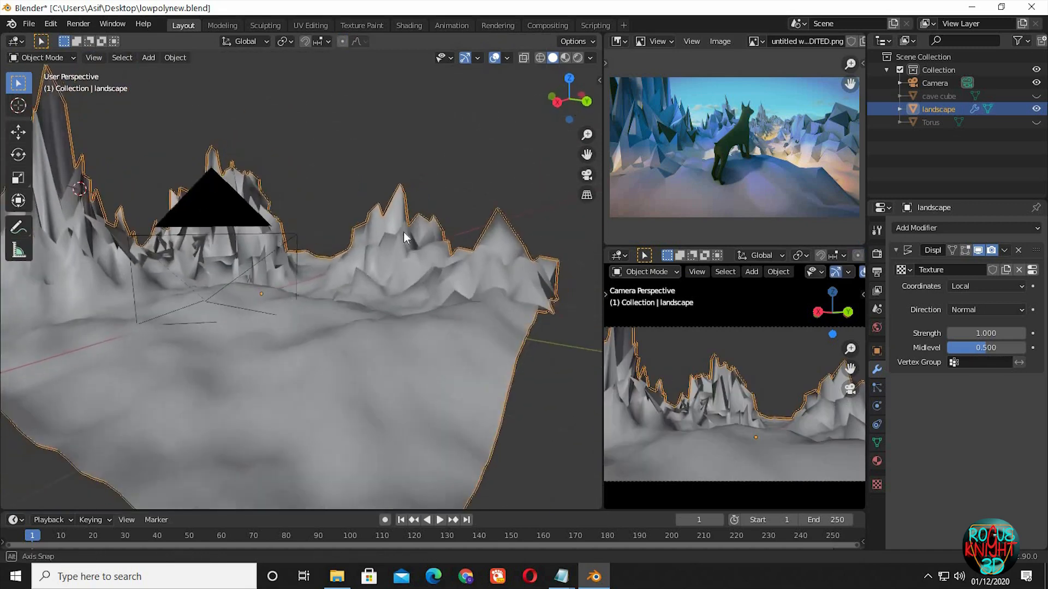
{"action": "scroll", "coordinate": [452, 256], "scroll_direction": "up", "scroll_amount": 5}
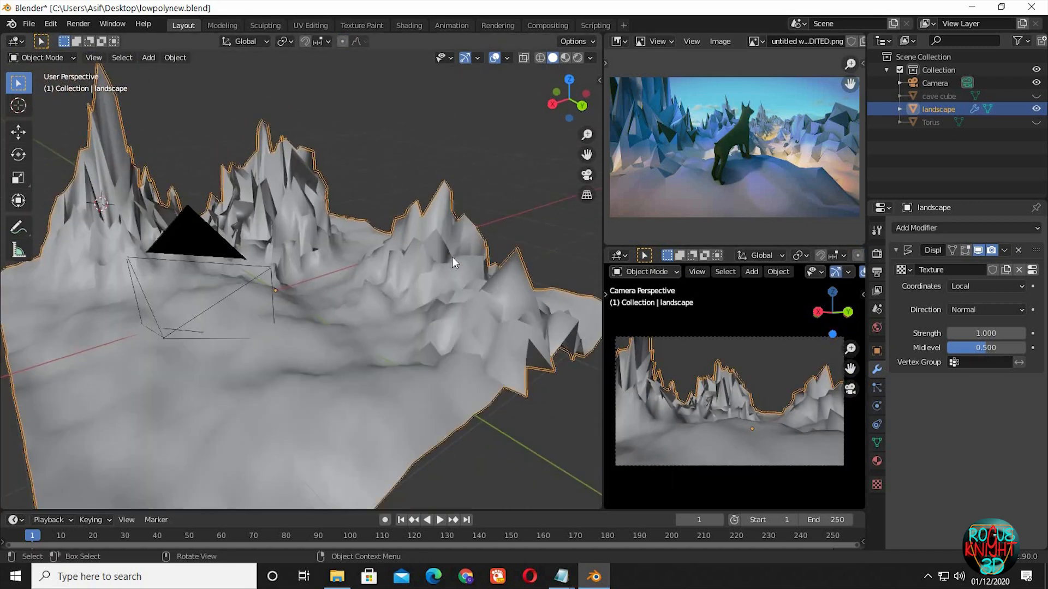
{"action": "key", "text": "KP_0"}
{"action": "middle_click_drag", "start_coordinate": [456, 295], "coordinate": [427, 310]}
{"action": "scroll", "coordinate": [428, 310], "scroll_direction": "down", "scroll_amount": 5}
{"action": "left_click", "coordinate": [1036, 122]}
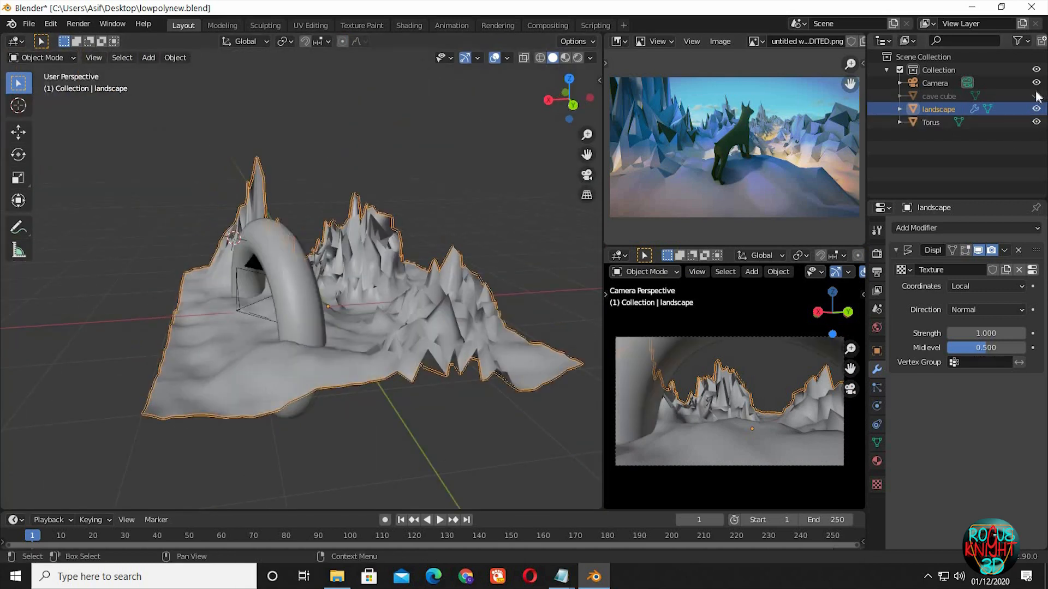
{"action": "middle_click_drag", "start_coordinate": [448, 276], "coordinate": [488, 249]}
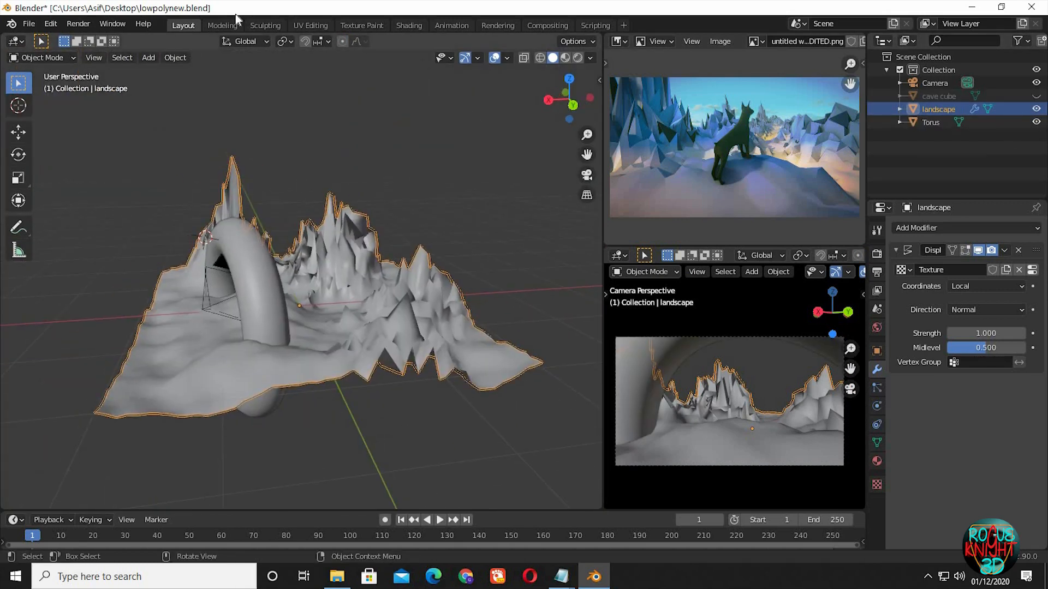
Step: Switch to the Shading workspace and create a new material for the landscape
{"action": "left_click", "coordinate": [412, 25]}
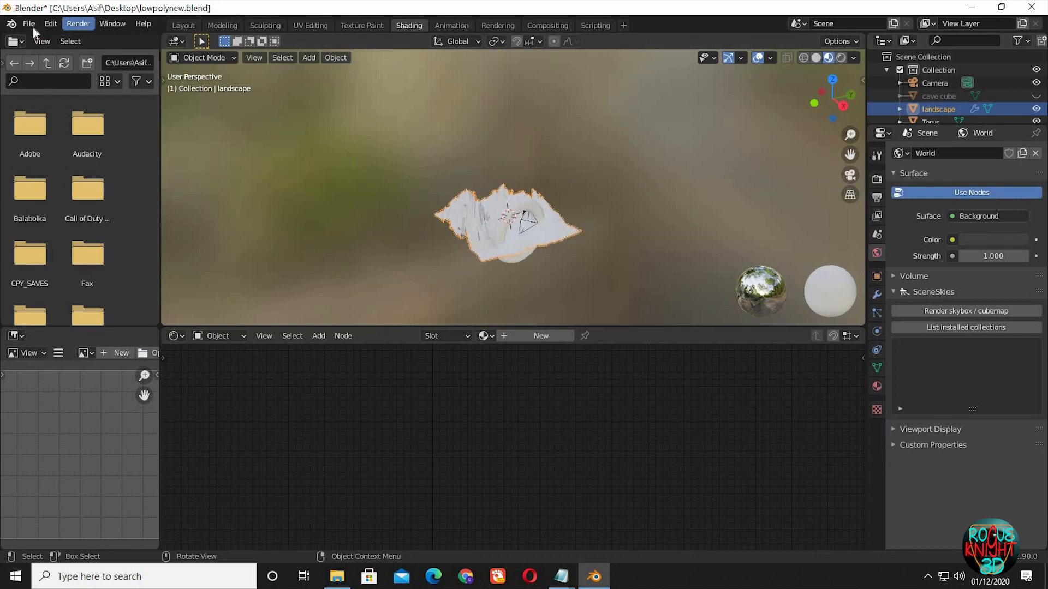
{"action": "left_click", "coordinate": [30, 24]}
{"action": "middle_click_drag", "start_coordinate": [626, 275], "coordinate": [437, 276]}
{"action": "scroll", "coordinate": [574, 266], "scroll_direction": "up", "scroll_amount": 5}
{"action": "middle_click_drag", "start_coordinate": [558, 238], "coordinate": [483, 214]}
{"action": "left_click", "coordinate": [540, 336]}
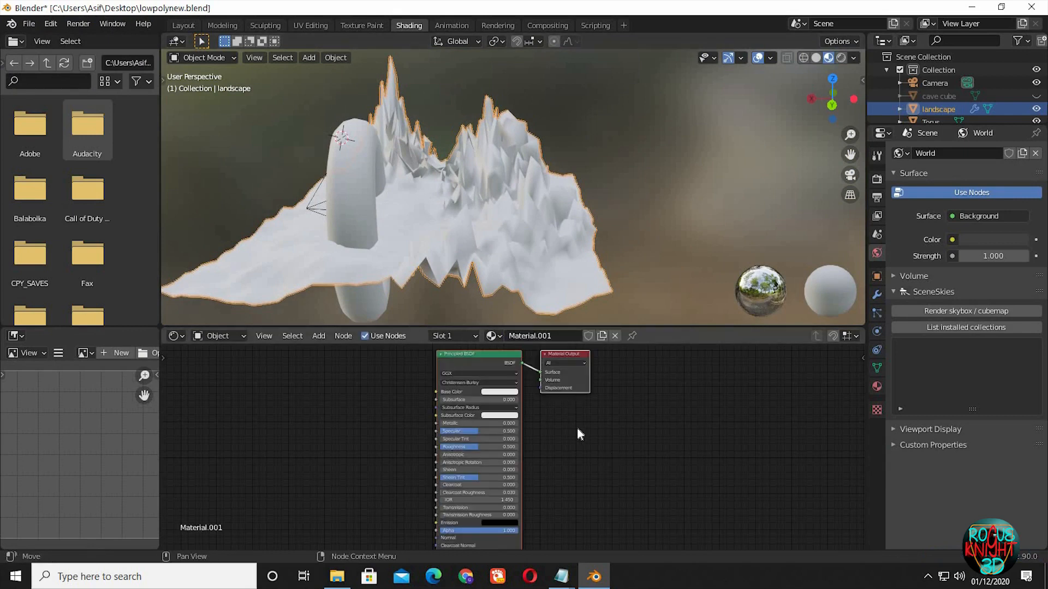
Step: Enlarge the node editor and add a Gradient Texture node to the landscape material
{"action": "key", "text": "Home"}
{"action": "scroll", "coordinate": [758, 470], "scroll_direction": "up", "scroll_amount": 5}
{"action": "middle_click_drag", "start_coordinate": [769, 459], "coordinate": [692, 500]}
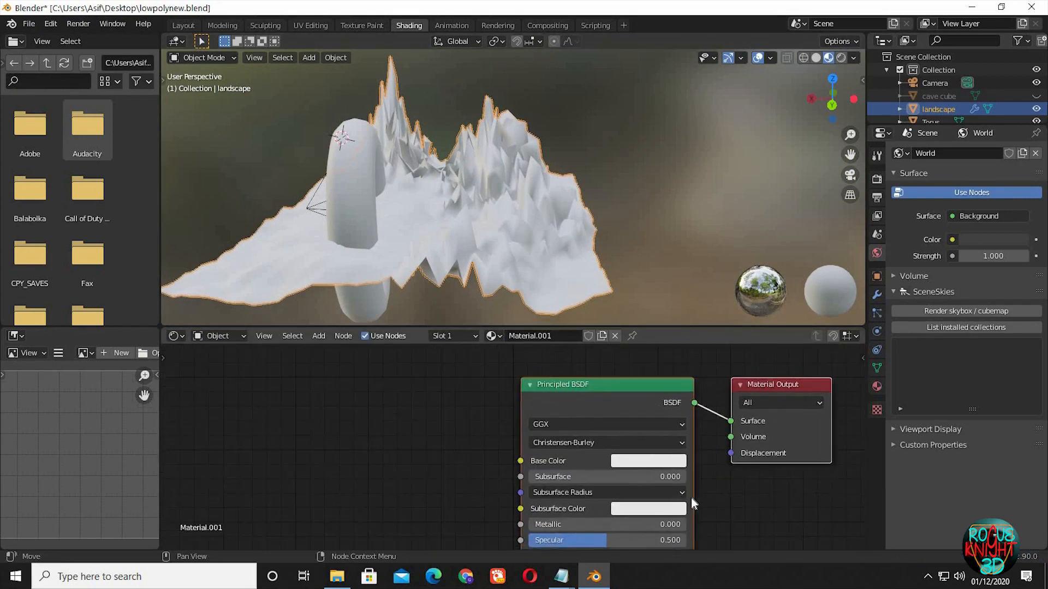
{"action": "scroll", "coordinate": [716, 446], "scroll_direction": "down", "scroll_amount": 2}
{"action": "left_click_drag", "start_coordinate": [689, 328], "coordinate": [687, 261]}
{"action": "left_click", "coordinate": [364, 382]}
{"action": "key", "text": "shift+a"}
{"action": "left_click", "coordinate": [363, 382]}
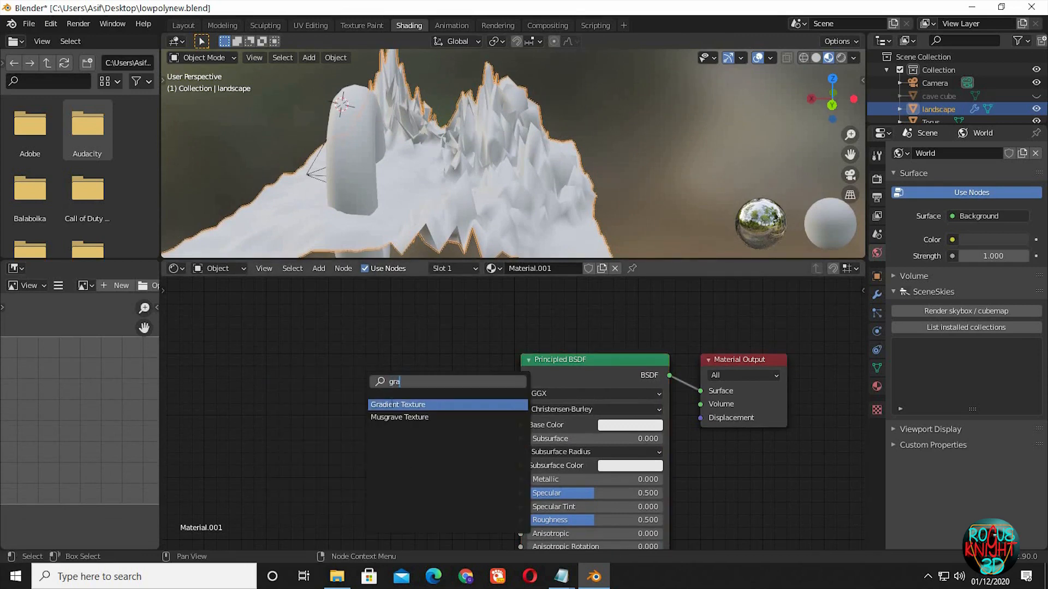
{"action": "key", "text": "Return"}
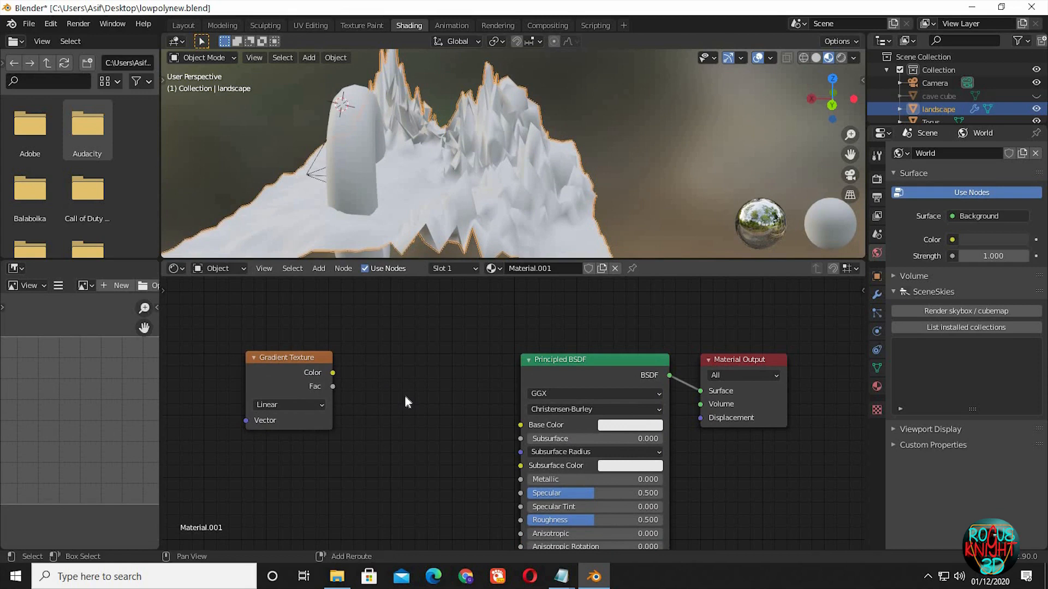
Step: Add a ColorRamp node between the Gradient Texture and the Principled BSDF
{"action": "key", "text": "shift+a"}
{"action": "left_click", "coordinate": [406, 397]}
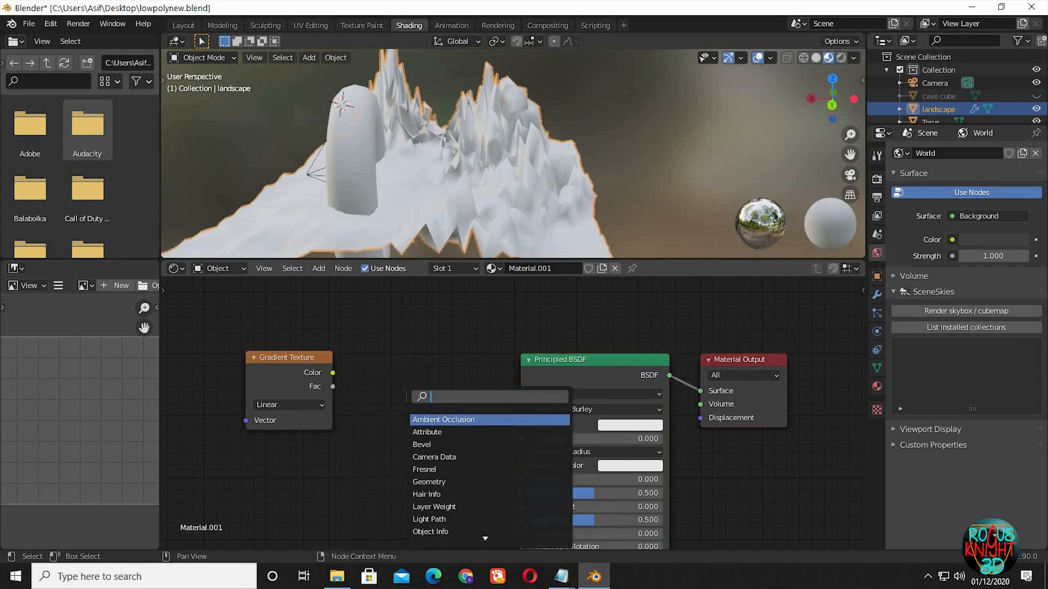
{"action": "type", "text": "col"}
{"action": "key", "text": "Down"}
{"action": "key", "text": "Return"}
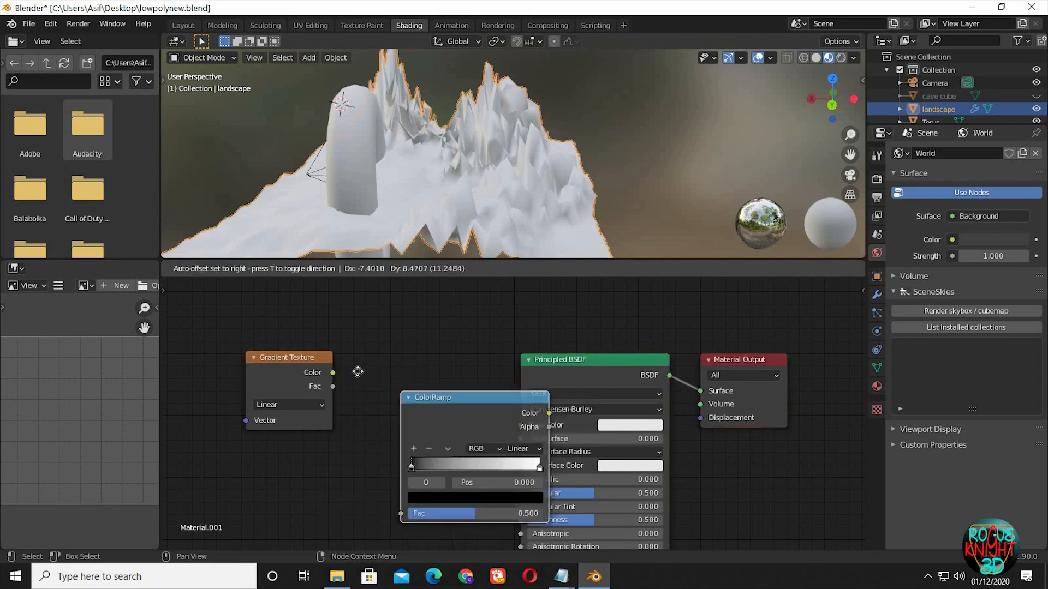
{"action": "left_click", "coordinate": [293, 315]}
Step: Link the Gradient Texture's Fac to the ColorRamp's Fac and the ColorRamp's Color to the Principled BSDF's Base Color
{"action": "left_click_drag", "start_coordinate": [266, 360], "coordinate": [223, 366]}
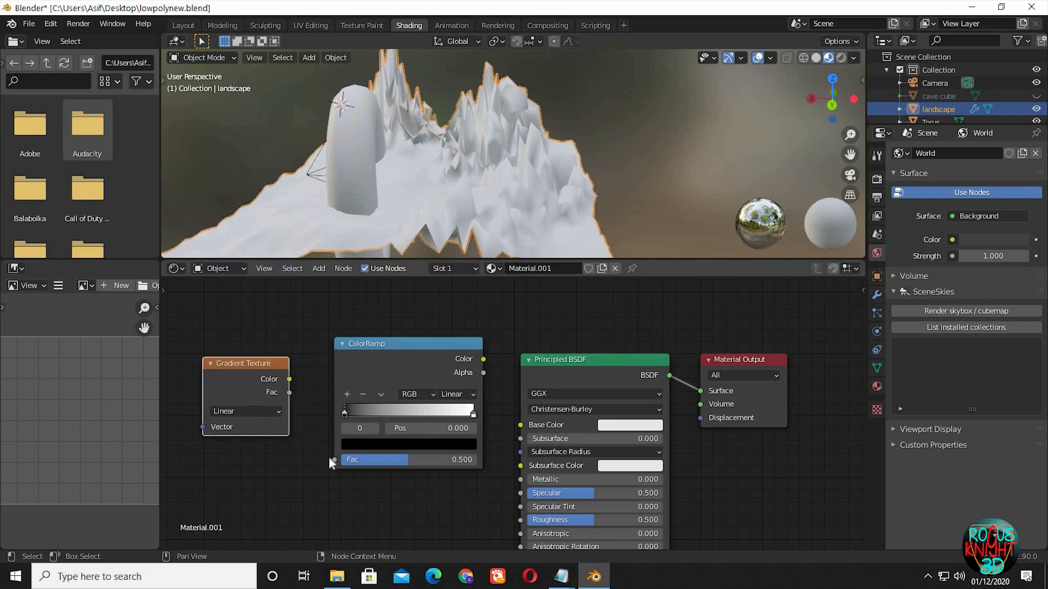
{"action": "left_click_drag", "start_coordinate": [333, 460], "coordinate": [290, 393]}
{"action": "left_click_drag", "start_coordinate": [518, 426], "coordinate": [483, 359]}
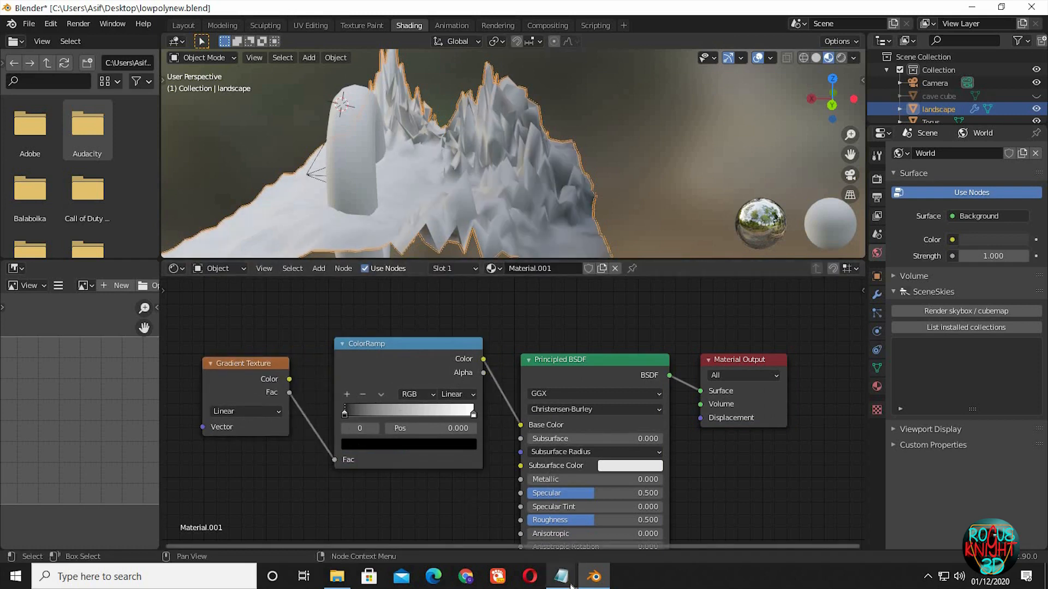
Step: Copy the landscape grey hex code 626F92 from material hex codes.txt in Notepad and apply it to the ColorRamp's first stop in Blender
{"action": "mouse_move", "coordinate": [562, 576]}
{"action": "left_click", "coordinate": [637, 519]}
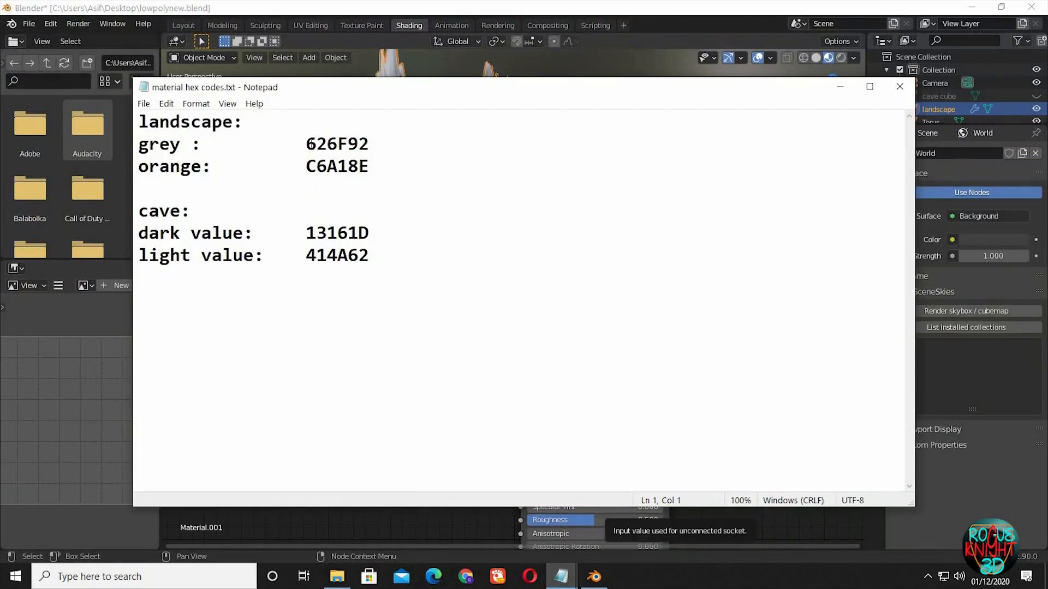
{"action": "left_click_drag", "start_coordinate": [306, 144], "coordinate": [368, 145]}
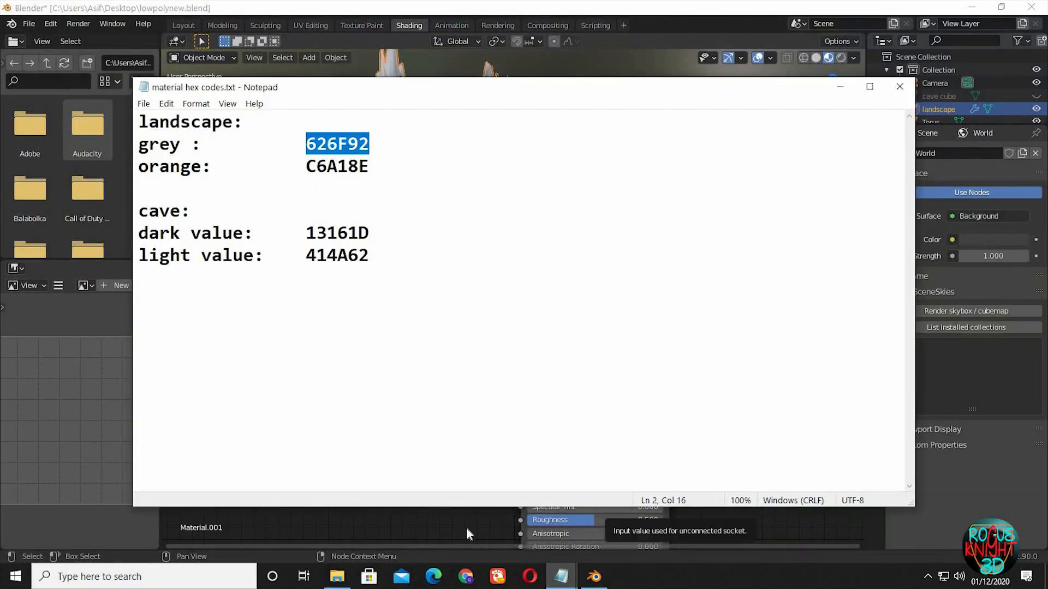
{"action": "key", "text": "alt+Tab"}
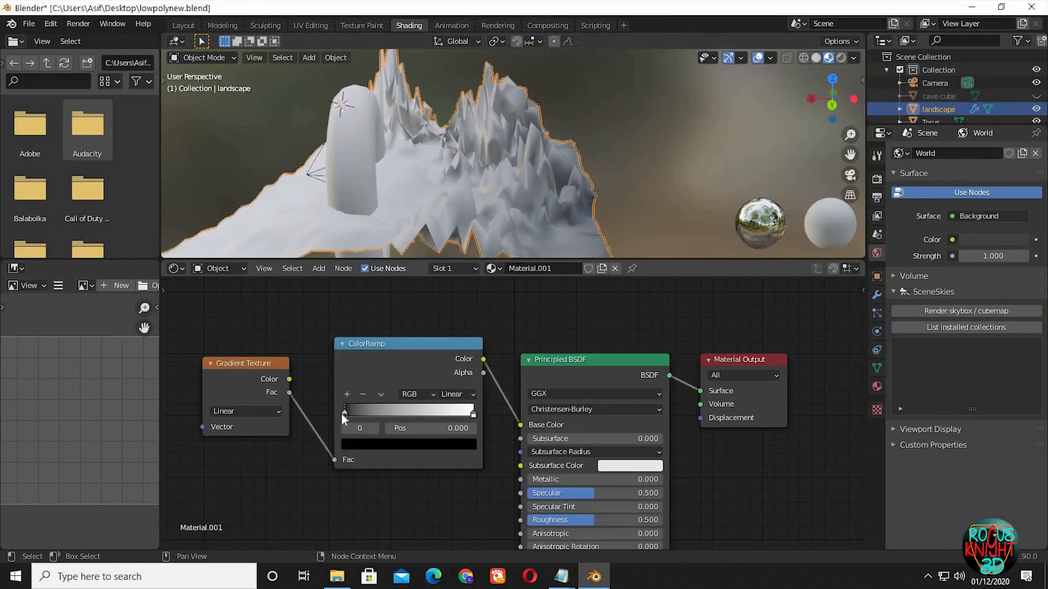
{"action": "left_click", "coordinate": [370, 445]}
{"action": "left_click", "coordinate": [428, 370]}
{"action": "left_click", "coordinate": [390, 389]}
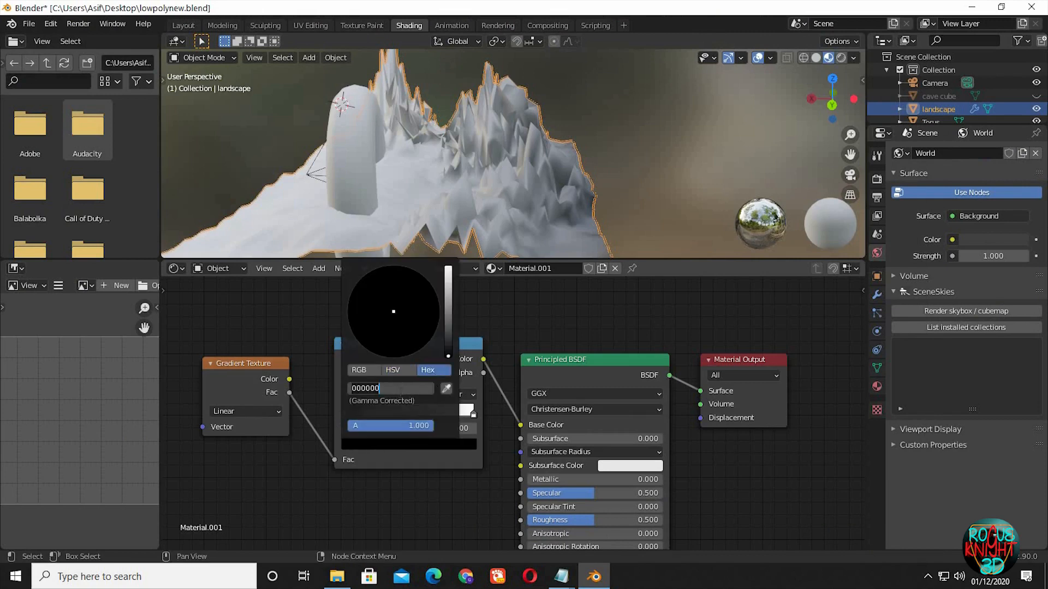
{"action": "key", "text": "ctrl+v"}
{"action": "key", "text": "Return"}
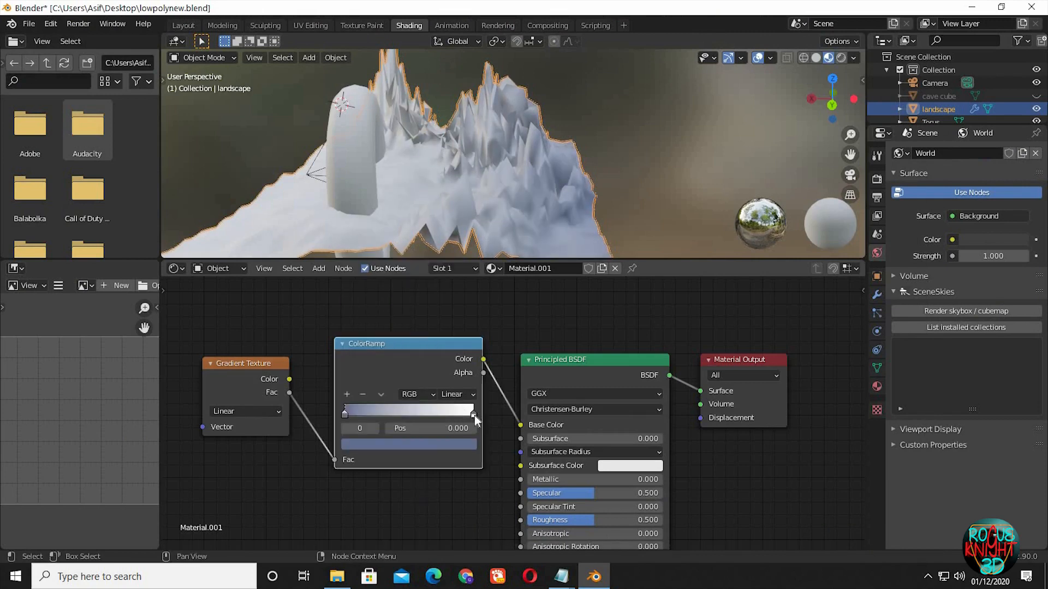
Step: Copy the landscape orange hex code C6A18E from the Notepad file and apply it to the ColorRamp's second stop in Blender
{"action": "left_click", "coordinate": [474, 415]}
{"action": "mouse_move", "coordinate": [561, 577]}
{"action": "left_click", "coordinate": [617, 518]}
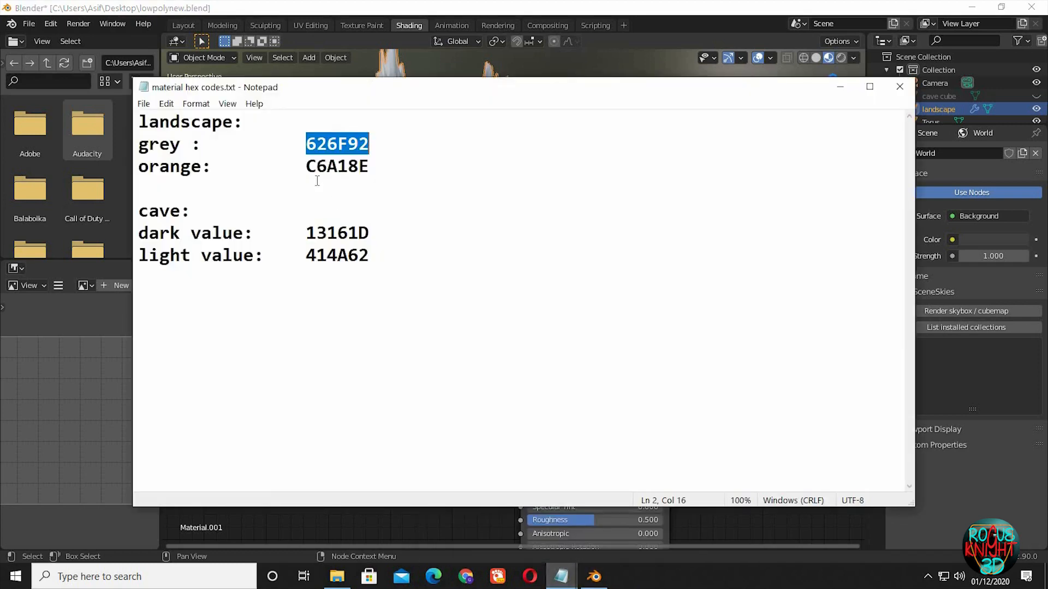
{"action": "left_click_drag", "start_coordinate": [307, 166], "coordinate": [368, 167]}
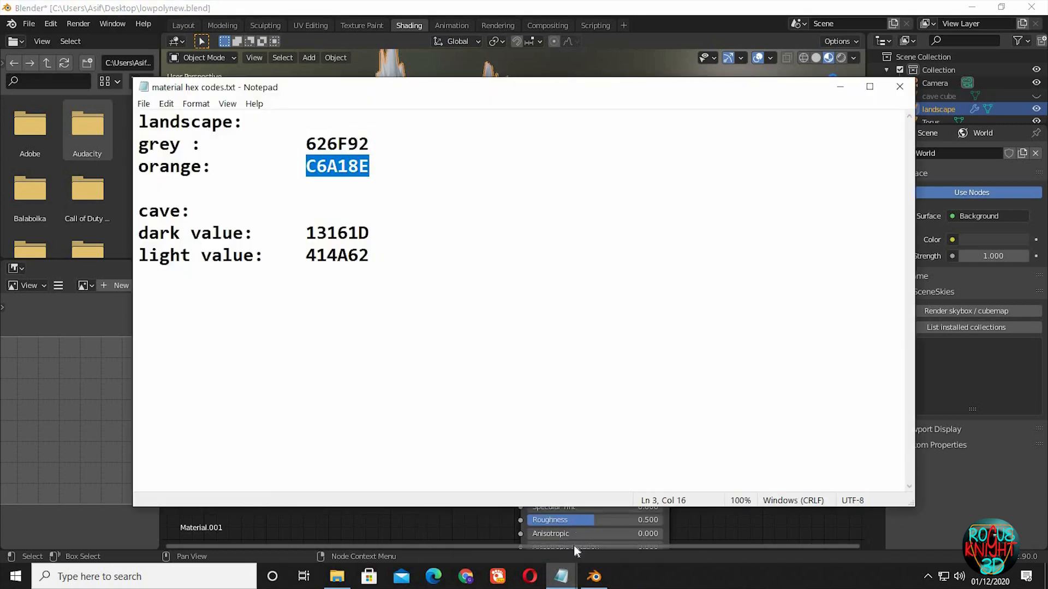
{"action": "left_click", "coordinate": [593, 575]}
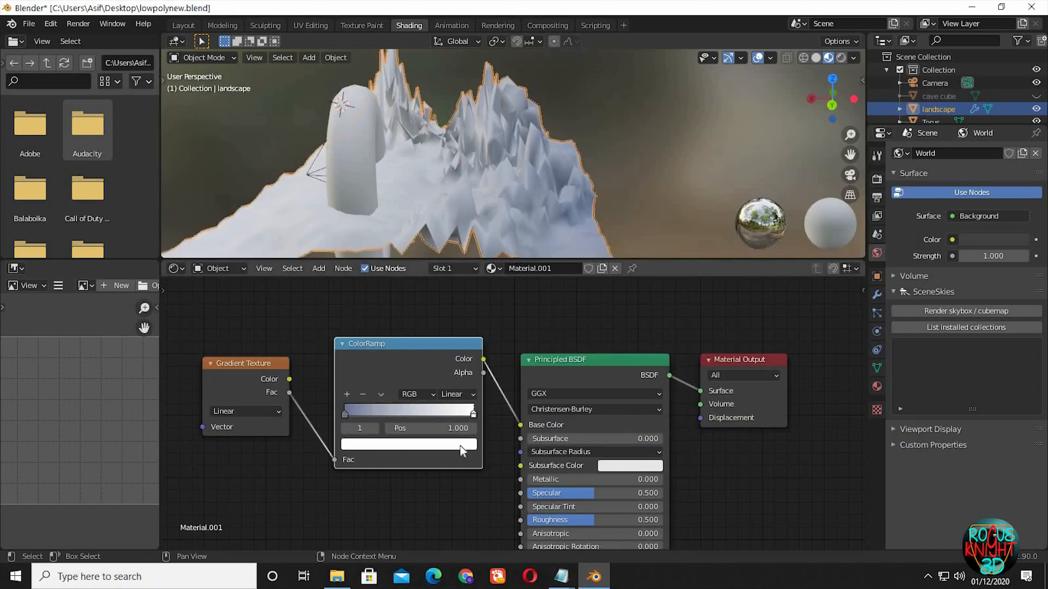
{"action": "left_click", "coordinate": [459, 444]}
{"action": "left_click", "coordinate": [390, 388]}
{"action": "type", "text": "C6A18E"}
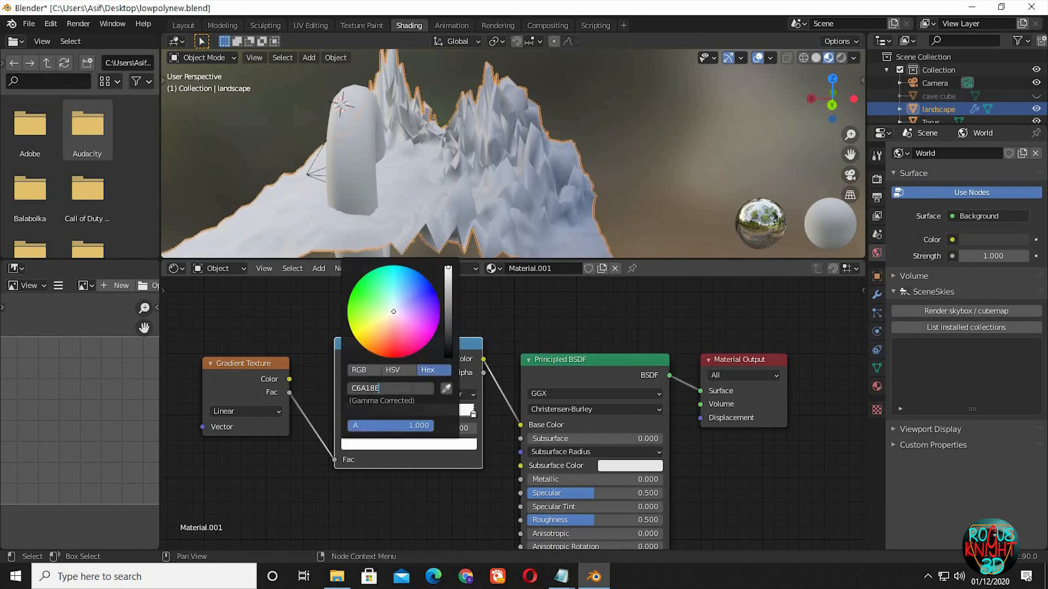
{"action": "key", "text": "Return"}
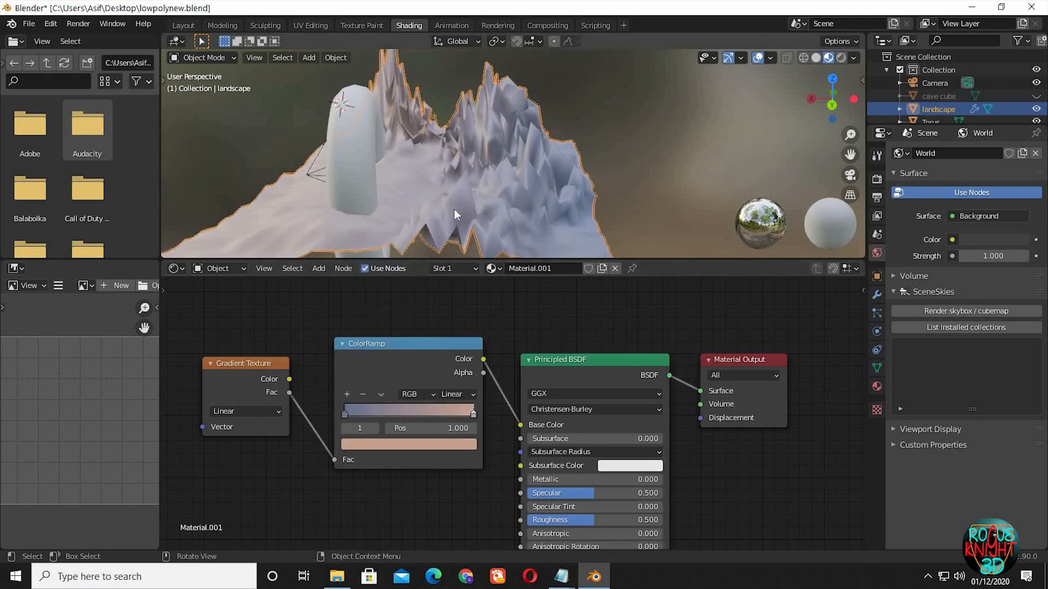
Step: Add Texture Coordinate and Mapping nodes to the Gradient Texture, and feed the Mapping's Vector from the Object output
{"action": "middle_click_drag", "start_coordinate": [454, 208], "coordinate": [414, 252]}
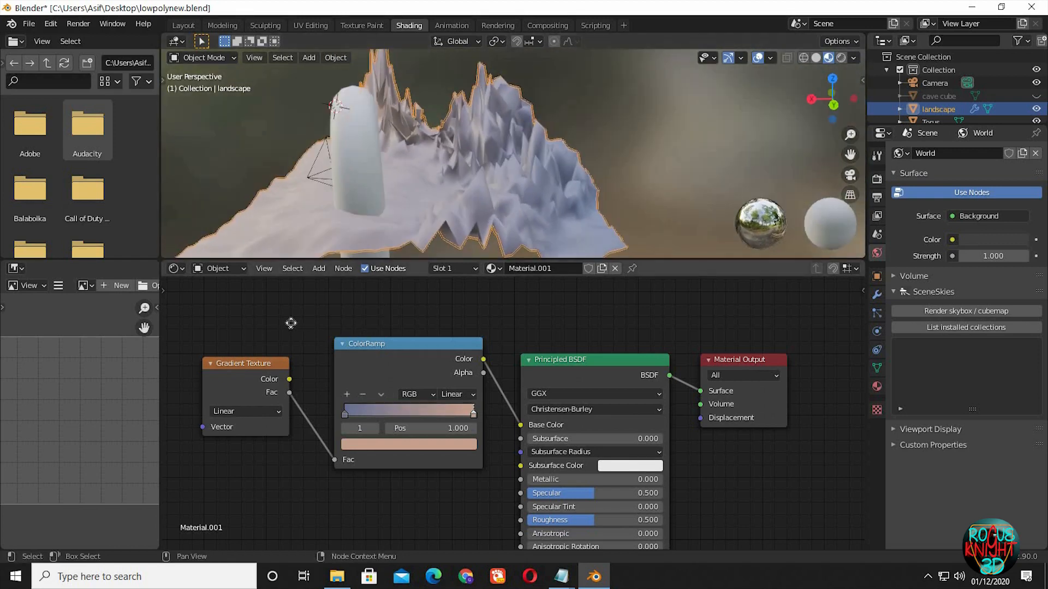
{"action": "scroll", "coordinate": [434, 313], "scroll_direction": "up", "scroll_amount": 1}
{"action": "middle_click_drag", "start_coordinate": [434, 313], "coordinate": [606, 310]}
{"action": "left_click", "coordinate": [385, 358]}
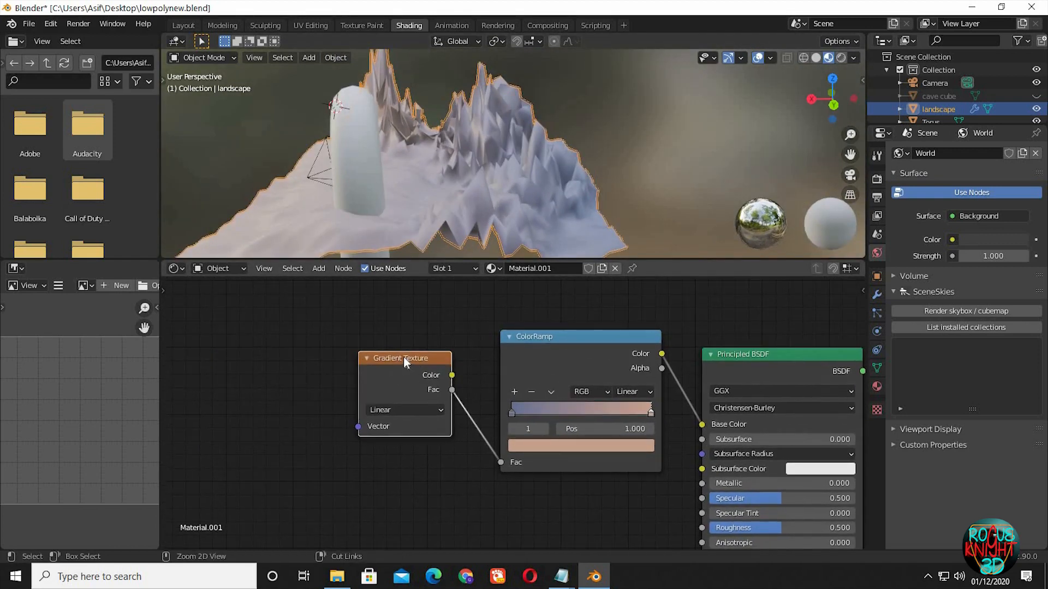
{"action": "key", "text": "ctrl+t"}
{"action": "middle_click_drag", "start_coordinate": [471, 322], "coordinate": [588, 311]}
{"action": "middle_click_drag", "start_coordinate": [520, 332], "coordinate": [543, 333]}
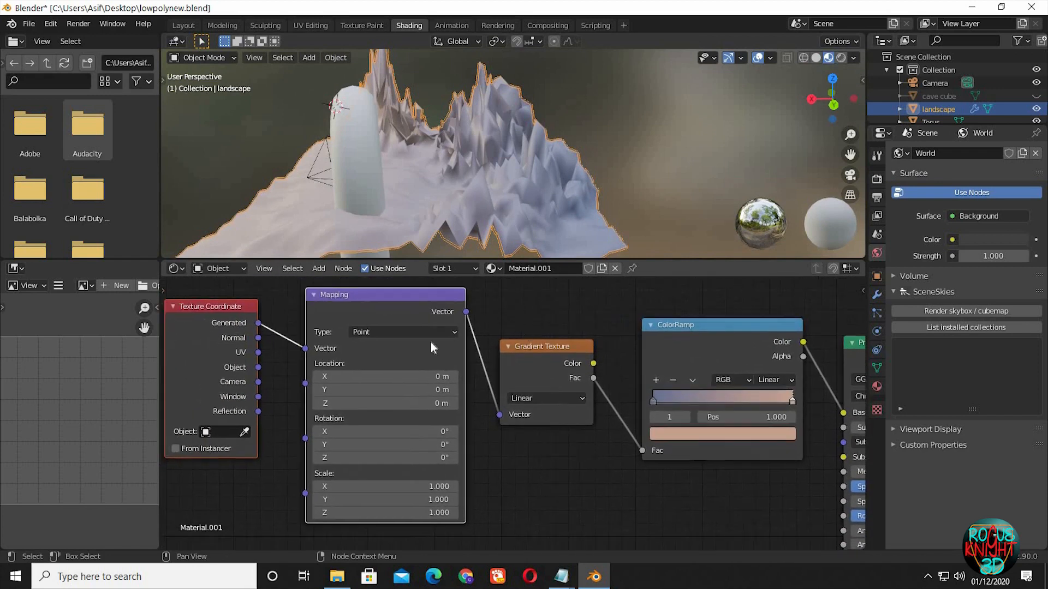
{"action": "left_click_drag", "start_coordinate": [305, 349], "coordinate": [258, 368]}
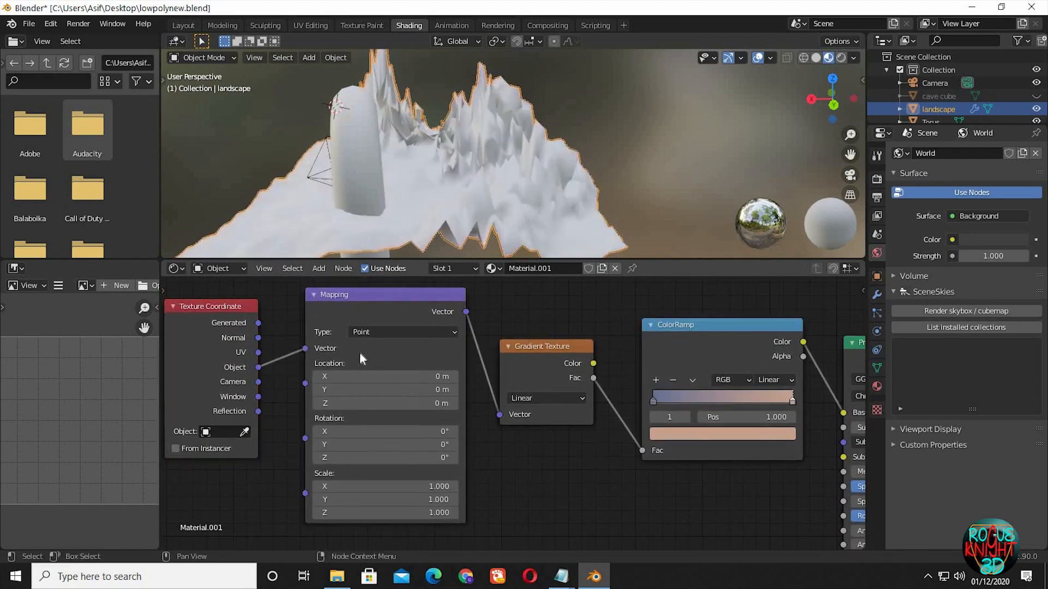
{"action": "middle_click_drag", "start_coordinate": [604, 180], "coordinate": [587, 437]}
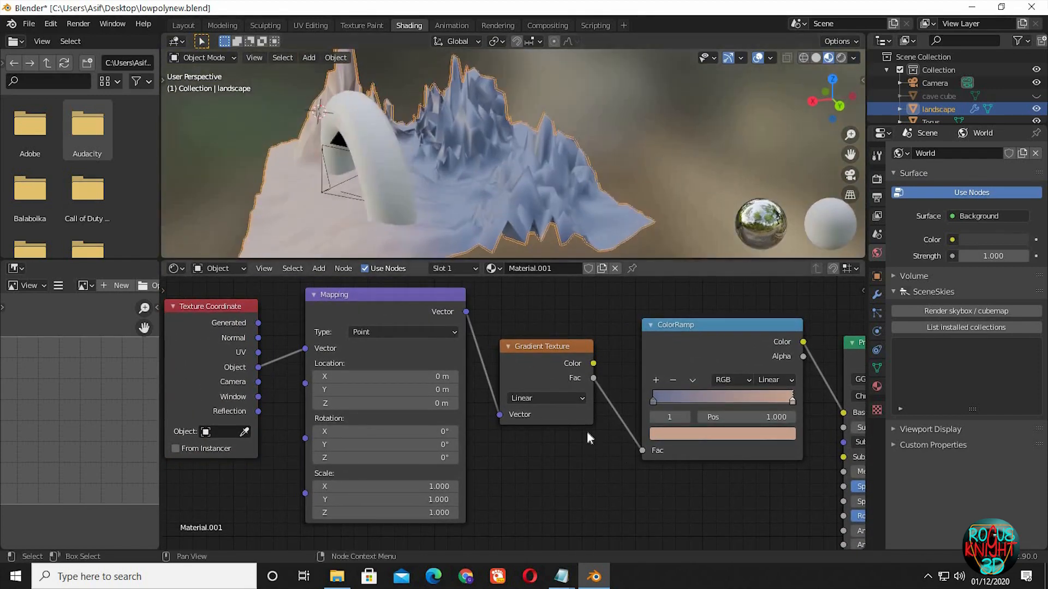
Step: Set the Mapping node's type to Texture, its Z location to 0.2 m and its Y rotation to -270°
{"action": "left_click", "coordinate": [414, 332]}
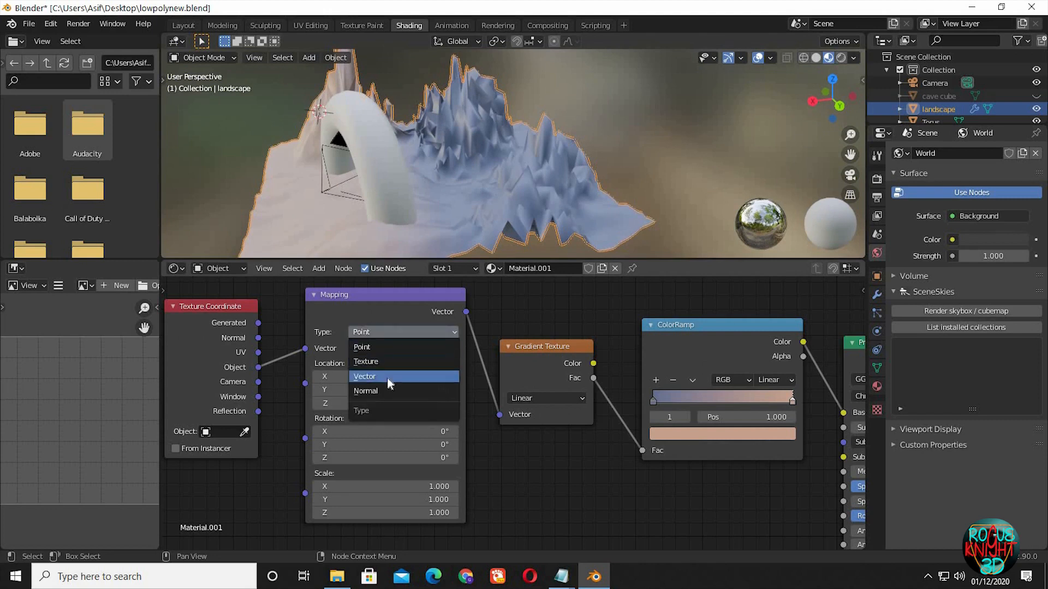
{"action": "left_click", "coordinate": [372, 362]}
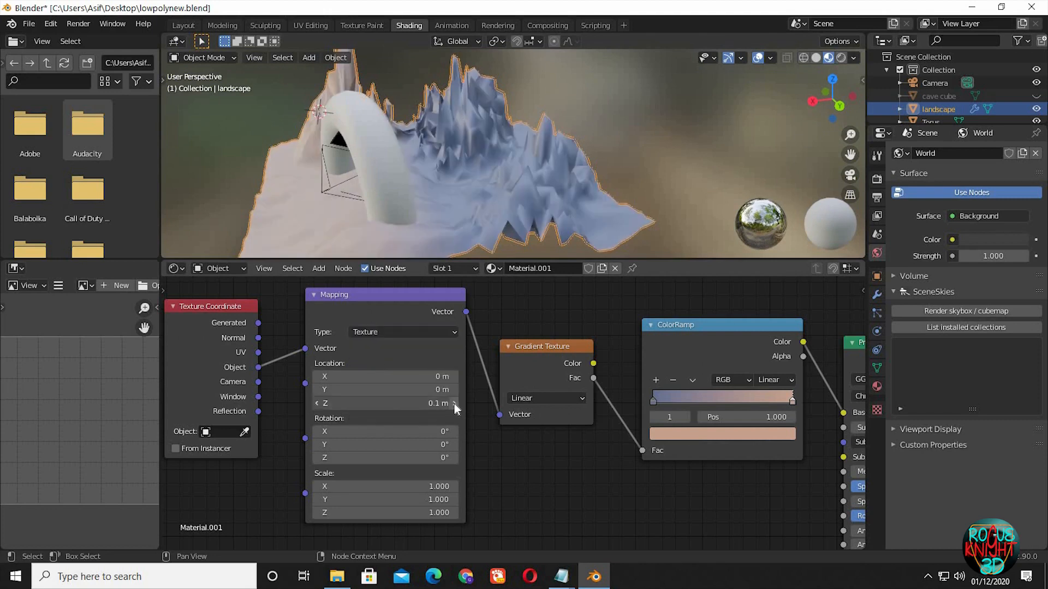
{"action": "double_click", "coordinate": [442, 444]}
{"action": "type", "text": "-270"}
{"action": "key", "text": "Return"}
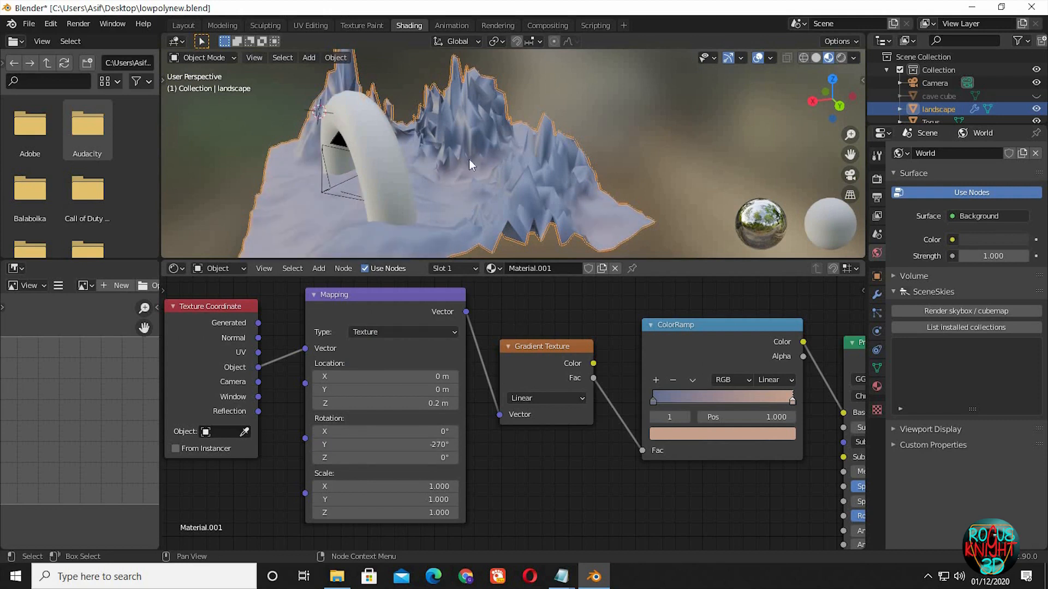
Step: Move the ColorRamp's orange stop to about 0.268 and split off a second 3D viewport showing the camera view
{"action": "mouse_move", "coordinate": [775, 405]}
{"action": "left_mouse_down"}
{"action": "mouse_move", "coordinate": [674, 407]}
{"action": "mouse_move", "coordinate": [692, 413]}
{"action": "left_mouse_up"}
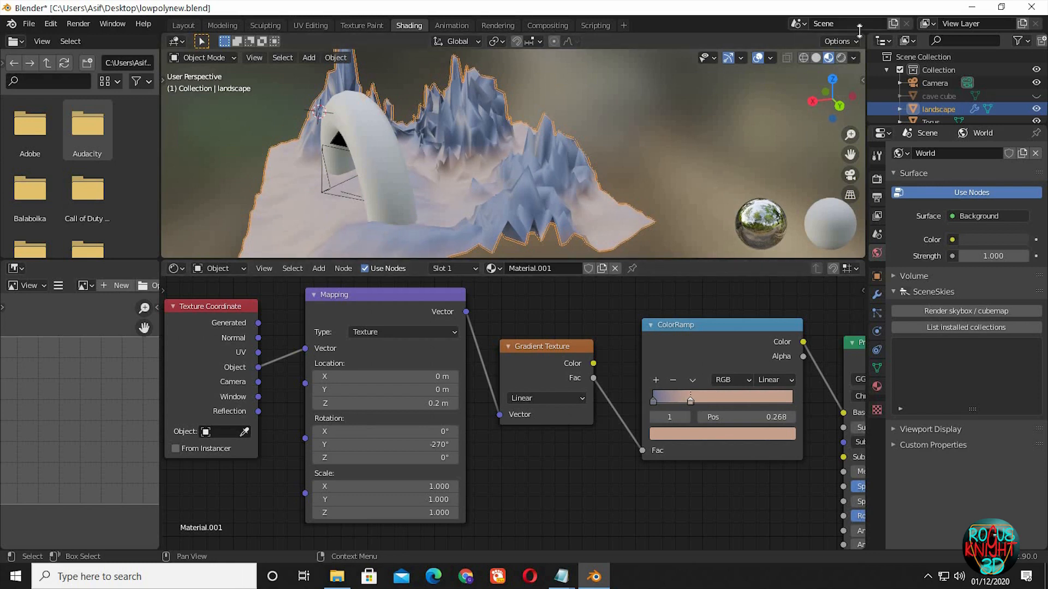
{"action": "left_click_drag", "start_coordinate": [863, 33], "coordinate": [636, 98]}
{"action": "key", "text": "KP_0"}
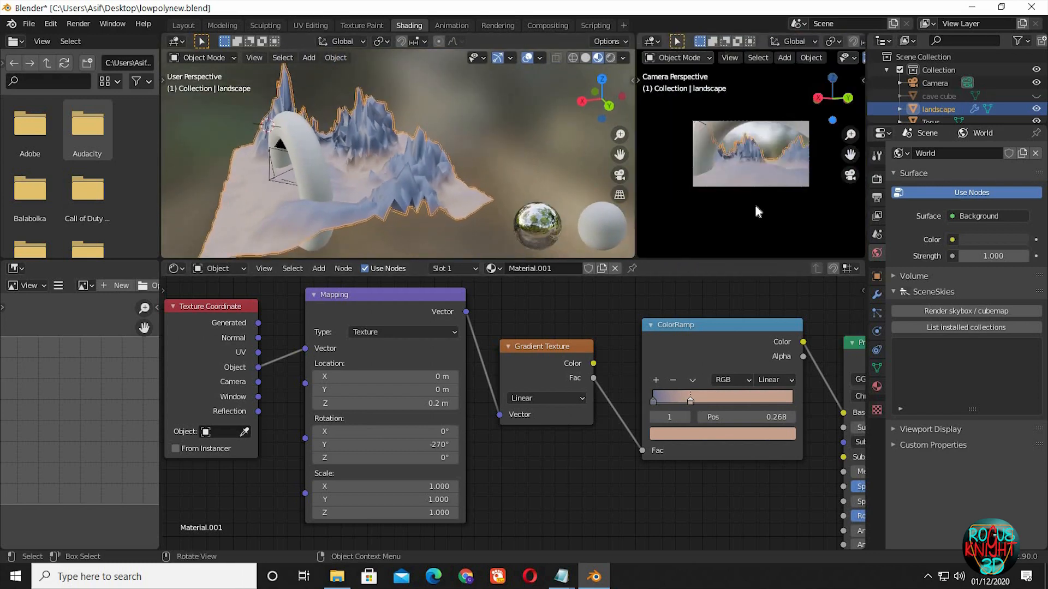
Step: Reposition the ColorRamp's orange stop at about 0.382 while checking the landscape's colours in both viewports
{"action": "left_click_drag", "start_coordinate": [692, 401], "coordinate": [718, 407]}
{"action": "scroll", "coordinate": [310, 139], "scroll_direction": "up", "scroll_amount": 5}
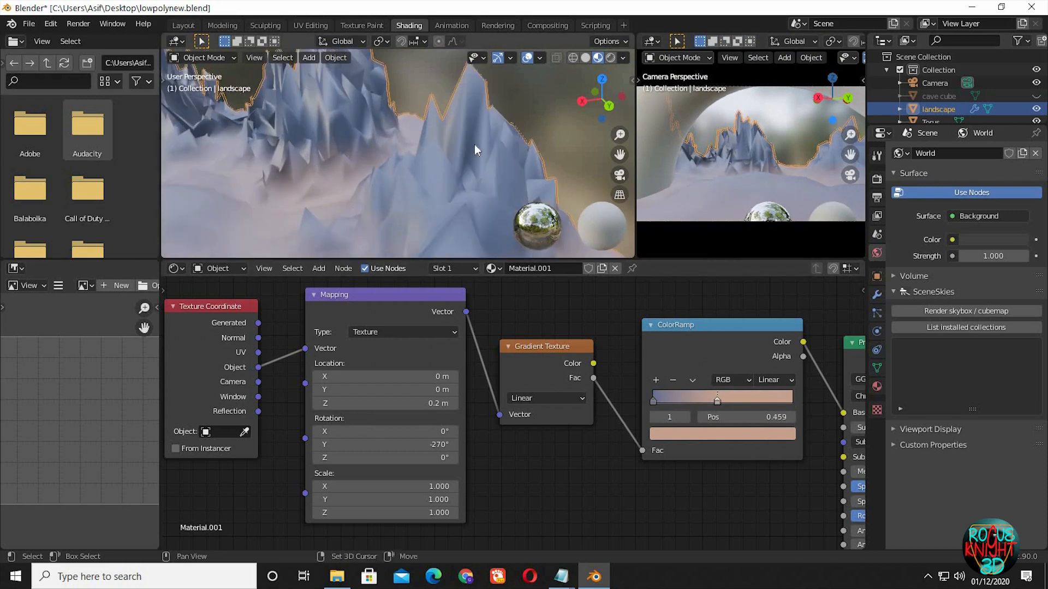
{"action": "scroll", "coordinate": [421, 187], "scroll_direction": "down", "scroll_amount": 4}
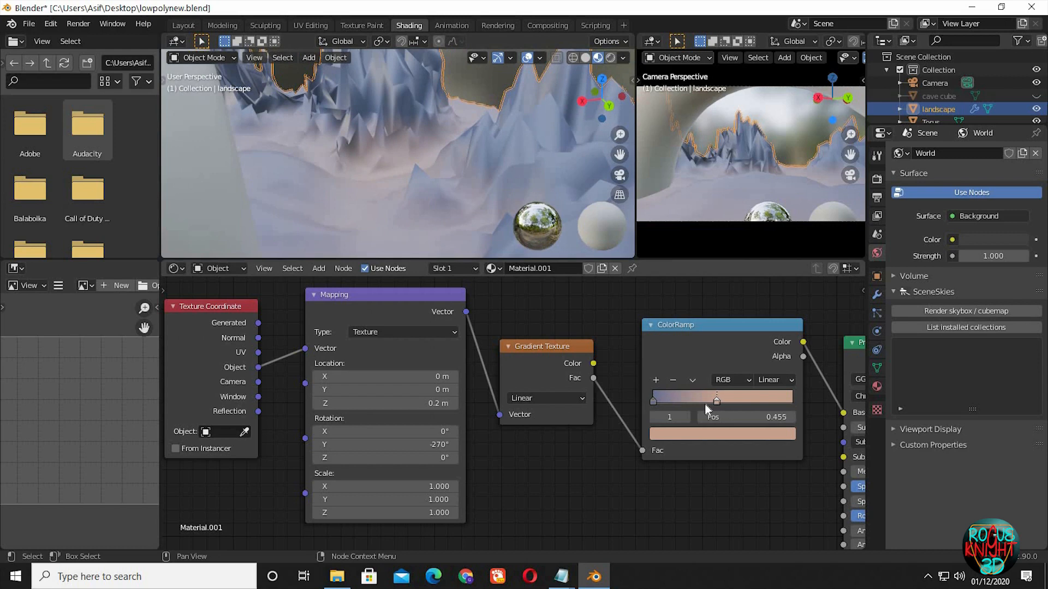
{"action": "left_click_drag", "start_coordinate": [705, 404], "coordinate": [703, 403]}
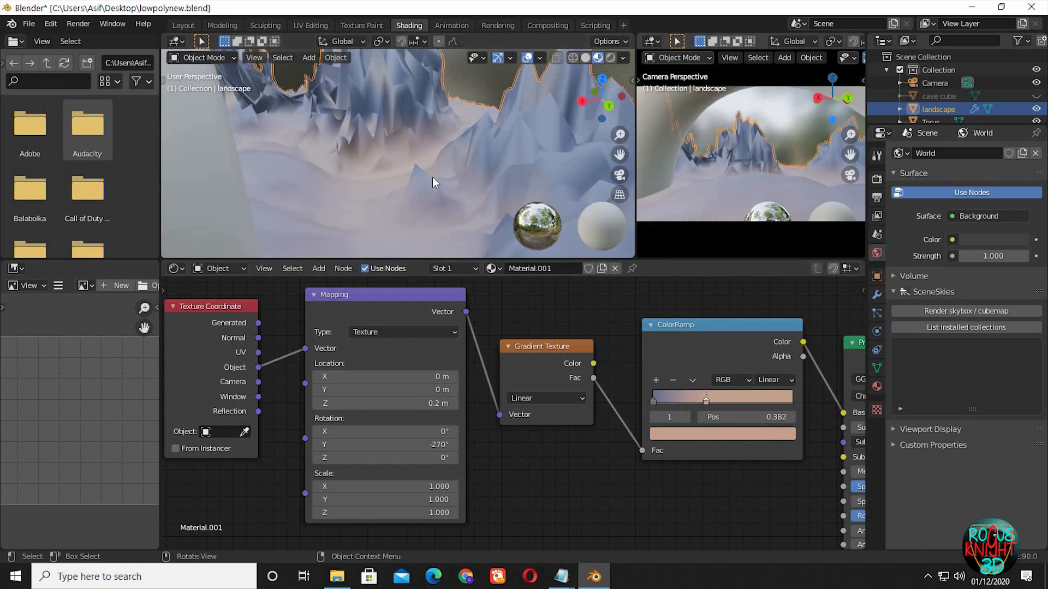
Step: Enter Edit Mode on the landscape and raise a ground vertex near the arch's foot along global Z in the camera view
{"action": "middle_click_drag", "start_coordinate": [406, 176], "coordinate": [312, 214]}
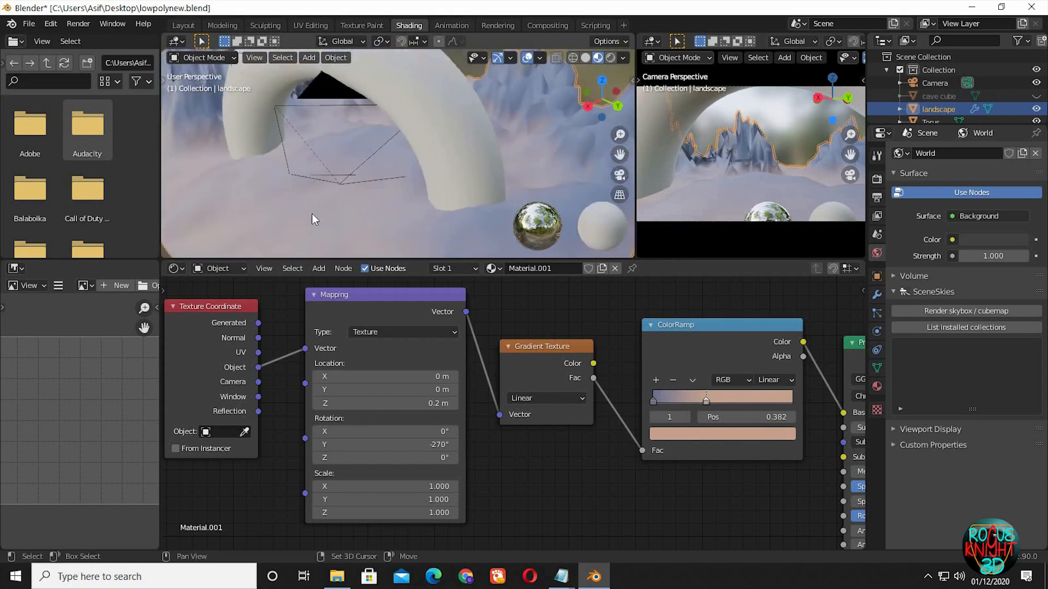
{"action": "key", "text": "Tab"}
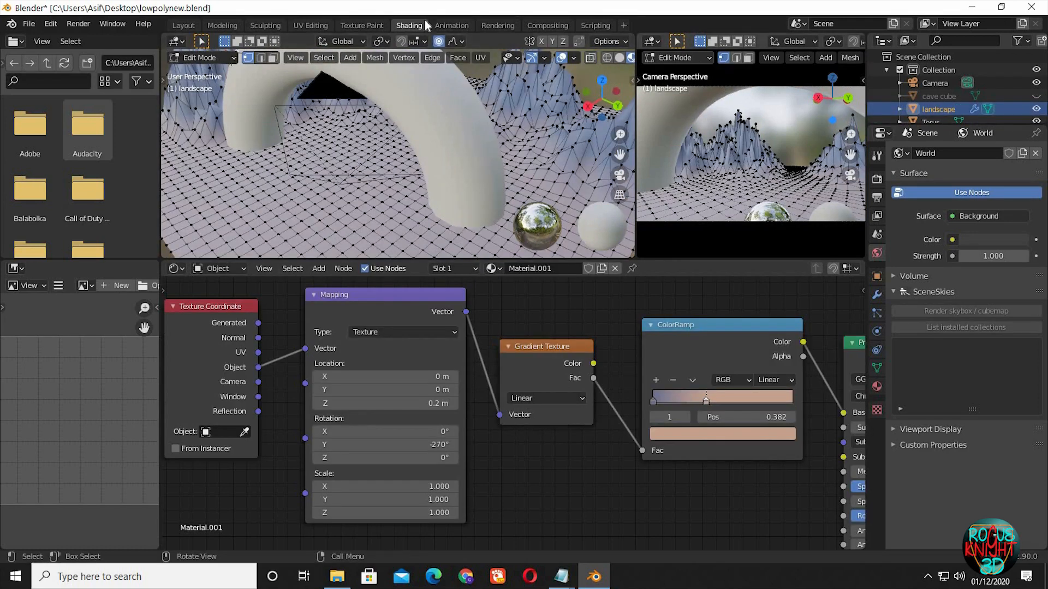
{"action": "left_click", "coordinate": [666, 190]}
{"action": "key", "text": "g"}
{"action": "key", "text": "z"}
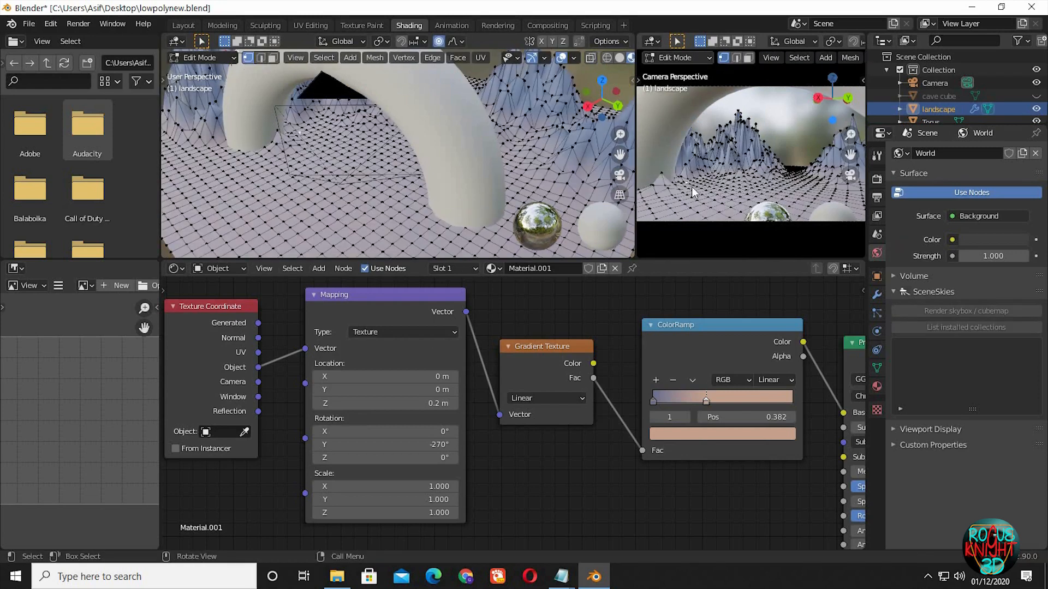
{"action": "left_click", "coordinate": [700, 179]}
Step: Raise another ground vertex at the edge of the camera view beside the arch's foot slightly along global Z
{"action": "left_click", "coordinate": [651, 201]}
{"action": "key", "text": "g"}
{"action": "key", "text": "z"}
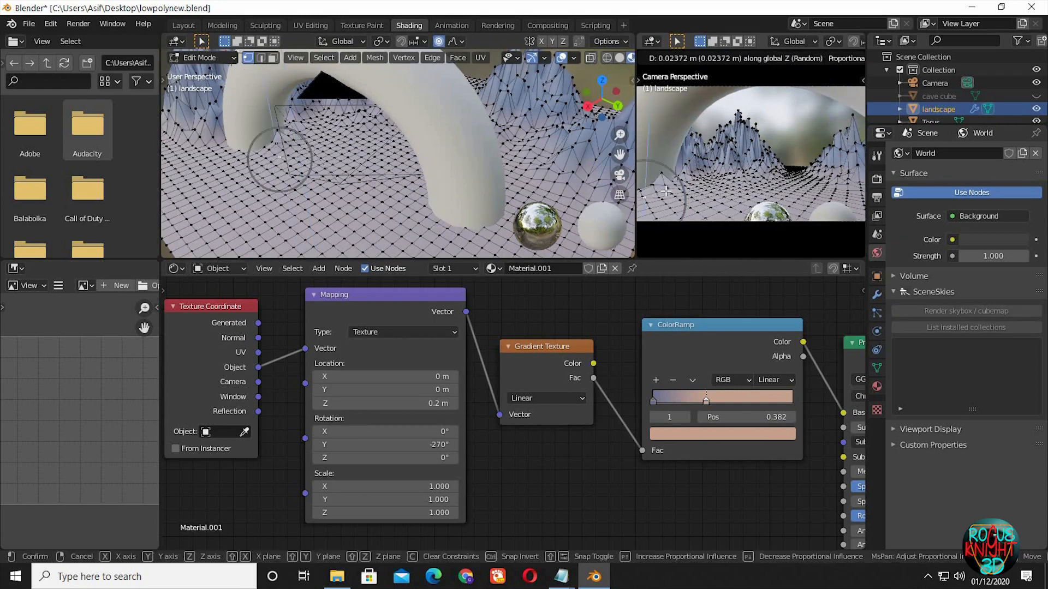
{"action": "left_click", "coordinate": [652, 198]}
{"action": "key", "text": "Tab"}
{"action": "key", "text": "Tab"}
{"action": "middle_click_drag", "start_coordinate": [791, 192], "coordinate": [716, 192], "text": "shift"}
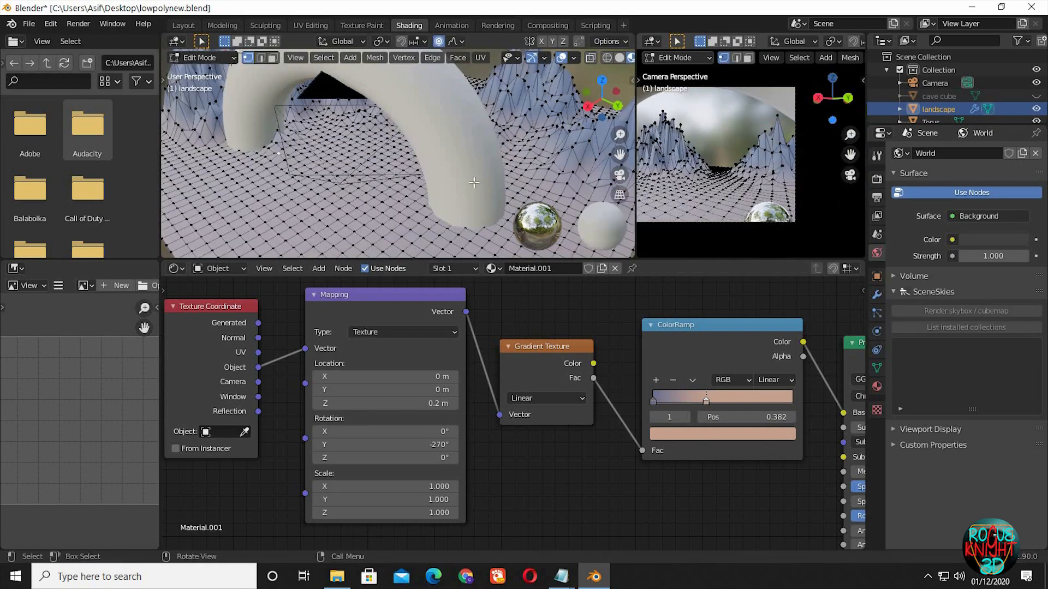
Step: Raise one more ground vertex beside the arch's foot along global Z, working in the perspective view, and return to Object Mode
{"action": "middle_click_drag", "start_coordinate": [473, 183], "coordinate": [362, 186]}
{"action": "key", "text": "Tab"}
{"action": "key", "text": "Tab"}
{"action": "left_click", "coordinate": [364, 197]}
{"action": "key", "text": "g"}
{"action": "key", "text": "z"}
{"action": "left_click", "coordinate": [371, 188]}
{"action": "key", "text": "Tab"}
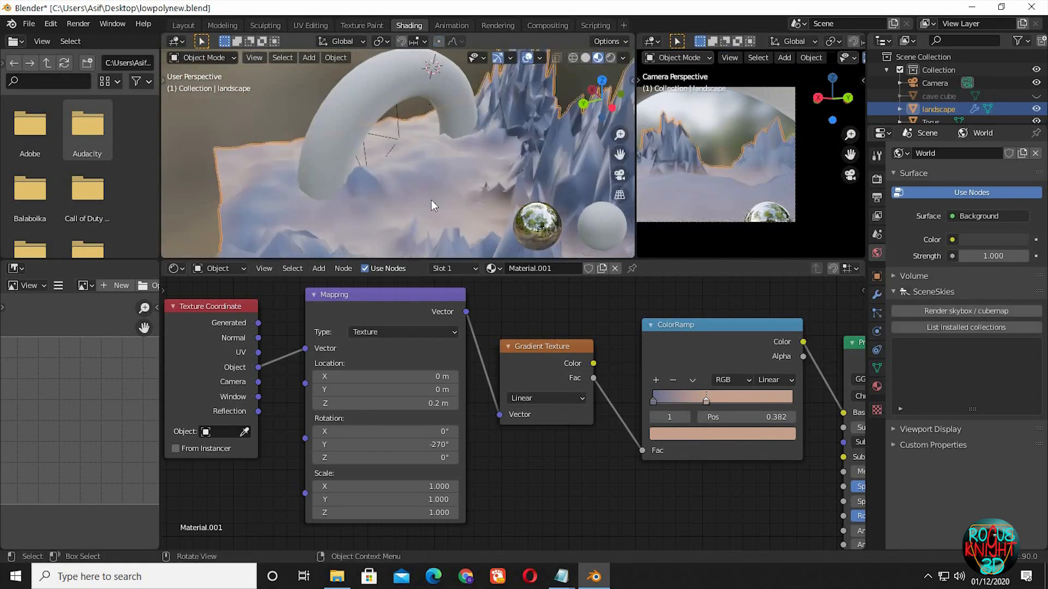
{"action": "middle_click_drag", "start_coordinate": [432, 204], "coordinate": [564, 183]}
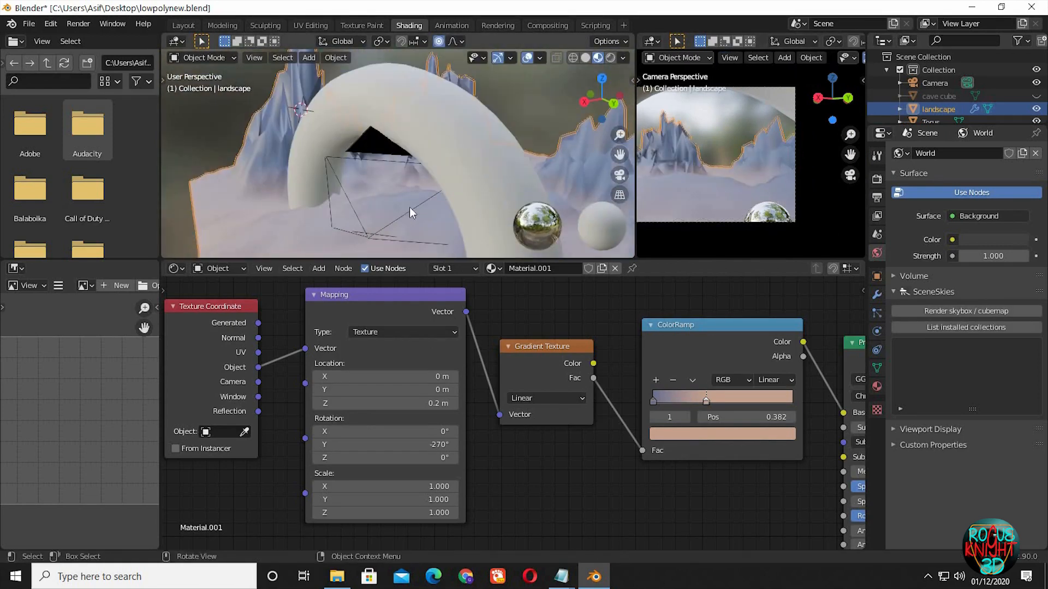
{"action": "key", "text": "Tab"}
{"action": "key", "text": "g"}
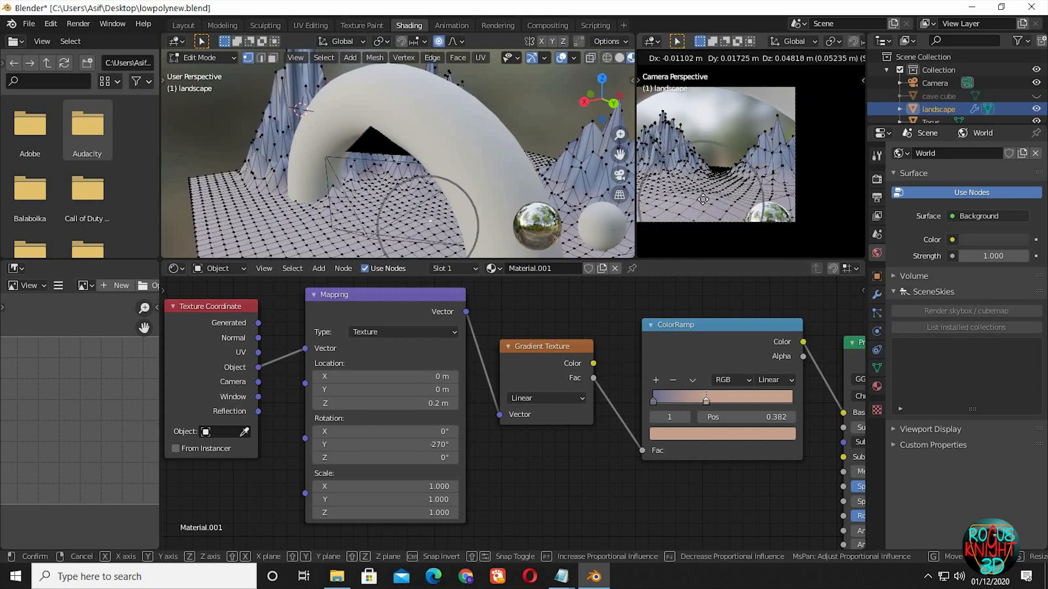
{"action": "left_click", "coordinate": [721, 208]}
{"action": "key", "text": "Tab"}
{"action": "key", "text": "ctrl+z"}
{"action": "key", "text": "ctrl+z"}
{"action": "key", "text": "Tab"}
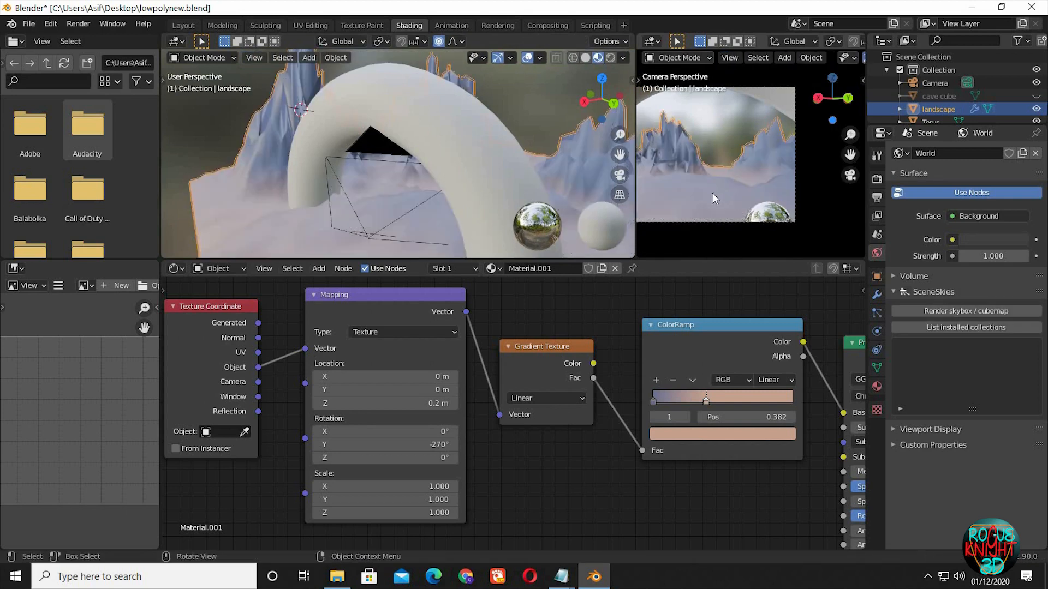
Step: Return the second viewport to the camera view and create a new material for the torus arch
{"action": "middle_click_drag", "start_coordinate": [713, 199], "coordinate": [645, 120]}
{"action": "middle_click_drag", "start_coordinate": [617, 433], "coordinate": [590, 443]}
{"action": "middle_click_drag", "start_coordinate": [658, 169], "coordinate": [473, 133]}
{"action": "scroll", "coordinate": [474, 137], "scroll_direction": "down", "scroll_amount": 6}
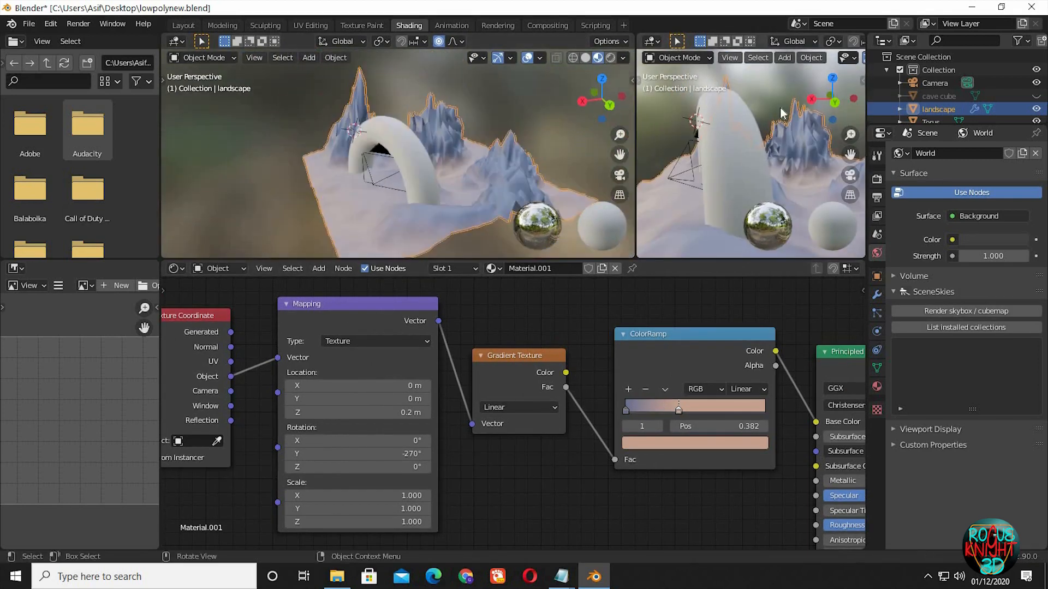
{"action": "key", "text": "KP_0"}
{"action": "middle_click_drag", "start_coordinate": [479, 171], "coordinate": [390, 187]}
{"action": "scroll", "coordinate": [568, 335], "scroll_direction": "down", "scroll_amount": 2}
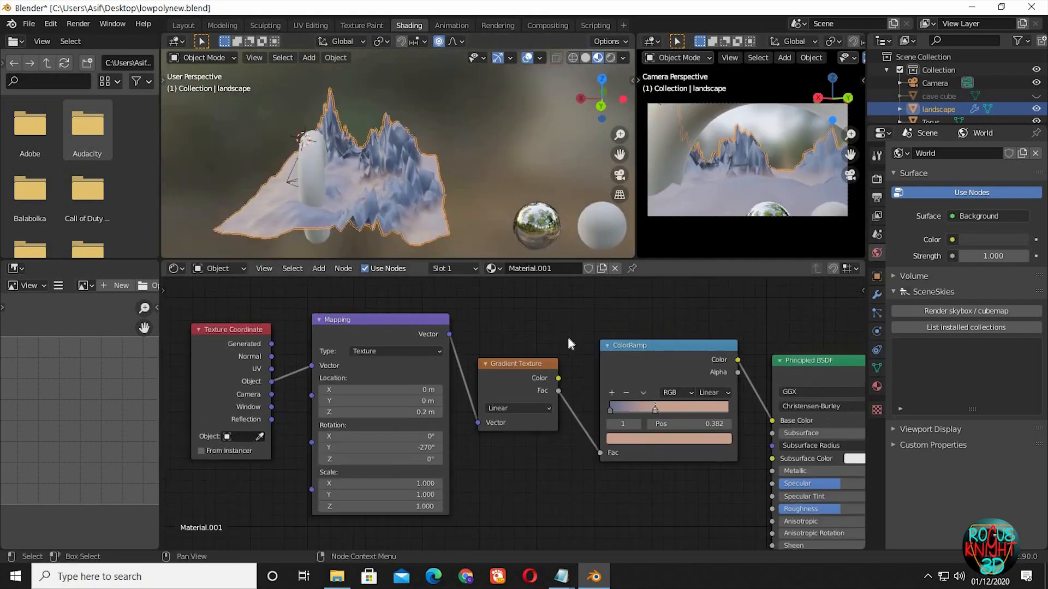
{"action": "middle_click_drag", "start_coordinate": [568, 335], "coordinate": [541, 334]}
{"action": "left_click", "coordinate": [314, 169]}
{"action": "left_click", "coordinate": [540, 268]}
{"action": "middle_click_drag", "start_coordinate": [671, 389], "coordinate": [552, 373]}
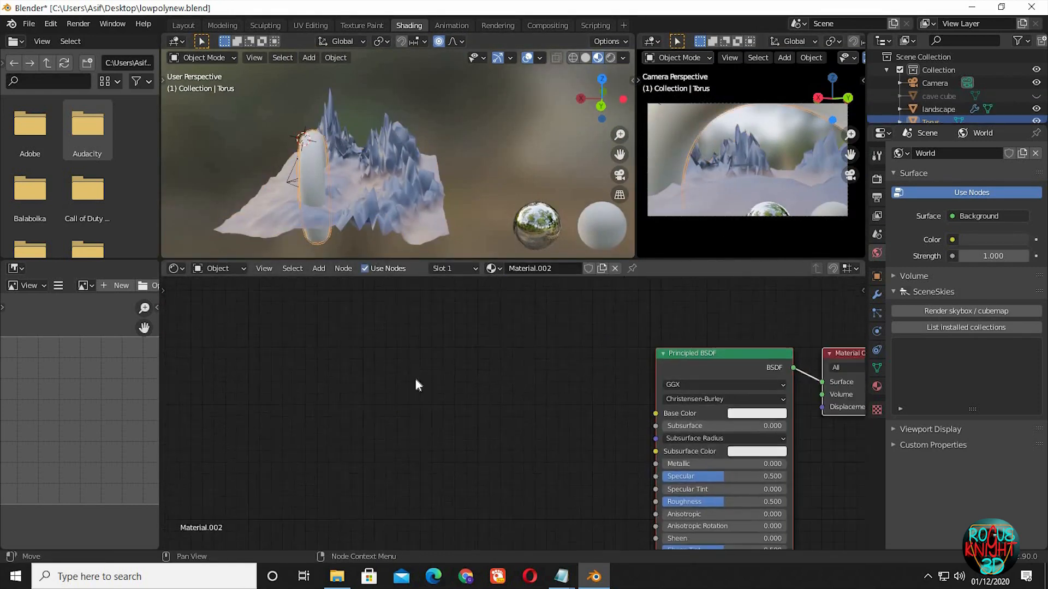
Step: Add a Noise Texture node to the torus material's node tree, well ahead of the Principled BSDF
{"action": "key", "text": "shift+a"}
{"action": "left_click", "coordinate": [372, 355]}
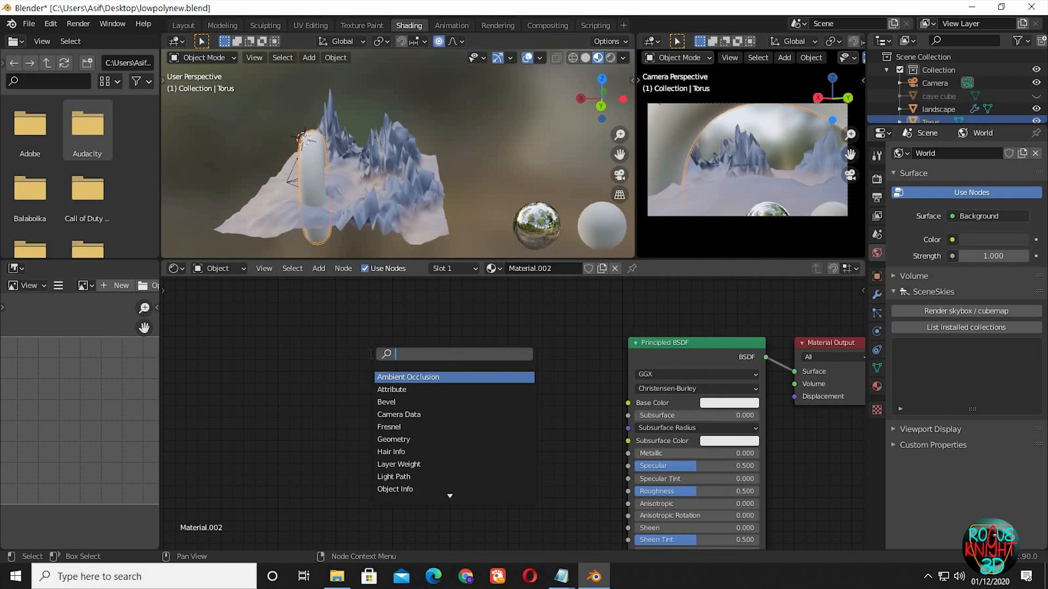
{"action": "type", "text": "npoi"}
{"action": "key", "text": "BackSpace"}
{"action": "key", "text": "BackSpace"}
{"action": "key", "text": "BackSpace"}
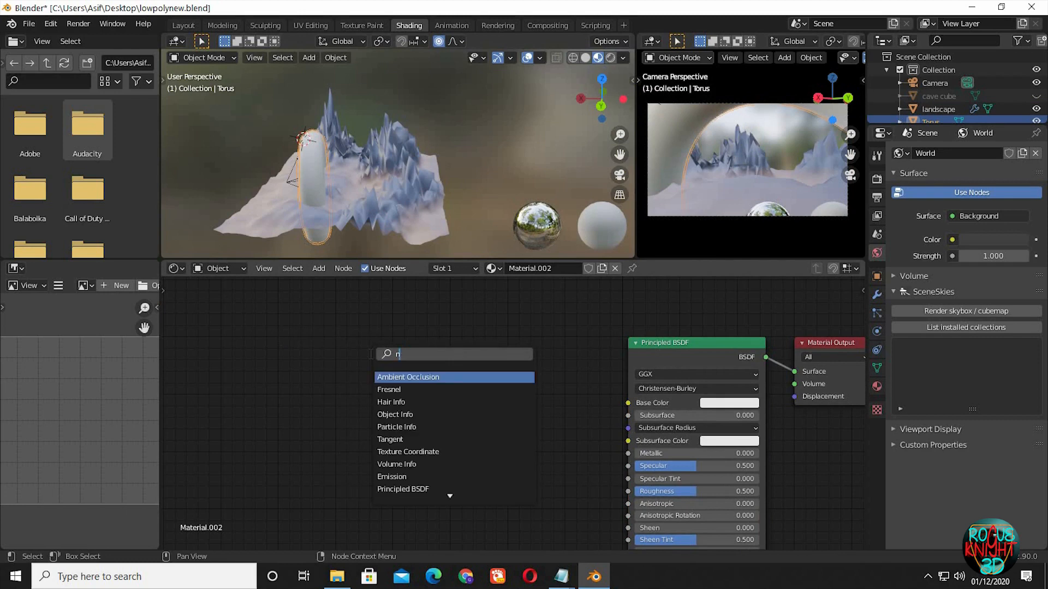
{"action": "type", "text": "oi"}
{"action": "key", "text": "Return"}
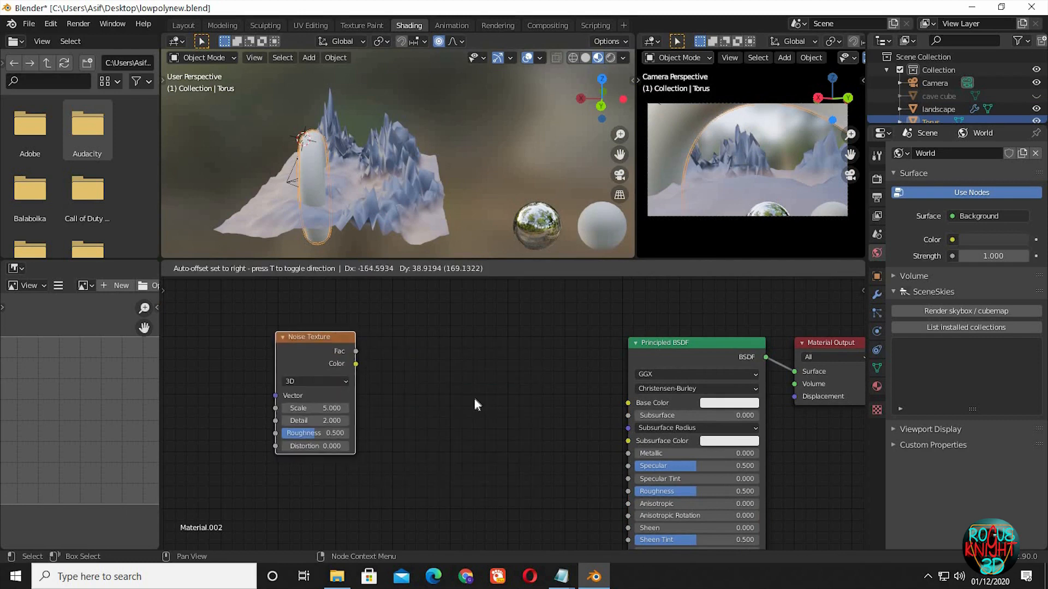
{"action": "left_click", "coordinate": [476, 401]}
Step: Add a ColorRamp, feed it from the Noise Texture's Fac, and link its Color output to the Principled BSDF's Base Color
{"action": "key", "text": "shift+a"}
{"action": "left_click", "coordinate": [476, 399]}
{"action": "type", "text": "col"}
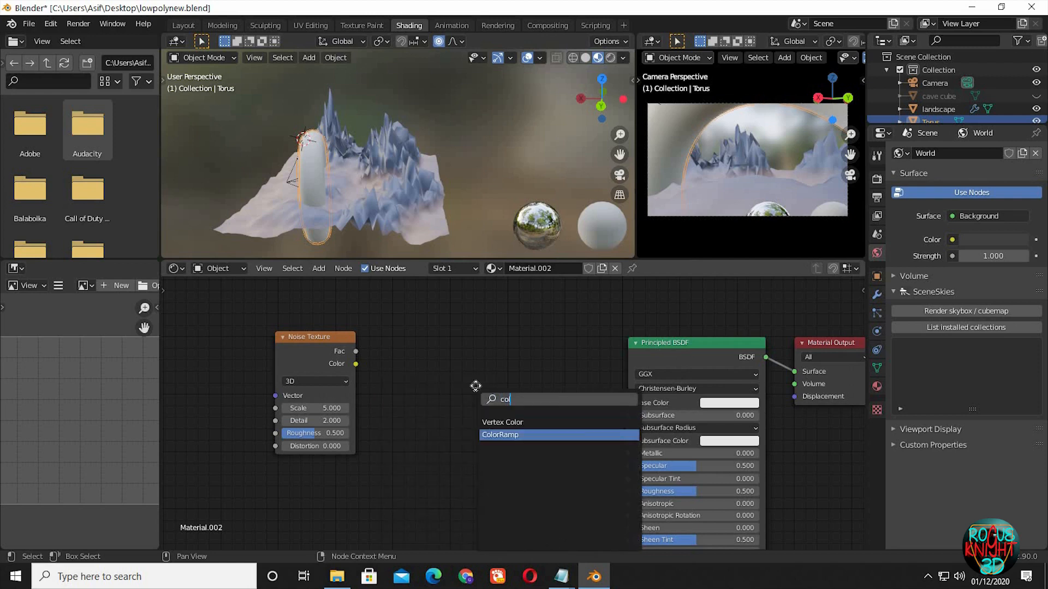
{"action": "key", "text": "Return"}
{"action": "left_click", "coordinate": [475, 368]}
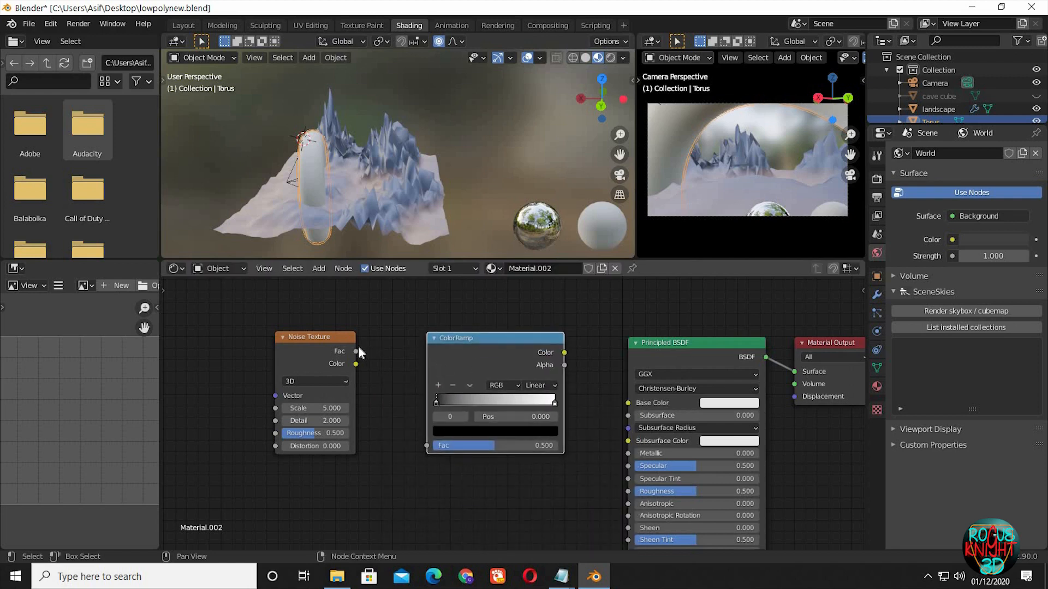
{"action": "left_click_drag", "start_coordinate": [355, 351], "coordinate": [426, 446]}
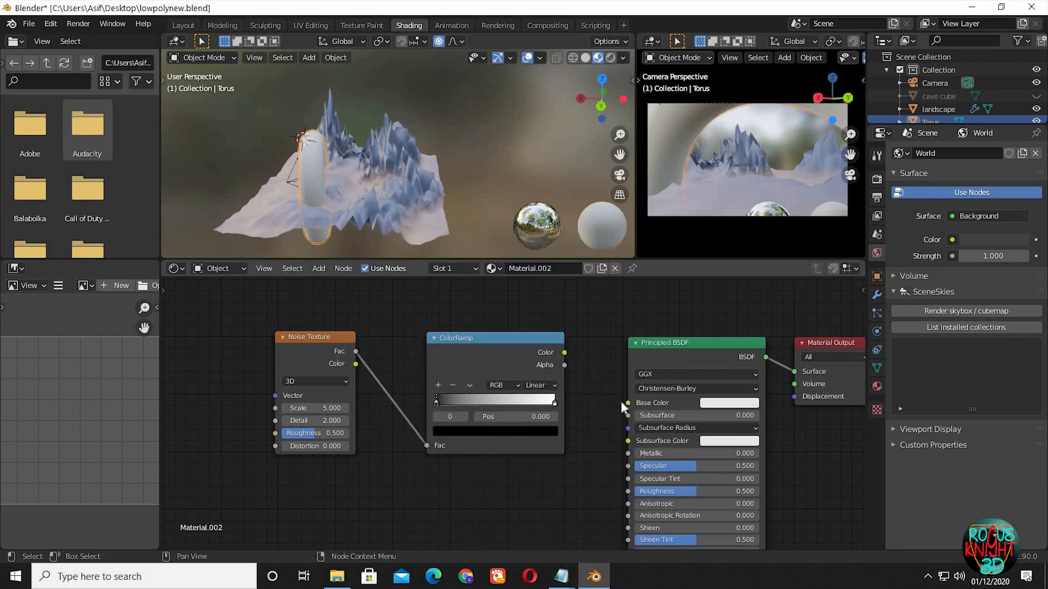
{"action": "left_click_drag", "start_coordinate": [623, 403], "coordinate": [565, 352]}
Step: Set the Noise Texture's Scale to 17.6, Detail to 10 and Distortion to 0.3
{"action": "scroll", "coordinate": [255, 178], "scroll_direction": "up", "scroll_amount": 5}
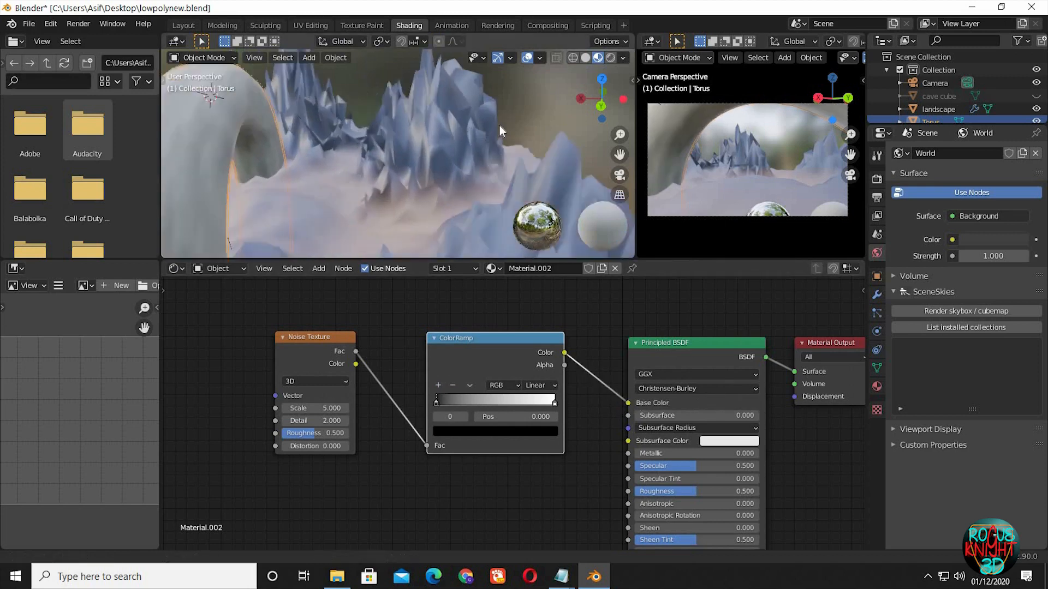
{"action": "middle_click_drag", "start_coordinate": [499, 126], "coordinate": [476, 154], "text": "shift"}
{"action": "scroll", "coordinate": [476, 155], "scroll_direction": "up", "scroll_amount": 1}
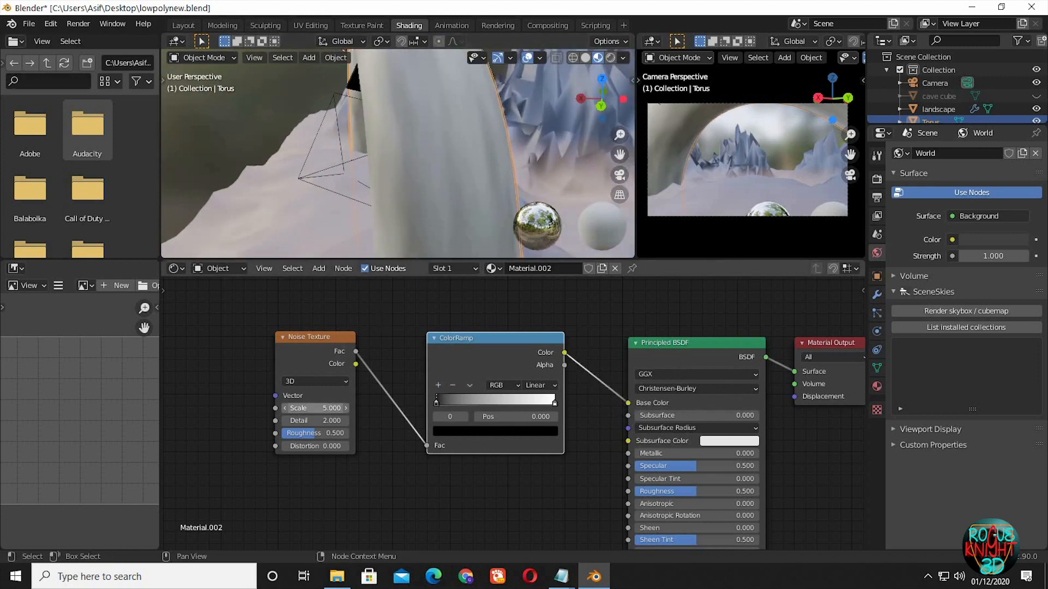
{"action": "left_click_drag", "start_coordinate": [319, 408], "coordinate": [396, 408]}
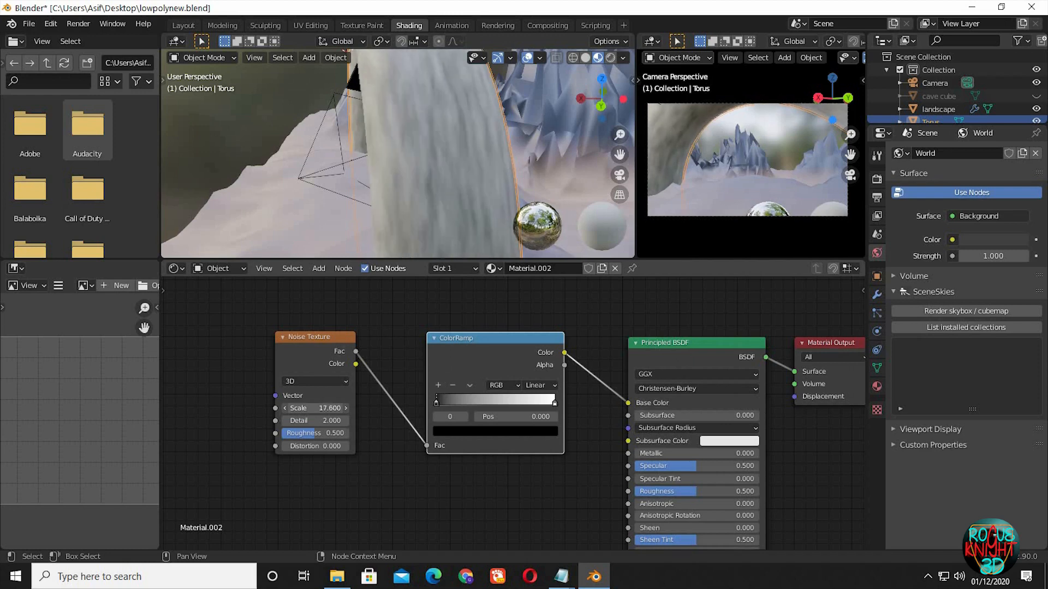
{"action": "left_click", "coordinate": [327, 415]}
{"action": "double_click", "coordinate": [323, 420]}
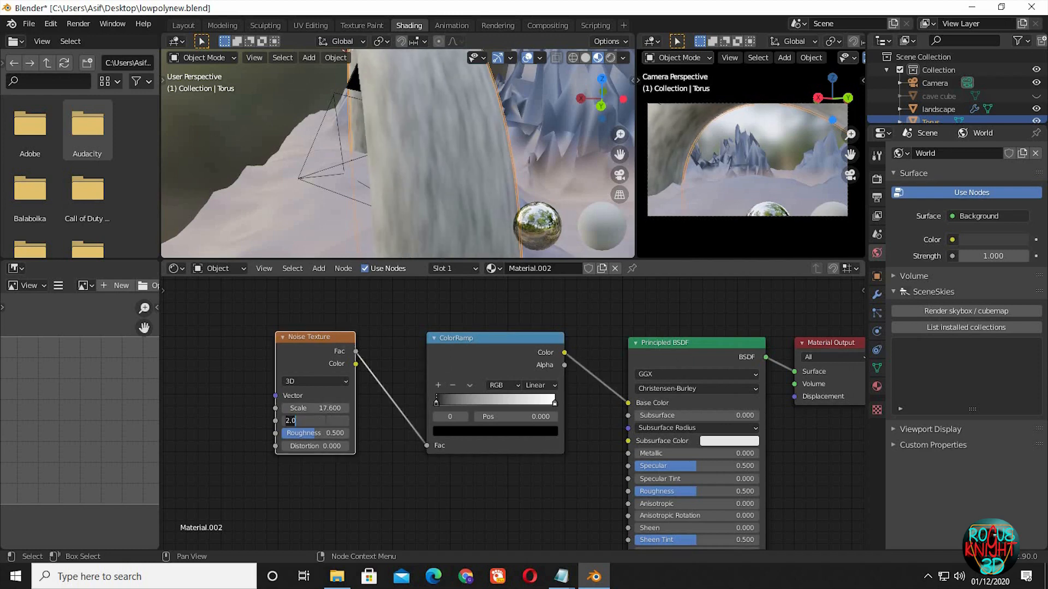
{"action": "type", "text": "10"}
{"action": "key", "text": "Return"}
{"action": "left_click", "coordinate": [346, 446]}
{"action": "left_click", "coordinate": [346, 446]}
Step: Copy the cave's dark value 13161D from material hex codes.txt in Notepad and apply it to the ColorRamp's black stop in Blender
{"action": "mouse_move", "coordinate": [561, 576]}
{"action": "left_click", "coordinate": [643, 524]}
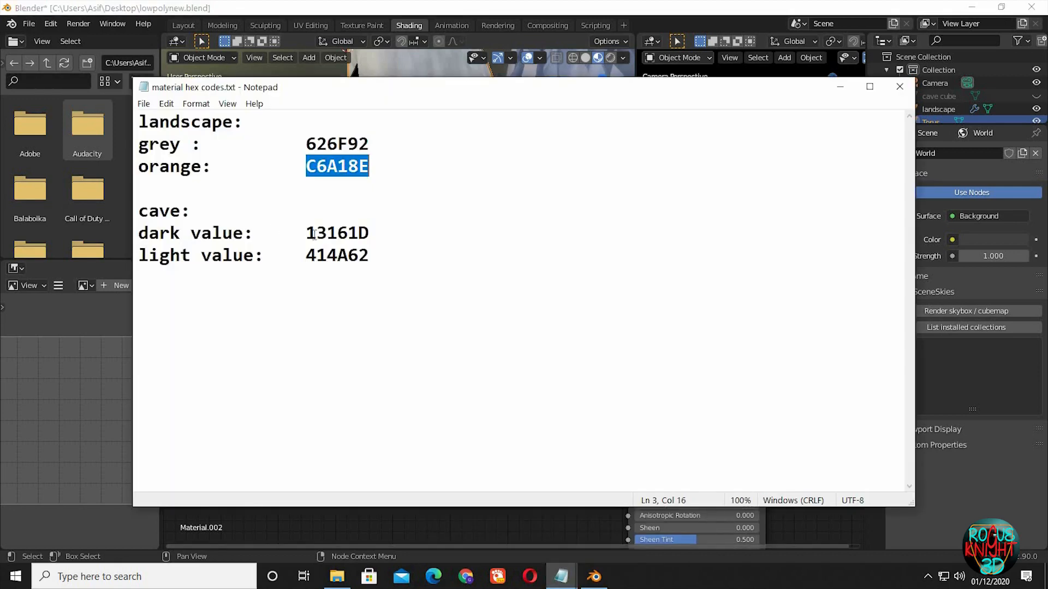
{"action": "left_click_drag", "start_coordinate": [317, 233], "coordinate": [369, 235]}
{"action": "key", "text": "ctrl+c"}
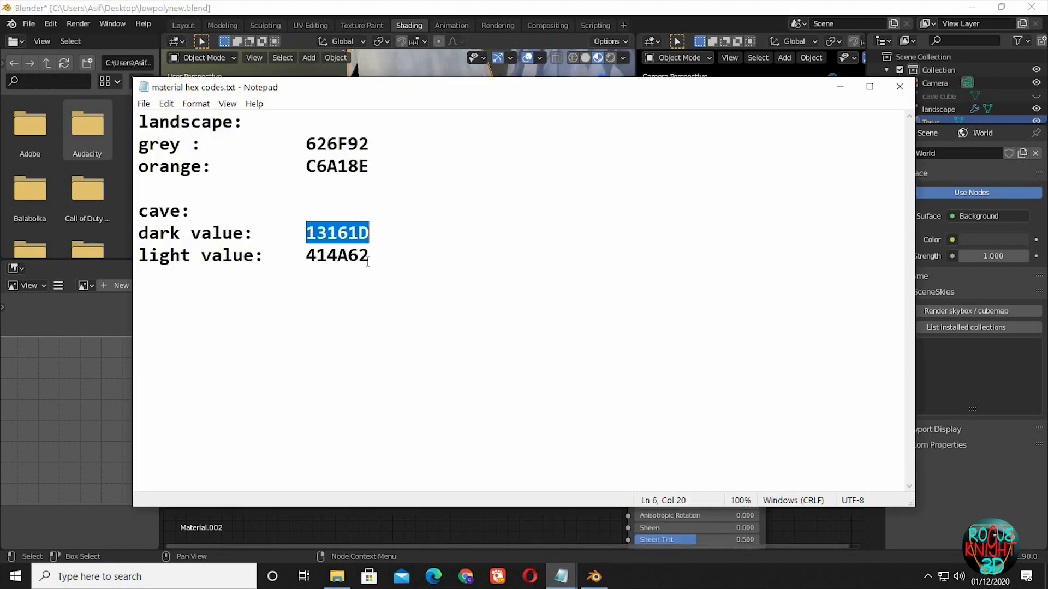
{"action": "left_click", "coordinate": [486, 513]}
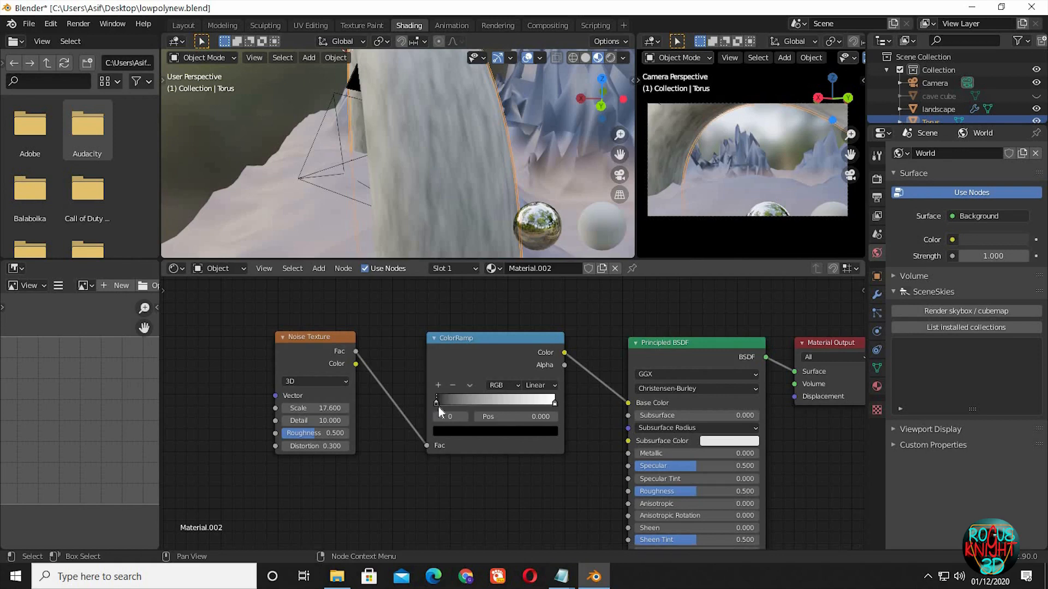
{"action": "left_click", "coordinate": [461, 434]}
{"action": "left_click", "coordinate": [505, 381]}
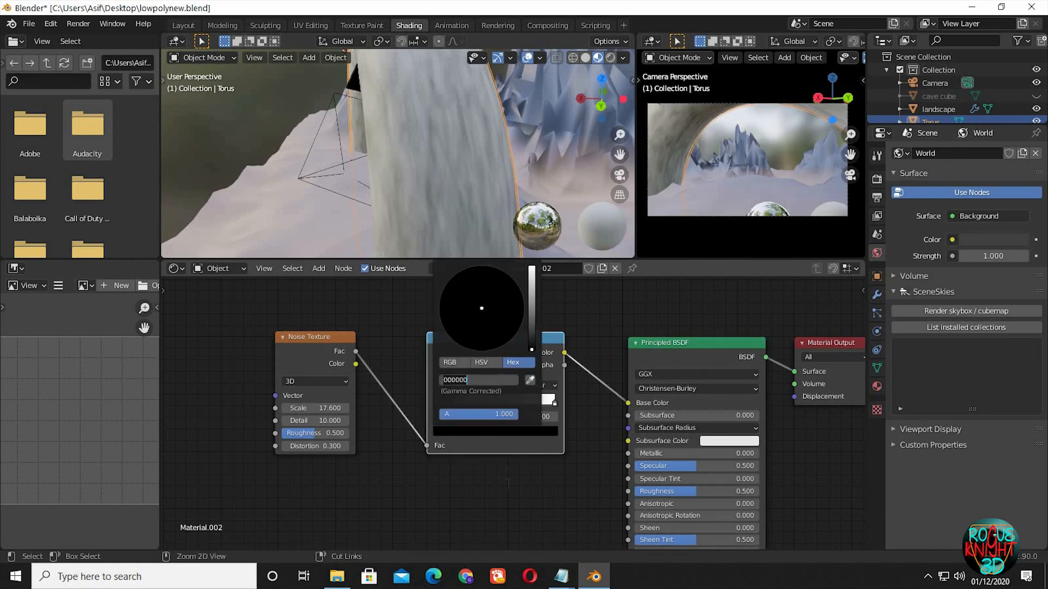
{"action": "key", "text": "ctrl+v"}
{"action": "key", "text": "Return"}
Step: Copy the cave's light value 414A62 from the Notepad file and apply it to the ColorRamp's white stop in Blender
{"action": "left_click", "coordinate": [562, 575]}
{"action": "left_click", "coordinate": [606, 518]}
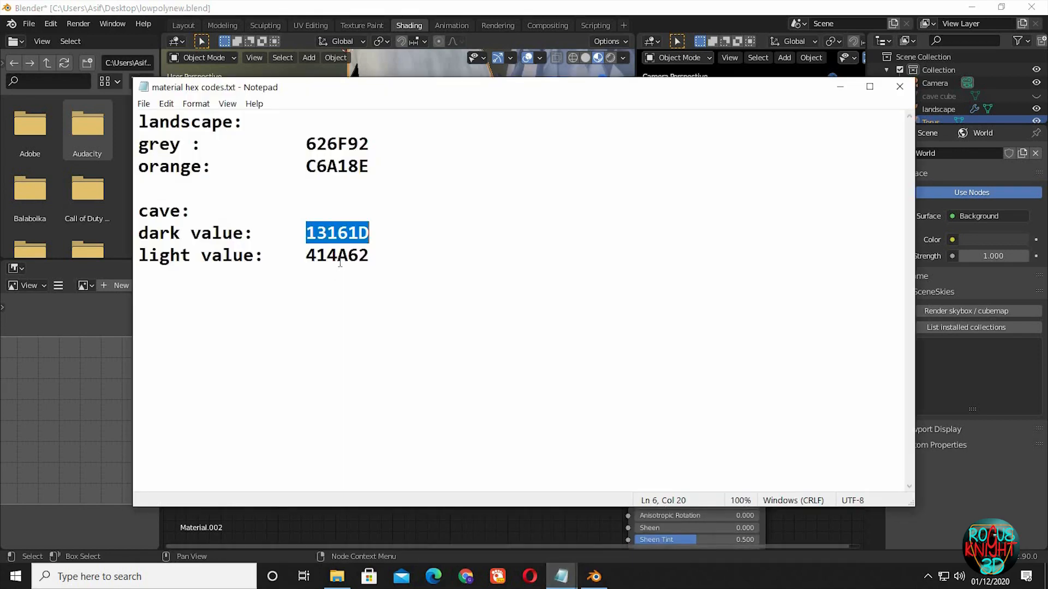
{"action": "double_click", "coordinate": [340, 255]}
{"action": "key", "text": "ctrl+c"}
{"action": "left_click", "coordinate": [475, 512]}
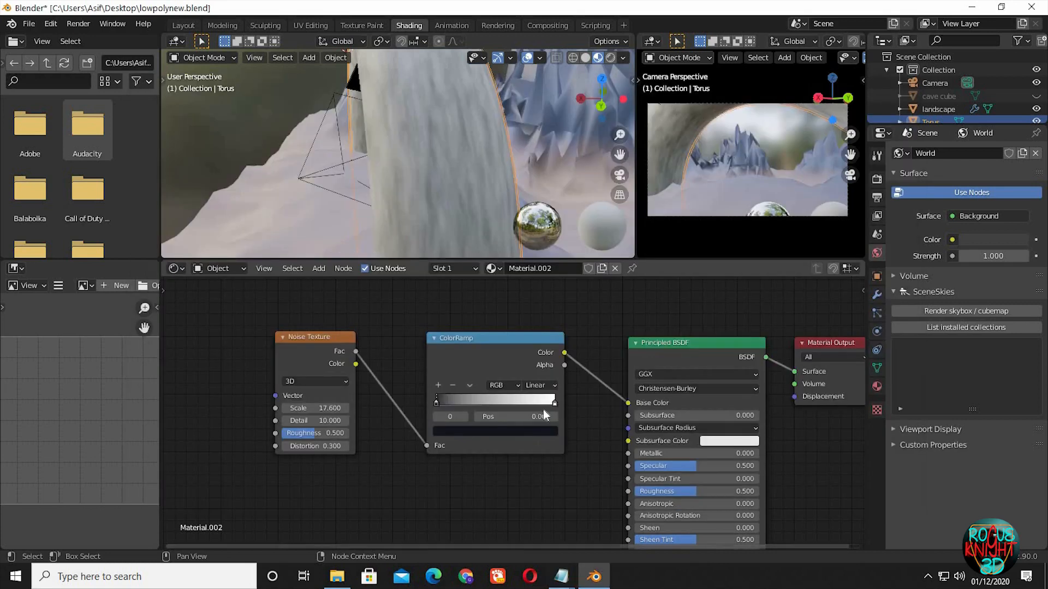
{"action": "left_click", "coordinate": [556, 403]}
{"action": "left_click", "coordinate": [491, 431]}
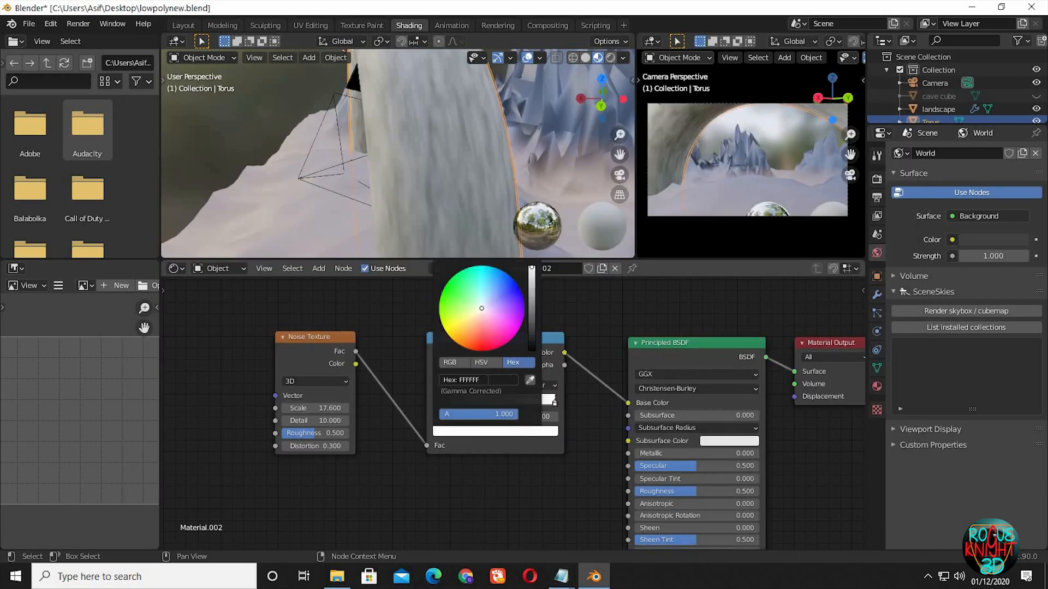
{"action": "left_click", "coordinate": [469, 380]}
{"action": "key", "text": "ctrl+v"}
{"action": "key", "text": "Return"}
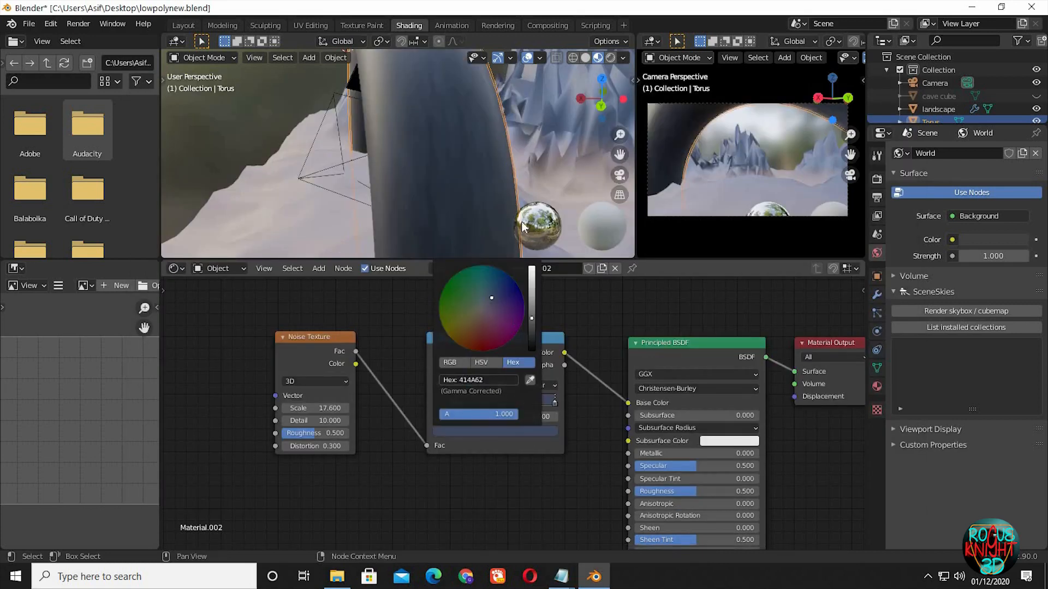
Step: Set the torus material's Specular to about 0.164 and Roughness to about 0.927
{"action": "scroll", "coordinate": [445, 114], "scroll_direction": "down", "scroll_amount": 1}
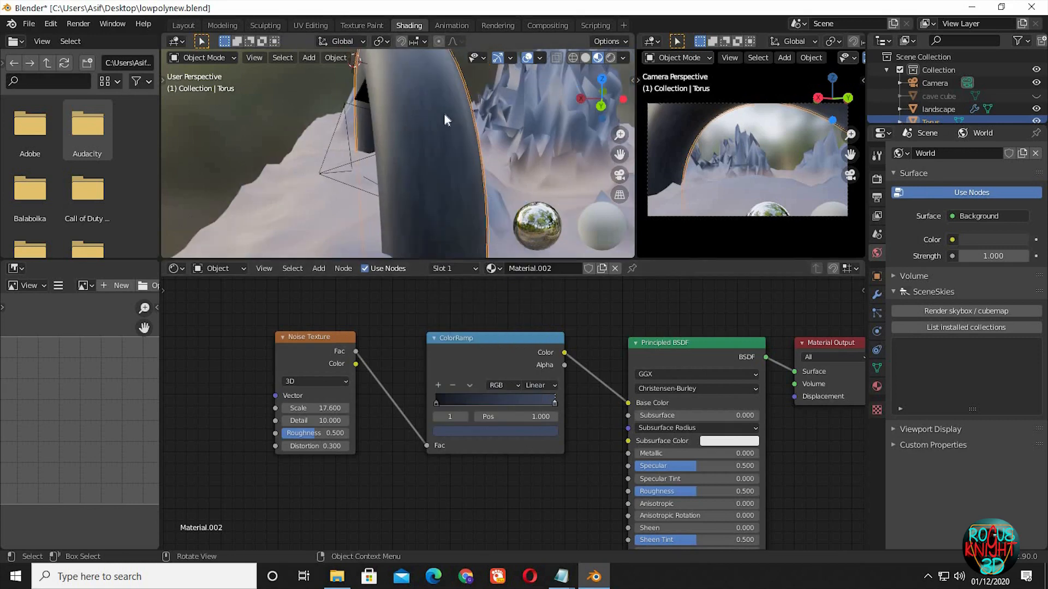
{"action": "middle_click_drag", "start_coordinate": [444, 114], "coordinate": [427, 120], "text": "shift"}
{"action": "scroll", "coordinate": [426, 121], "scroll_direction": "up", "scroll_amount": 1}
{"action": "scroll", "coordinate": [426, 121], "scroll_direction": "down", "scroll_amount": 2}
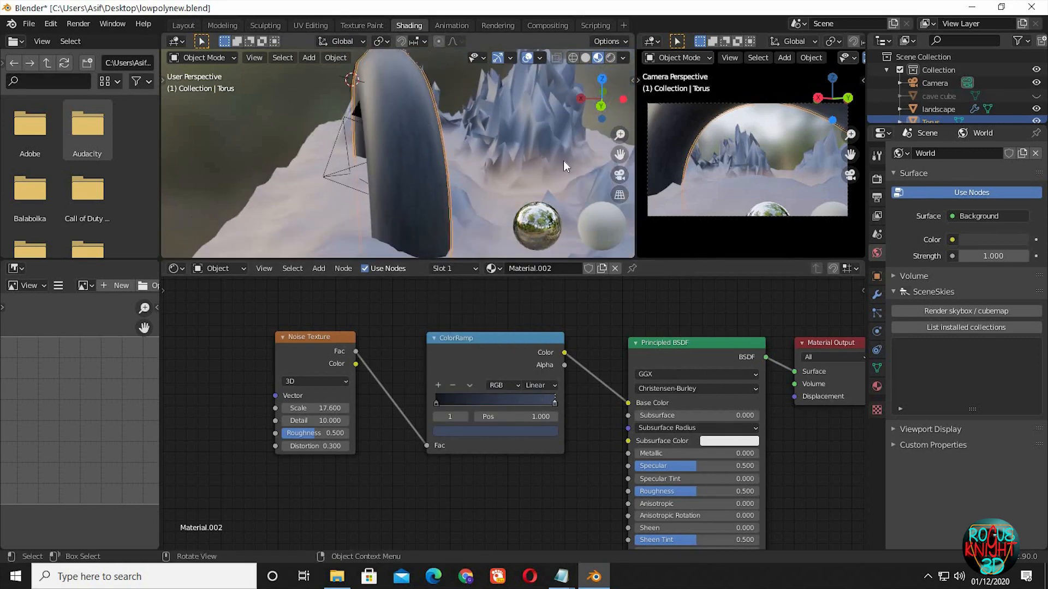
{"action": "middle_click_drag", "start_coordinate": [717, 429], "coordinate": [684, 334]}
{"action": "mouse_move", "coordinate": [663, 373]}
{"action": "left_mouse_down"}
{"action": "mouse_move", "coordinate": [616, 372]}
{"action": "mouse_move", "coordinate": [664, 397]}
{"action": "mouse_move", "coordinate": [704, 398]}
{"action": "left_mouse_up"}
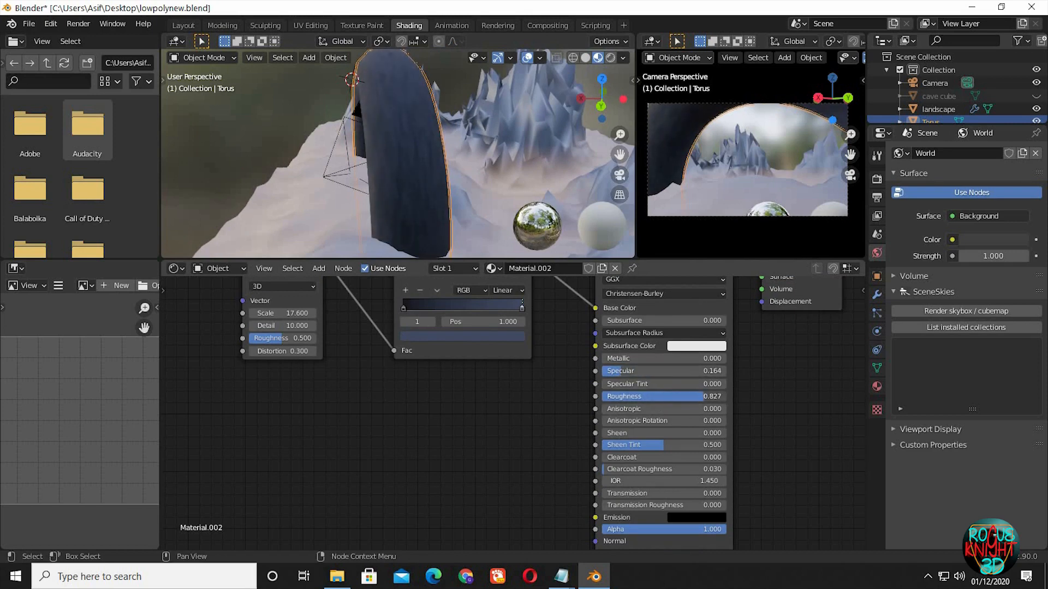
Step: Set the landscape material's Specular to about 0.159 and Roughness to about 0.918
{"action": "left_click", "coordinate": [526, 146]}
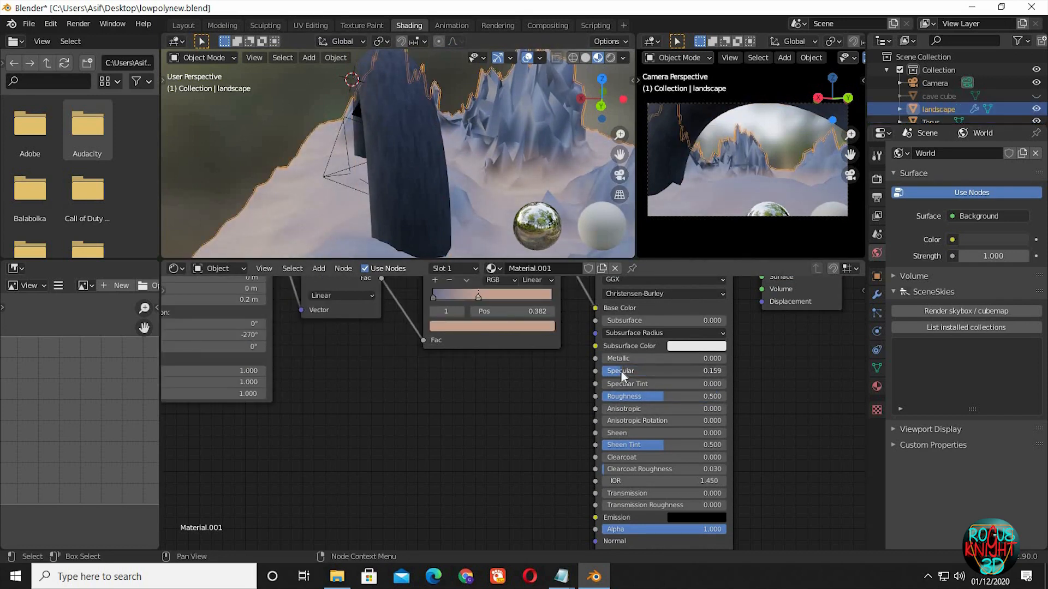
{"action": "left_click_drag", "start_coordinate": [623, 397], "coordinate": [672, 397]}
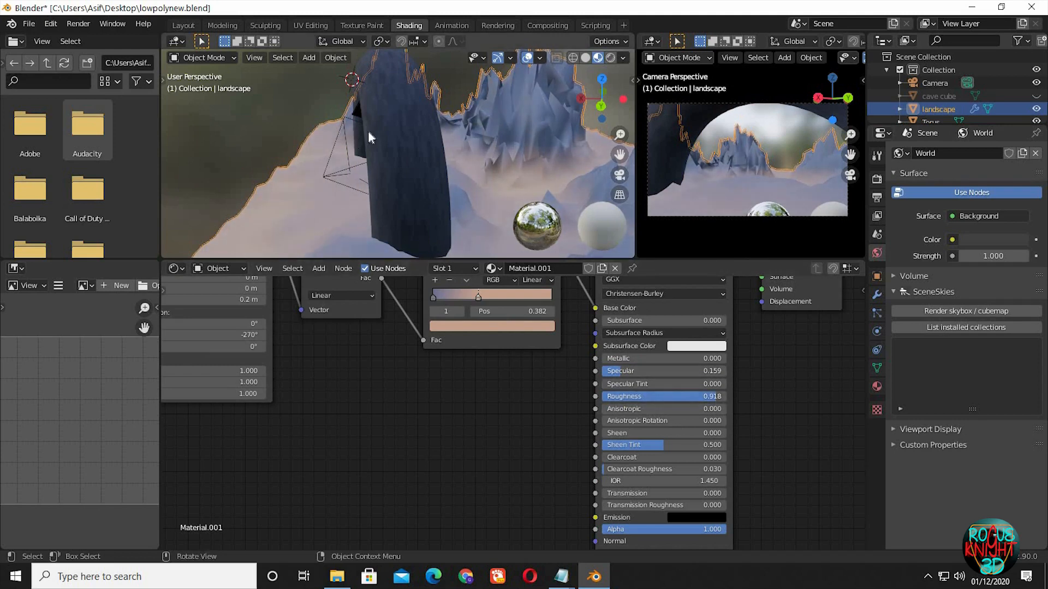
Step: Unhide the cave cube and assign it the torus arch's Material.002
{"action": "left_click", "coordinate": [1036, 96]}
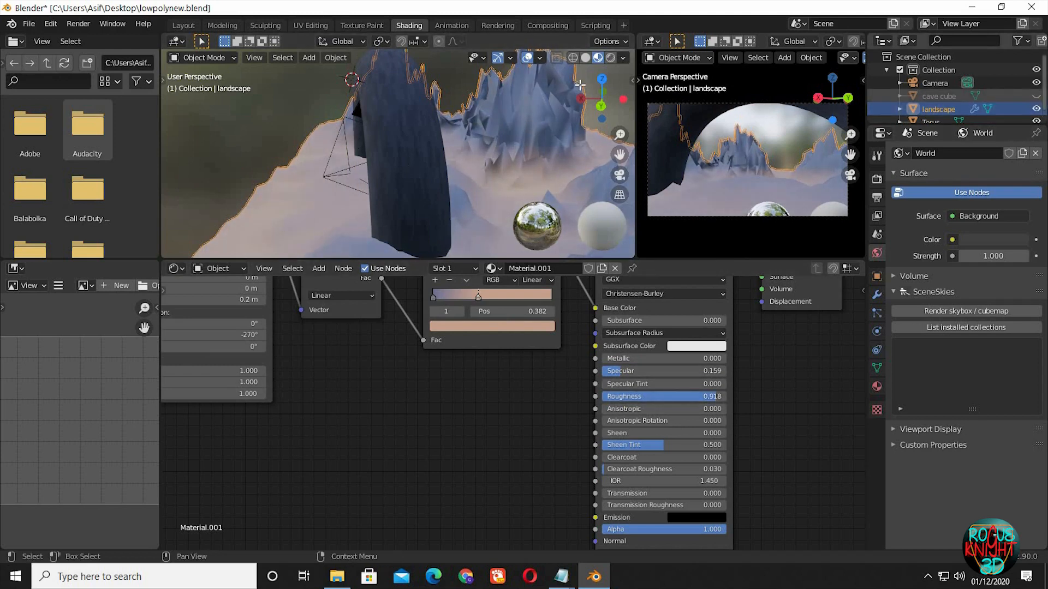
{"action": "left_click", "coordinate": [318, 139]}
{"action": "left_click", "coordinate": [483, 268]}
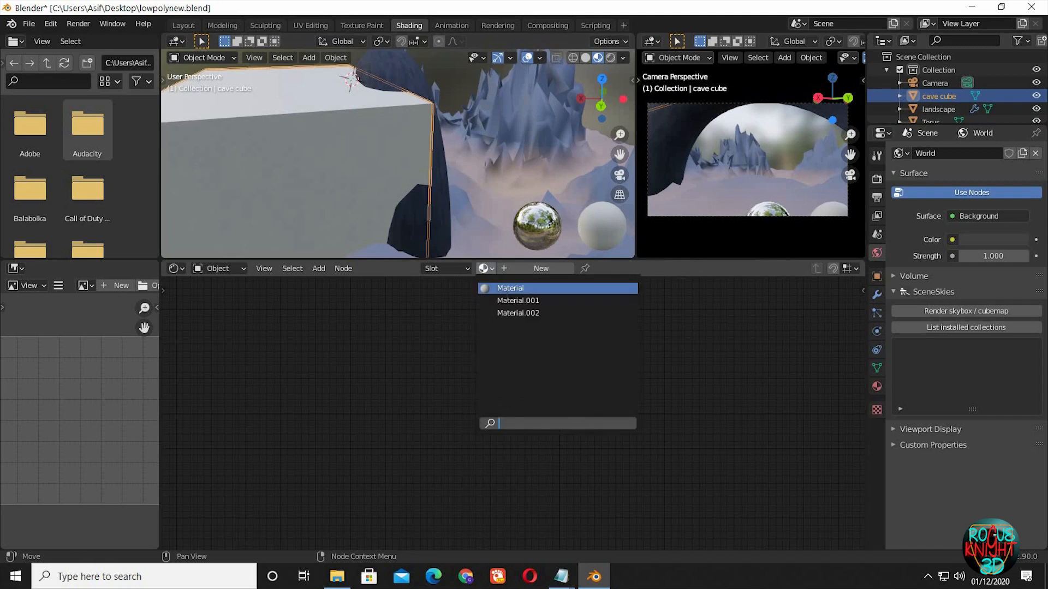
{"action": "left_click", "coordinate": [505, 311]}
Step: Make the cave cube's material a single-user copy and darken its ColorRamp's light stop to about 252A38
{"action": "scroll", "coordinate": [522, 381], "scroll_direction": "up", "scroll_amount": 5}
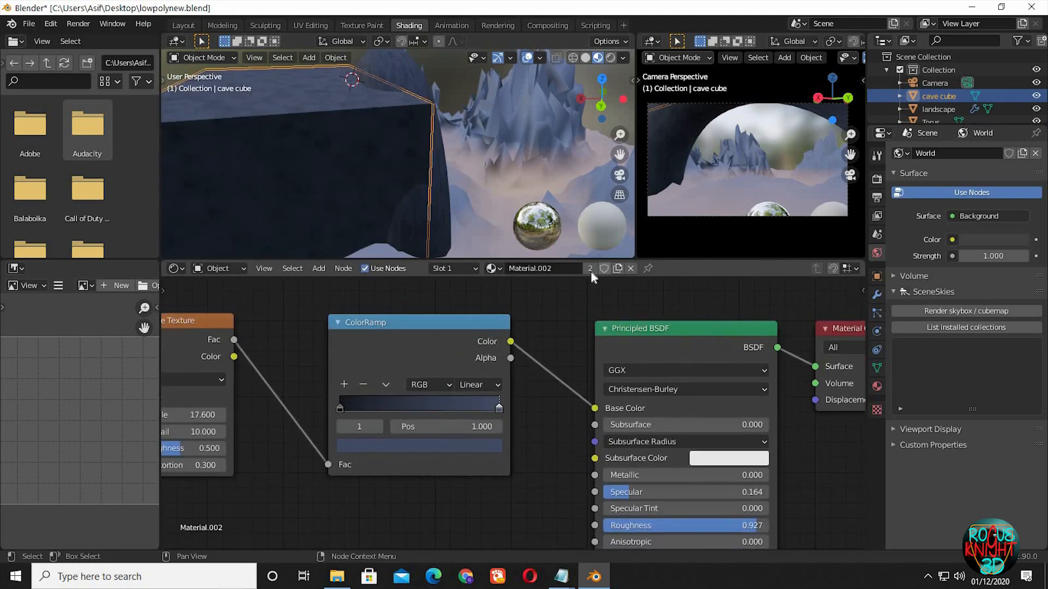
{"action": "left_click", "coordinate": [489, 446]}
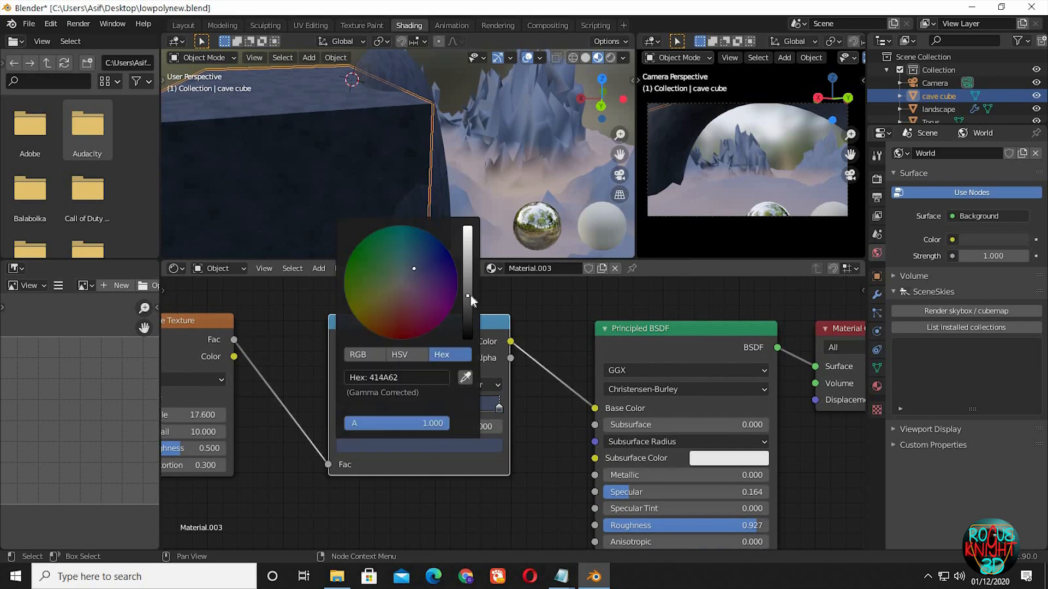
{"action": "left_click_drag", "start_coordinate": [468, 295], "coordinate": [468, 315]}
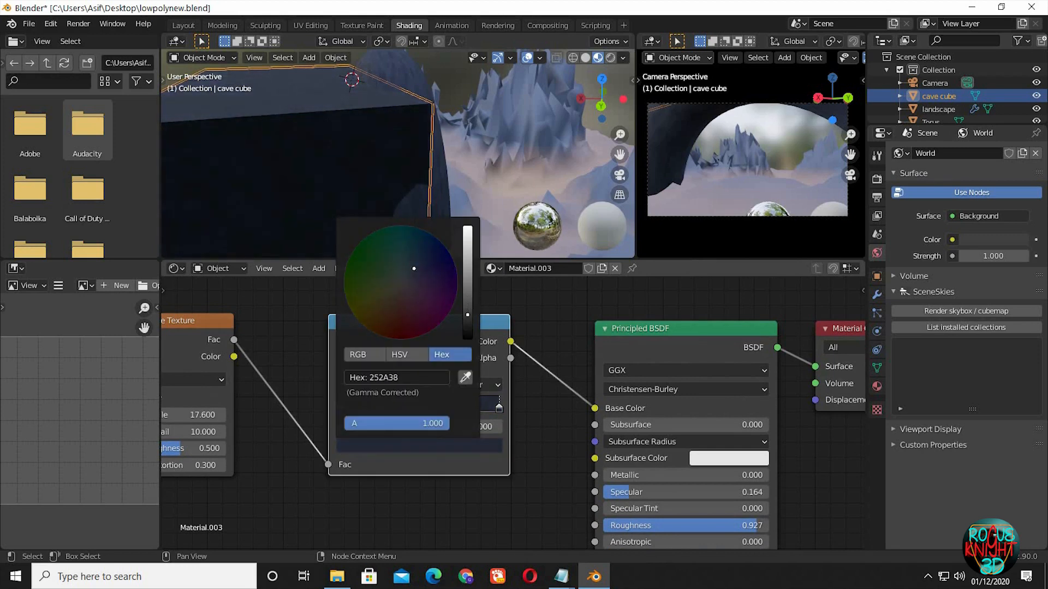
Step: Save the Blender file with the finished cave cube material
{"action": "left_click", "coordinate": [559, 340]}
{"action": "middle_click_drag", "start_coordinate": [555, 332], "coordinate": [592, 332]}
{"action": "scroll", "coordinate": [548, 278], "scroll_direction": "down", "scroll_amount": 1}
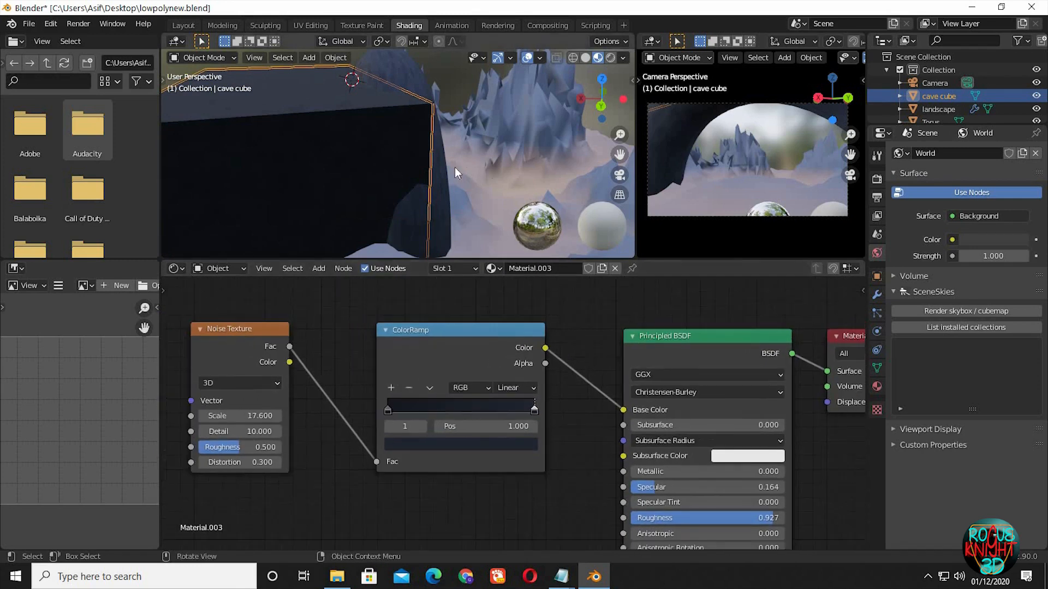
{"action": "middle_click_drag", "start_coordinate": [454, 167], "coordinate": [480, 164]}
{"action": "key", "text": "ctrl+s"}
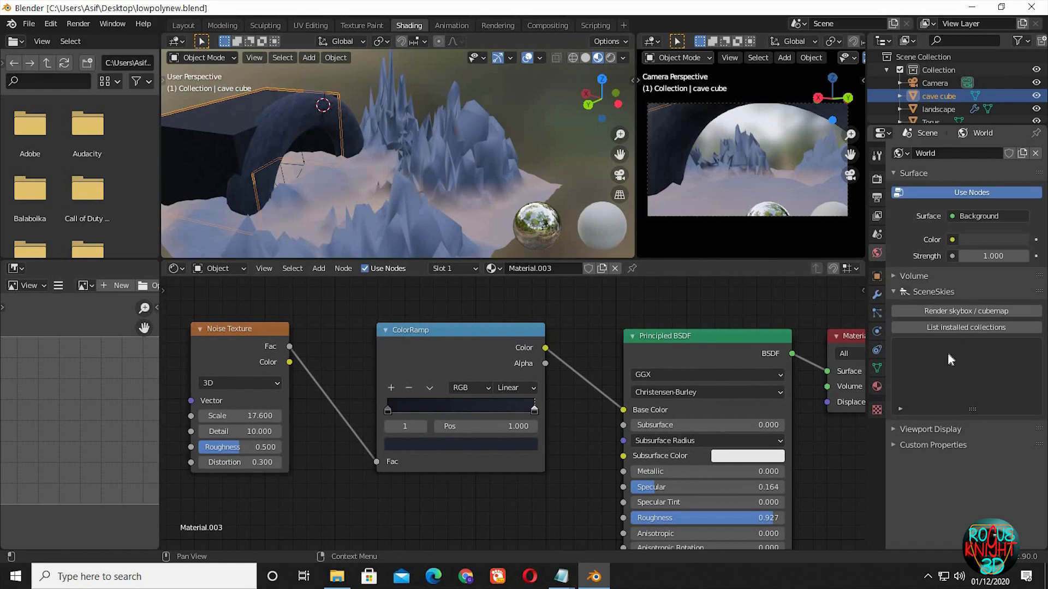
Step: List the installed SceneSkies collections, apply the Samples sky to the world, and set its sun strength to 8.84
{"action": "left_click", "coordinate": [932, 329]}
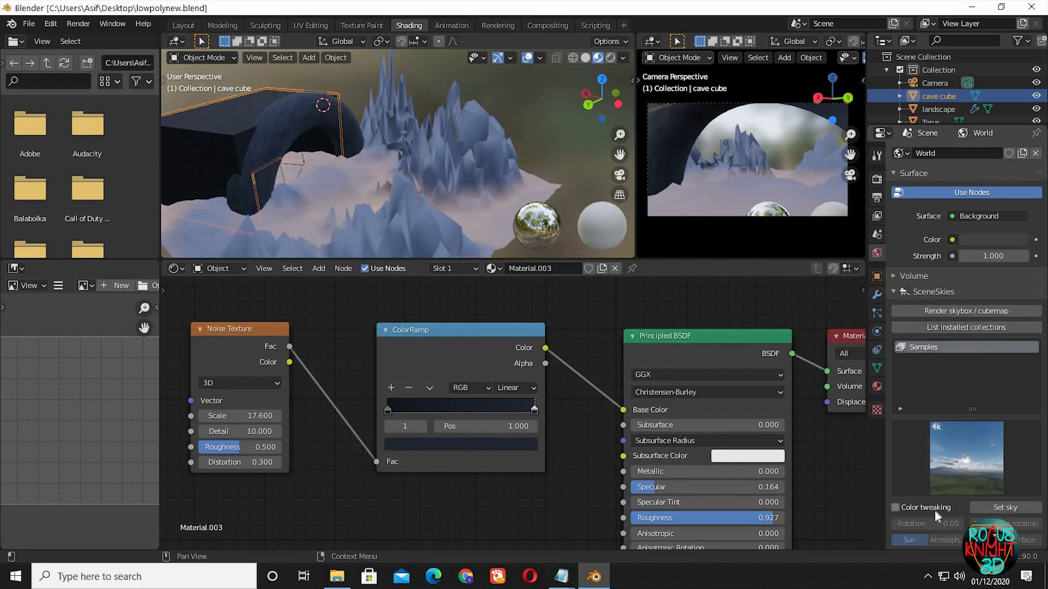
{"action": "left_click", "coordinate": [977, 507]}
{"action": "scroll", "coordinate": [938, 458], "scroll_direction": "down", "scroll_amount": 3}
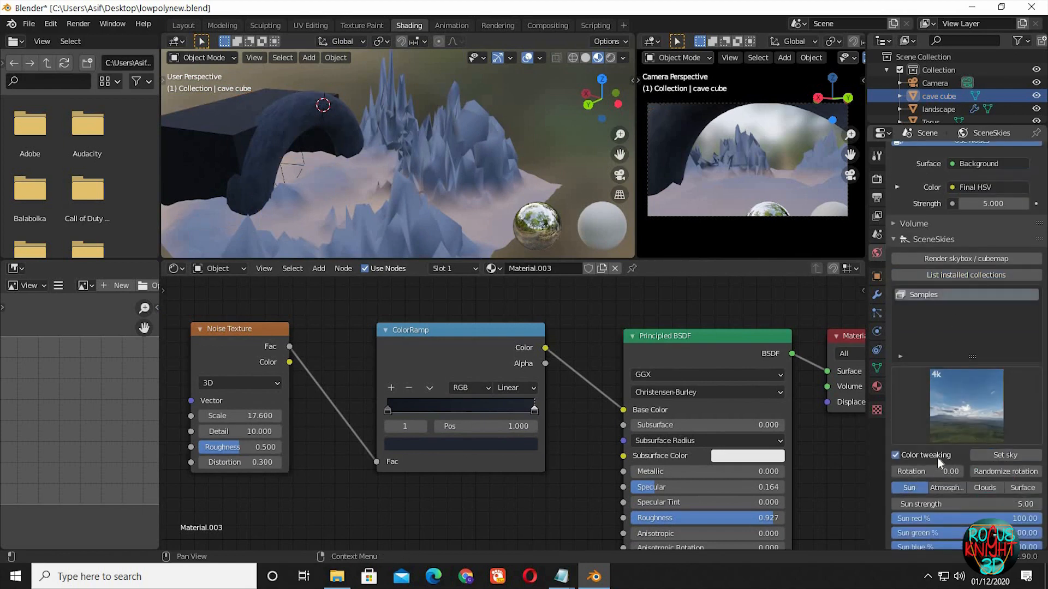
{"action": "mouse_move", "coordinate": [908, 478]}
{"action": "left_mouse_down"}
{"action": "mouse_move", "coordinate": [944, 478]}
{"action": "mouse_move", "coordinate": [902, 478]}
{"action": "left_mouse_up"}
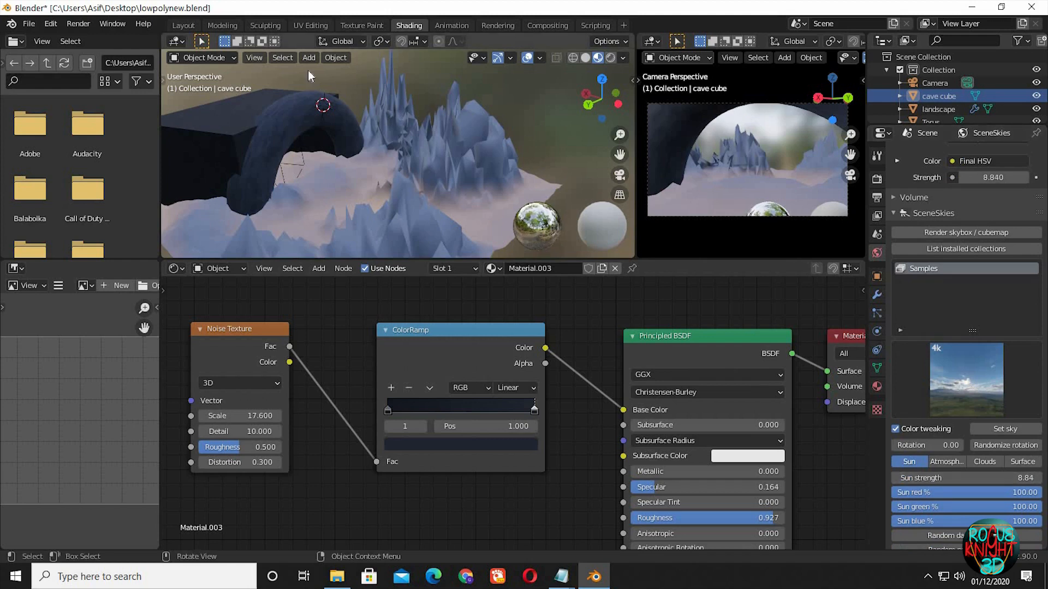
Step: Show the world's node tree in the shader editor and preview the camera view in Rendered shading, keeping the main view in Material Preview
{"action": "left_click", "coordinate": [222, 269]}
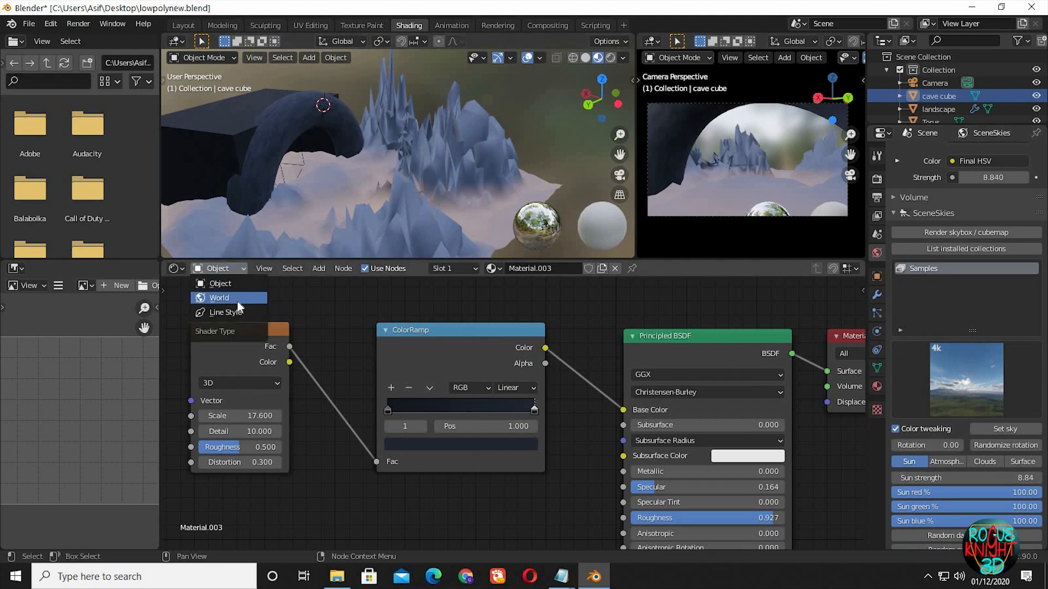
{"action": "left_click", "coordinate": [218, 299]}
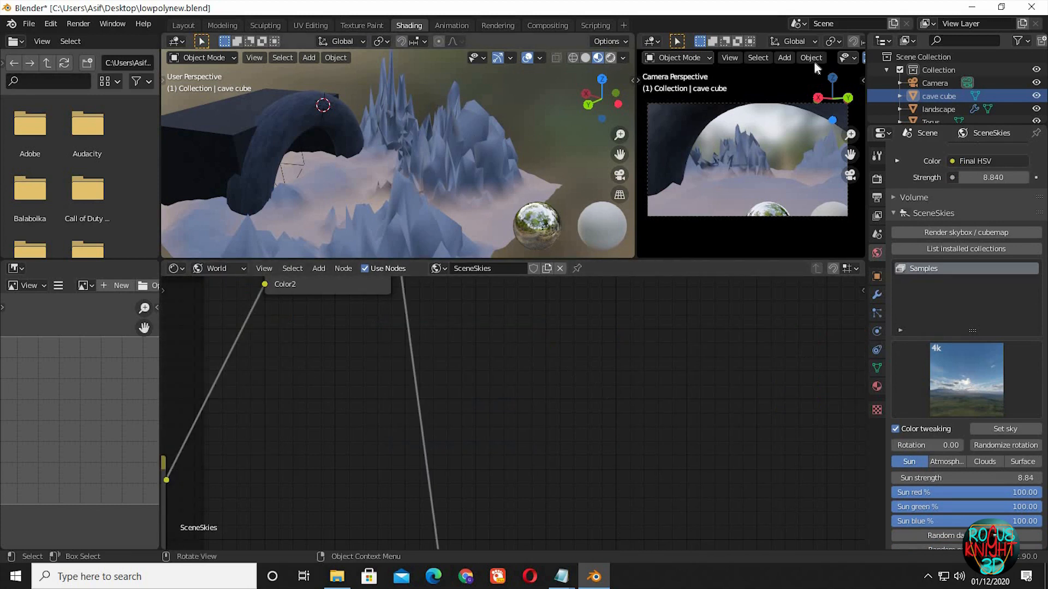
{"action": "scroll", "coordinate": [789, 57], "scroll_direction": "down", "scroll_amount": 6}
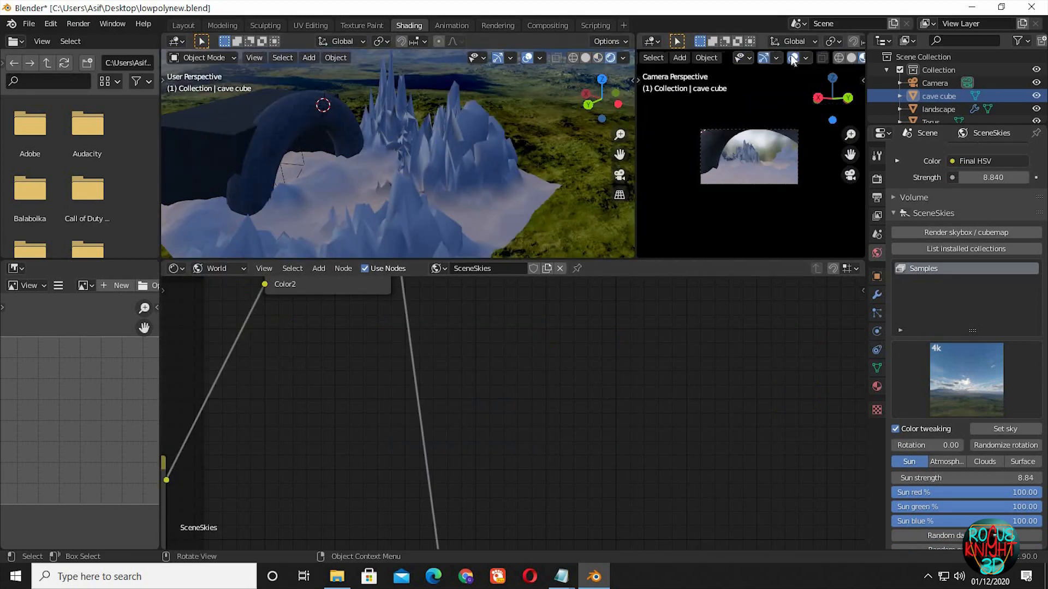
{"action": "left_click", "coordinate": [842, 58]}
{"action": "scroll", "coordinate": [765, 177], "scroll_direction": "up", "scroll_amount": 4}
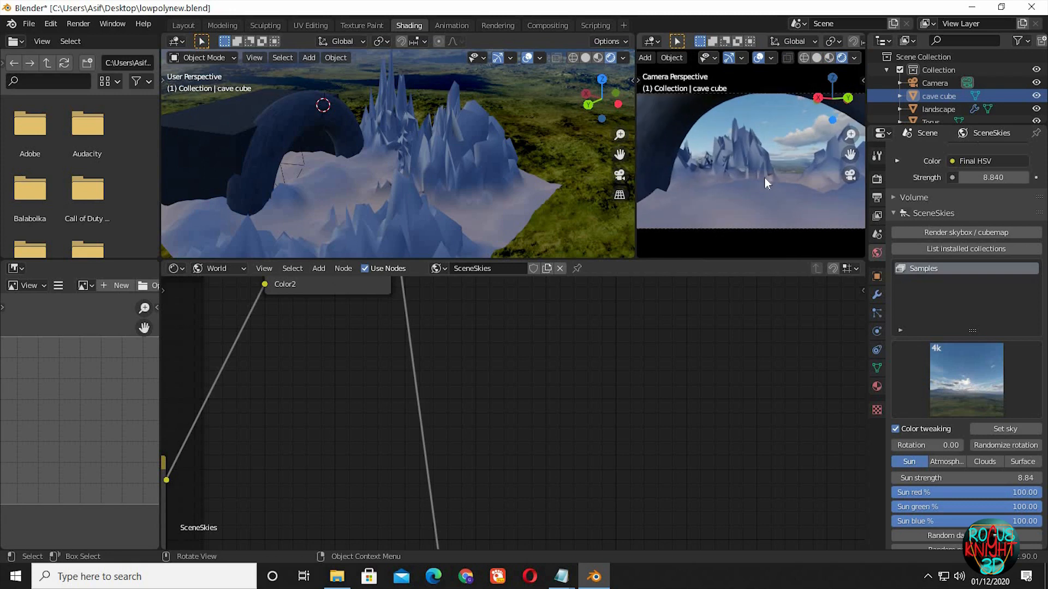
{"action": "scroll", "coordinate": [404, 169], "scroll_direction": "down", "scroll_amount": 3}
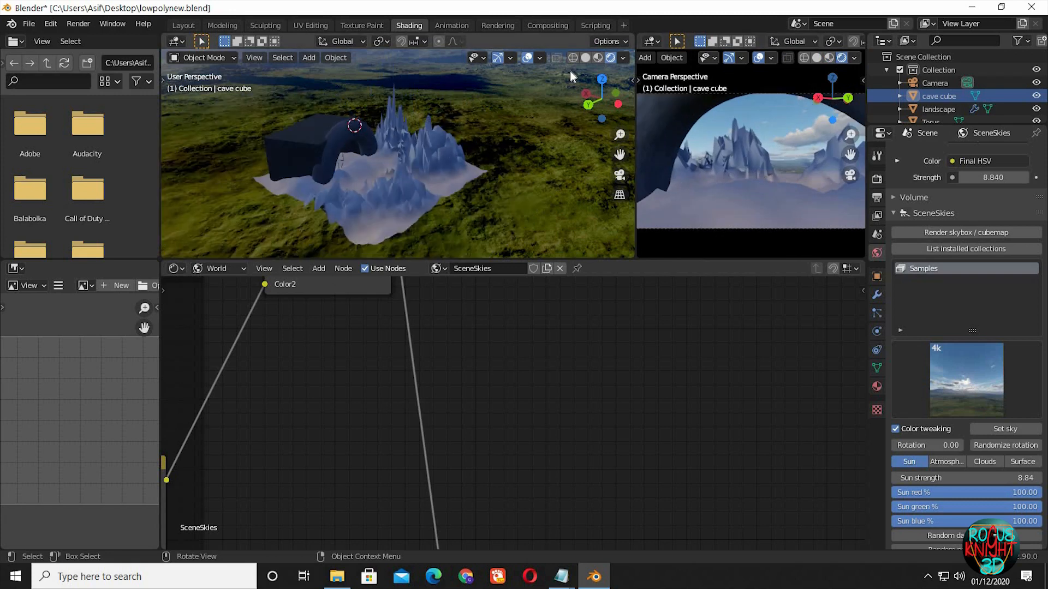
{"action": "left_click", "coordinate": [599, 57]}
Step: Rotate the sky by setting the world Mapping node's Z rotation to about -86.5°
{"action": "middle_click_drag", "start_coordinate": [439, 203], "coordinate": [445, 197]}
{"action": "scroll", "coordinate": [446, 359], "scroll_direction": "down", "scroll_amount": 4}
{"action": "middle_click_drag", "start_coordinate": [447, 359], "coordinate": [742, 399]}
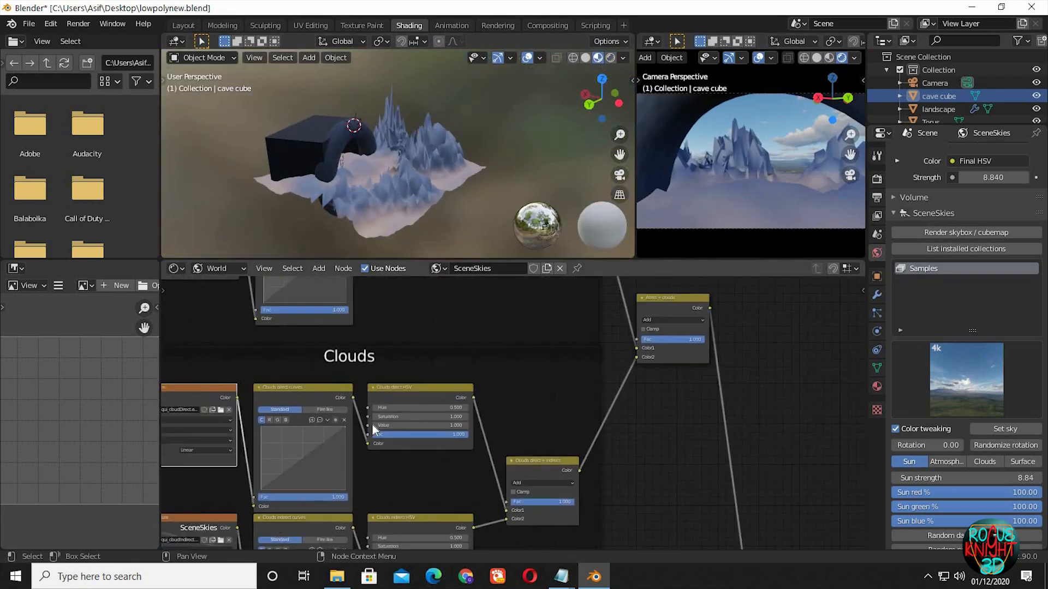
{"action": "scroll", "coordinate": [372, 424], "scroll_direction": "down", "scroll_amount": 2}
{"action": "middle_click_drag", "start_coordinate": [372, 425], "coordinate": [680, 383]}
{"action": "scroll", "coordinate": [433, 417], "scroll_direction": "up", "scroll_amount": 4}
{"action": "middle_click_drag", "start_coordinate": [428, 456], "coordinate": [469, 338]}
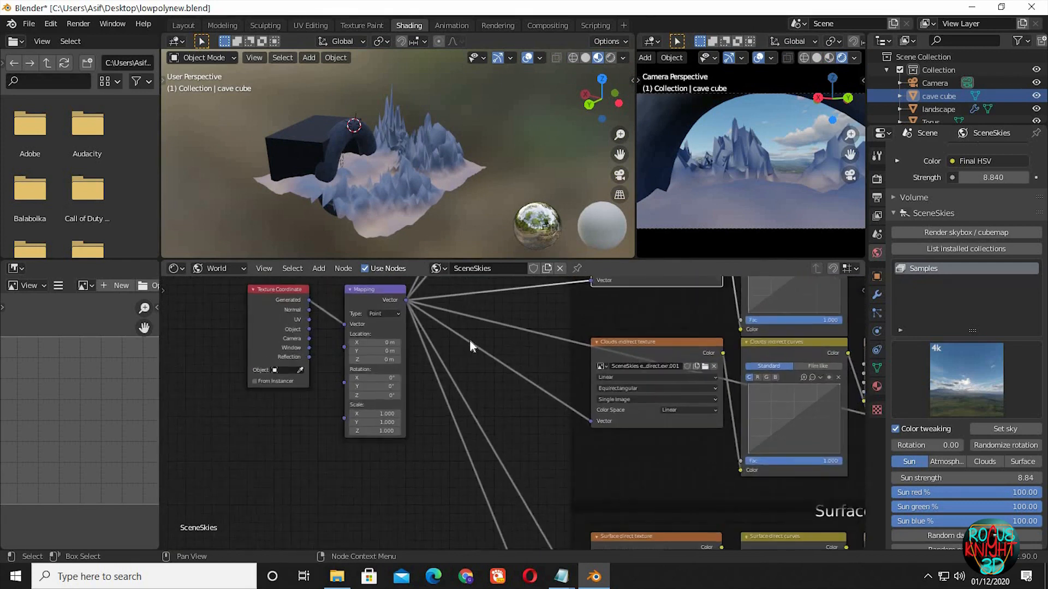
{"action": "scroll", "coordinate": [470, 339], "scroll_direction": "up", "scroll_amount": 10}
{"action": "middle_click_drag", "start_coordinate": [637, 513], "coordinate": [771, 447]}
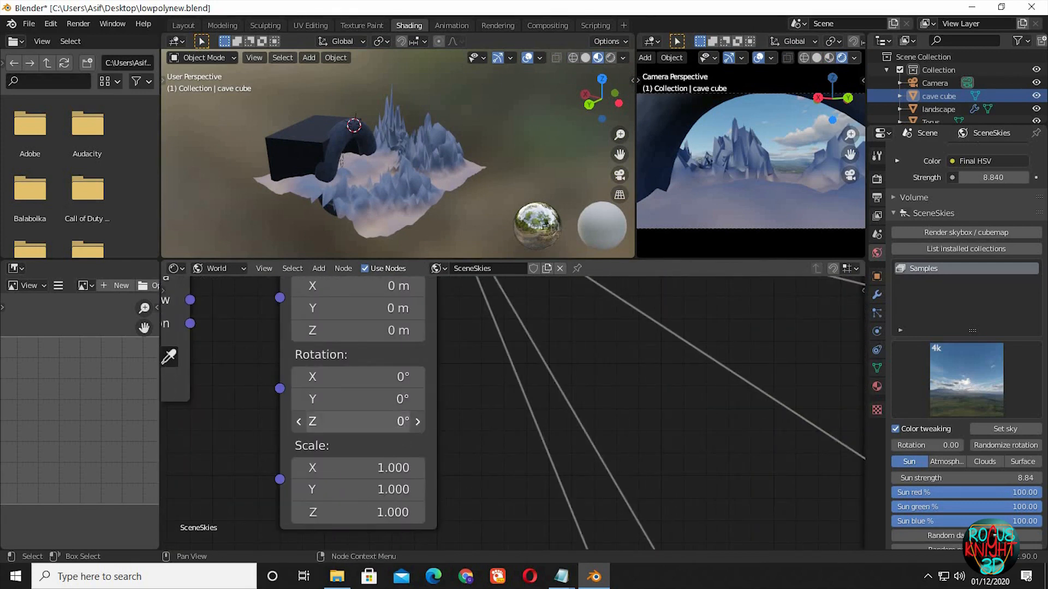
{"action": "left_click", "coordinate": [362, 425]}
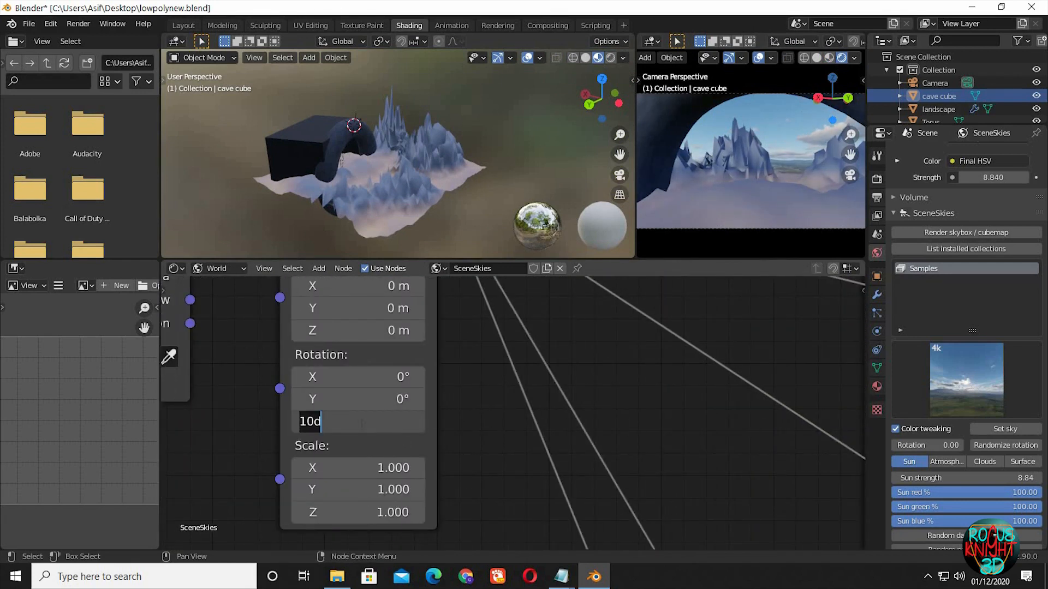
{"action": "key", "text": "Return"}
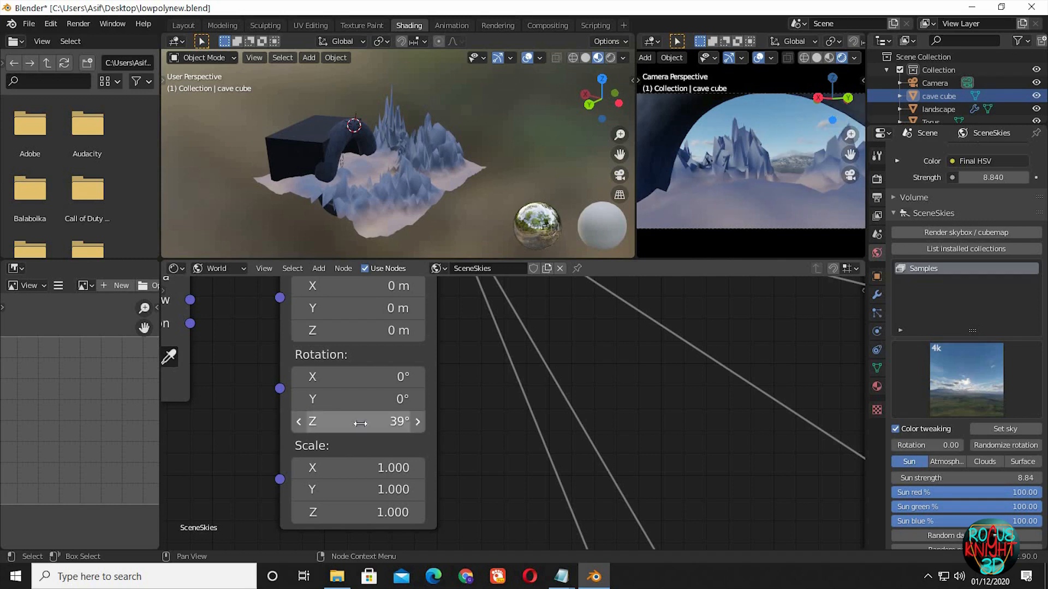
{"action": "left_click", "coordinate": [362, 424]}
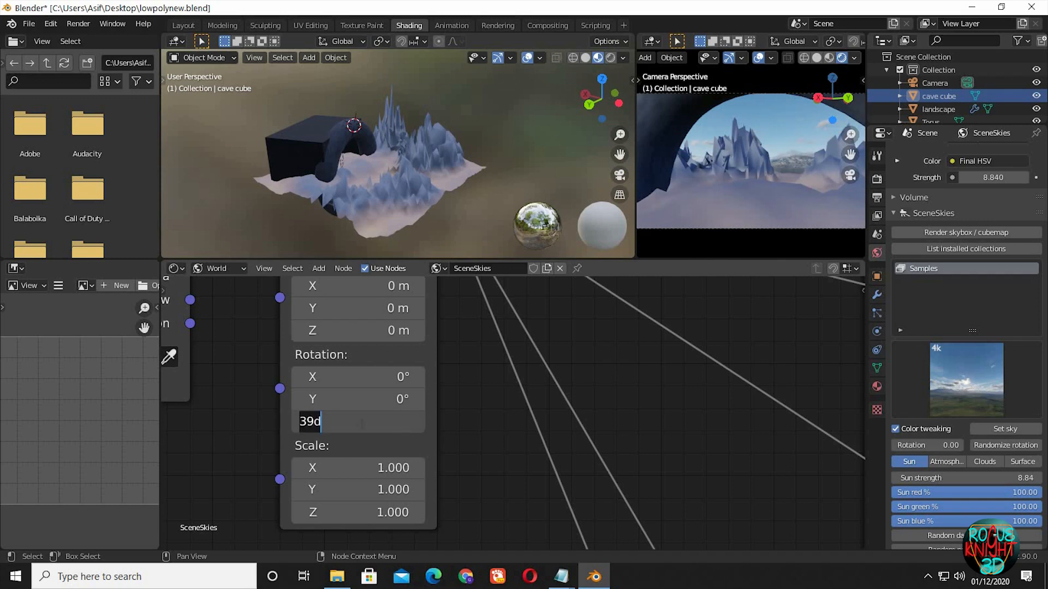
{"action": "type", "text": "-39"}
{"action": "key", "text": "Return"}
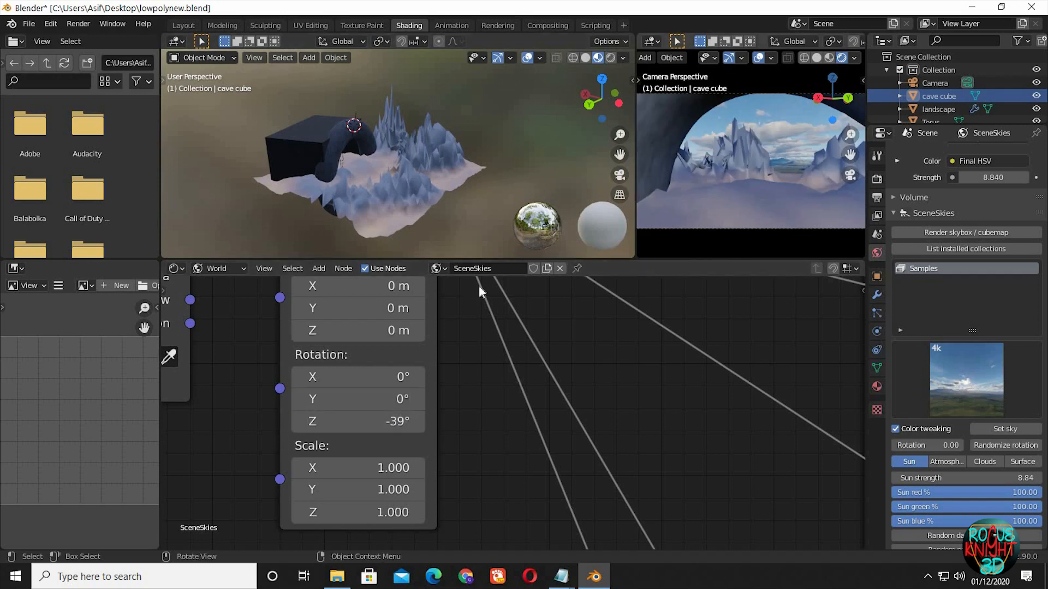
{"action": "left_click_drag", "start_coordinate": [361, 421], "coordinate": [316, 421]}
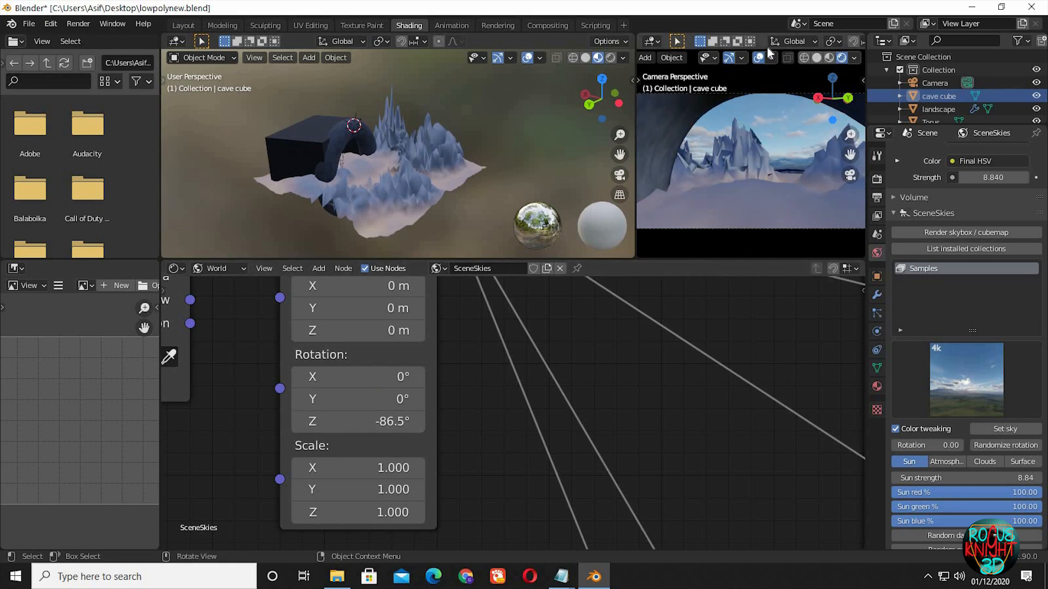
Step: Make a linked duplicate of the landscape in top view, placed about 4.7 m along negative X and 1.3 m along negative Y
{"action": "left_click", "coordinate": [429, 178]}
{"action": "key", "text": "KP_7"}
{"action": "scroll", "coordinate": [474, 185], "scroll_direction": "down", "scroll_amount": 4}
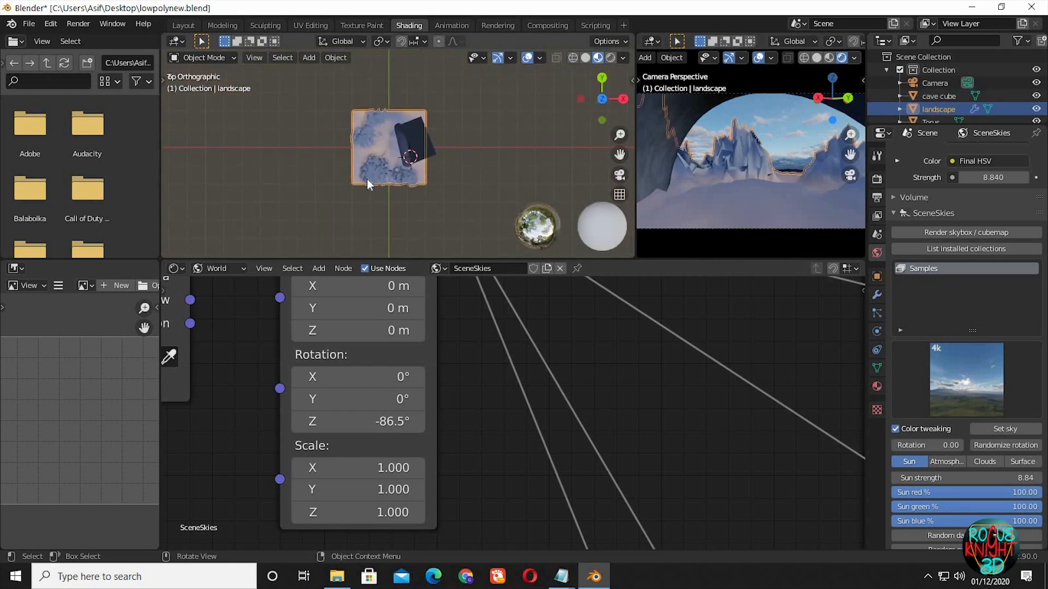
{"action": "key", "text": "shift+d"}
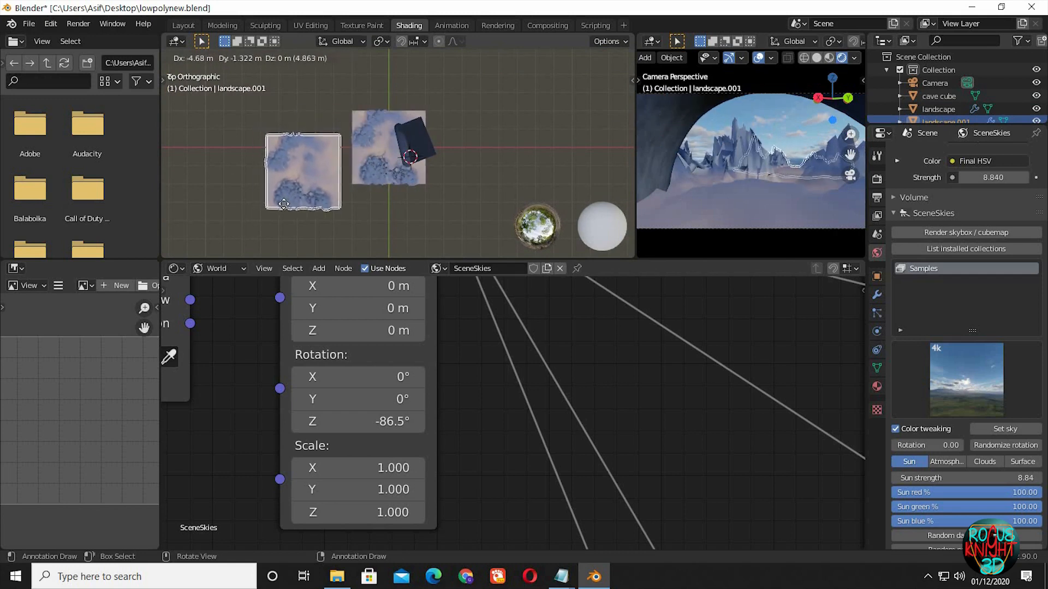
{"action": "left_click", "coordinate": [284, 205]}
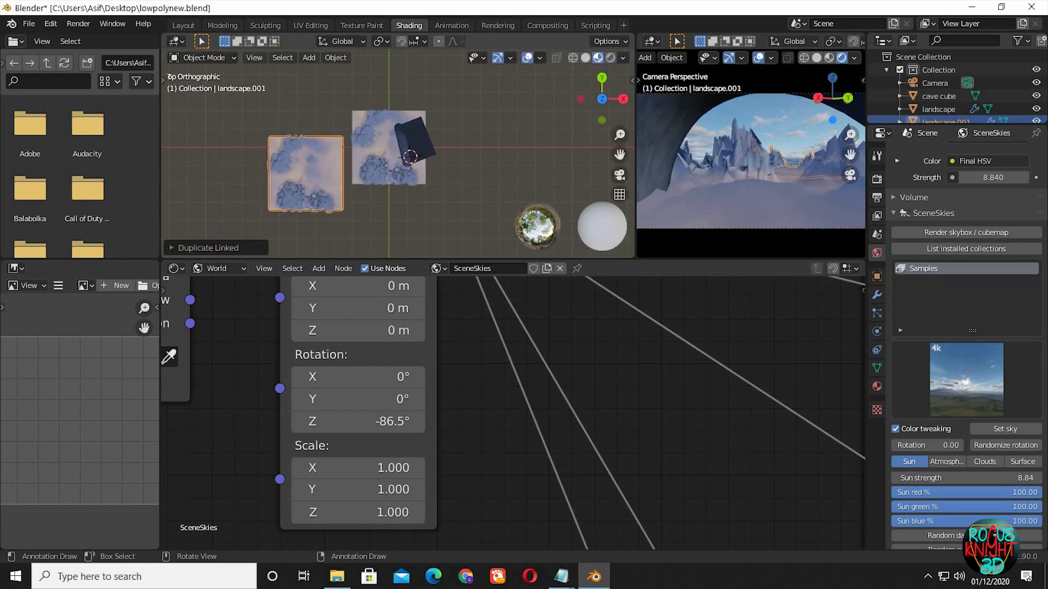
Step: Rotate the landscape copy clockwise about Z and move it about 0.54 m along X to meet the original landscape
{"action": "key", "text": "r"}
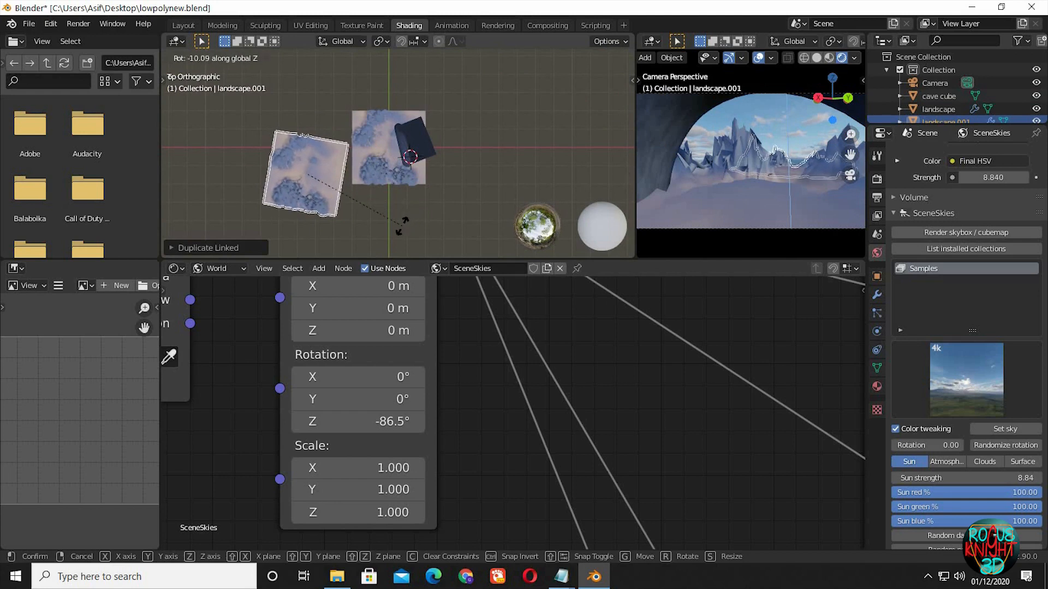
{"action": "left_click", "coordinate": [389, 242]}
{"action": "key", "text": "g"}
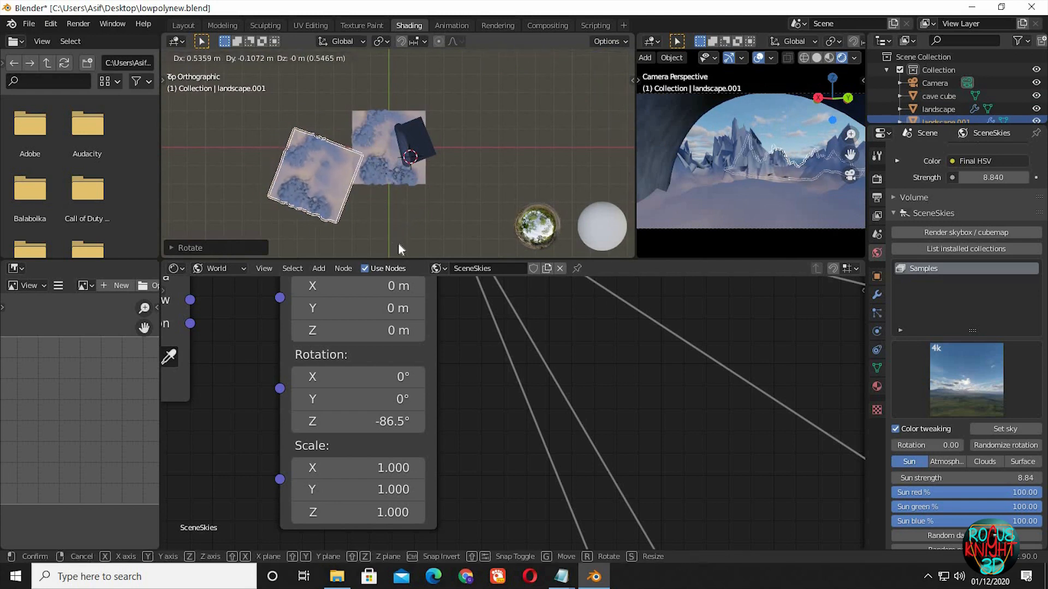
{"action": "left_click", "coordinate": [397, 244]}
Step: Tilt the landscape copy slightly about the global Y axis and check it from the side
{"action": "key", "text": "r"}
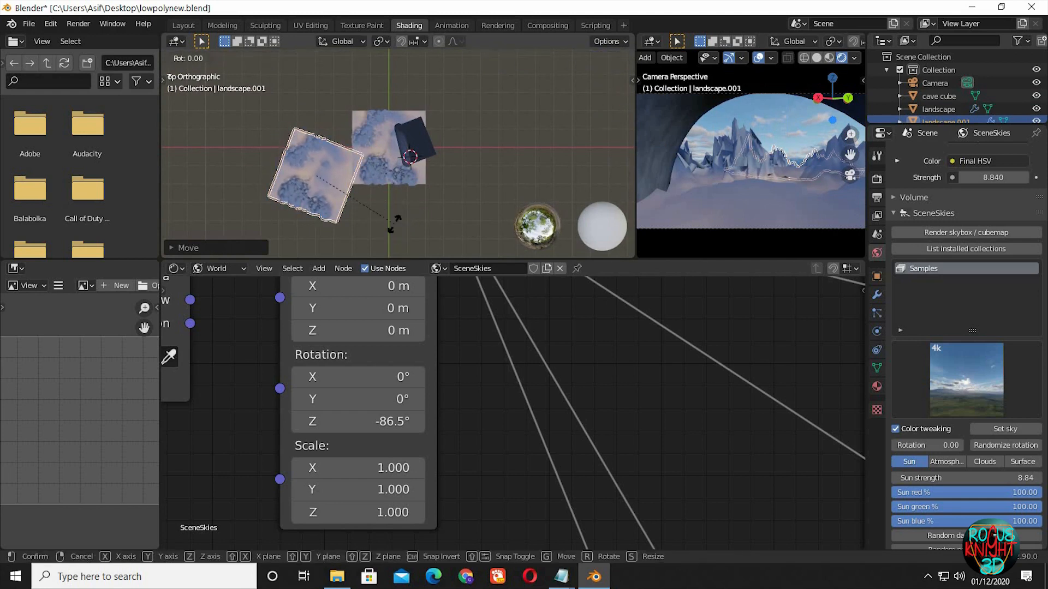
{"action": "key", "text": "x"}
{"action": "key", "text": "y"}
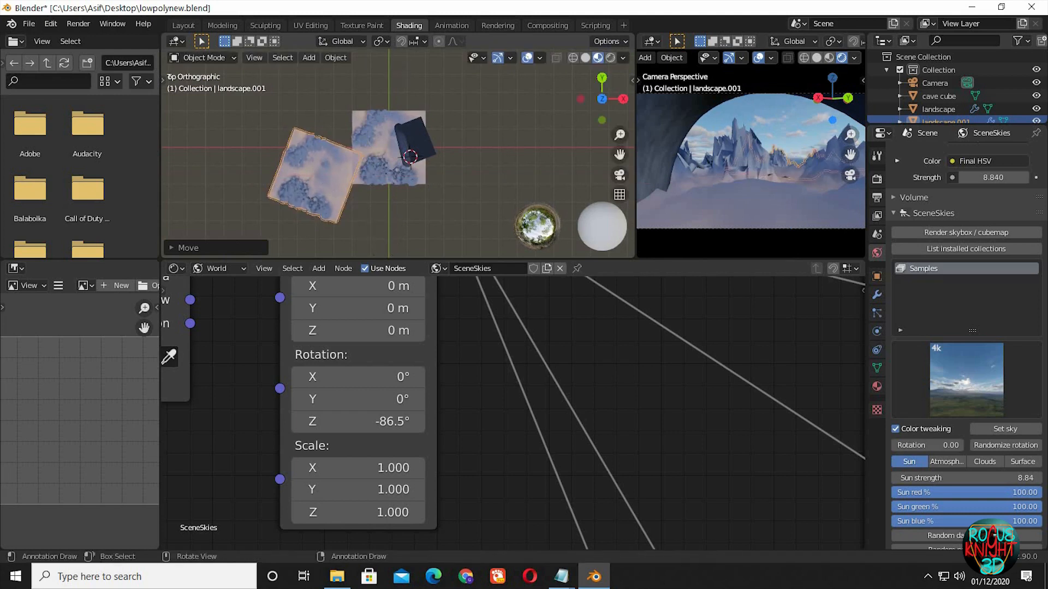
{"action": "left_click", "coordinate": [402, 91]}
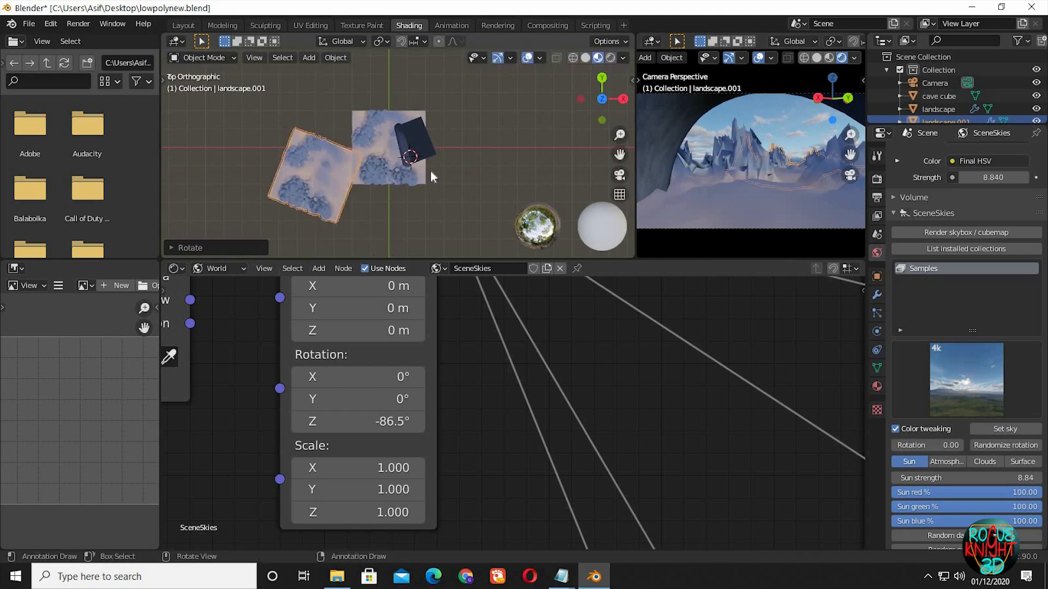
{"action": "middle_click_drag", "start_coordinate": [430, 170], "coordinate": [413, 103]}
{"action": "middle_click_drag", "start_coordinate": [431, 141], "coordinate": [389, 197]}
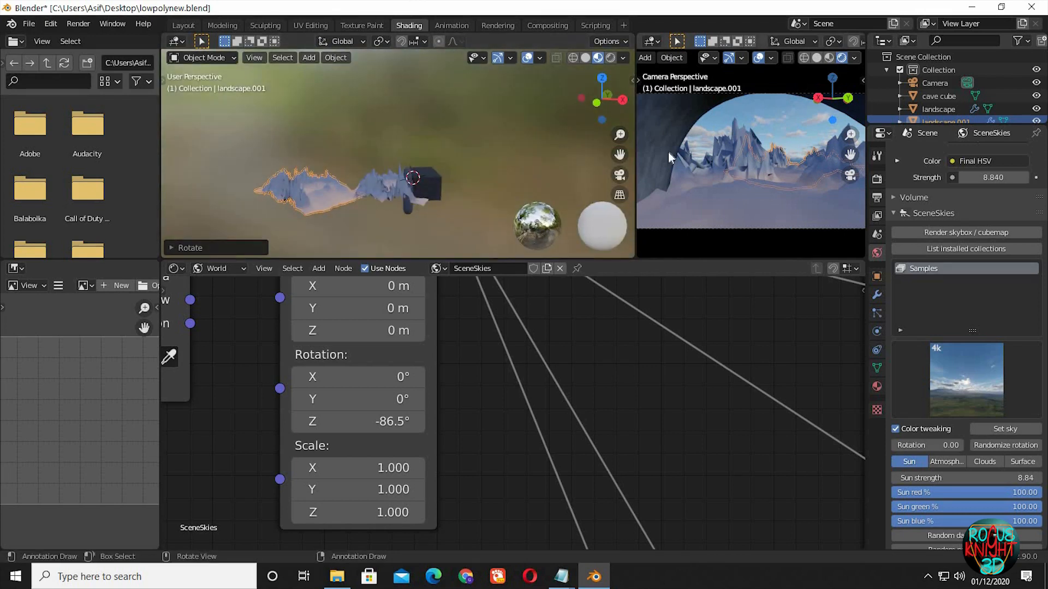
Step: Switch to the Layout workspace and show the camera view in a widened viewport with Rendered shading
{"action": "left_click", "coordinate": [176, 30]}
{"action": "key", "text": "KP_0"}
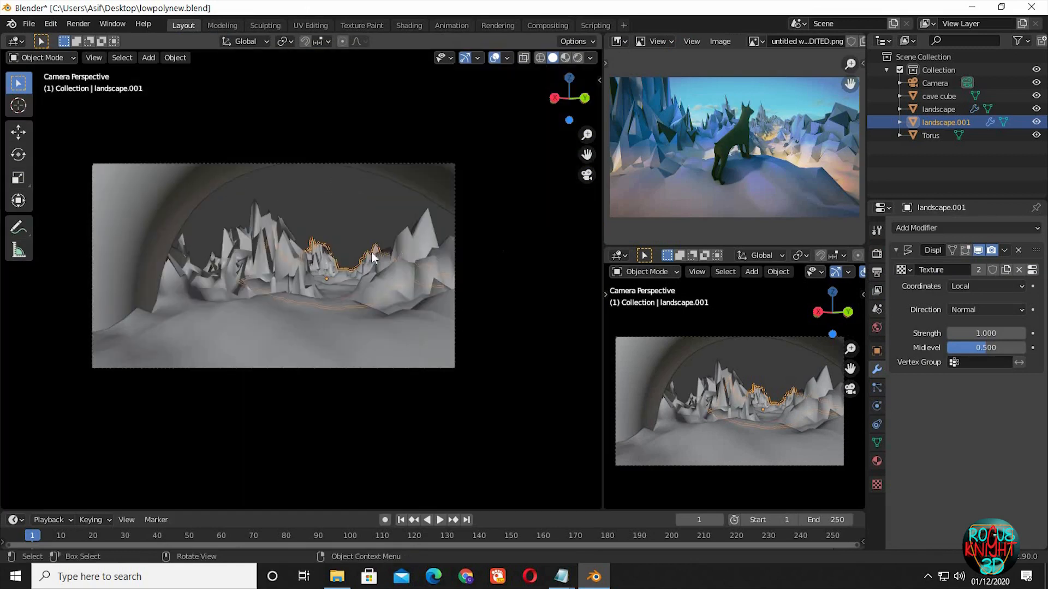
{"action": "left_click_drag", "start_coordinate": [603, 118], "coordinate": [762, 117]}
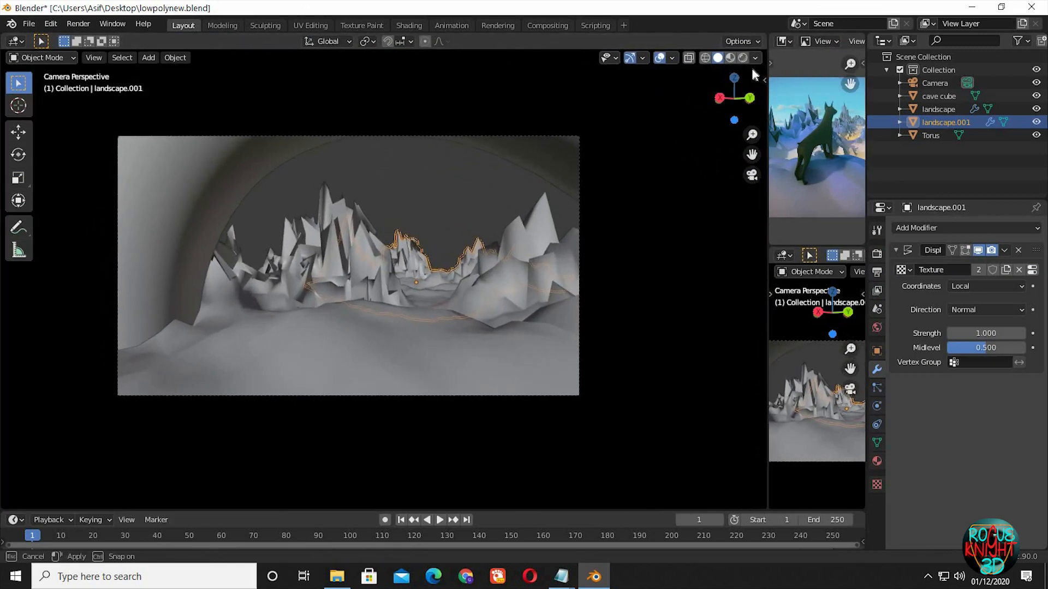
{"action": "left_click", "coordinate": [737, 58]}
Step: Rotate the landscape copy 9.3° about the global Z axis
{"action": "key", "text": "r"}
{"action": "key", "text": "z"}
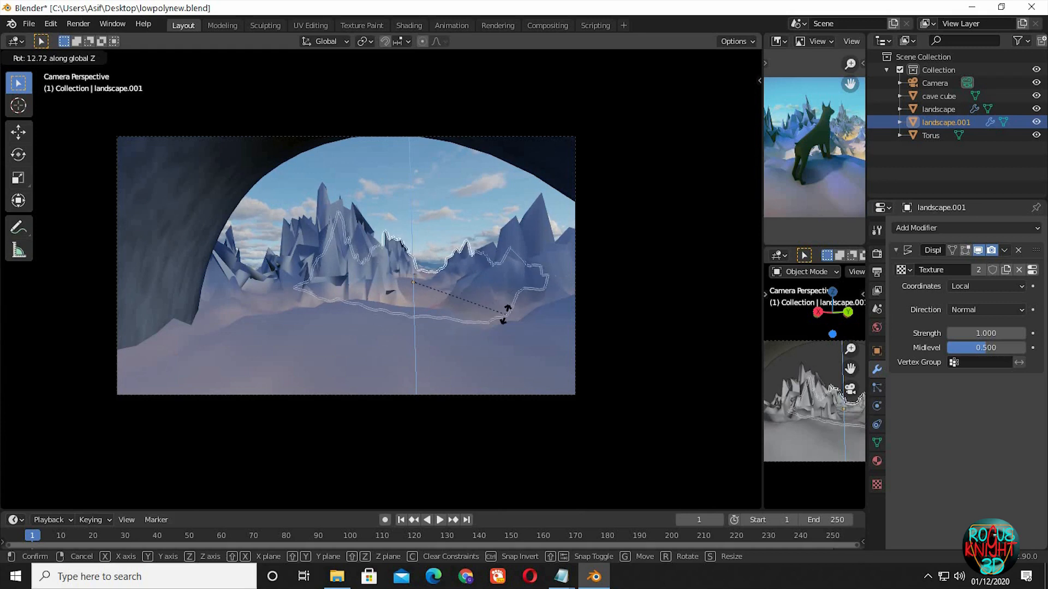
{"action": "left_click", "coordinate": [508, 308]}
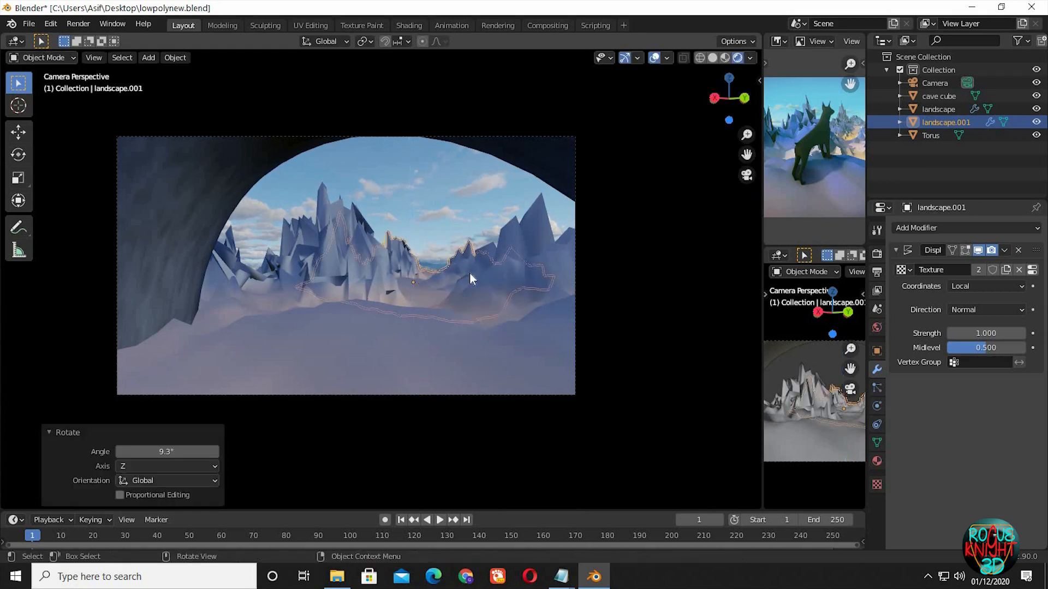
Step: Reselect the landscape copy and rotate it 1.78° about the global Y axis
{"action": "key", "text": "alt+a"}
{"action": "left_click", "coordinate": [466, 283]}
{"action": "key", "text": "r"}
{"action": "key", "text": "y"}
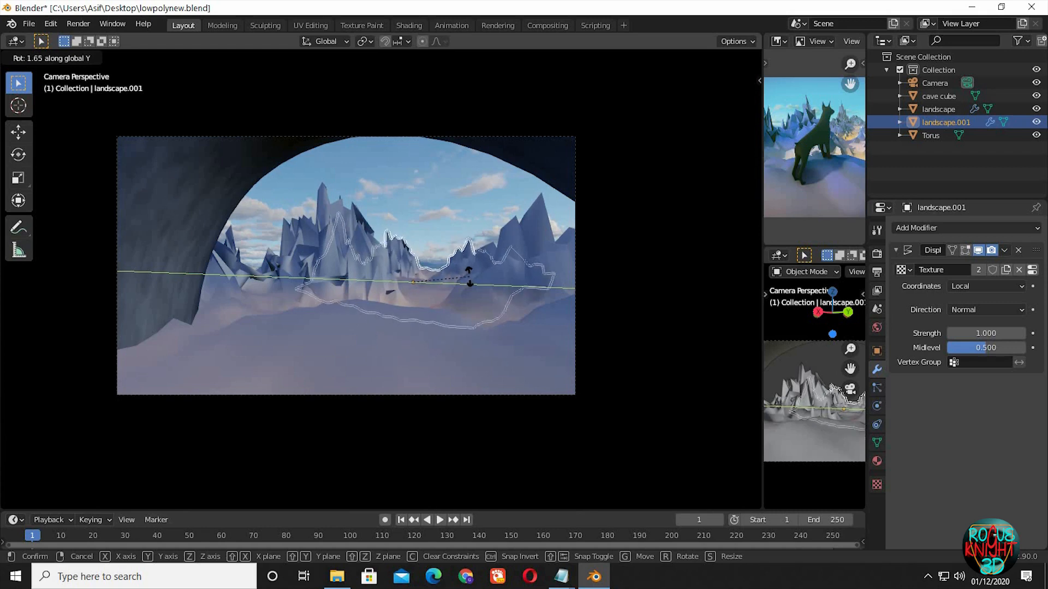
{"action": "left_click", "coordinate": [489, 289]}
Step: Adjust the landscape copy's height along the global Z axis and deselect it
{"action": "key", "text": "g"}
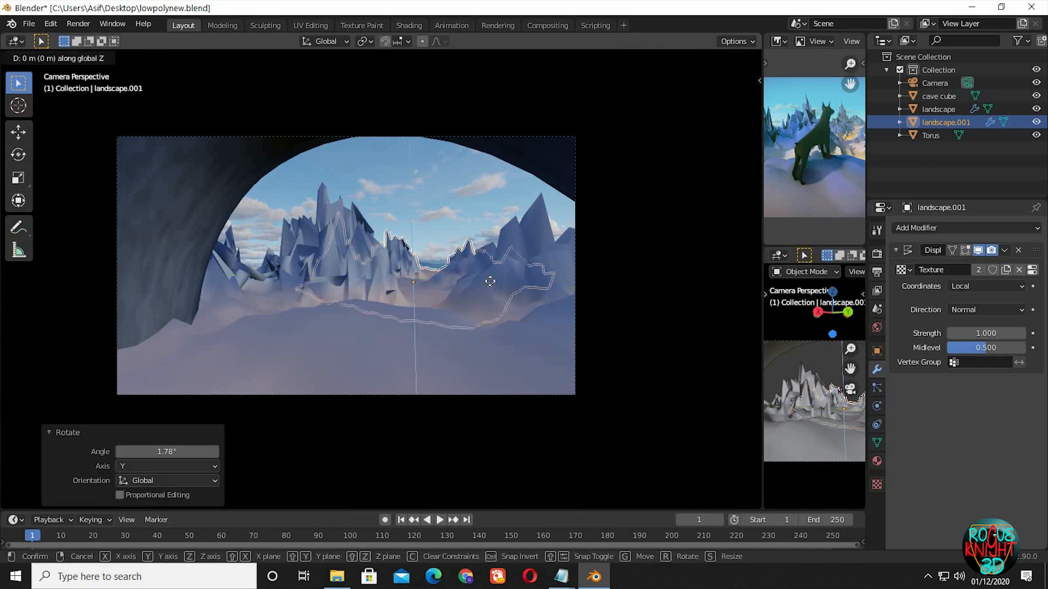
{"action": "key", "text": "z"}
{"action": "left_click", "coordinate": [460, 239]}
{"action": "left_click", "coordinate": [454, 206]}
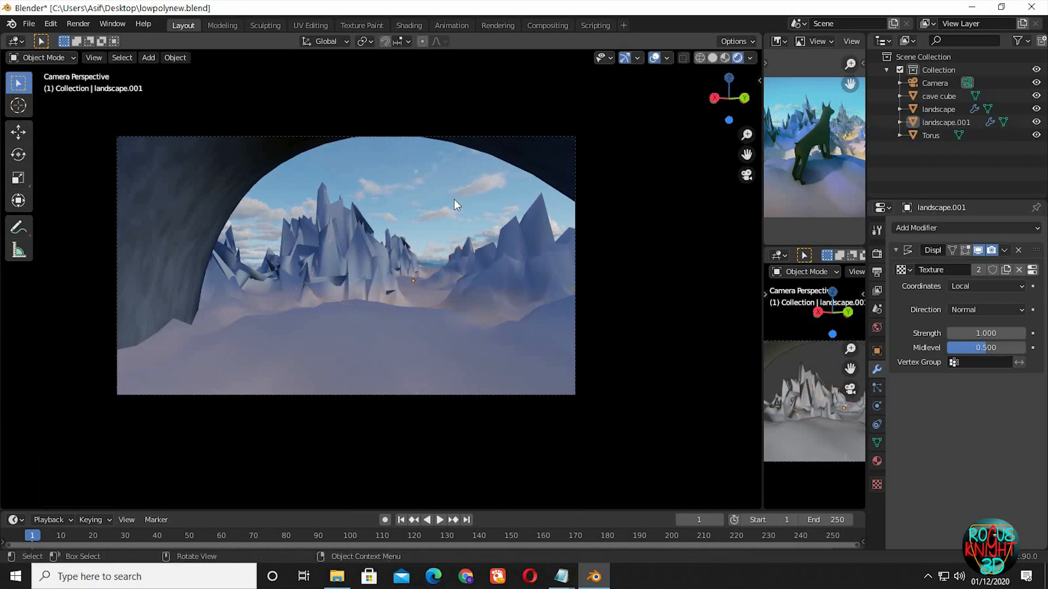
Step: Rotate the first landscape copy 8.44° about the global Z axis and deselect it
{"action": "left_click", "coordinate": [480, 299]}
{"action": "key", "text": "r"}
{"action": "key", "text": "z"}
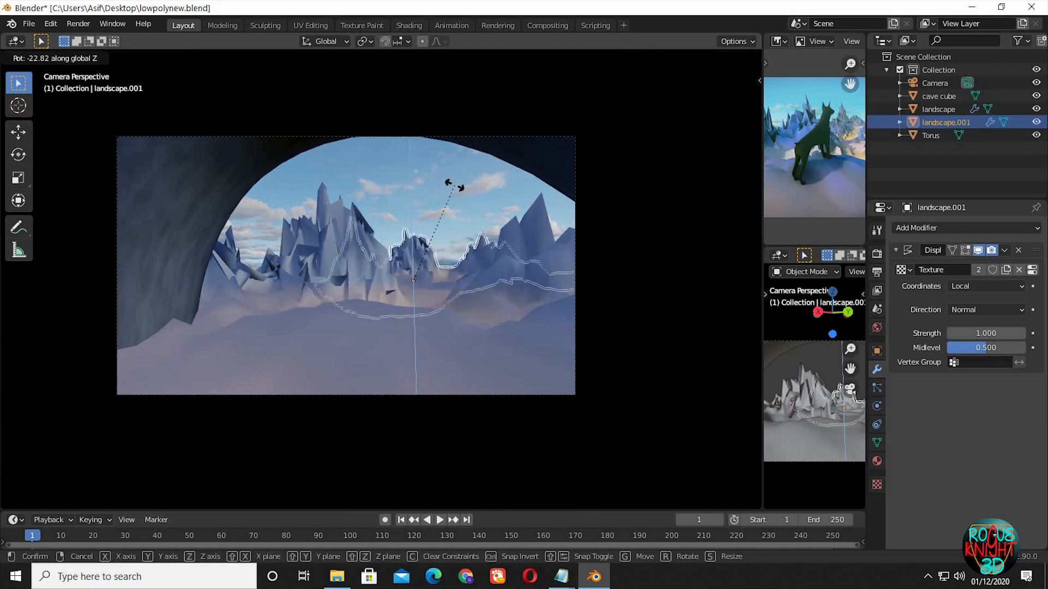
{"action": "left_click", "coordinate": [466, 194]}
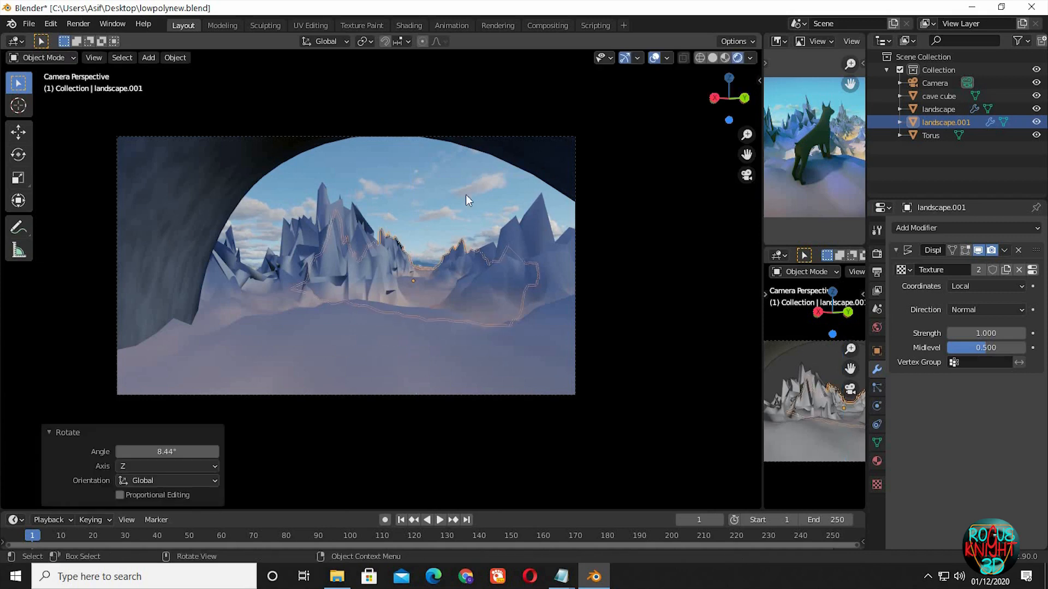
{"action": "left_click", "coordinate": [464, 194]}
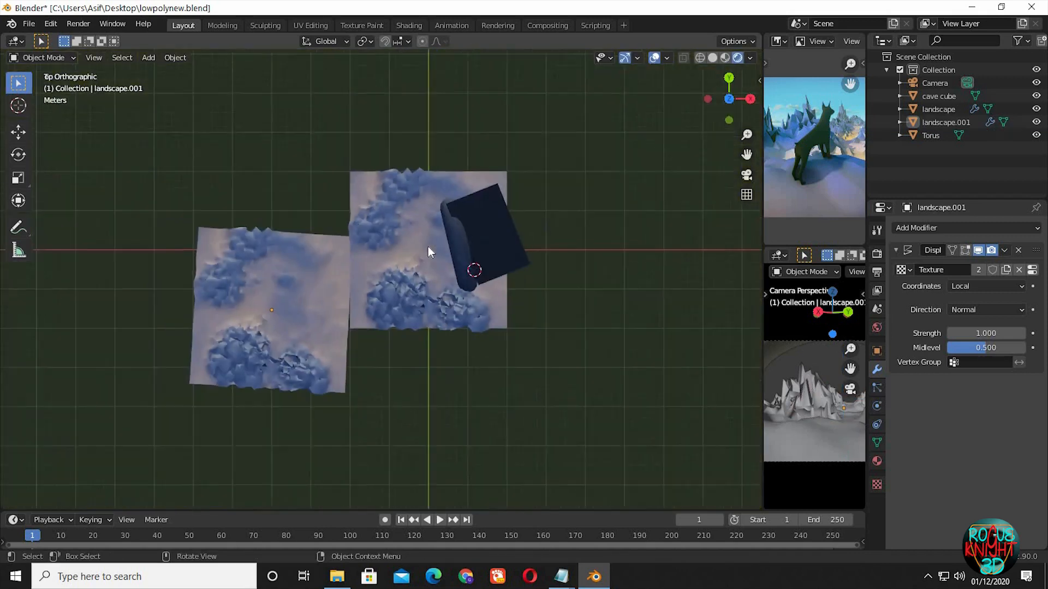
Step: Make a linked duplicate of the landscape copy in top view and offset it about -4.55 m in X and -0.58 m in Y
{"action": "scroll", "coordinate": [428, 247], "scroll_direction": "down", "scroll_amount": 2}
{"action": "key", "text": "shift+d"}
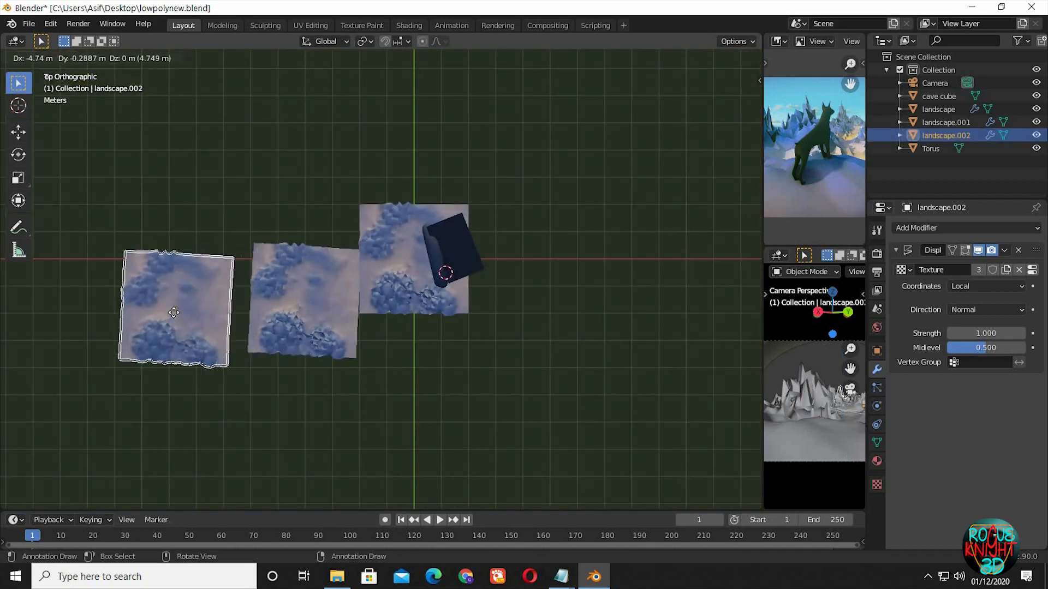
{"action": "left_click", "coordinate": [197, 318]}
Step: Return to the camera view, rotate the new landscape duplicate about 92° around the global Z axis and deselect it
{"action": "key", "text": "KP_0"}
{"action": "key", "text": "r"}
{"action": "key", "text": "z"}
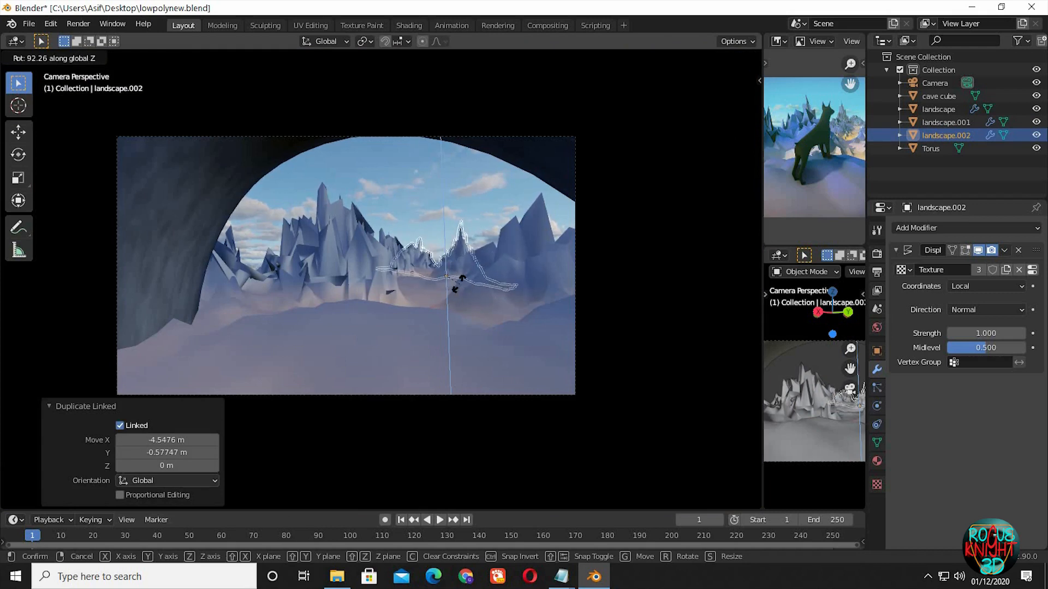
{"action": "left_click", "coordinate": [460, 284]}
{"action": "left_click", "coordinate": [476, 217]}
{"action": "scroll", "coordinate": [486, 235], "scroll_direction": "up", "scroll_amount": 3}
{"action": "middle_click_drag", "start_coordinate": [535, 270], "coordinate": [527, 279], "text": "shift"}
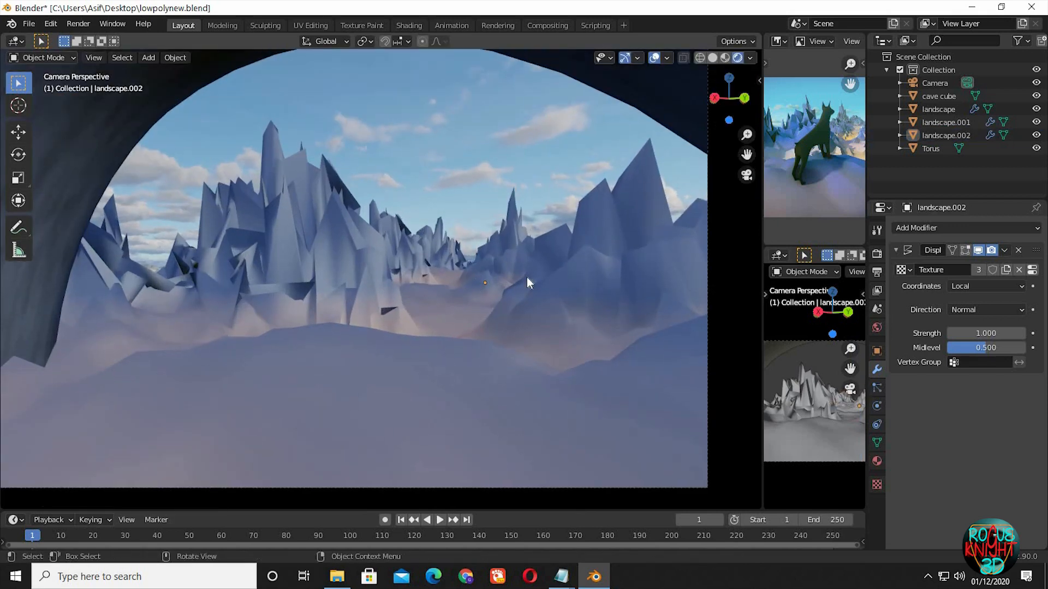
Step: Reselect the farthest landscape duplicate, rotate it about 0.05° around global Y and -75° around global Z
{"action": "left_click", "coordinate": [528, 278]}
{"action": "key", "text": "r"}
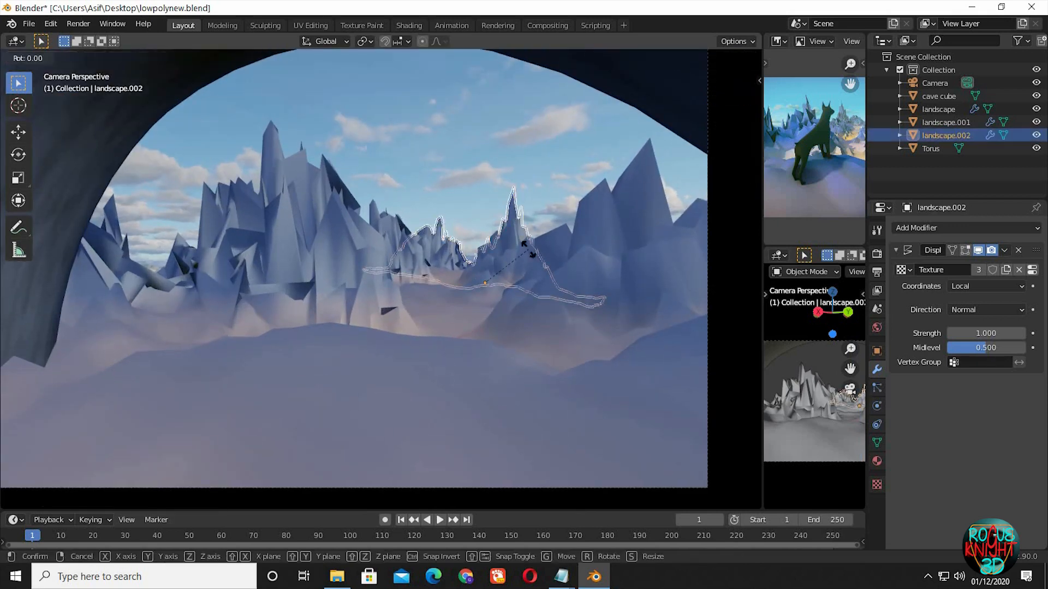
{"action": "key", "text": "y"}
{"action": "left_click", "coordinate": [530, 267]}
{"action": "key", "text": "r"}
{"action": "key", "text": "z"}
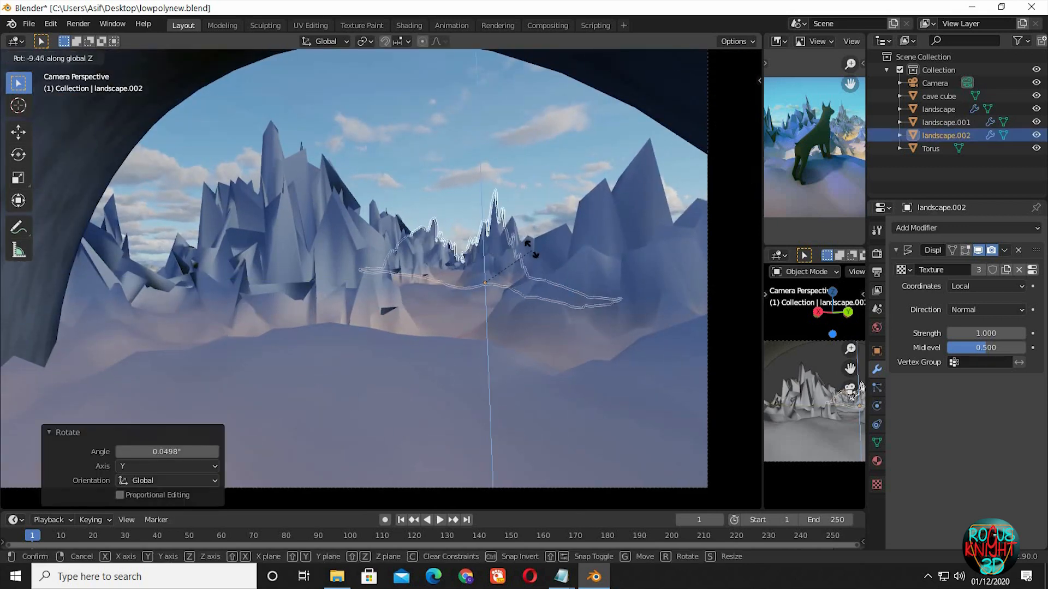
{"action": "left_click", "coordinate": [511, 243]}
Step: Shift the farthest landscape duplicate along the global Y axis in two moves and deselect it
{"action": "key", "text": "g"}
{"action": "key", "text": "y"}
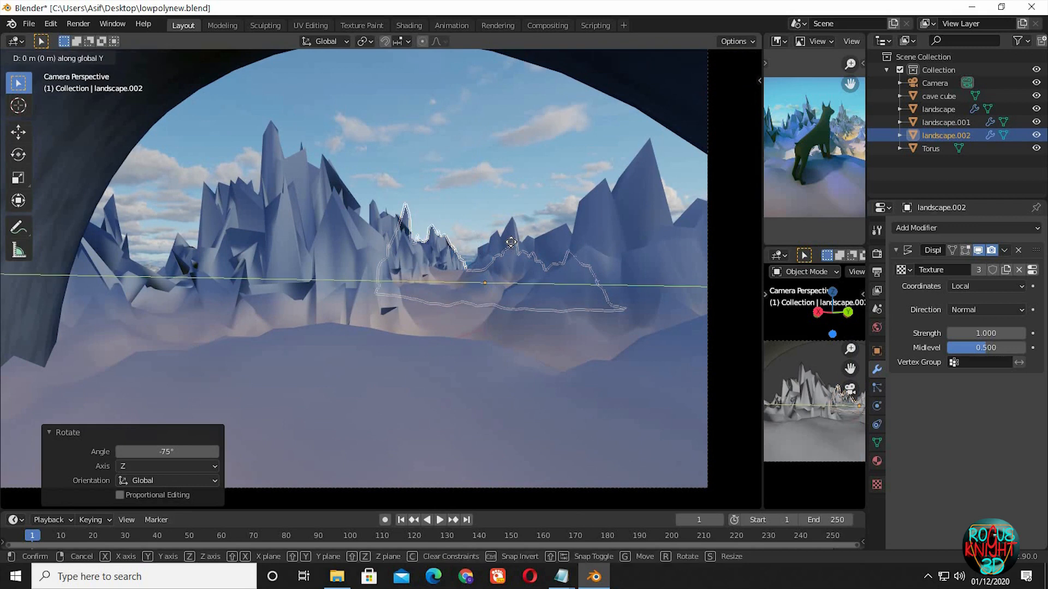
{"action": "left_click", "coordinate": [487, 244]}
{"action": "left_click", "coordinate": [470, 234]}
{"action": "left_click", "coordinate": [490, 278]}
{"action": "key", "text": "g"}
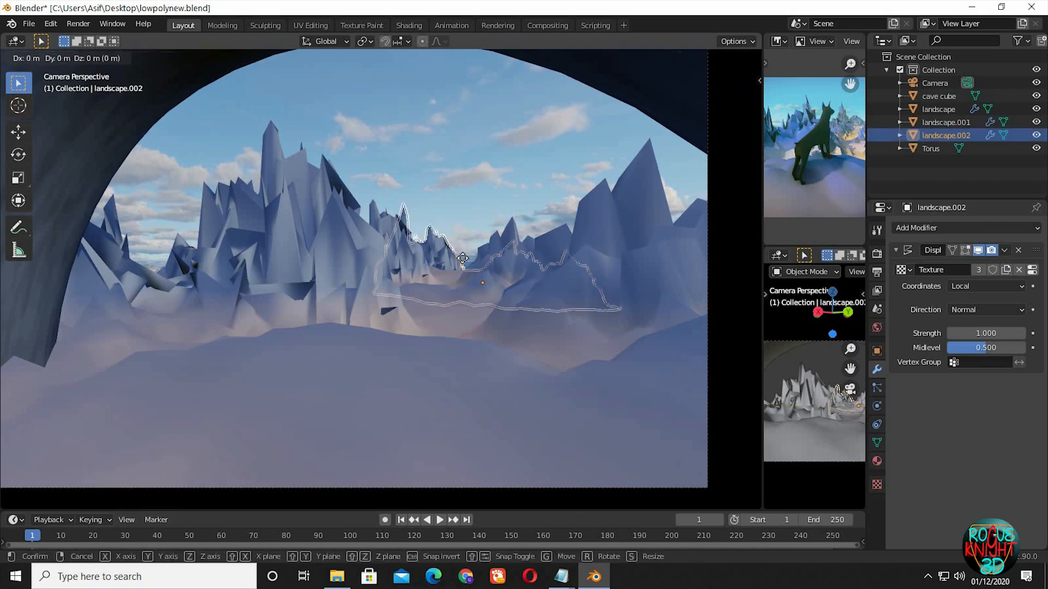
{"action": "key", "text": "y"}
{"action": "left_click", "coordinate": [704, 278]}
{"action": "left_click", "coordinate": [458, 201]}
Step: Rotate the farthest landscape duplicate about the global Z axis twice to rearrange the distant peaks, then deselect it
{"action": "left_click", "coordinate": [511, 281]}
{"action": "key", "text": "r"}
{"action": "key", "text": "z"}
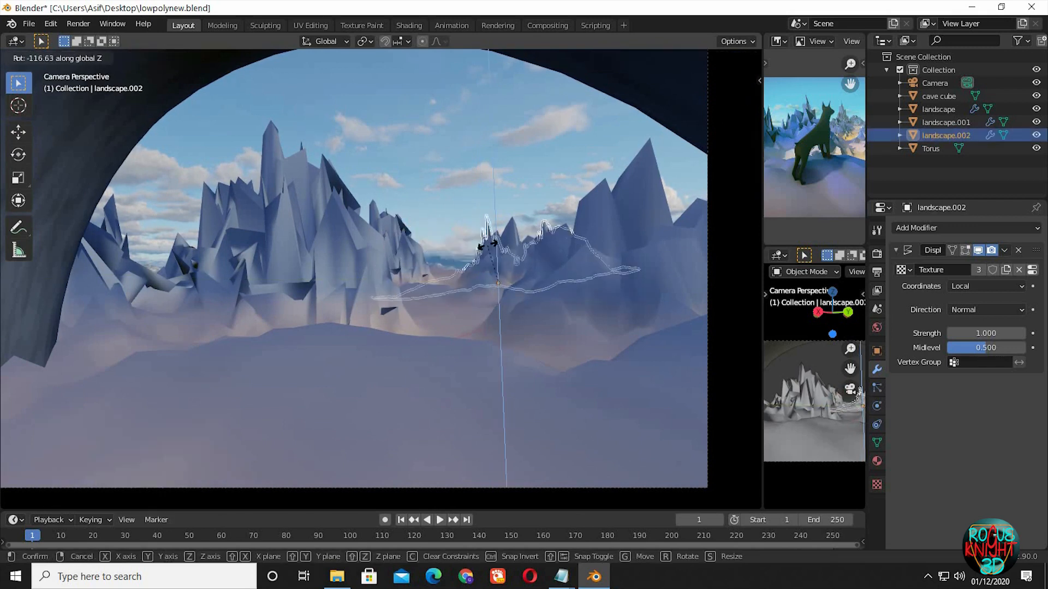
{"action": "left_click", "coordinate": [516, 264]}
{"action": "left_click", "coordinate": [499, 196]}
{"action": "left_click", "coordinate": [472, 244]}
{"action": "key", "text": "r"}
{"action": "key", "text": "z"}
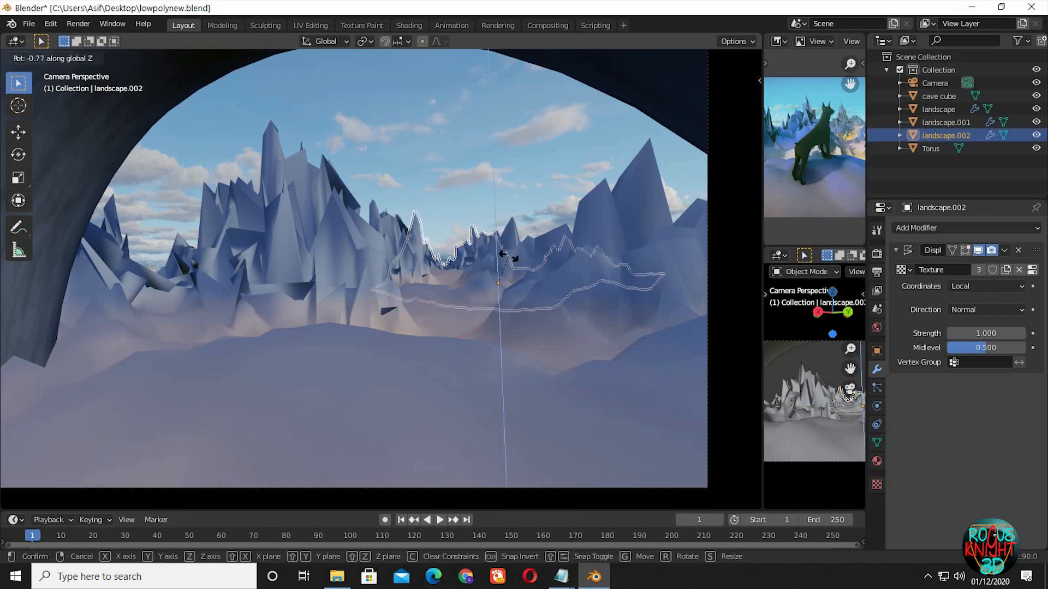
{"action": "left_click", "coordinate": [534, 297]}
{"action": "left_click", "coordinate": [532, 213]}
Step: Raise the farthest landscape duplicate about 0.048 m in Z, shift it about -0.214 m in Y and deselect it
{"action": "left_click", "coordinate": [538, 279]}
{"action": "key", "text": "g"}
{"action": "key", "text": "z"}
{"action": "left_click", "coordinate": [528, 260]}
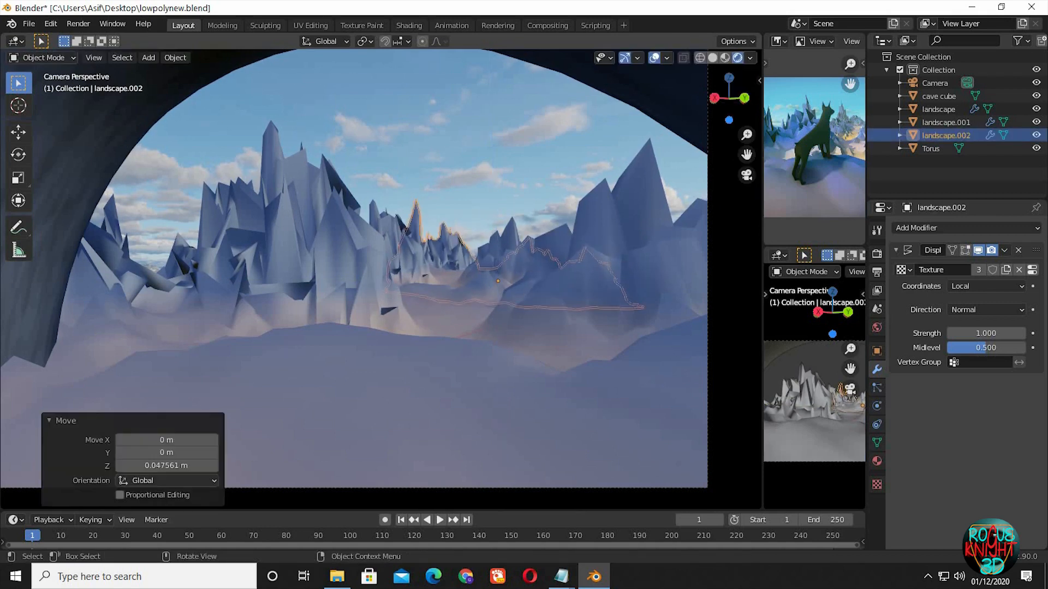
{"action": "key", "text": "g"}
{"action": "key", "text": "y"}
{"action": "left_click", "coordinate": [488, 190]}
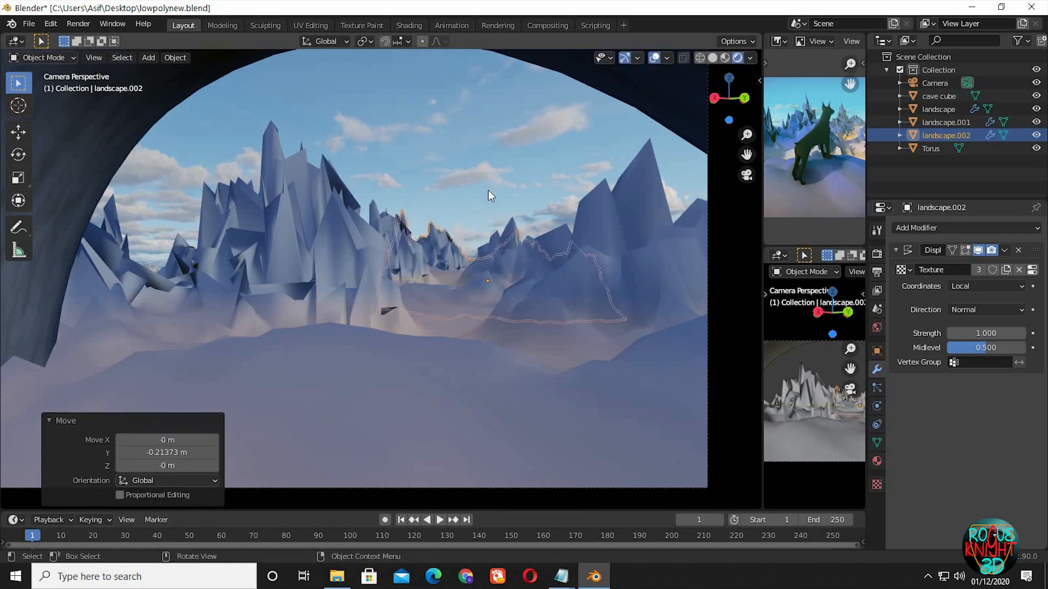
{"action": "left_click", "coordinate": [490, 198]}
{"action": "scroll", "coordinate": [493, 195], "scroll_direction": "down", "scroll_amount": 4}
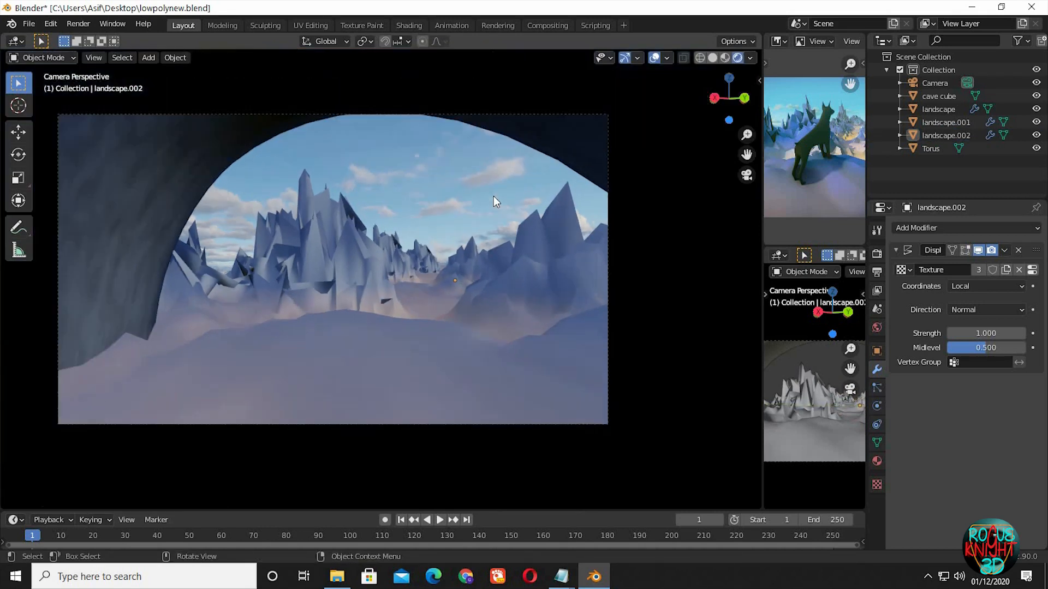
Step: Select the camera and turn on the display of its Limits in the camera data settings
{"action": "left_click", "coordinate": [571, 144]}
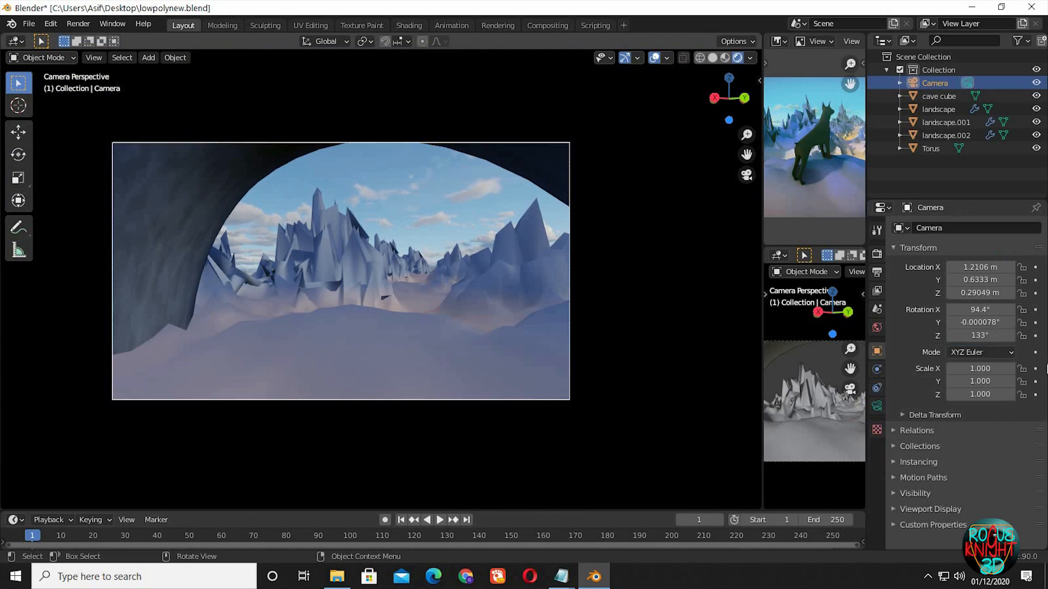
{"action": "left_click", "coordinate": [877, 406]}
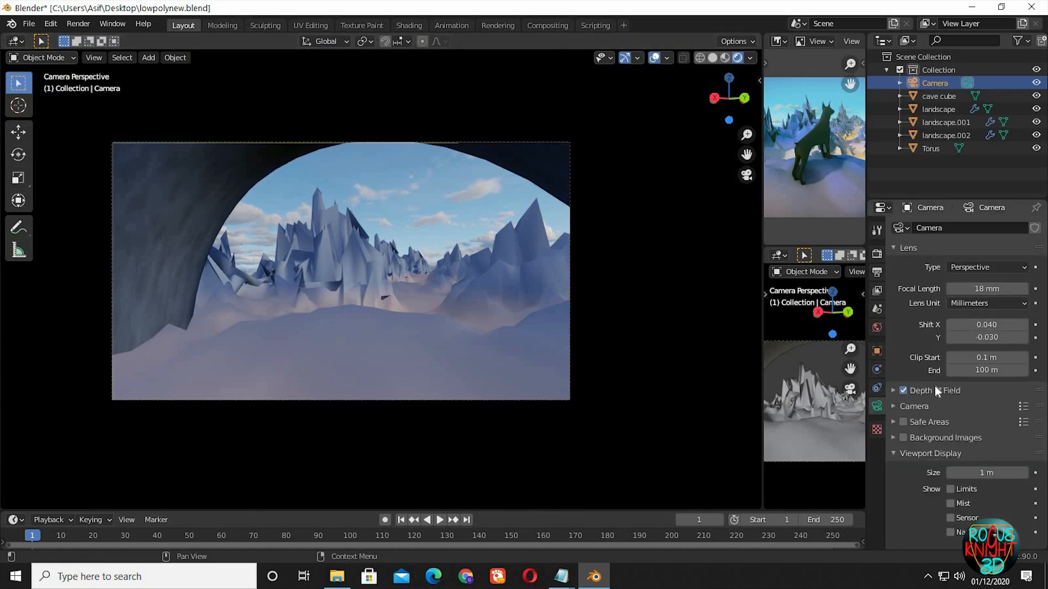
{"action": "scroll", "coordinate": [935, 384], "scroll_direction": "down", "scroll_amount": 3}
{"action": "left_click", "coordinate": [951, 425]}
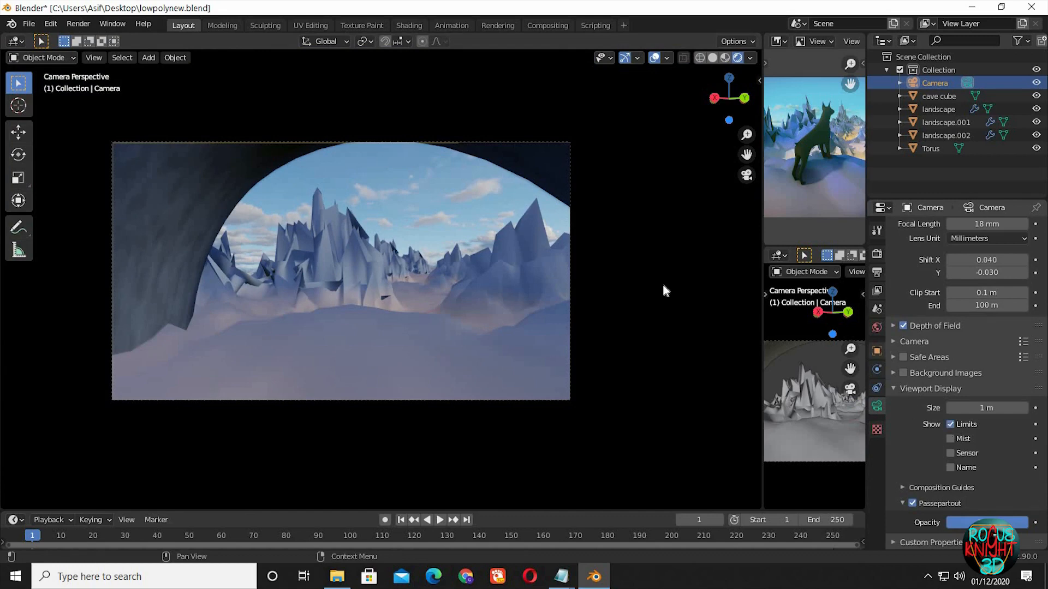
Step: Set the camera's depth of field to a focus distance of 0.91 m, F-Stop 3.0 and 10 aperture blades
{"action": "mouse_move", "coordinate": [662, 281]}
{"action": "middle_mouse_down"}
{"action": "mouse_move", "coordinate": [577, 316]}
{"action": "mouse_move", "coordinate": [582, 284]}
{"action": "mouse_move", "coordinate": [650, 256]}
{"action": "mouse_move", "coordinate": [642, 276]}
{"action": "mouse_move", "coordinate": [666, 262]}
{"action": "middle_mouse_up"}
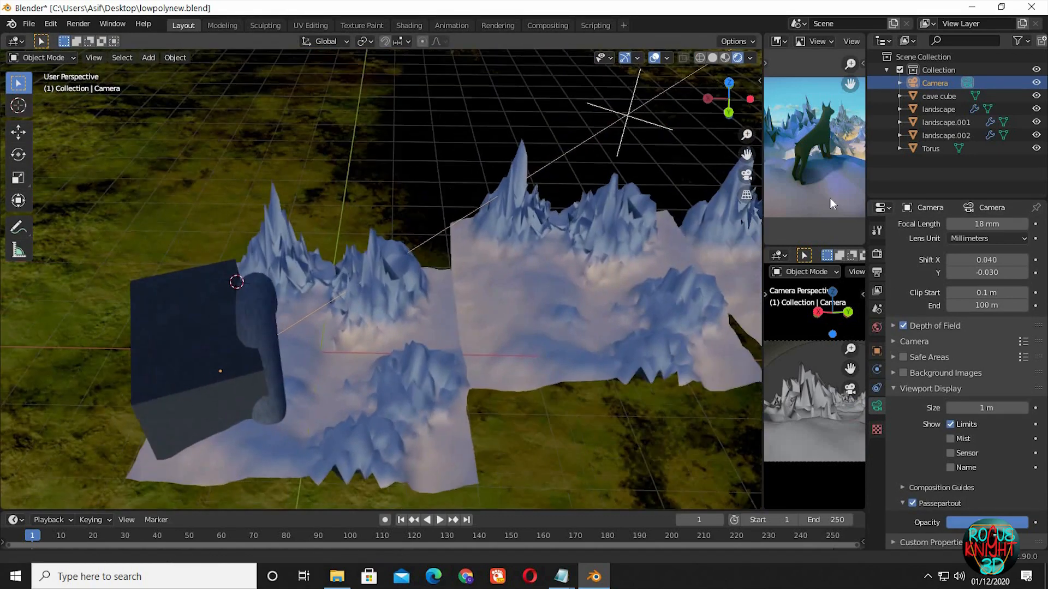
{"action": "left_click", "coordinate": [894, 326]}
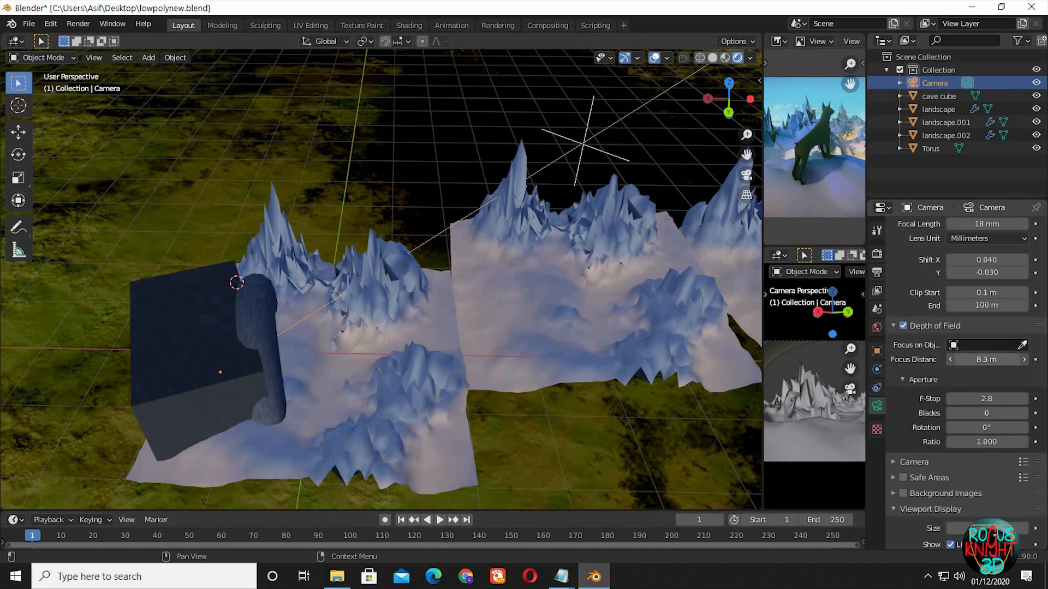
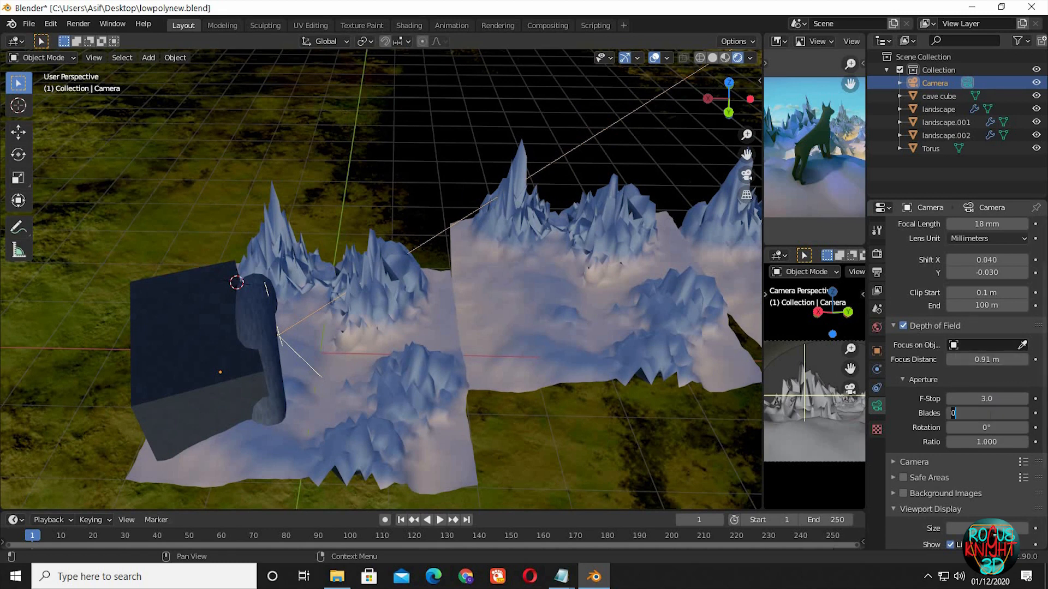
{"action": "left_click", "coordinate": [984, 399]}
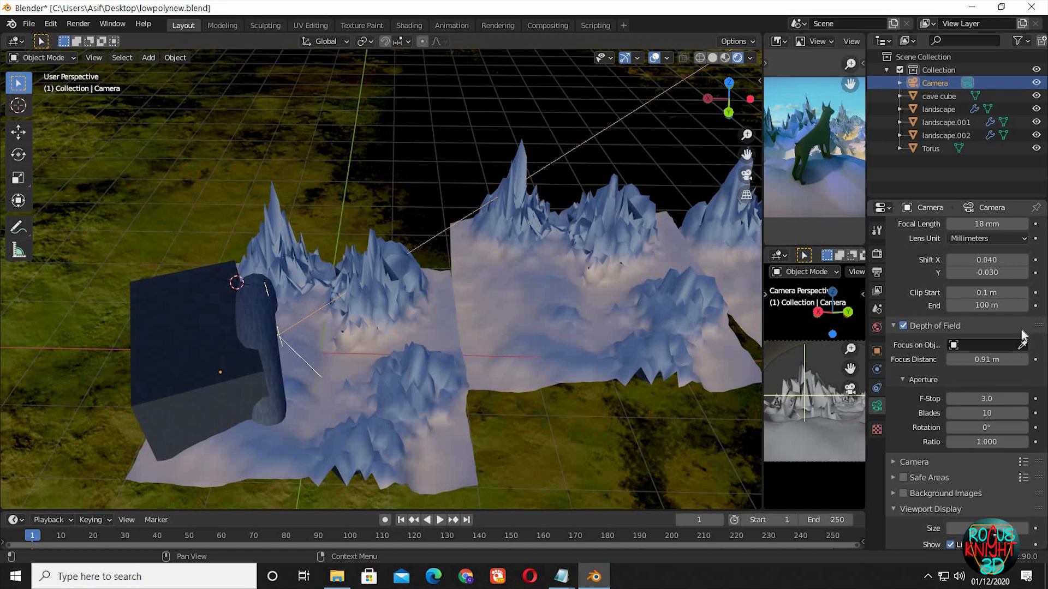
Step: Save the Blender file
{"action": "scroll", "coordinate": [1023, 336], "scroll_direction": "up", "scroll_amount": 3}
{"action": "scroll", "coordinate": [506, 158], "scroll_direction": "down", "scroll_amount": 6}
{"action": "key", "text": "ctrl+s"}
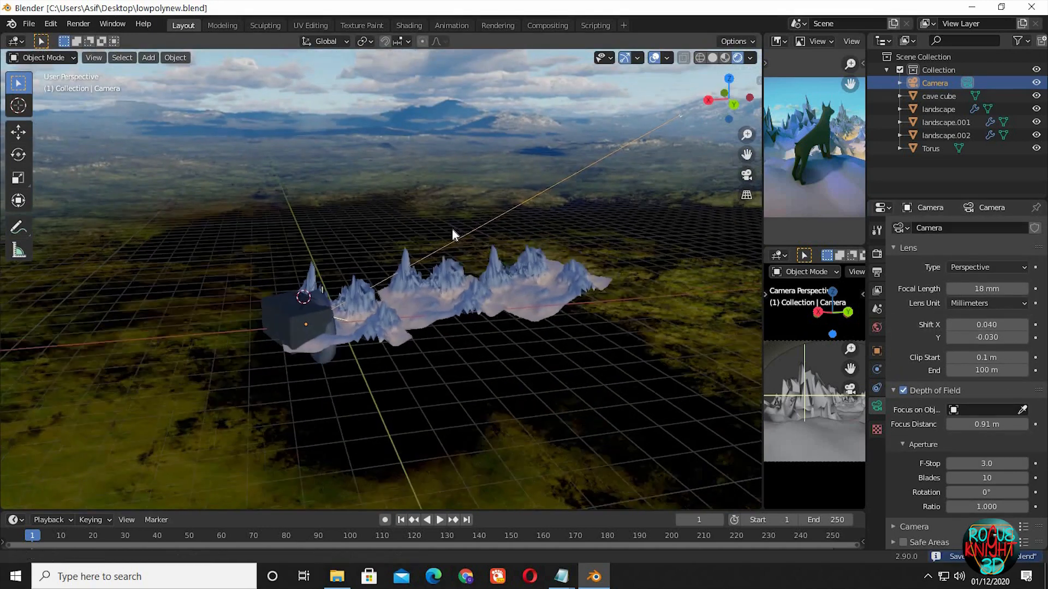
Step: Add a cube mesh to the snowy landscape scene
{"action": "middle_click_drag", "start_coordinate": [452, 229], "coordinate": [468, 274], "text": "shift"}
{"action": "scroll", "coordinate": [469, 274], "scroll_direction": "up", "scroll_amount": 2}
{"action": "middle_click_drag", "start_coordinate": [477, 219], "coordinate": [457, 243], "text": "shift"}
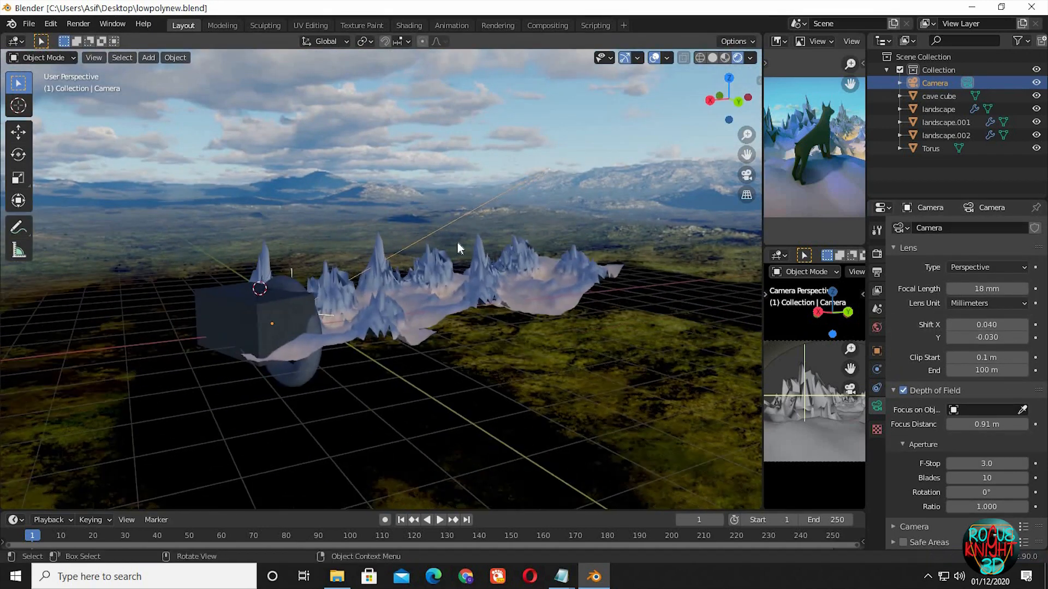
{"action": "key", "text": "shift+a"}
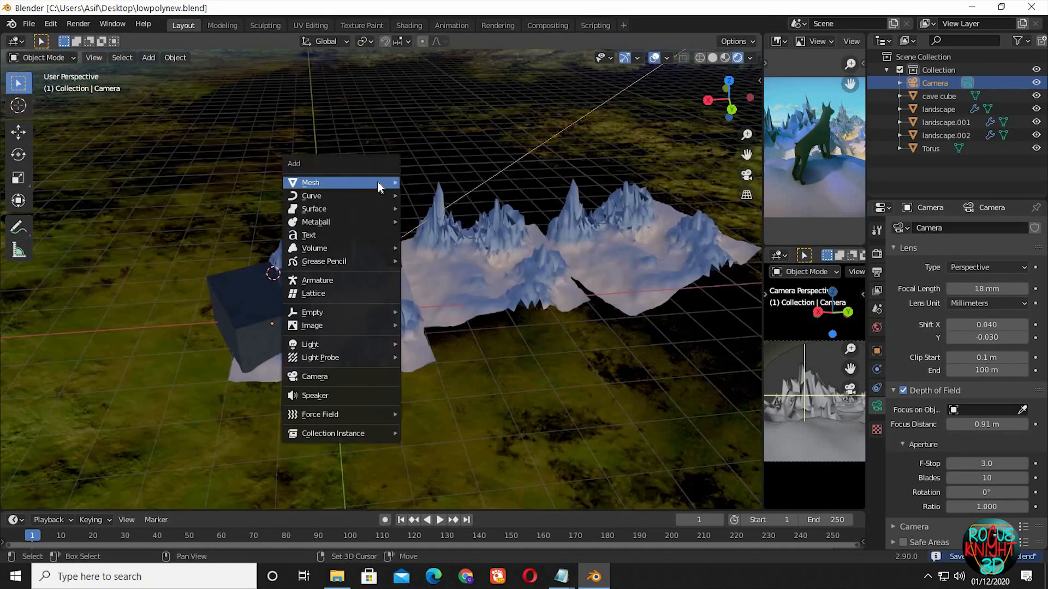
{"action": "mouse_move", "coordinate": [378, 183]}
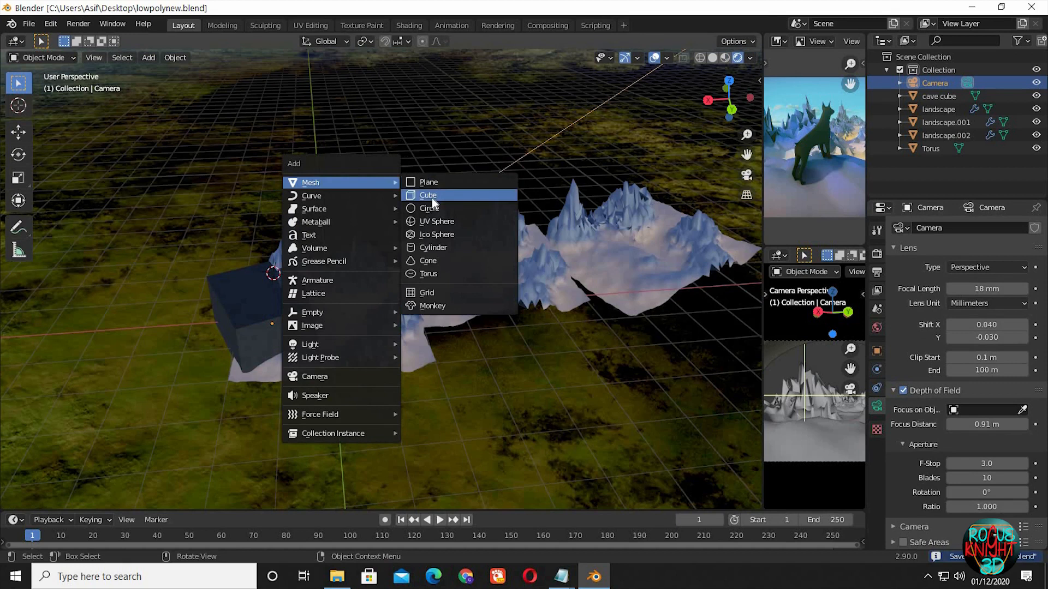
{"action": "left_click", "coordinate": [431, 196]}
Step: From the top view, scale the cube about 5.1 times in X and Y without changing its height
{"action": "key", "text": "KP_7"}
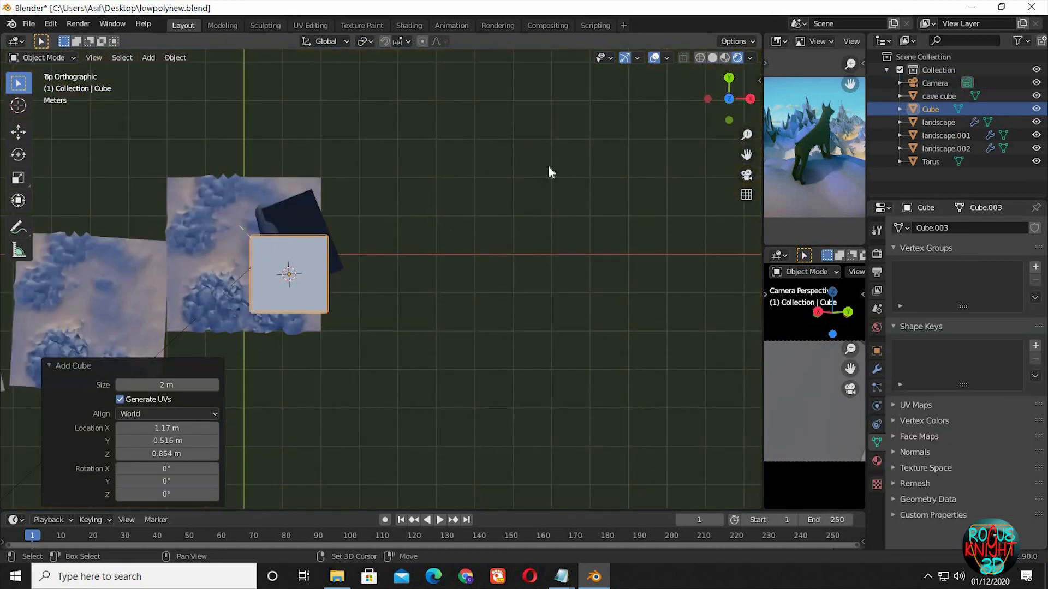
{"action": "middle_click_drag", "start_coordinate": [361, 333], "coordinate": [560, 223], "text": "shift"}
{"action": "scroll", "coordinate": [553, 235], "scroll_direction": "down", "scroll_amount": 3}
{"action": "key", "text": "s"}
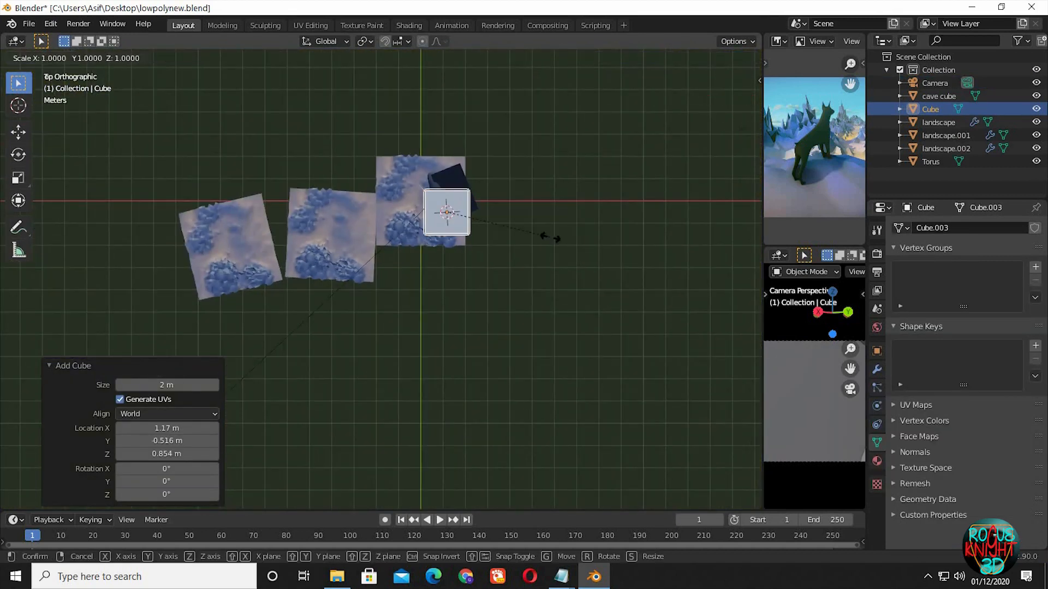
{"action": "key", "text": "shift+z"}
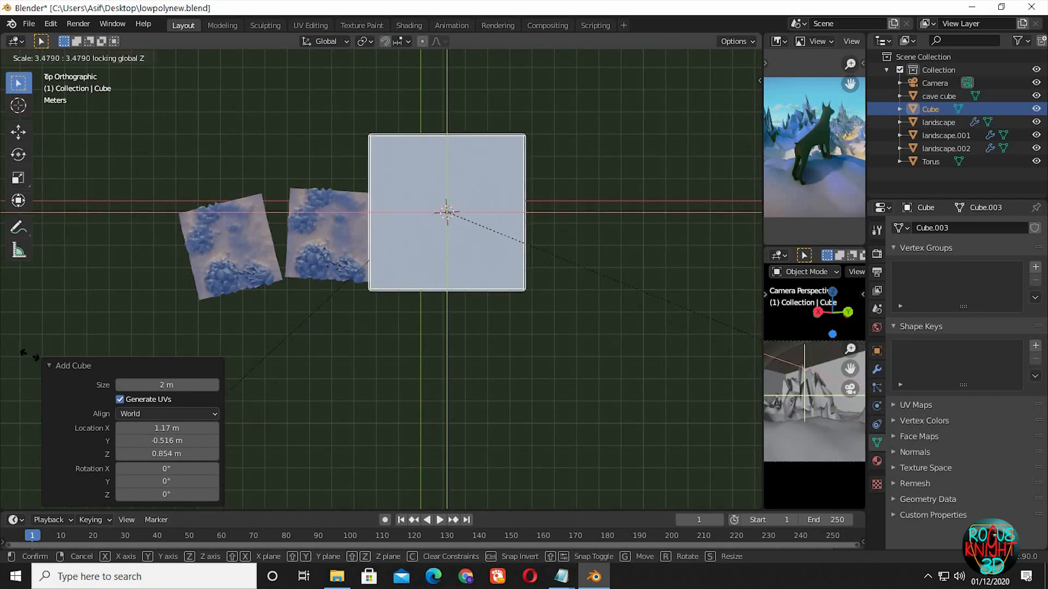
{"action": "left_click", "coordinate": [205, 453]}
Step: Move the cube about -2.65 m in X and -0.77 m in Y, and stretch it about 1.64 times along X
{"action": "key", "text": "g"}
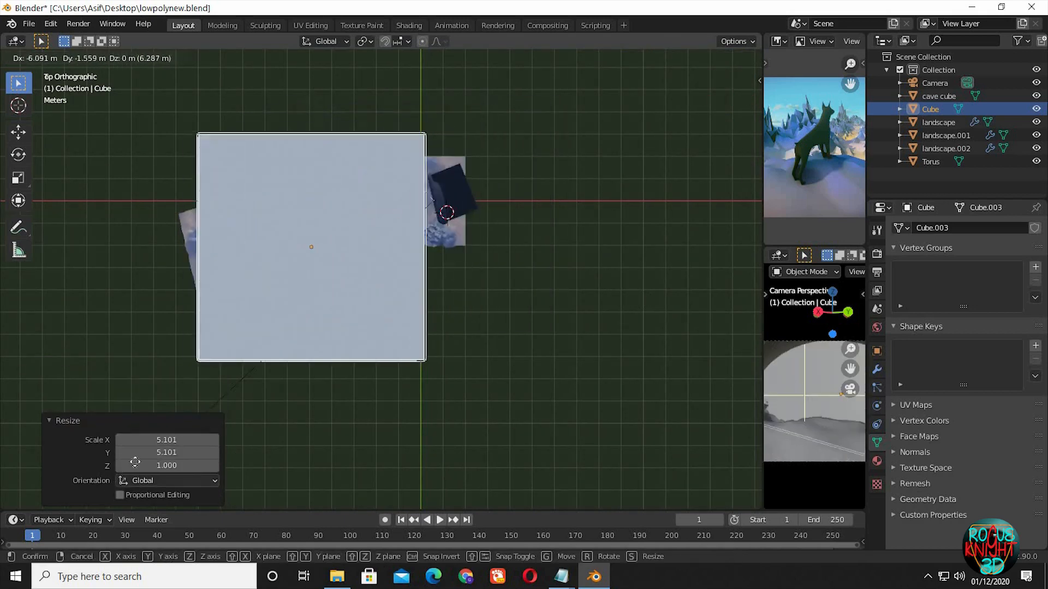
{"action": "left_click", "coordinate": [174, 467]}
{"action": "key", "text": "s"}
{"action": "key", "text": "x"}
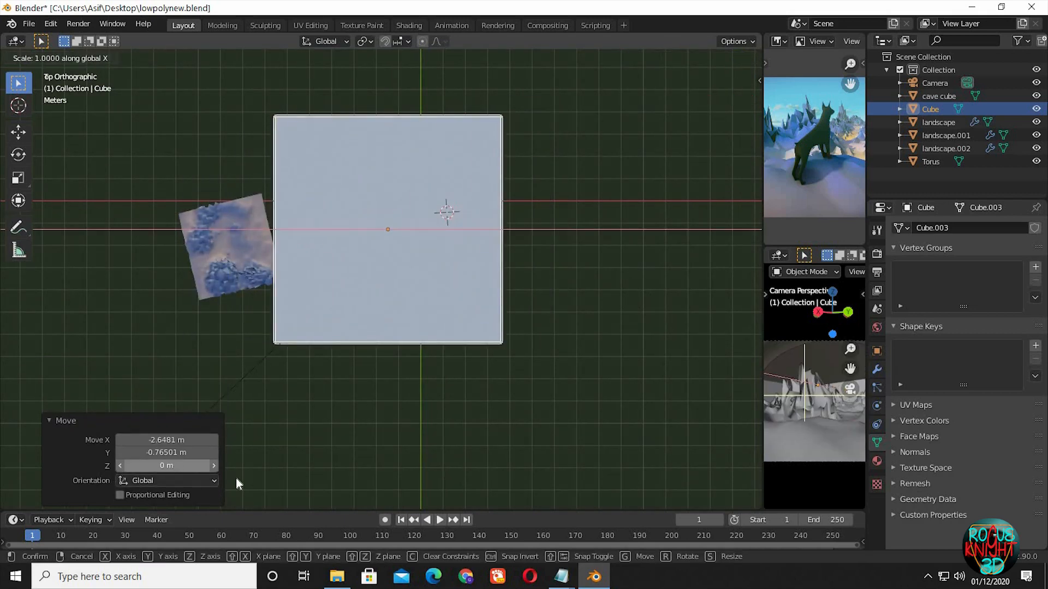
{"action": "left_click", "coordinate": [657, 396]}
Step: Shift the cube about -3.65 m along X and, in wireframe shading, fine-tune its position around the three landscape pieces
{"action": "key", "text": "g"}
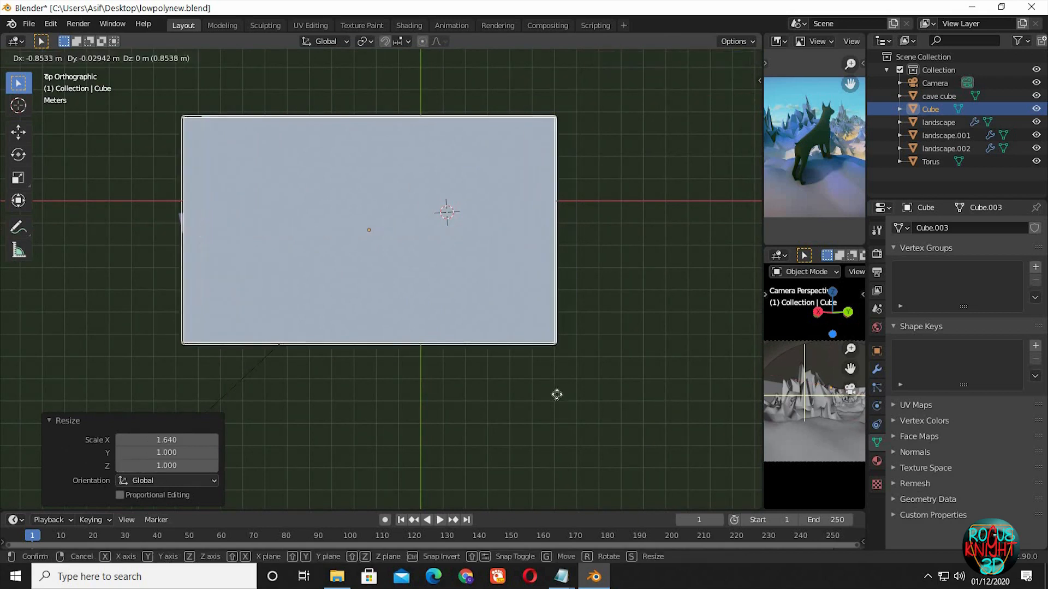
{"action": "key", "text": "x"}
{"action": "left_click", "coordinate": [728, 158]}
{"action": "left_click", "coordinate": [701, 59]}
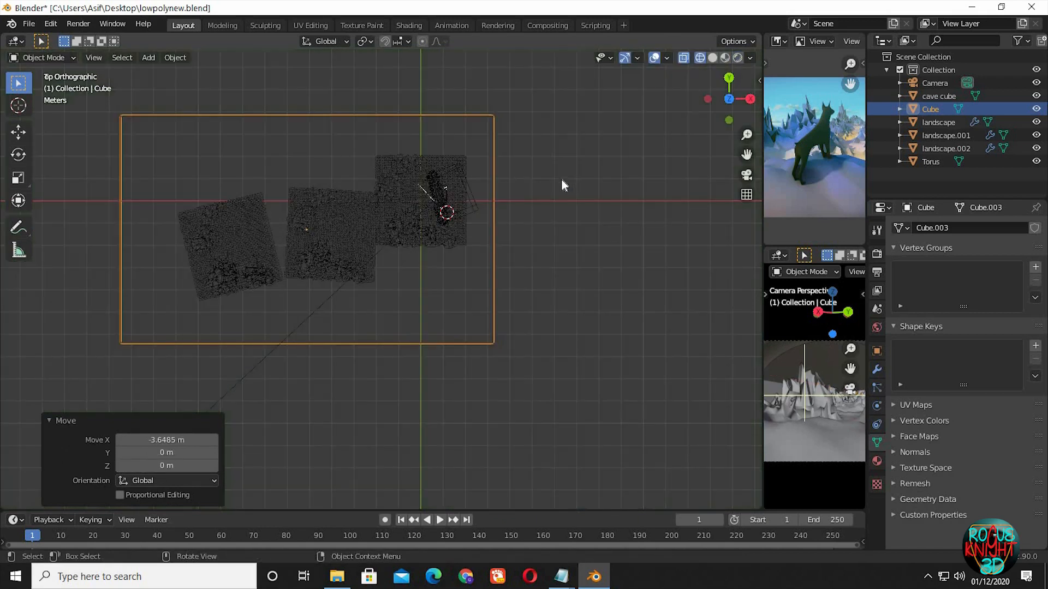
{"action": "key", "text": "g"}
{"action": "left_click", "coordinate": [580, 215]}
{"action": "key", "text": "g"}
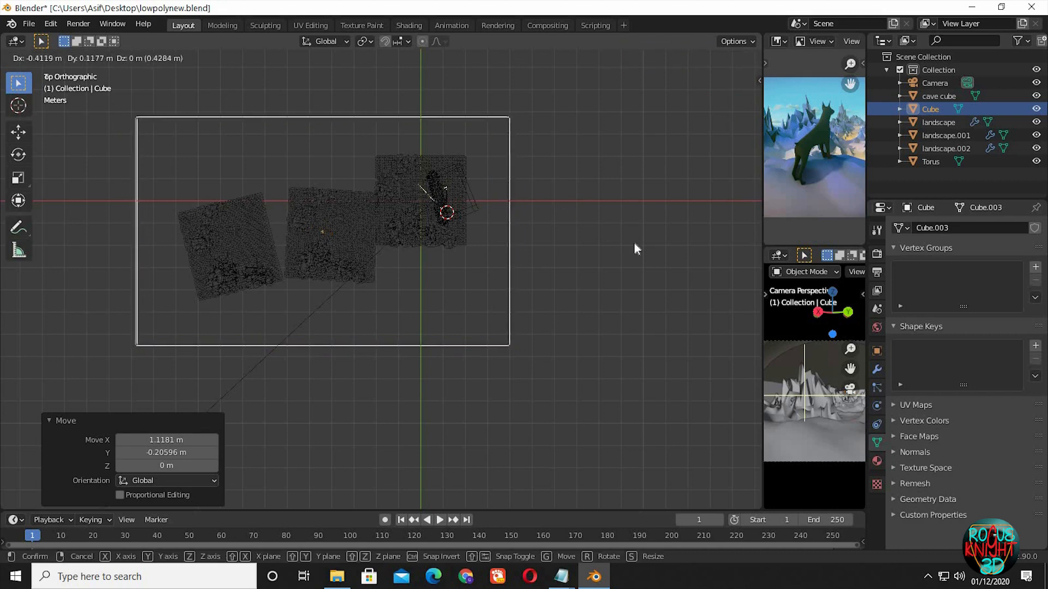
{"action": "left_click", "coordinate": [636, 249]}
Step: Scale the cube to about 0.87 along X and about 1.6 along Z
{"action": "key", "text": "s"}
{"action": "key", "text": "x"}
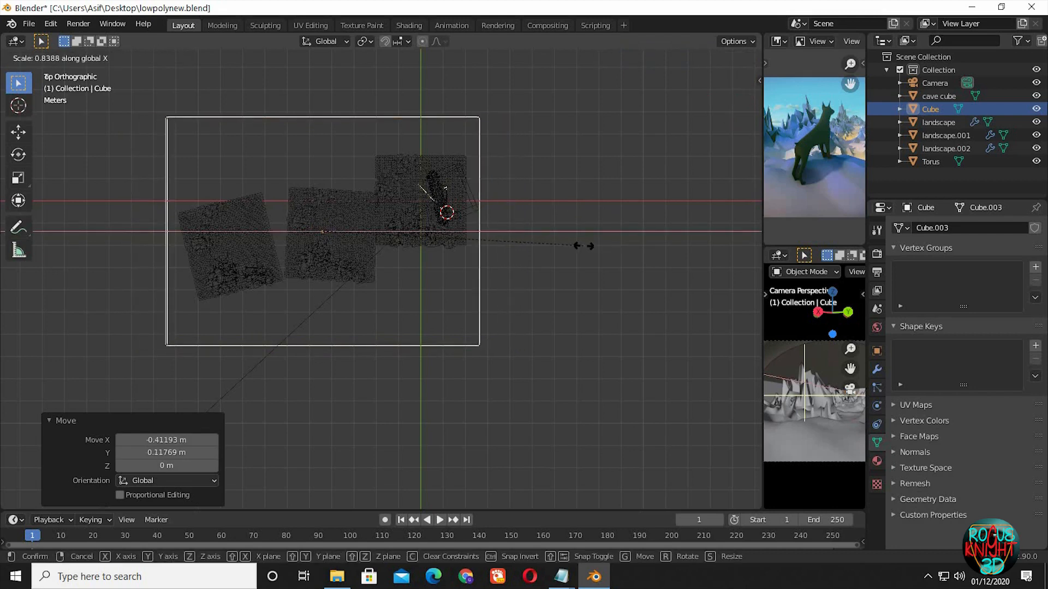
{"action": "left_click", "coordinate": [589, 248]}
{"action": "middle_click_drag", "start_coordinate": [590, 248], "coordinate": [490, 267]}
{"action": "key", "text": "s"}
{"action": "key", "text": "z"}
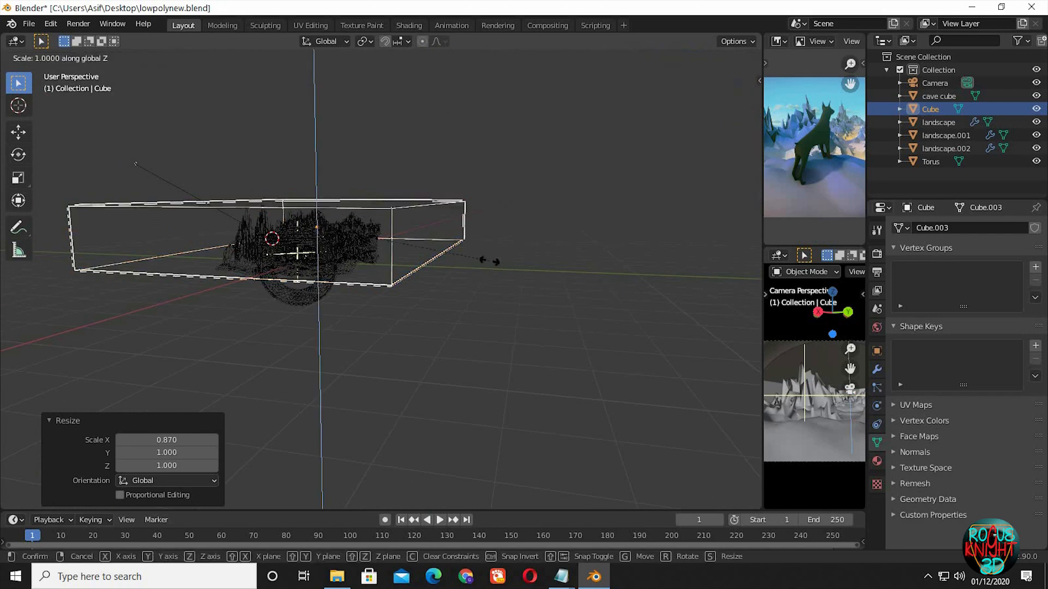
{"action": "left_click", "coordinate": [508, 298]}
Step: Adjust the cube's height along Z and lower it by about 0.11 m
{"action": "middle_click_drag", "start_coordinate": [508, 295], "coordinate": [483, 313]}
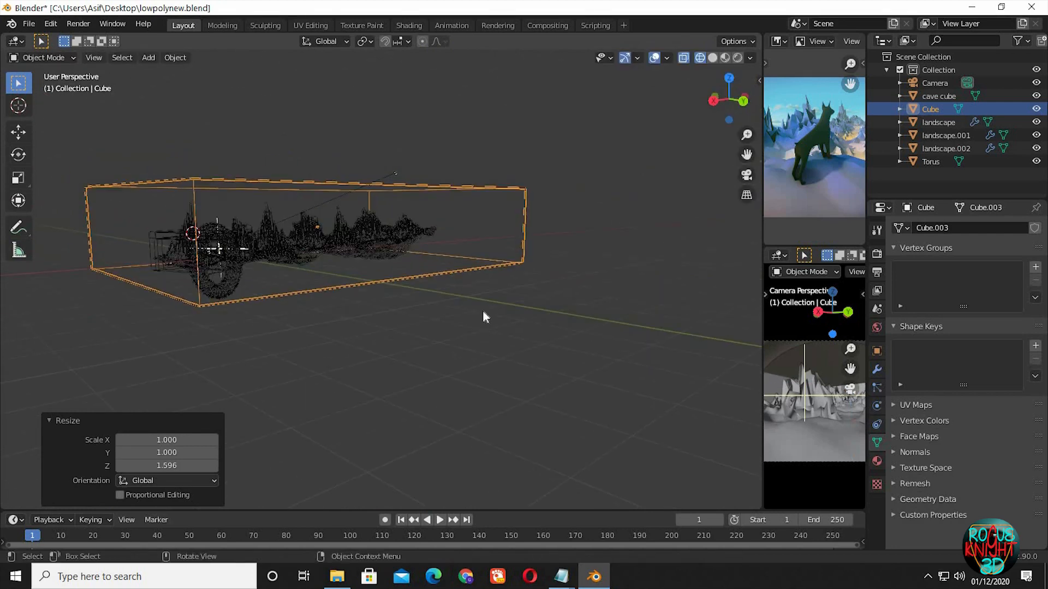
{"action": "key", "text": "s"}
{"action": "key", "text": "z"}
{"action": "left_click", "coordinate": [492, 317]}
{"action": "key", "text": "g"}
{"action": "key", "text": "z"}
{"action": "left_click", "coordinate": [561, 304]}
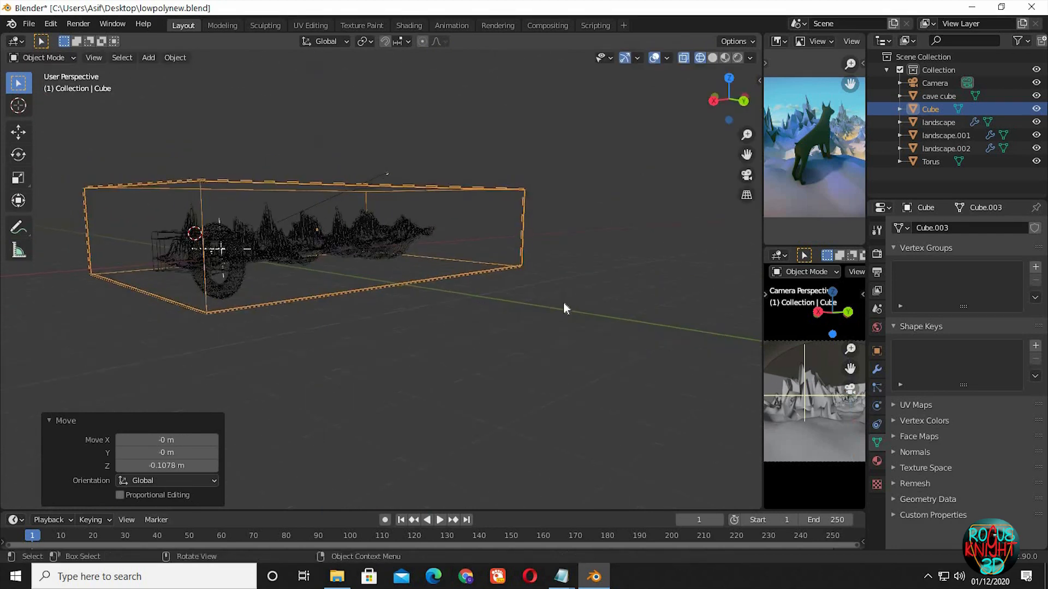
Step: Raise the cube about 0.46 m along Z, deselect it, and show the camera view in solid shading
{"action": "middle_click_drag", "start_coordinate": [562, 304], "coordinate": [503, 297]}
{"action": "key", "text": "g"}
{"action": "key", "text": "z"}
{"action": "left_click", "coordinate": [543, 295]}
{"action": "key", "text": "KP_0"}
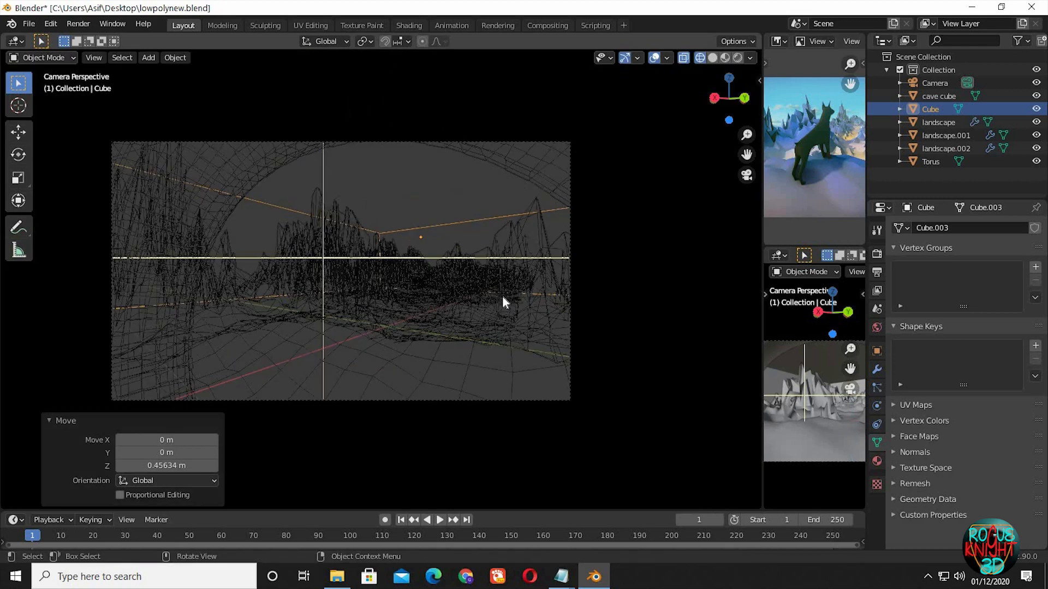
{"action": "key", "text": "alt+a"}
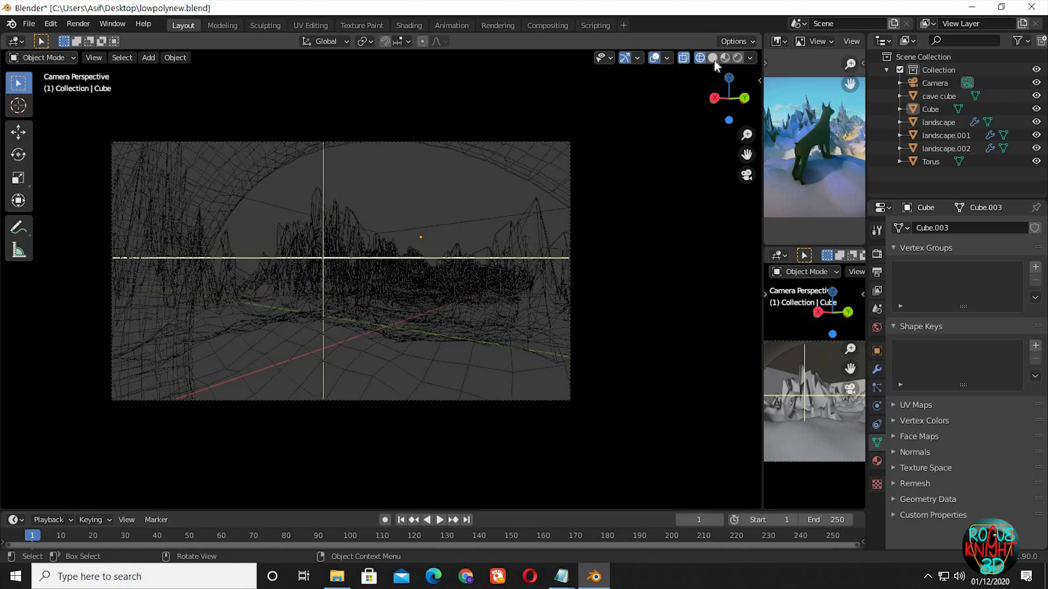
{"action": "left_click", "coordinate": [713, 58]}
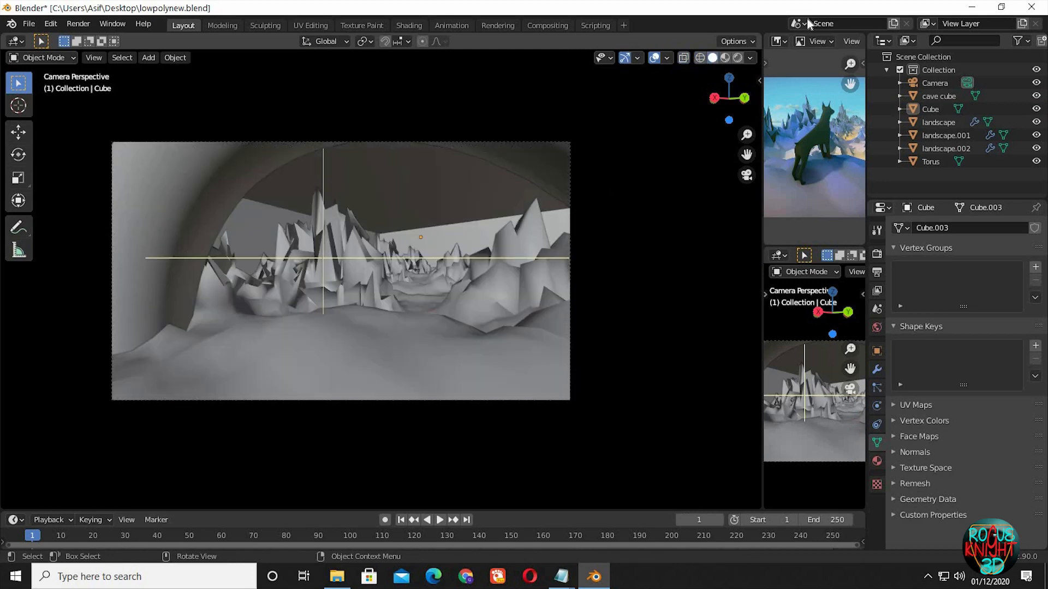
Step: In the Shading workspace, set the shader editor to Object and create a new material for the cube
{"action": "left_click", "coordinate": [404, 24]}
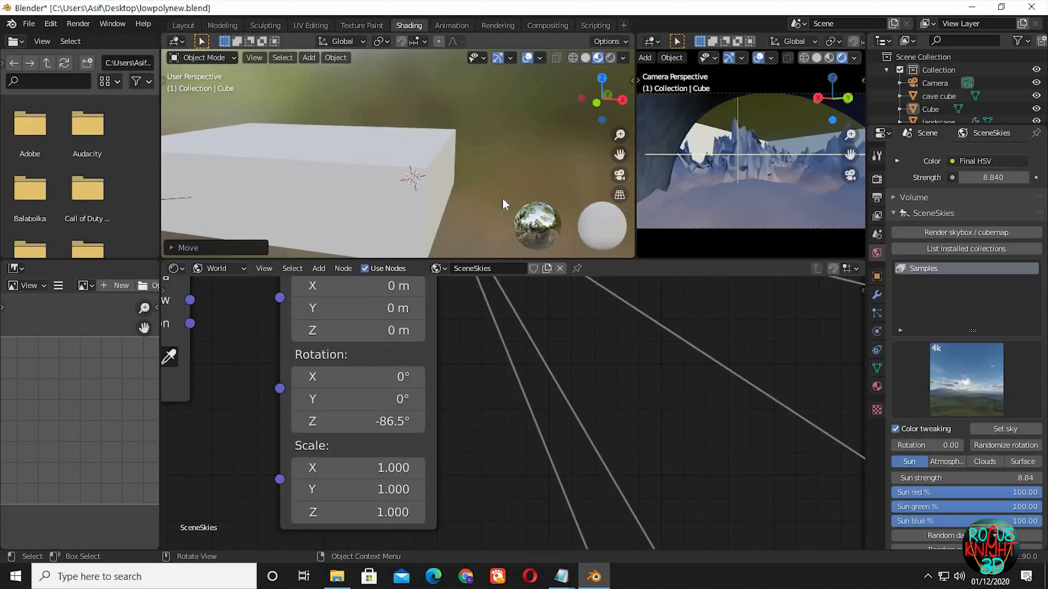
{"action": "left_click", "coordinate": [218, 268]}
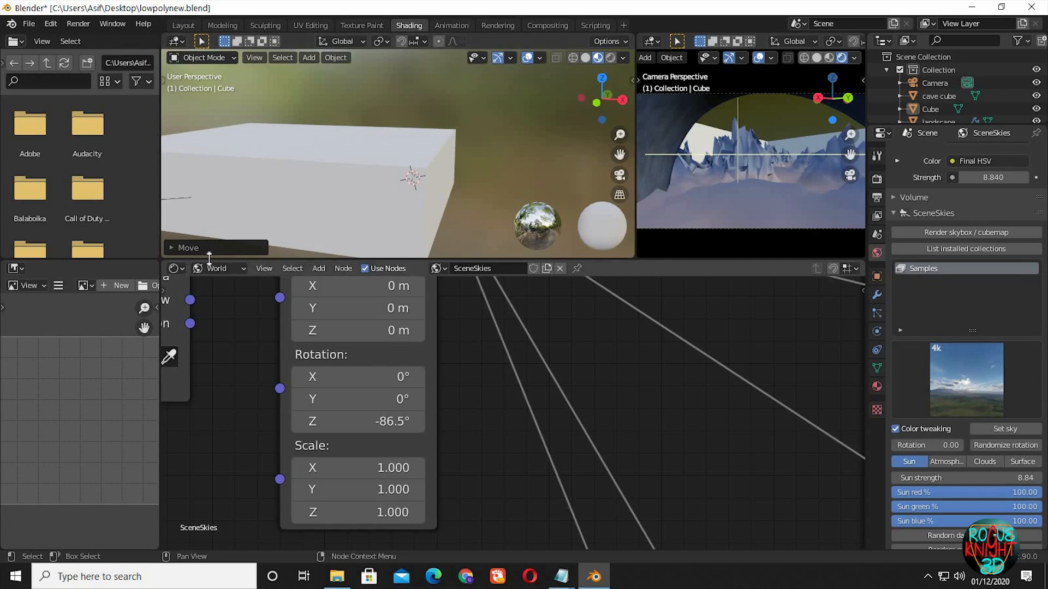
{"action": "left_click", "coordinate": [225, 288]}
{"action": "left_click", "coordinate": [541, 268]}
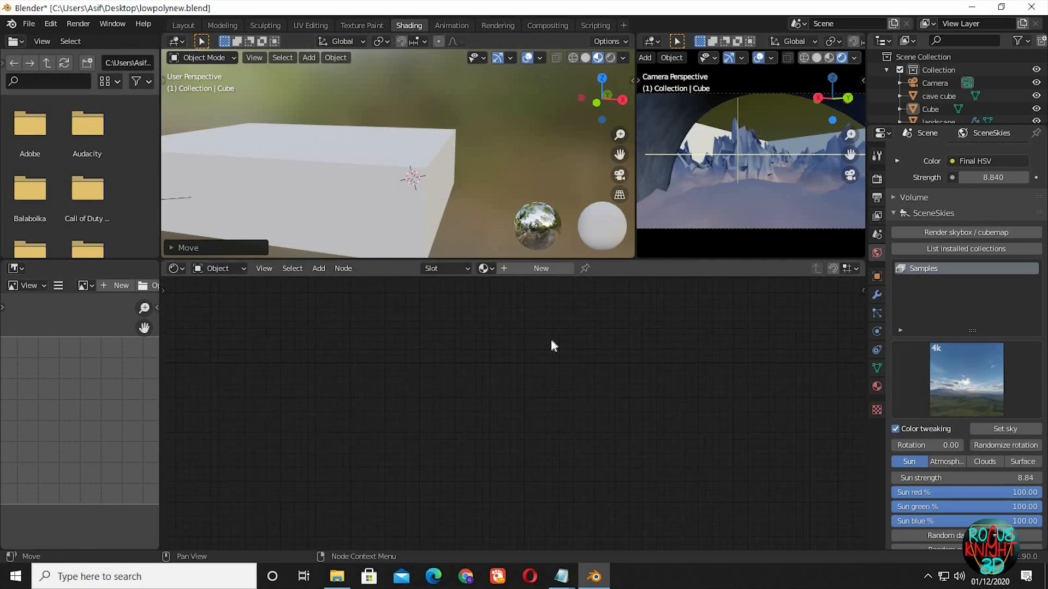
Step: Delete the Principled BSDF node from the cube's material
{"action": "scroll", "coordinate": [599, 367], "scroll_direction": "down", "scroll_amount": 5}
{"action": "middle_click_drag", "start_coordinate": [526, 363], "coordinate": [477, 378]}
{"action": "middle_click_drag", "start_coordinate": [737, 398], "coordinate": [544, 399]}
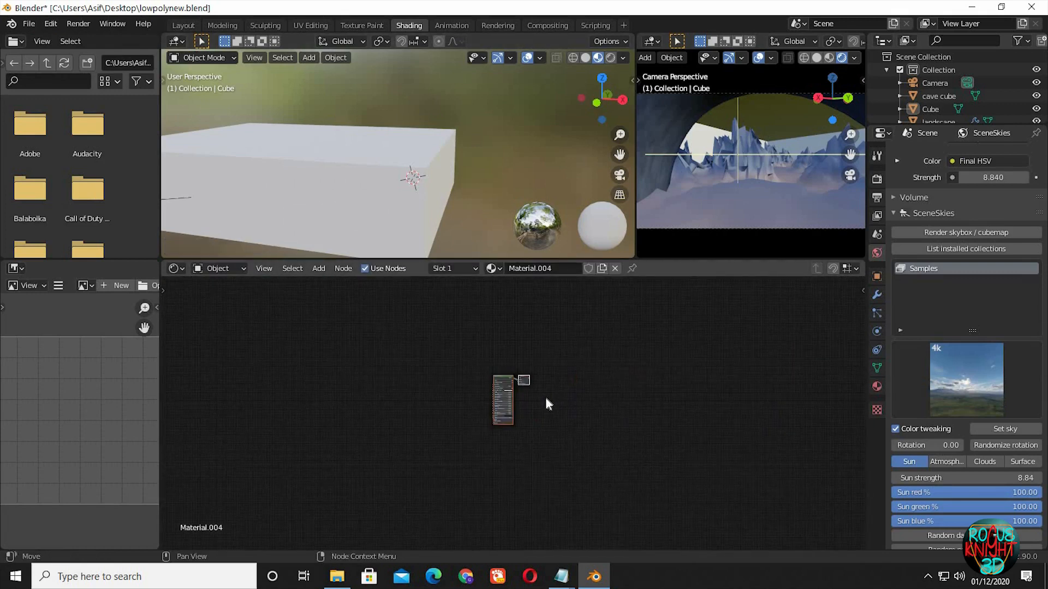
{"action": "scroll", "coordinate": [548, 402], "scroll_direction": "up", "scroll_amount": 5}
{"action": "middle_click_drag", "start_coordinate": [554, 352], "coordinate": [578, 394]}
{"action": "scroll", "coordinate": [546, 371], "scroll_direction": "up", "scroll_amount": 3}
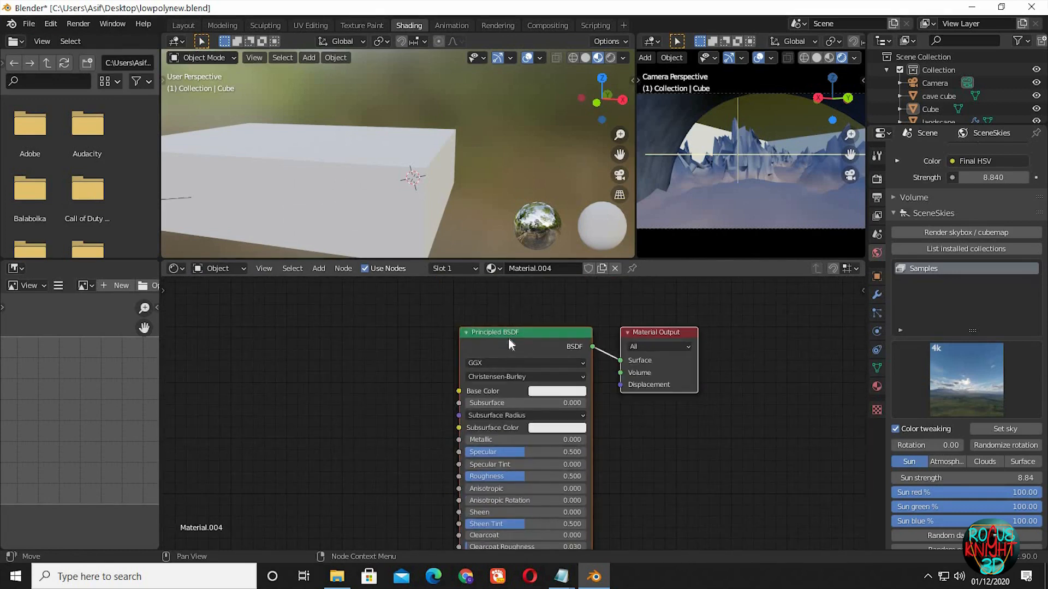
{"action": "left_click", "coordinate": [509, 338]}
{"action": "key", "text": "x"}
Step: Add a Principled Volume node and connect it to the Volume input of the Material Output
{"action": "key", "text": "shift+a"}
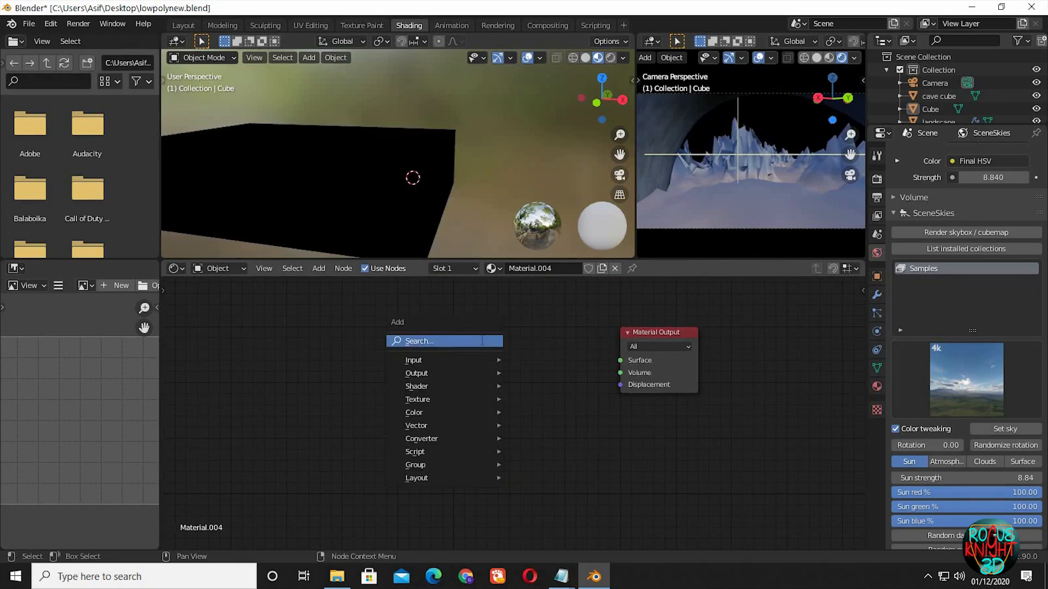
{"action": "left_click", "coordinate": [480, 340]}
{"action": "type", "text": "VOL"}
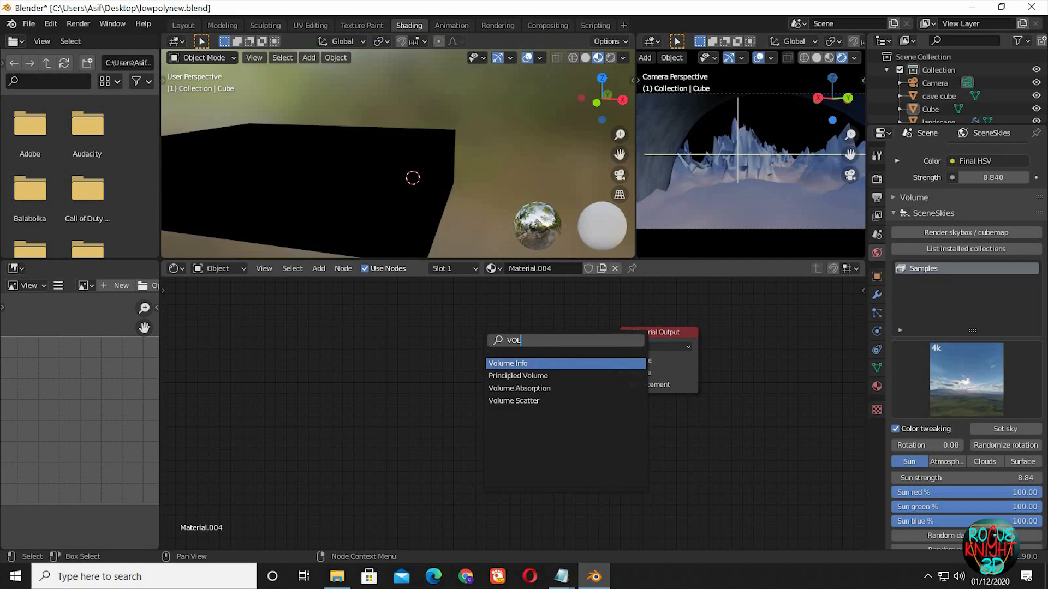
{"action": "key", "text": "Down"}
{"action": "key", "text": "Return"}
{"action": "left_click", "coordinate": [547, 328]}
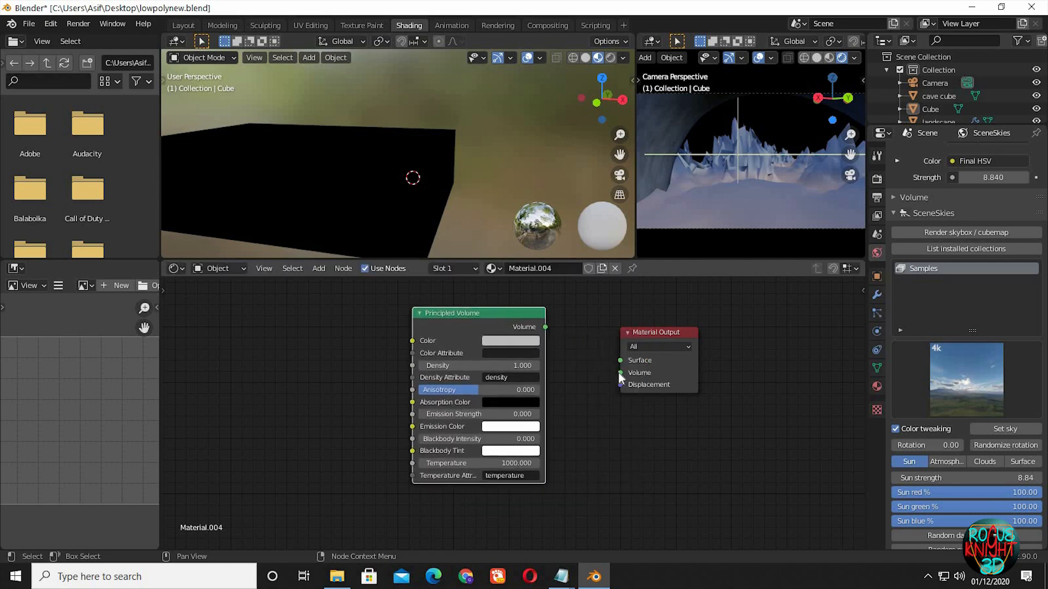
{"action": "left_click_drag", "start_coordinate": [614, 385], "coordinate": [617, 375]}
Step: Set the Principled Volume density to 0.03 and save the file
{"action": "scroll", "coordinate": [567, 373], "scroll_direction": "up", "scroll_amount": 1}
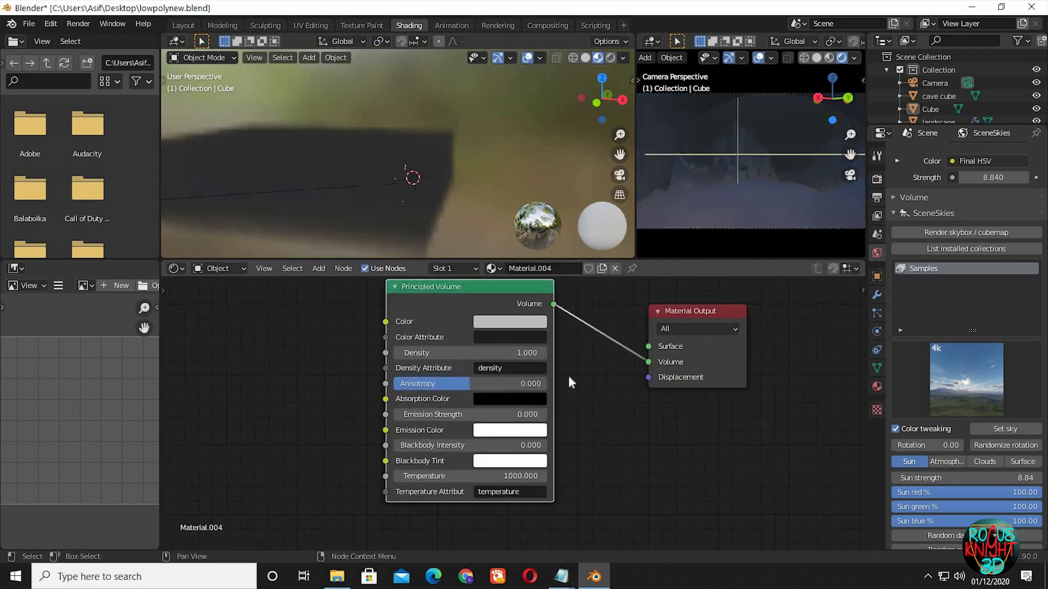
{"action": "scroll", "coordinate": [518, 348], "scroll_direction": "up", "scroll_amount": 1}
{"action": "left_click", "coordinate": [518, 348]}
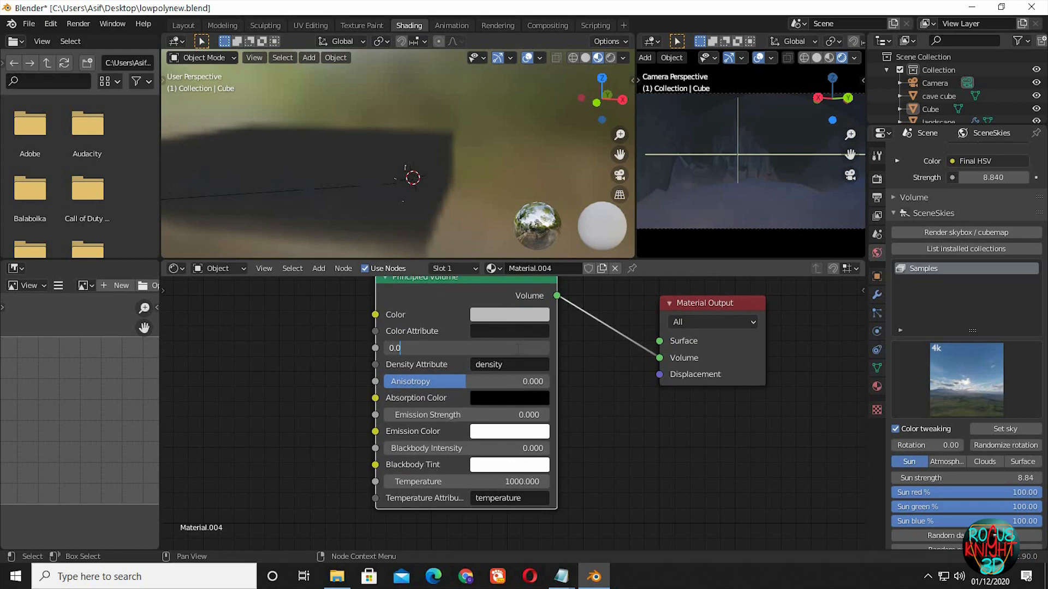
{"action": "key", "text": "Return"}
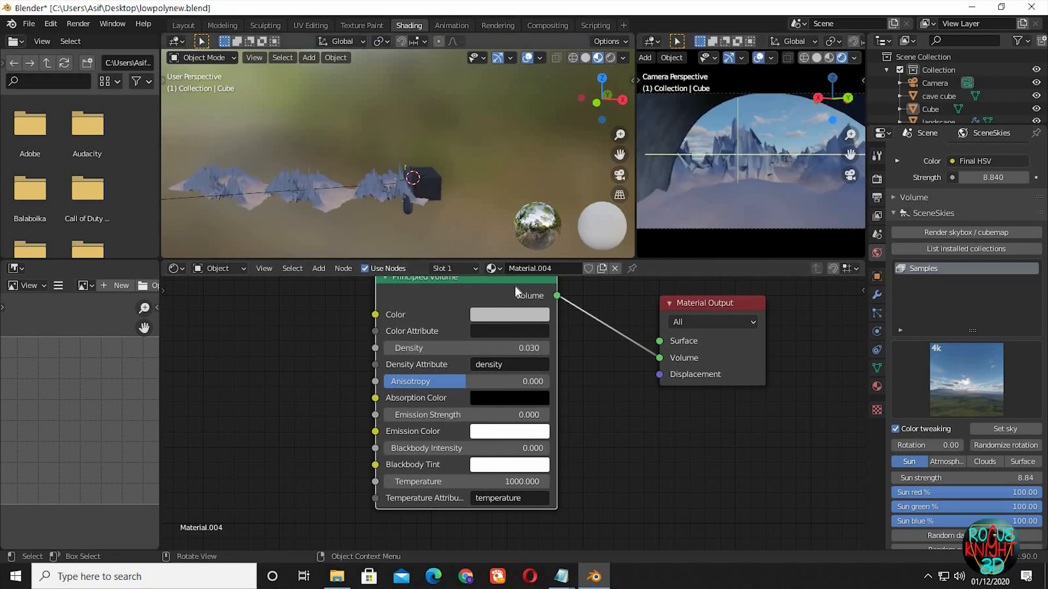
{"action": "left_click_drag", "start_coordinate": [515, 286], "coordinate": [524, 304]}
{"action": "key", "text": "ctrl+s"}
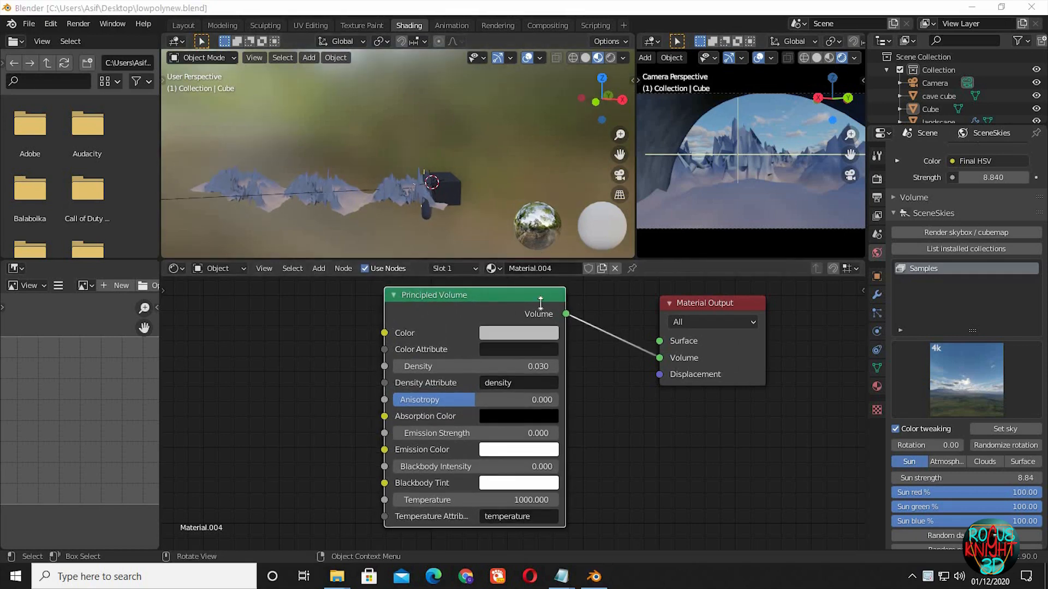
Step: Enlarge the Shading workspace's 3D views and return to the Layout workspace
{"action": "left_click_drag", "start_coordinate": [544, 257], "coordinate": [544, 339]}
{"action": "middle_click_drag", "start_coordinate": [507, 207], "coordinate": [434, 192]}
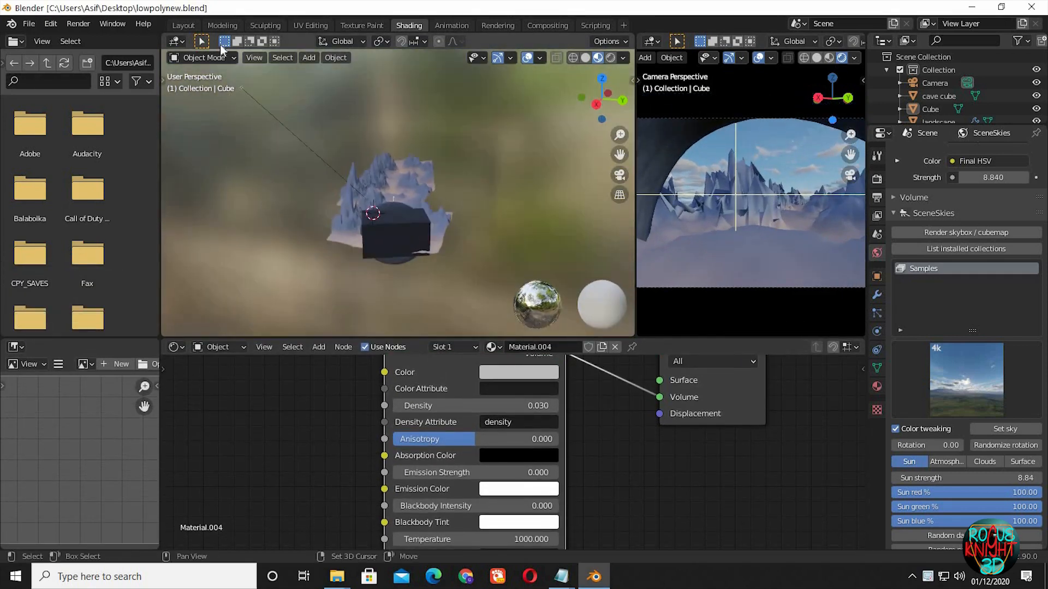
{"action": "left_click", "coordinate": [193, 25]}
Step: Widen the reference image and camera views and switch the main viewport to Material Preview shading
{"action": "middle_click_drag", "start_coordinate": [545, 232], "coordinate": [775, 164]}
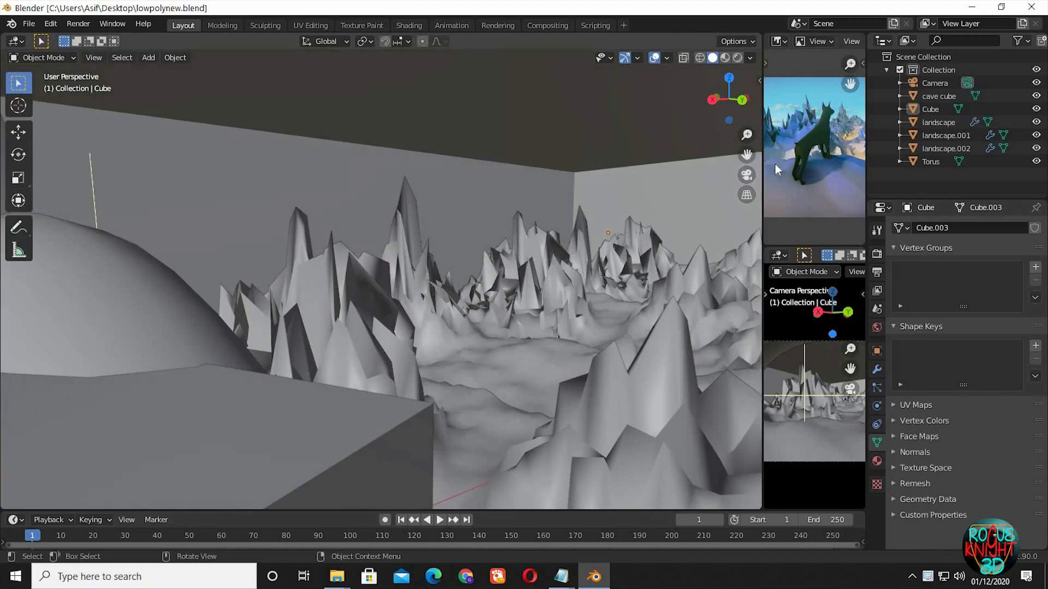
{"action": "left_click_drag", "start_coordinate": [764, 167], "coordinate": [663, 172]}
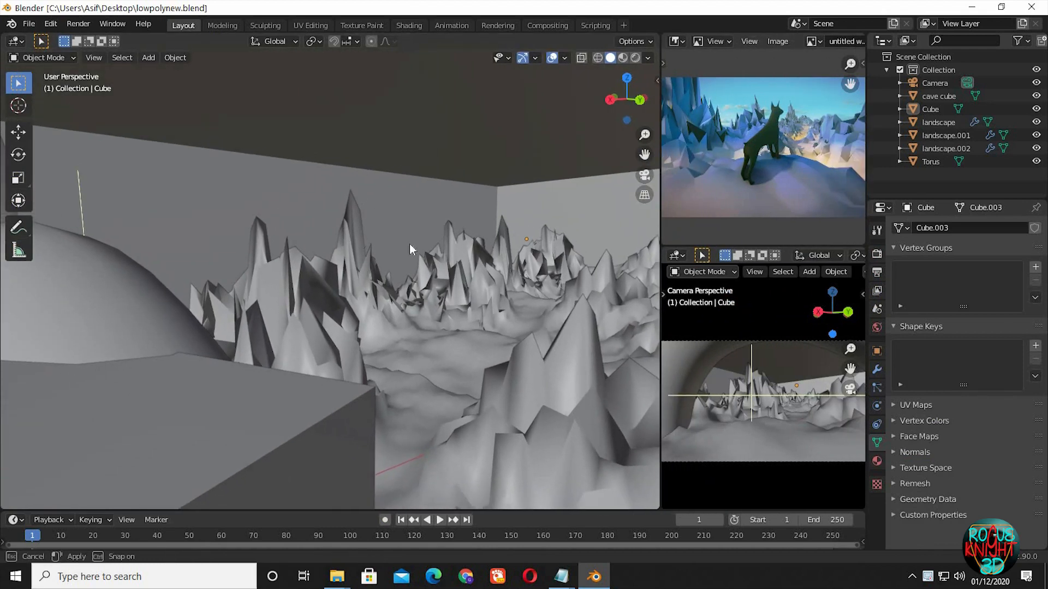
{"action": "scroll", "coordinate": [394, 247], "scroll_direction": "down", "scroll_amount": 7}
{"action": "scroll", "coordinate": [393, 247], "scroll_direction": "up", "scroll_amount": 4}
{"action": "scroll", "coordinate": [522, 93], "scroll_direction": "down", "scroll_amount": 2}
{"action": "left_click", "coordinate": [622, 58]}
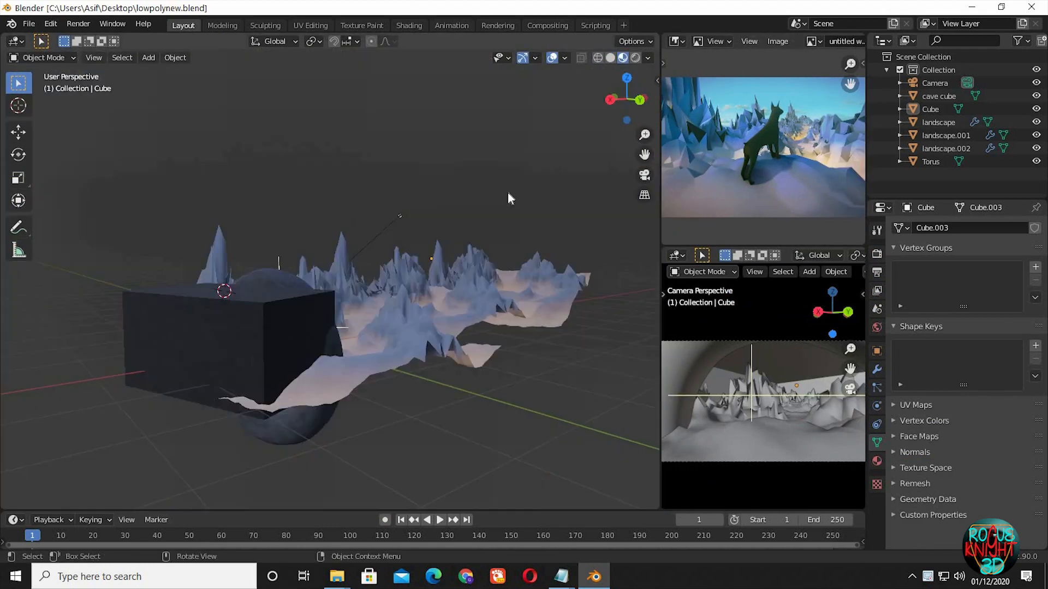
{"action": "scroll", "coordinate": [475, 221], "scroll_direction": "down", "scroll_amount": 3}
{"action": "middle_click_drag", "start_coordinate": [419, 242], "coordinate": [349, 279]}
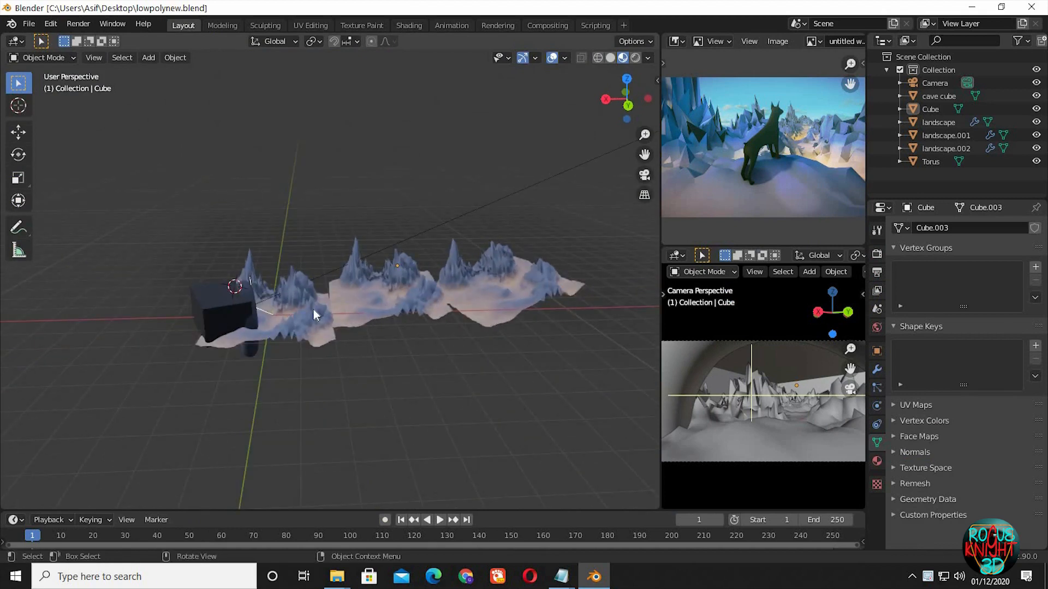
Step: Reset the 3D cursor to the world origin, add an area light there and raise it about 3.85 m along Z
{"action": "key", "text": "shift+c"}
{"action": "key", "text": "shift+a"}
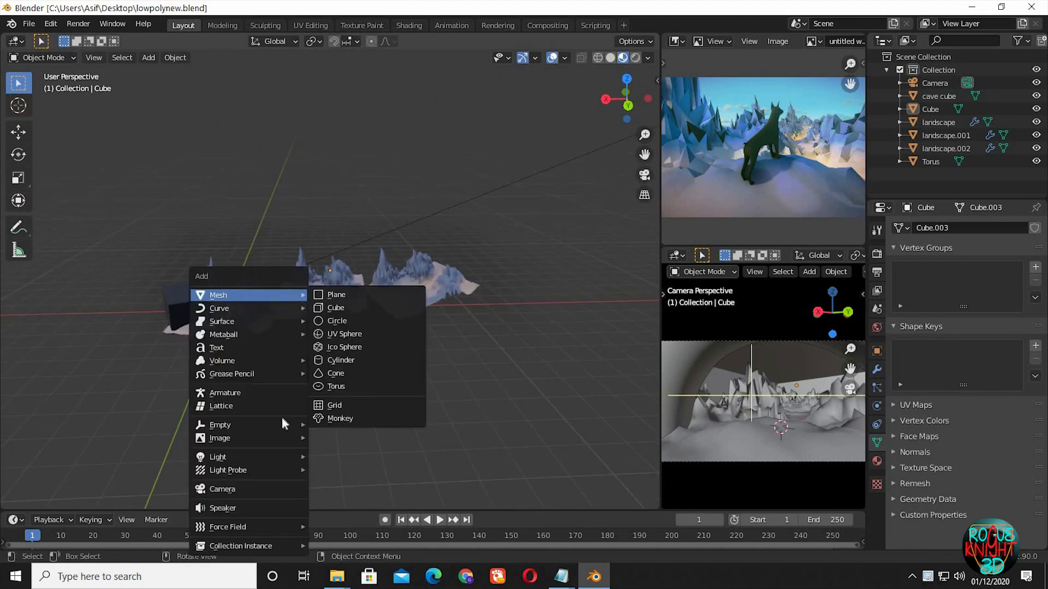
{"action": "mouse_move", "coordinate": [273, 456]}
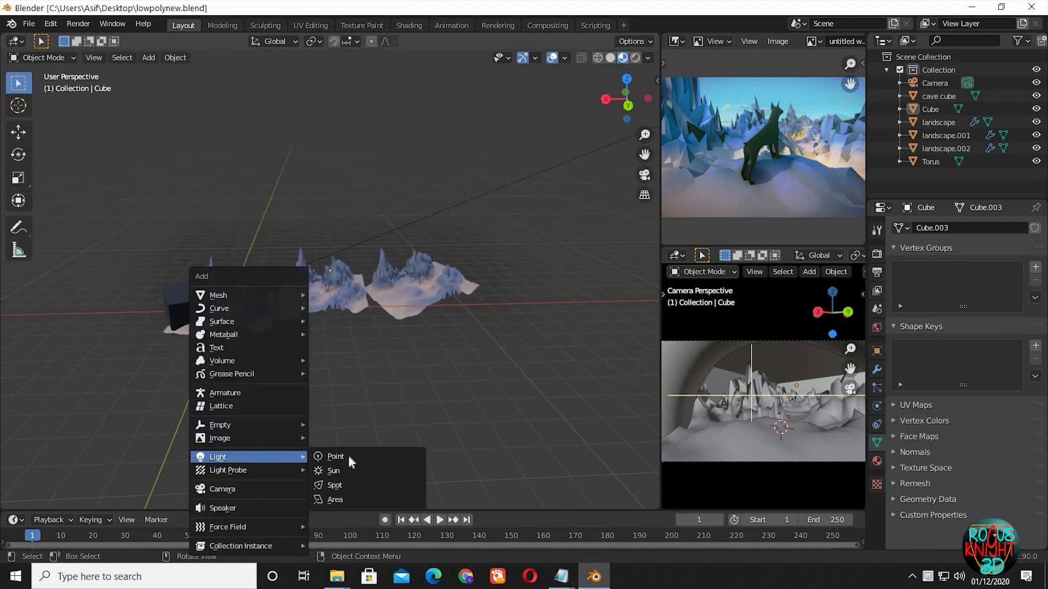
{"action": "left_click", "coordinate": [348, 500]}
{"action": "key", "text": "g"}
{"action": "key", "text": "z"}
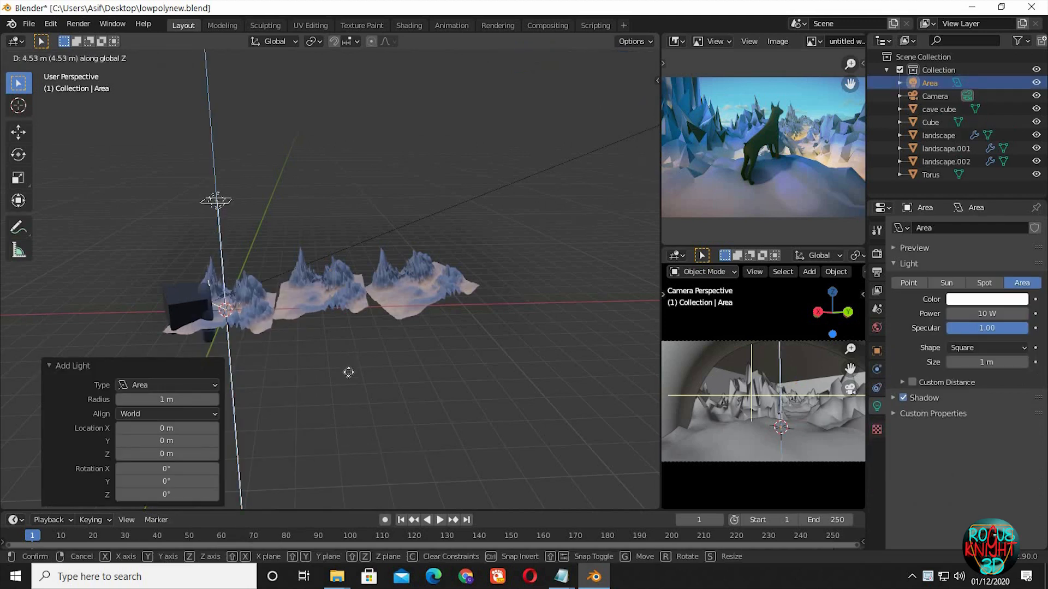
{"action": "left_click", "coordinate": [351, 368]}
{"action": "middle_click_drag", "start_coordinate": [355, 348], "coordinate": [355, 343]}
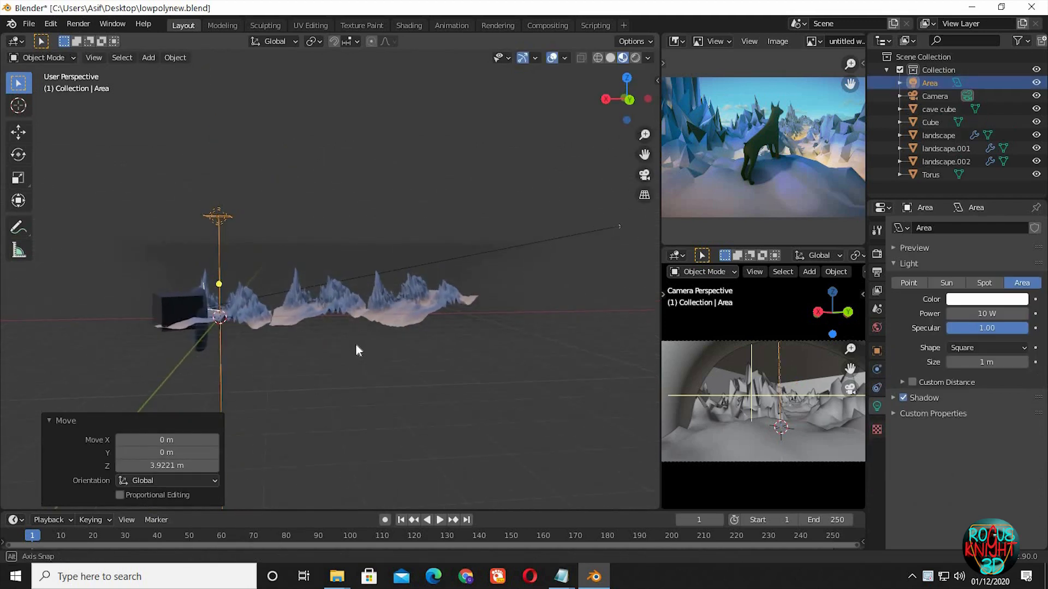
{"action": "key", "text": "g"}
{"action": "key", "text": "z"}
{"action": "left_click", "coordinate": [358, 351]}
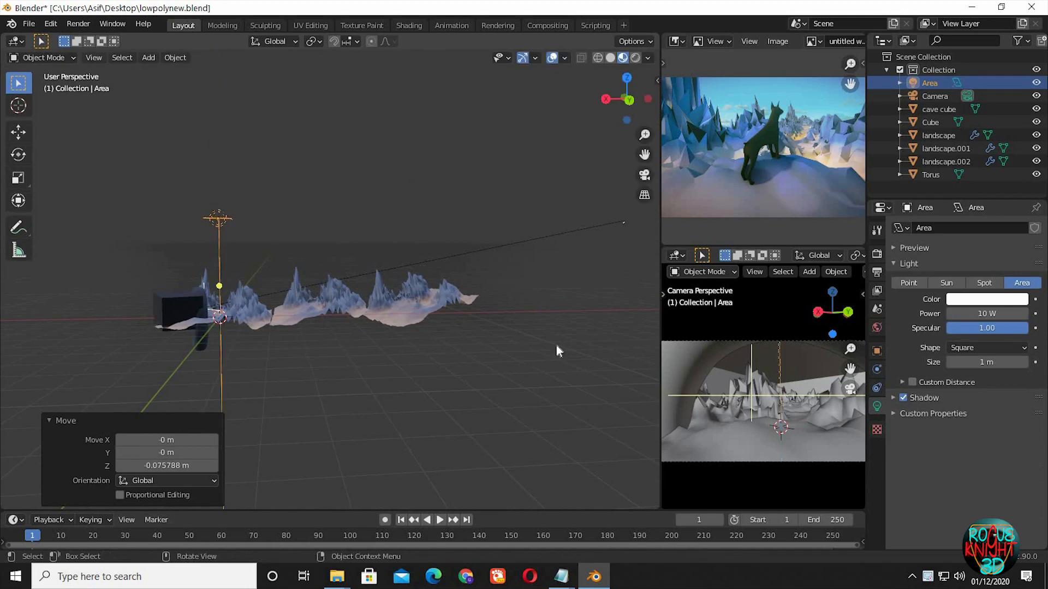
Step: Set the area light's power to 150 W and its shape to Ellipse
{"action": "left_click", "coordinate": [968, 314]}
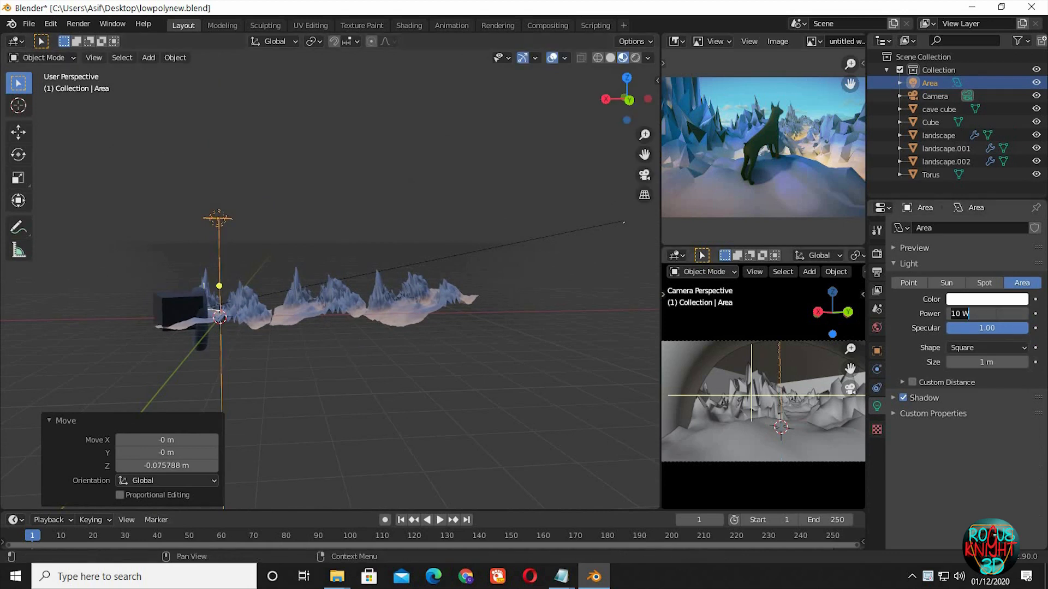
{"action": "type", "text": "150"}
{"action": "key", "text": "Return"}
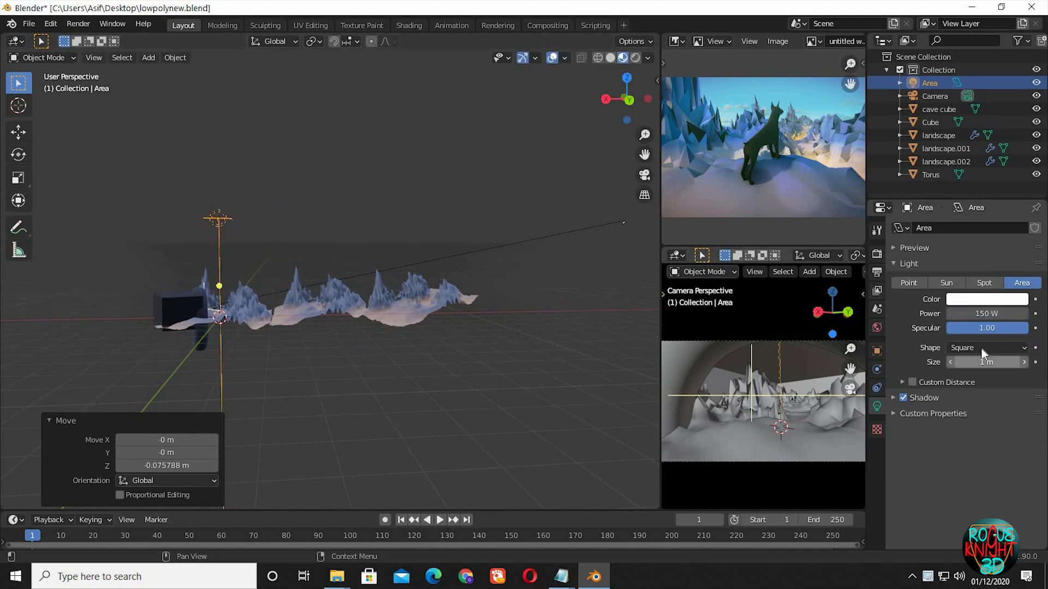
{"action": "left_click", "coordinate": [980, 347]}
{"action": "left_click", "coordinate": [966, 407]}
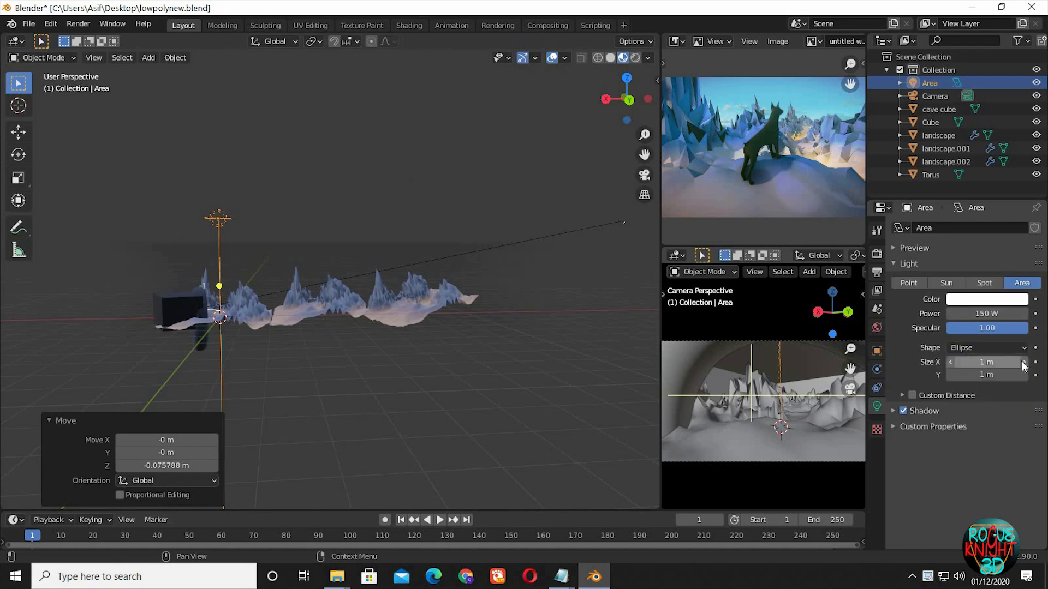
Step: Set the area light's size to 2 m in both X and Y and enable contact shadows
{"action": "left_click_drag", "start_coordinate": [1010, 362], "coordinate": [1013, 362]}
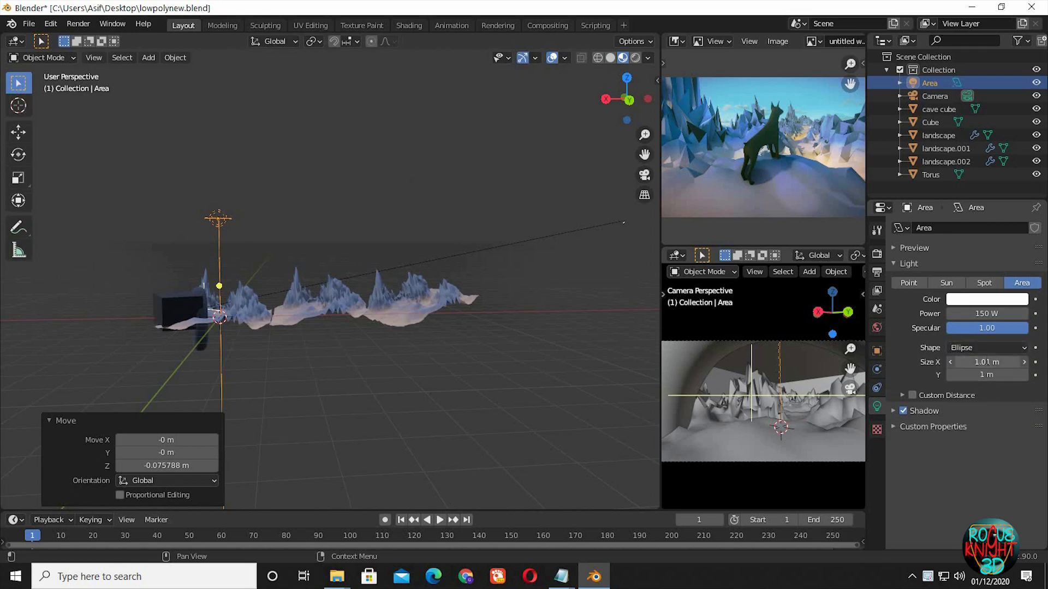
{"action": "left_click", "coordinate": [993, 376]}
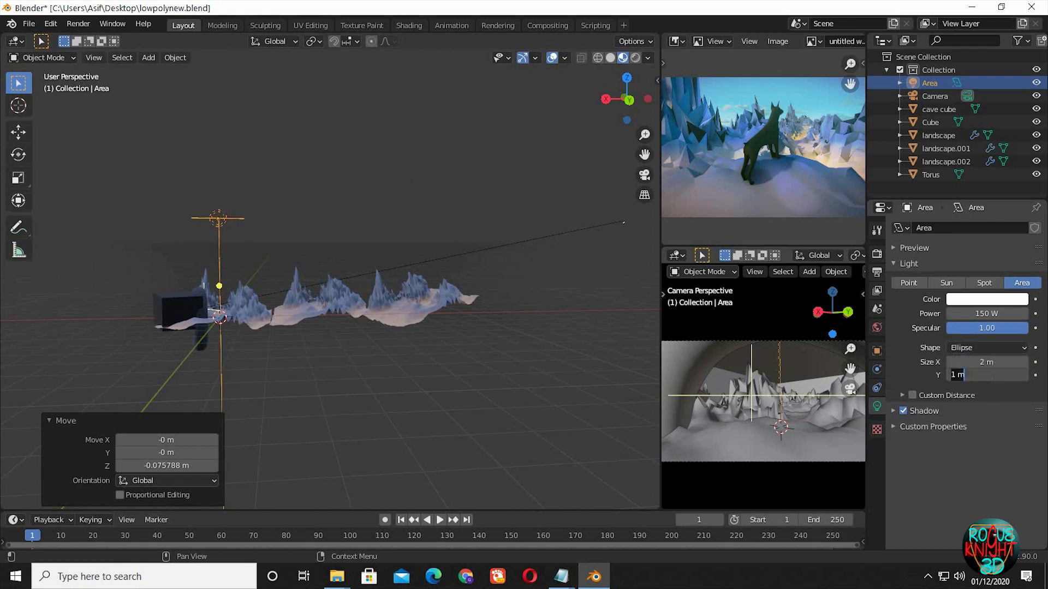
{"action": "type", "text": "2"}
{"action": "key", "text": "Return"}
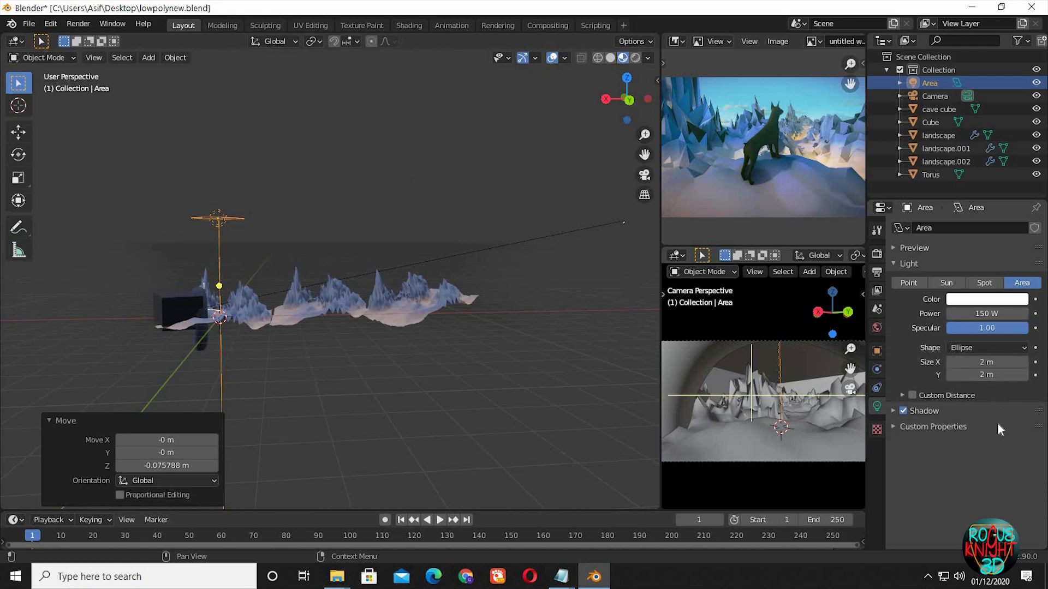
{"action": "left_click", "coordinate": [928, 411]}
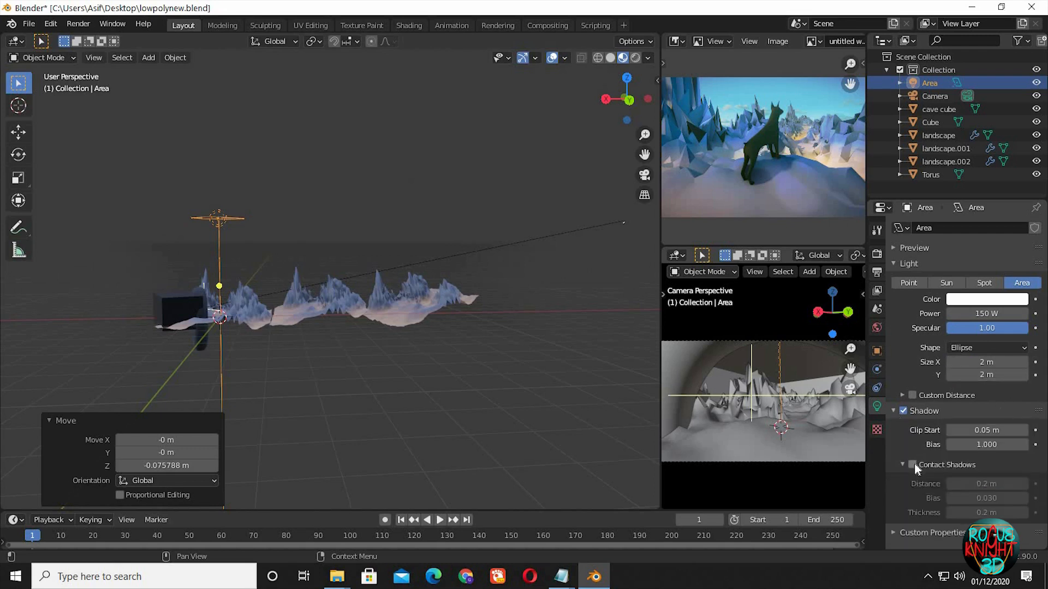
{"action": "left_click", "coordinate": [915, 463]}
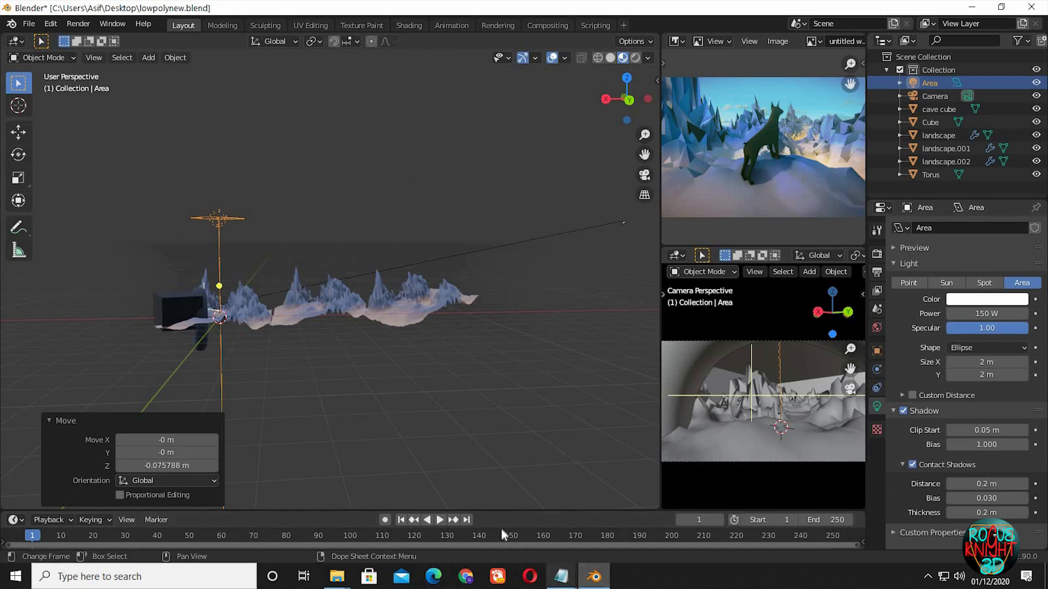
Step: Copy the ellipse area hex code D3FCFF from lights hex.txt in Notepad and apply it as the area light's color in Blender
{"action": "left_click", "coordinate": [562, 576]}
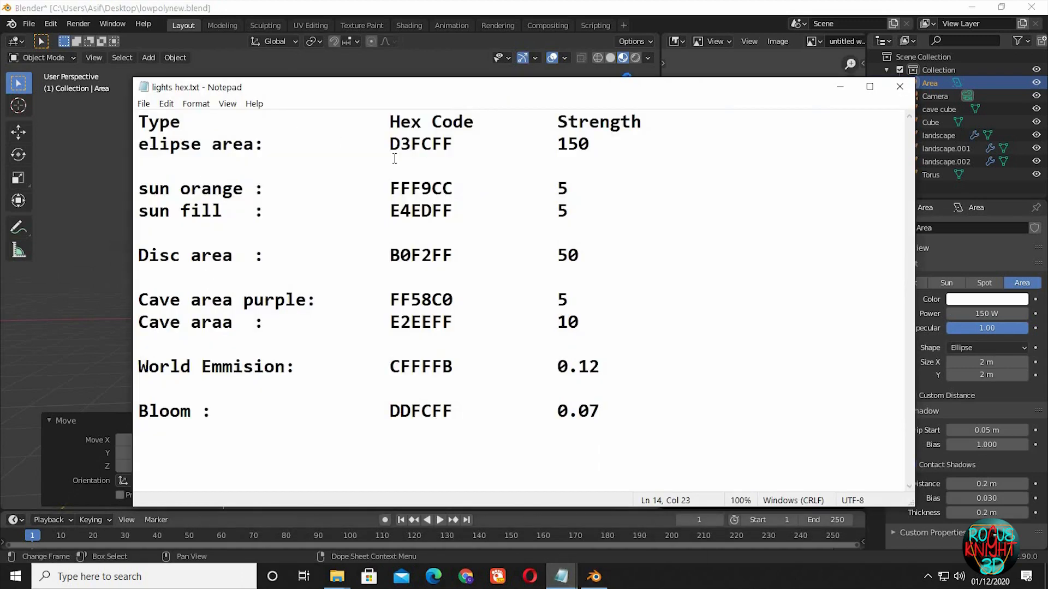
{"action": "left_click_drag", "start_coordinate": [453, 148], "coordinate": [391, 152]}
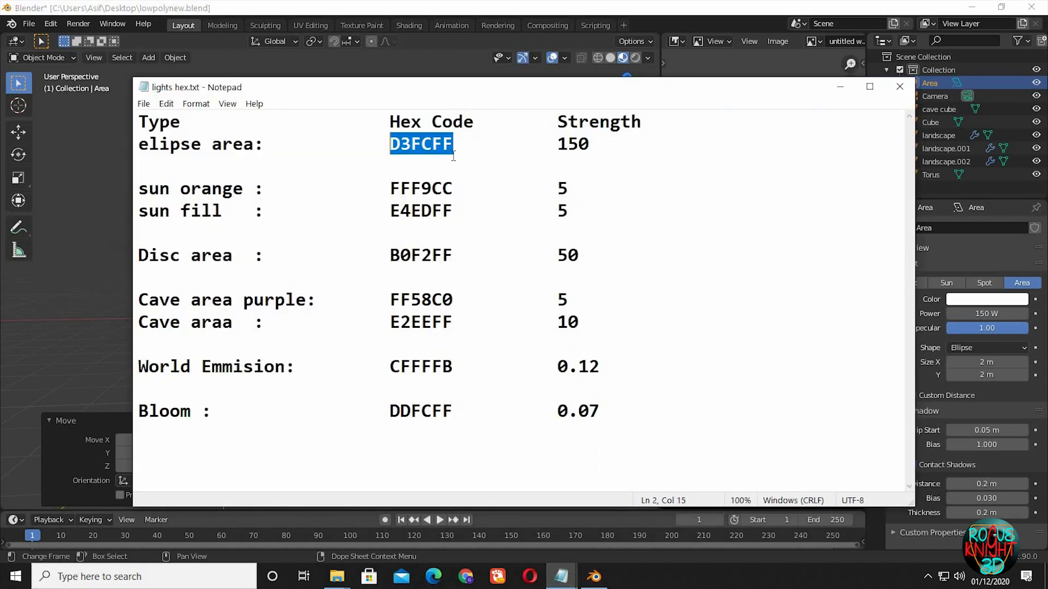
{"action": "left_click", "coordinate": [991, 304]}
{"action": "left_click", "coordinate": [965, 255]}
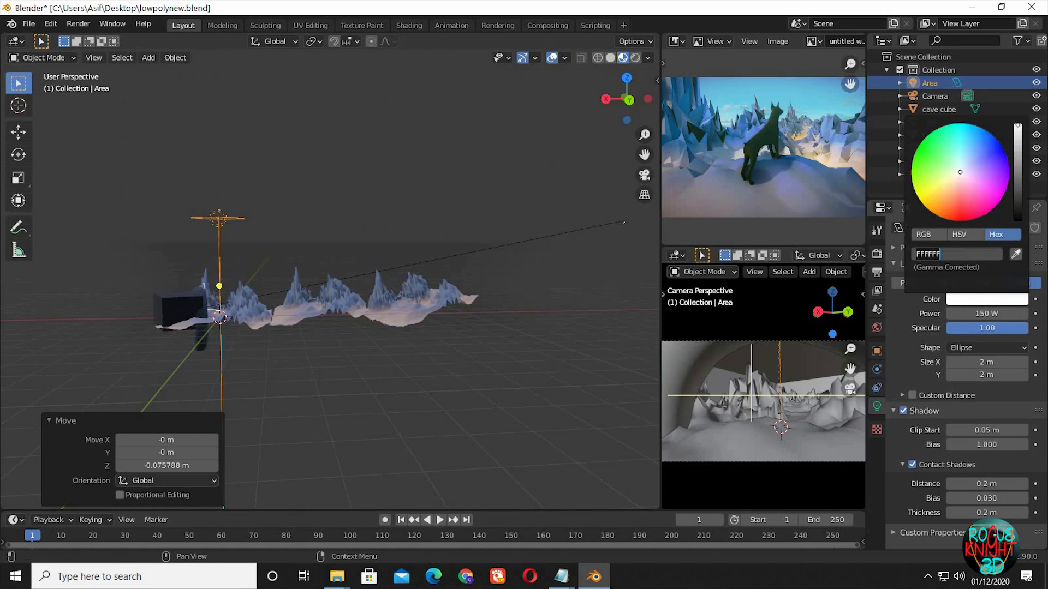
{"action": "key", "text": "Return"}
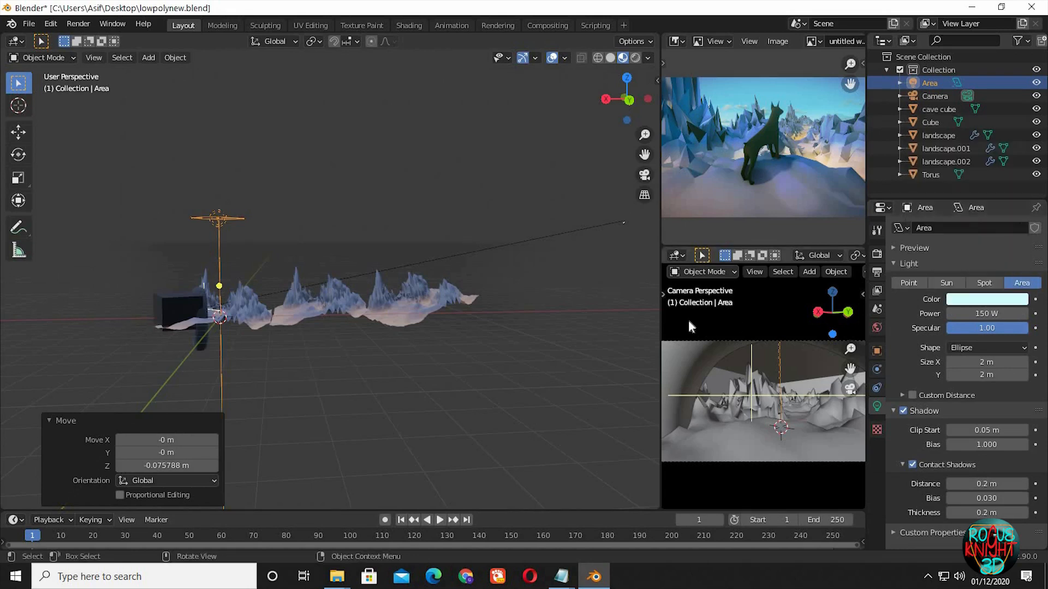
Step: Scale the area light up about 7.8 times in top view so it spreads over the landscape
{"action": "key", "text": "KP_7"}
{"action": "middle_click_drag", "start_coordinate": [287, 271], "coordinate": [452, 229], "text": "shift"}
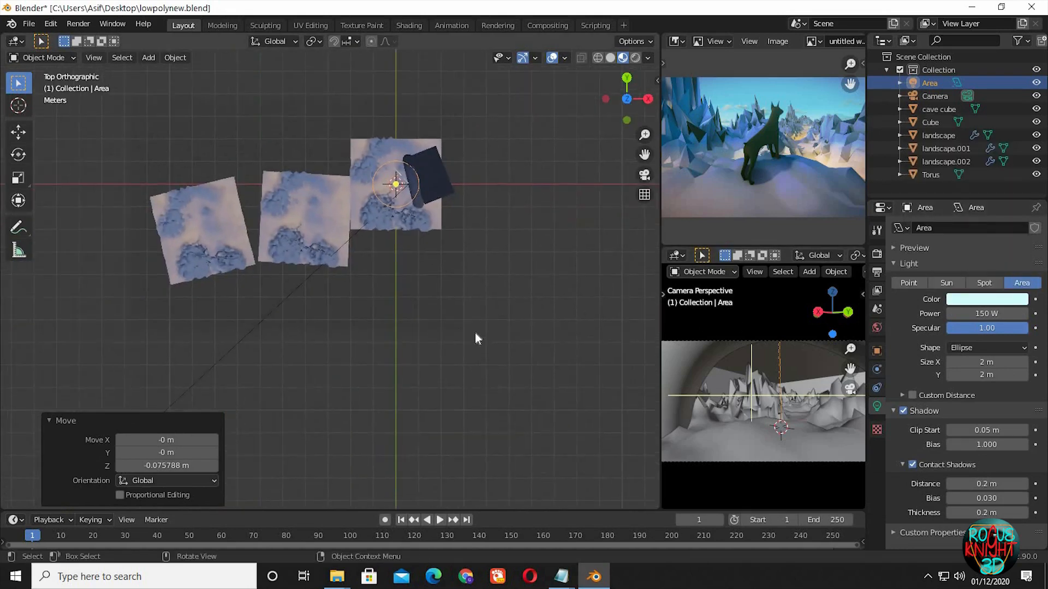
{"action": "key", "text": "s"}
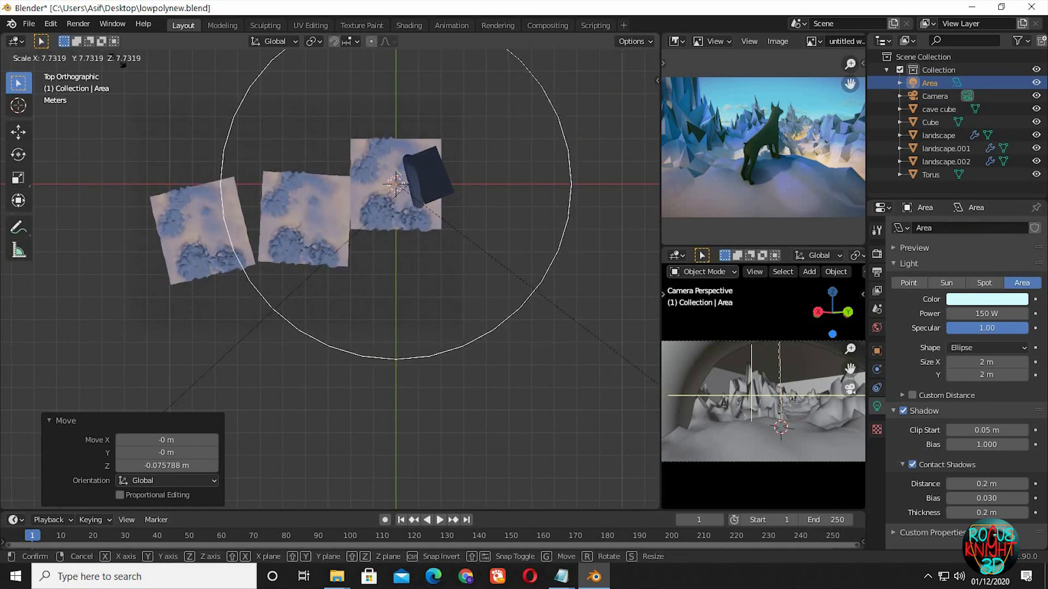
{"action": "left_click", "coordinate": [130, 72]}
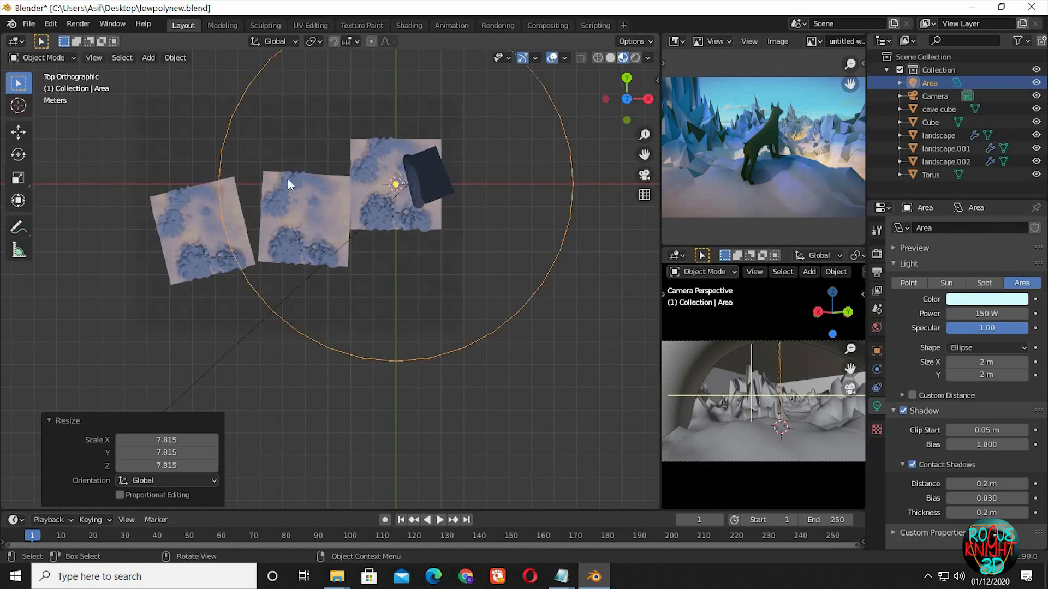
Step: Add a sun light at the world origin and raise it about 6.1 m along Z
{"action": "middle_click_drag", "start_coordinate": [412, 212], "coordinate": [431, 329]}
{"action": "middle_click_drag", "start_coordinate": [364, 340], "coordinate": [367, 312]}
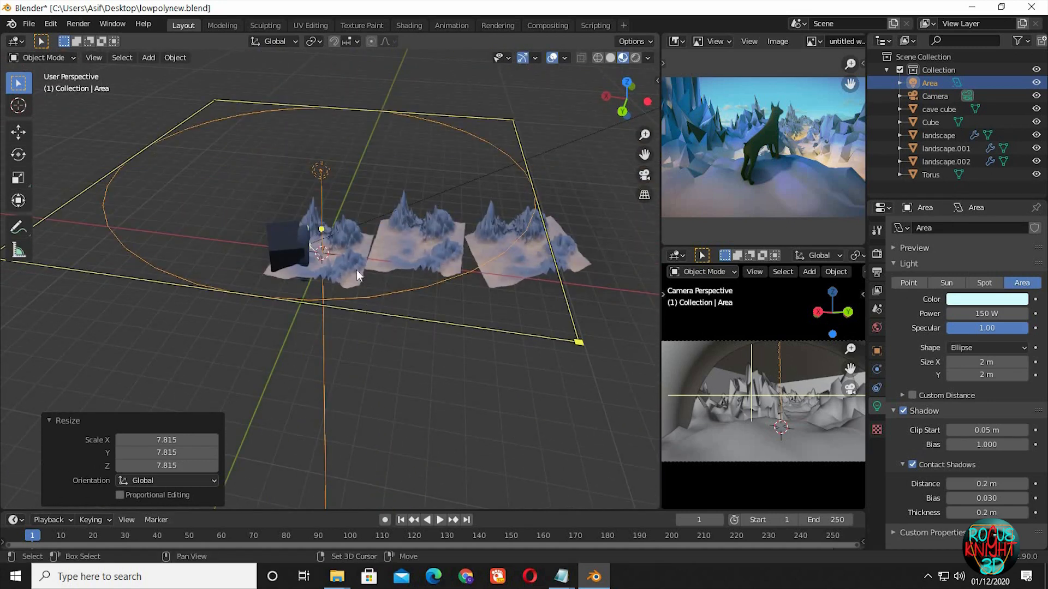
{"action": "key", "text": "shift+a"}
{"action": "mouse_move", "coordinate": [353, 312]}
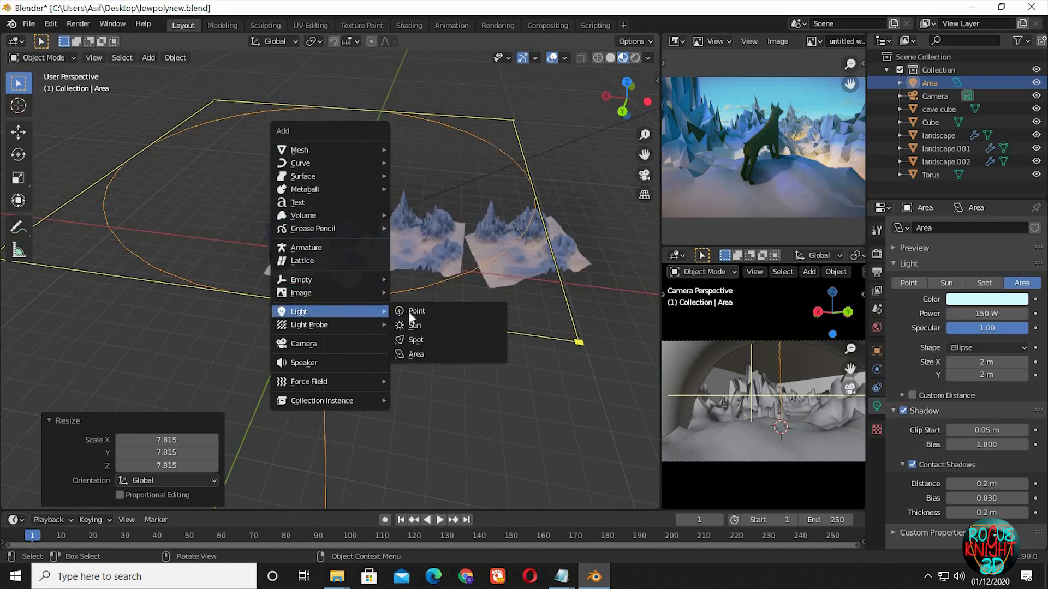
{"action": "left_click", "coordinate": [416, 325]}
{"action": "key", "text": "g"}
{"action": "key", "text": "z"}
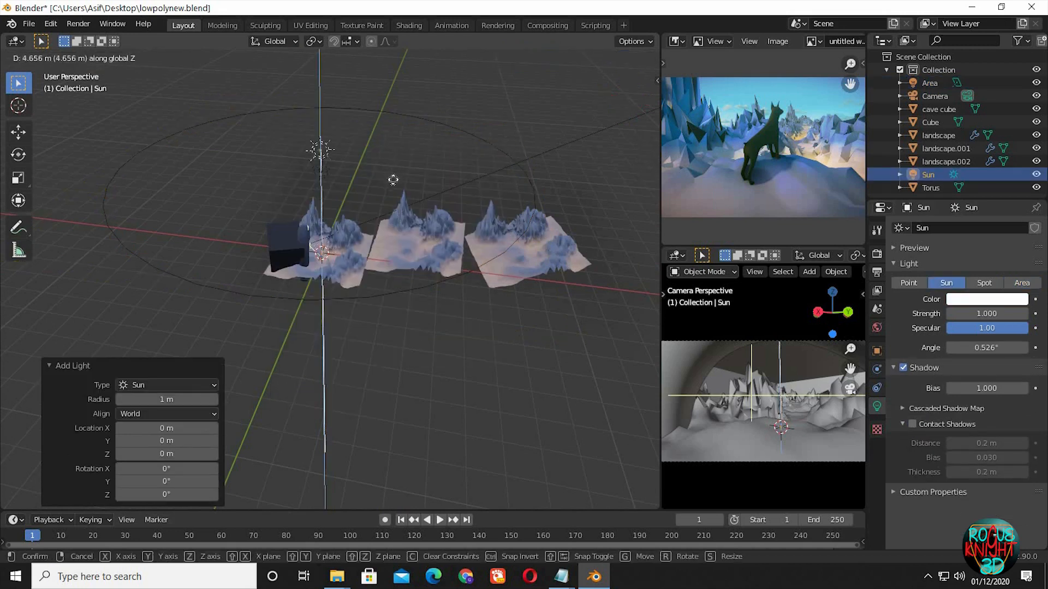
{"action": "left_click", "coordinate": [423, 333]}
{"action": "scroll", "coordinate": [429, 359], "scroll_direction": "down", "scroll_amount": 2}
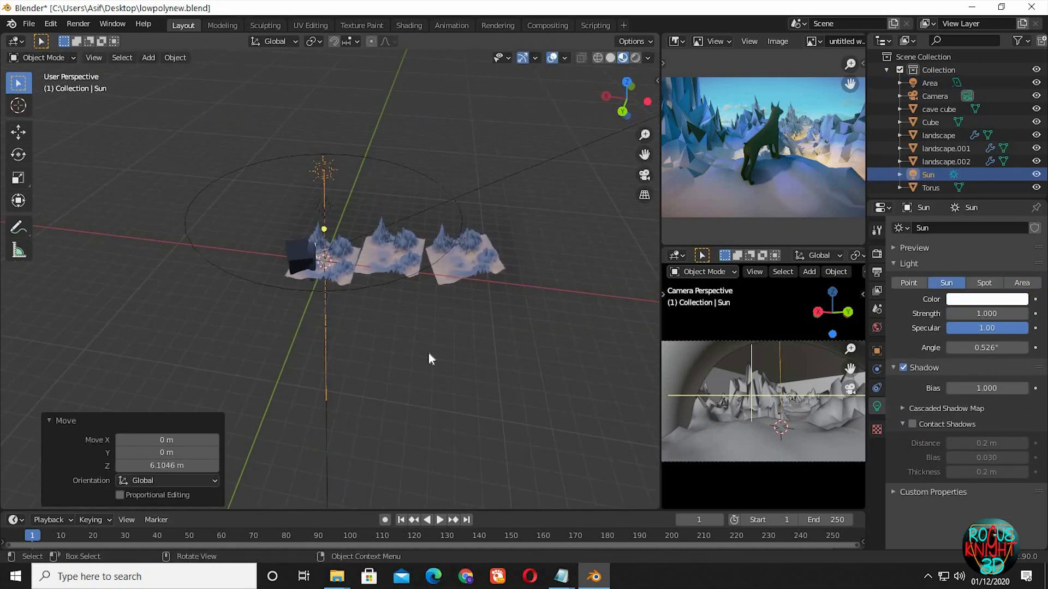
Step: In top view, move the sun about 6.9 m along X and -4.7 m along Y, and rotate it about 14.5° around X
{"action": "key", "text": "KP_7"}
{"action": "key", "text": "g"}
{"action": "left_click", "coordinate": [541, 416]}
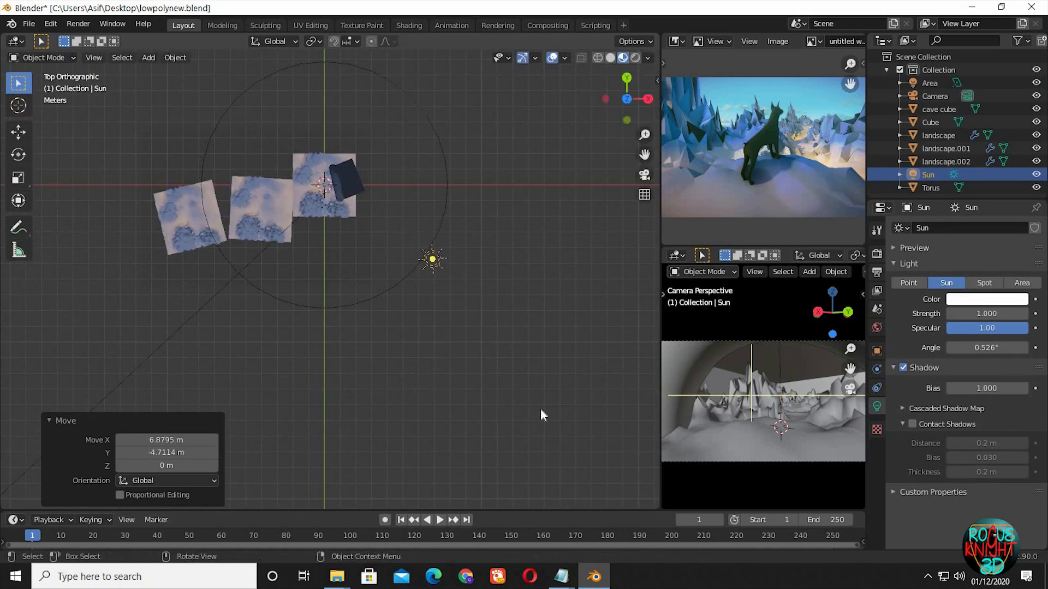
{"action": "key", "text": "r"}
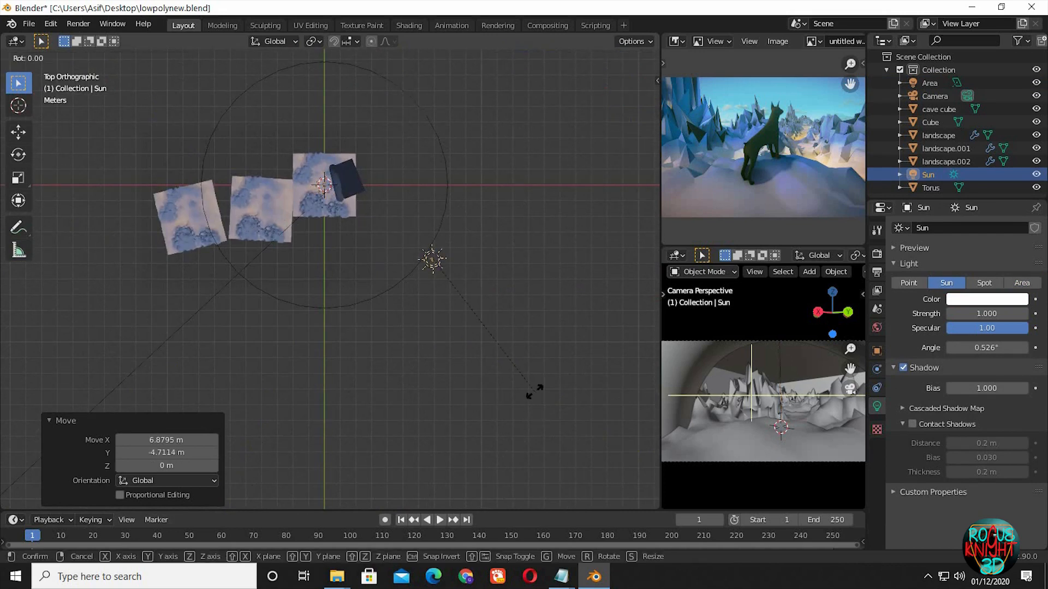
{"action": "key", "text": "x"}
{"action": "left_click", "coordinate": [516, 452]}
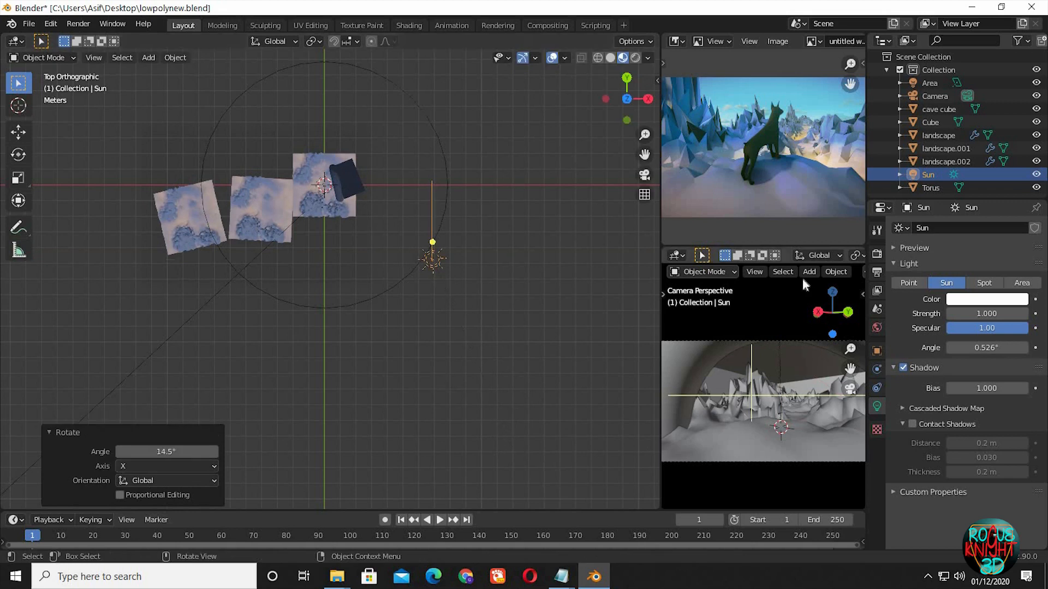
Step: Enlarge the camera view below the reference image and switch it to Rendered shading
{"action": "scroll", "coordinate": [801, 262], "scroll_direction": "down", "scroll_amount": 4}
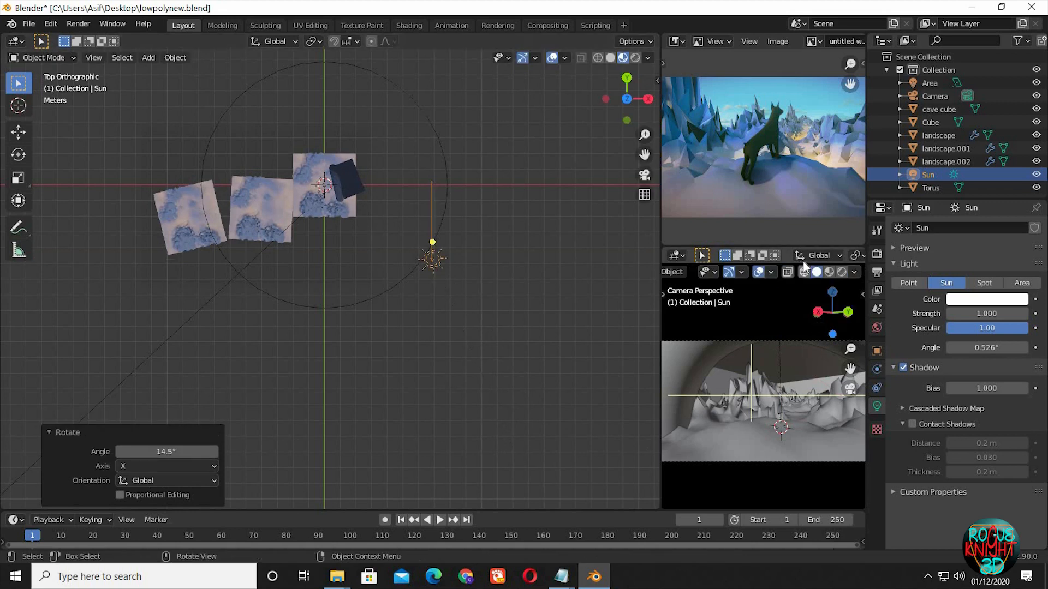
{"action": "left_click_drag", "start_coordinate": [781, 180], "coordinate": [782, 183]}
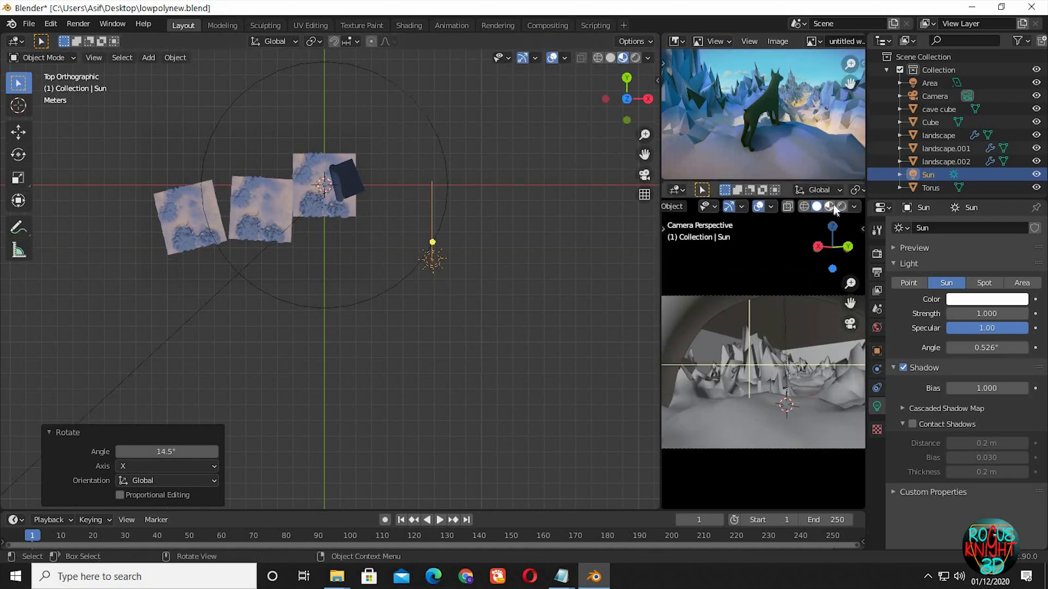
{"action": "left_click", "coordinate": [829, 207]}
{"action": "left_click", "coordinate": [843, 206]}
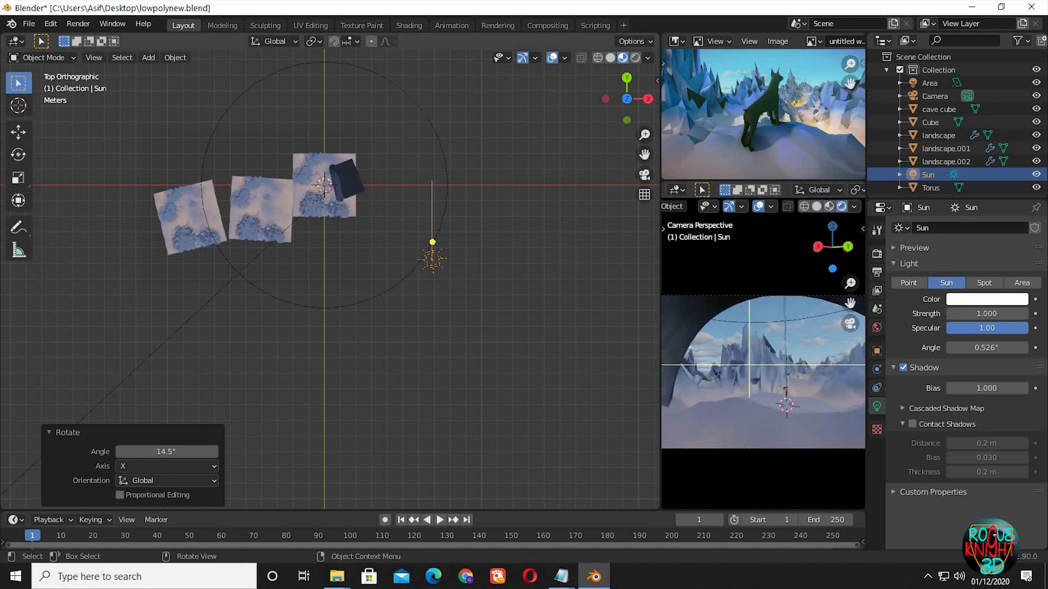
Step: Rotate the sun about 2.6° around X, 50° around Z and a further 44° around X to aim it toward the landscape
{"action": "key", "text": "r"}
{"action": "key", "text": "x"}
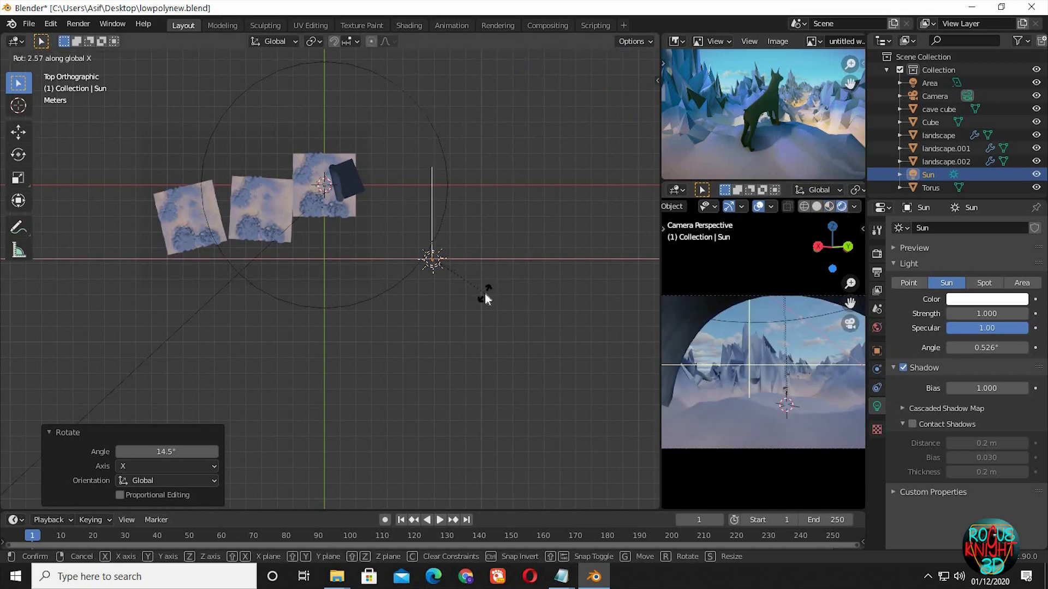
{"action": "key", "text": "z"}
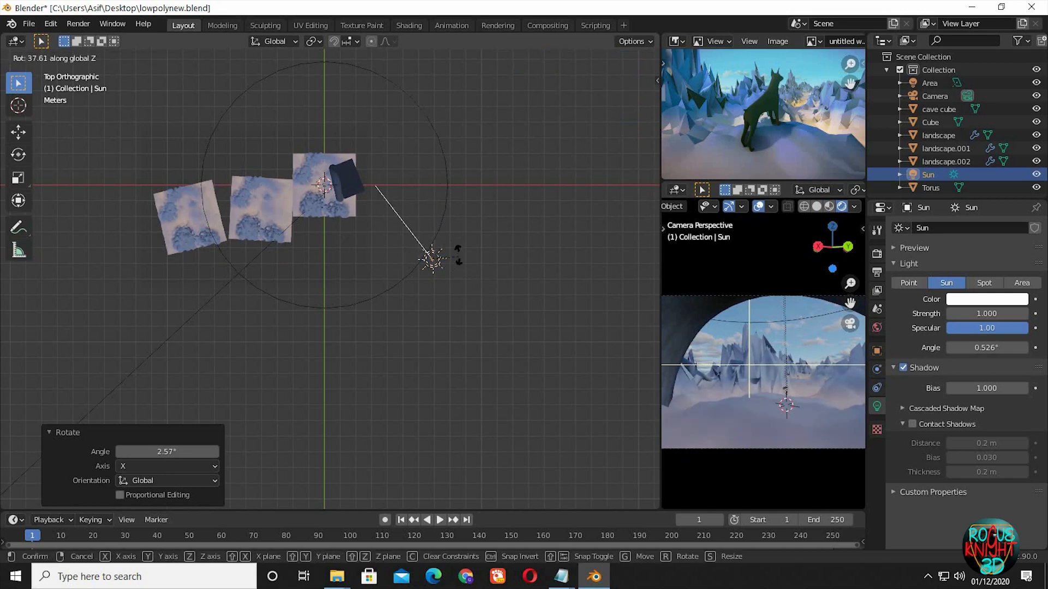
{"action": "left_click", "coordinate": [460, 249]}
{"action": "middle_click_drag", "start_coordinate": [477, 294], "coordinate": [537, 257]}
{"action": "key", "text": "r"}
{"action": "key", "text": "x"}
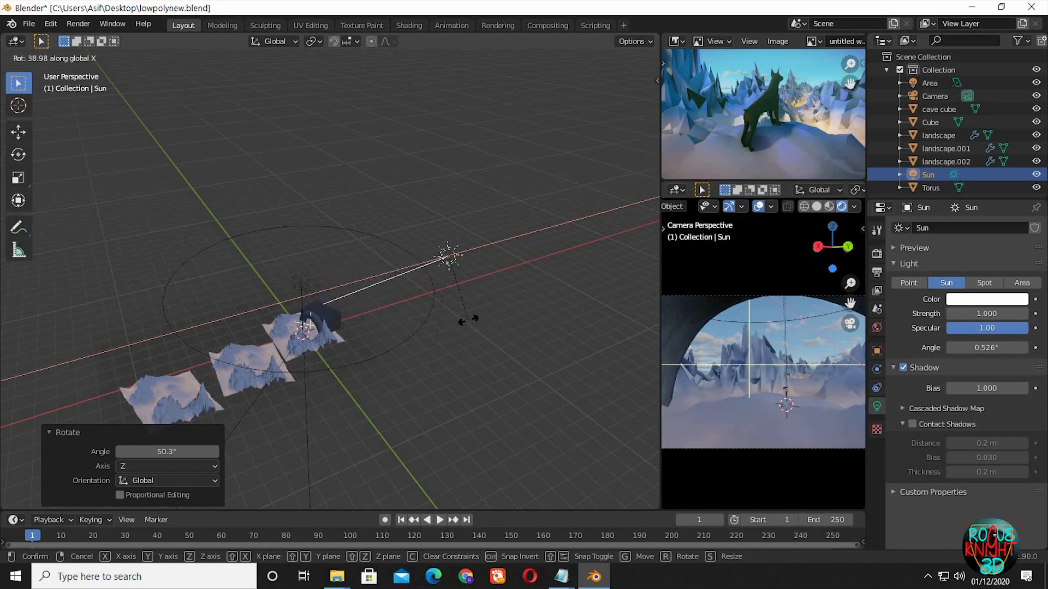
{"action": "left_click", "coordinate": [464, 314]}
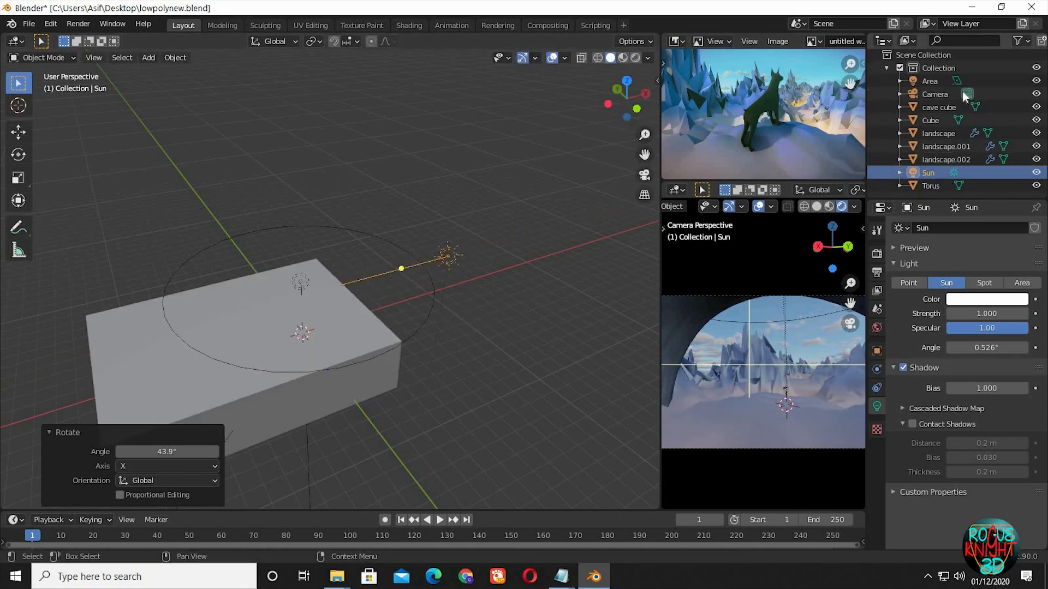
Step: Rename the large box enclosing the landscapes as VOLUMETRIC CUBE and hide it
{"action": "left_click", "coordinate": [930, 120]}
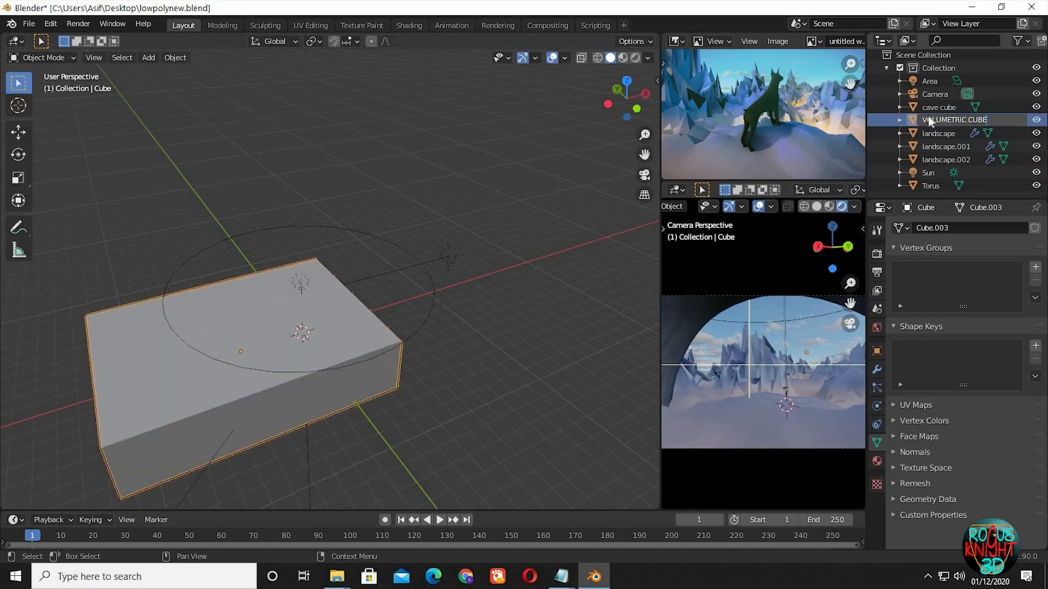
{"action": "key", "text": "Return"}
{"action": "key", "text": "h"}
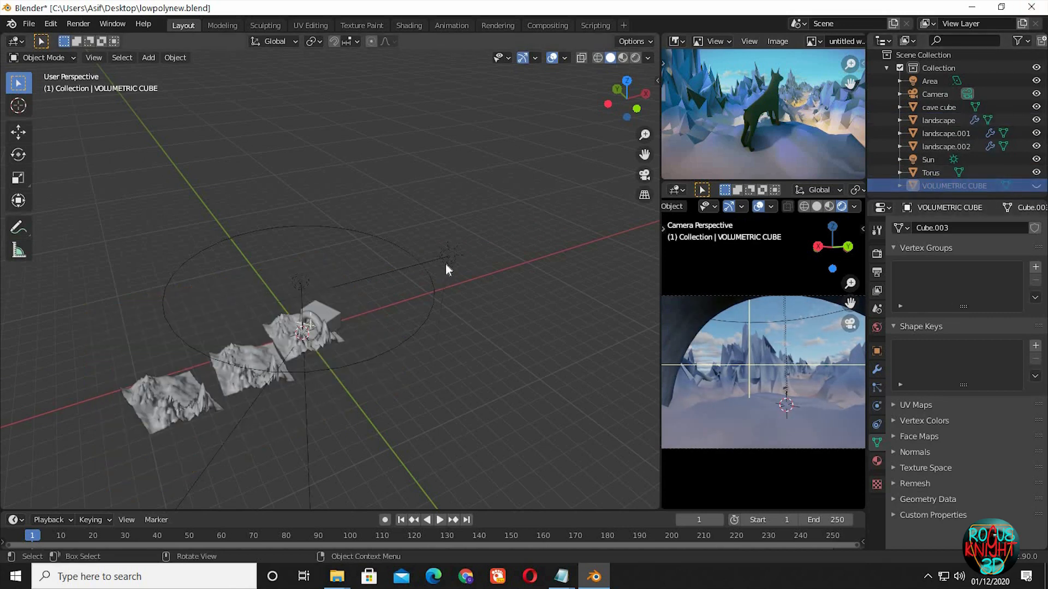
Step: Widen the camera and reference views, and rotate the sun about 5.7° around Z and 13.2° around X
{"action": "left_click", "coordinate": [447, 265]}
{"action": "left_click_drag", "start_coordinate": [660, 287], "coordinate": [484, 287]}
{"action": "key", "text": "r"}
{"action": "key", "text": "z"}
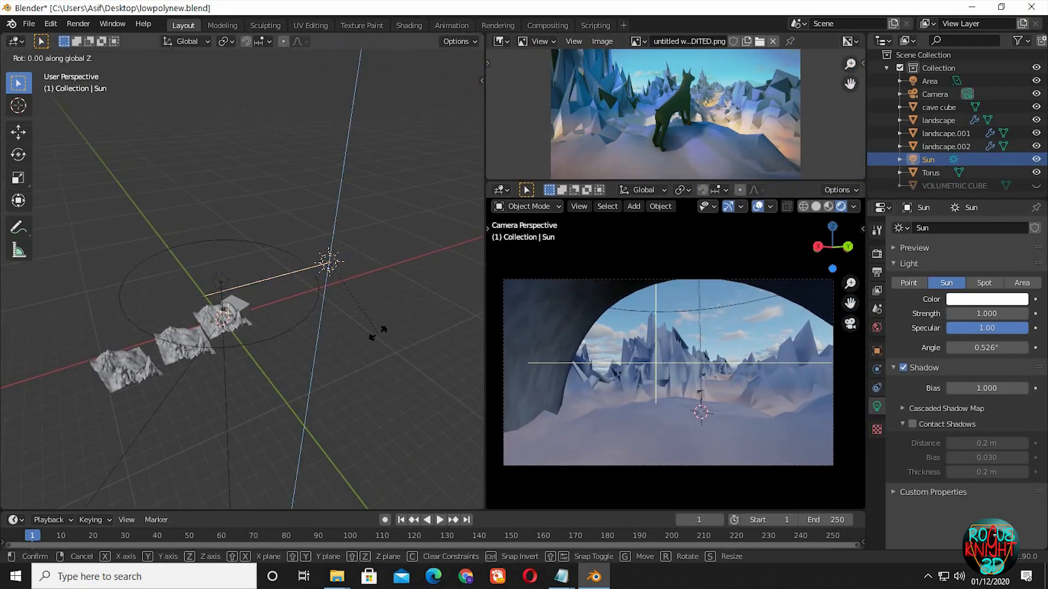
{"action": "left_click", "coordinate": [393, 332]}
{"action": "key", "text": "r"}
{"action": "key", "text": "x"}
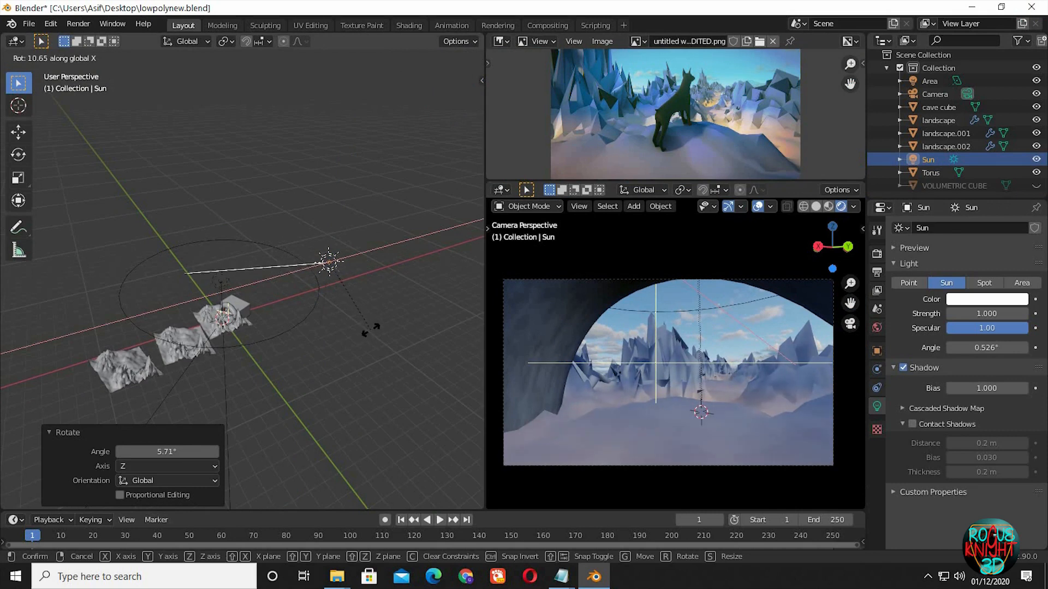
{"action": "left_click", "coordinate": [362, 326]}
Step: Rotate the sun about 2.3° and a further 20.7° around Z, and duplicate it about -4.28 m along X and -3.11 m along Y
{"action": "middle_click_drag", "start_coordinate": [344, 334], "coordinate": [268, 396]}
{"action": "key", "text": "r"}
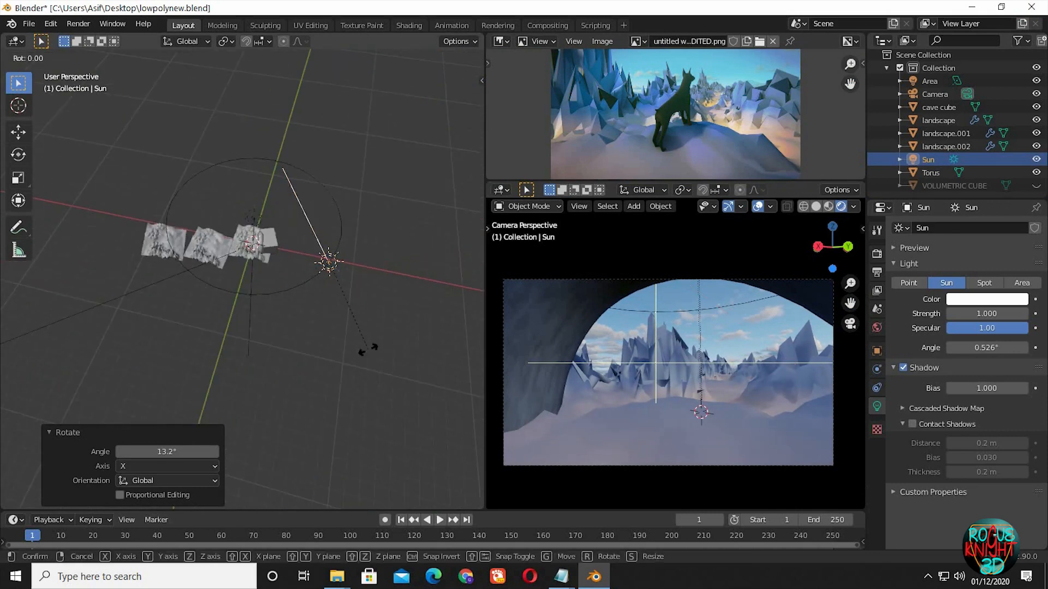
{"action": "key", "text": "z"}
{"action": "left_click", "coordinate": [371, 348]}
{"action": "middle_click_drag", "start_coordinate": [339, 333], "coordinate": [406, 321]}
{"action": "key", "text": "r"}
{"action": "key", "text": "z"}
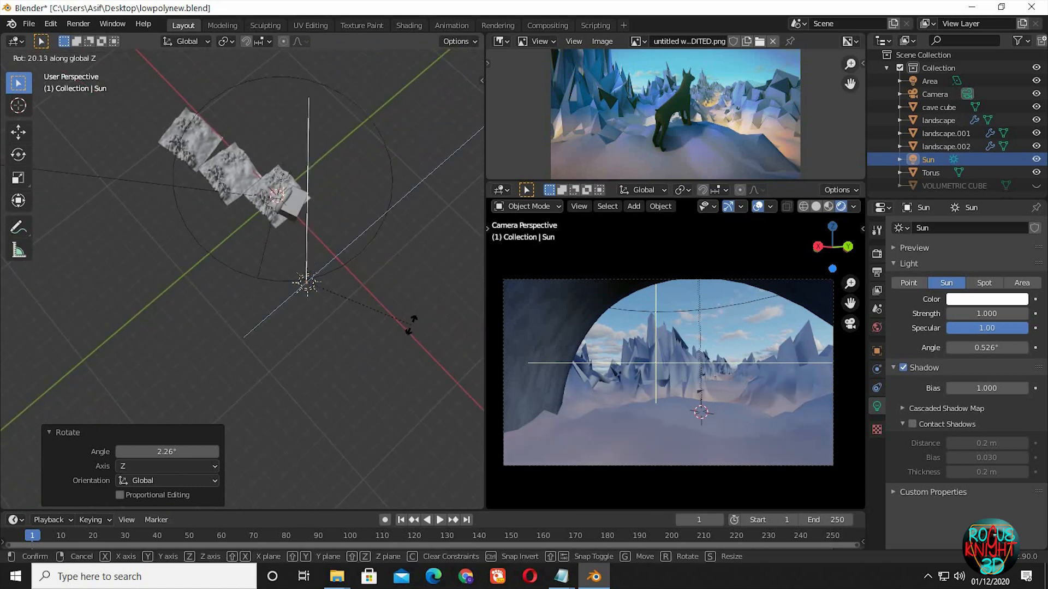
{"action": "left_click", "coordinate": [396, 339]}
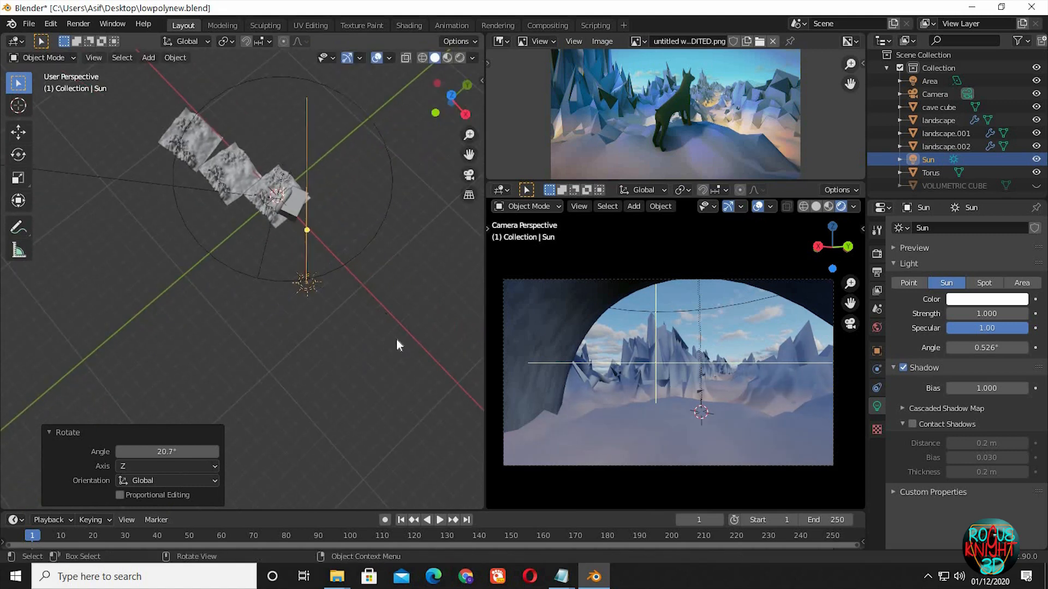
{"action": "key", "text": "shift+d"}
{"action": "left_click", "coordinate": [339, 326]}
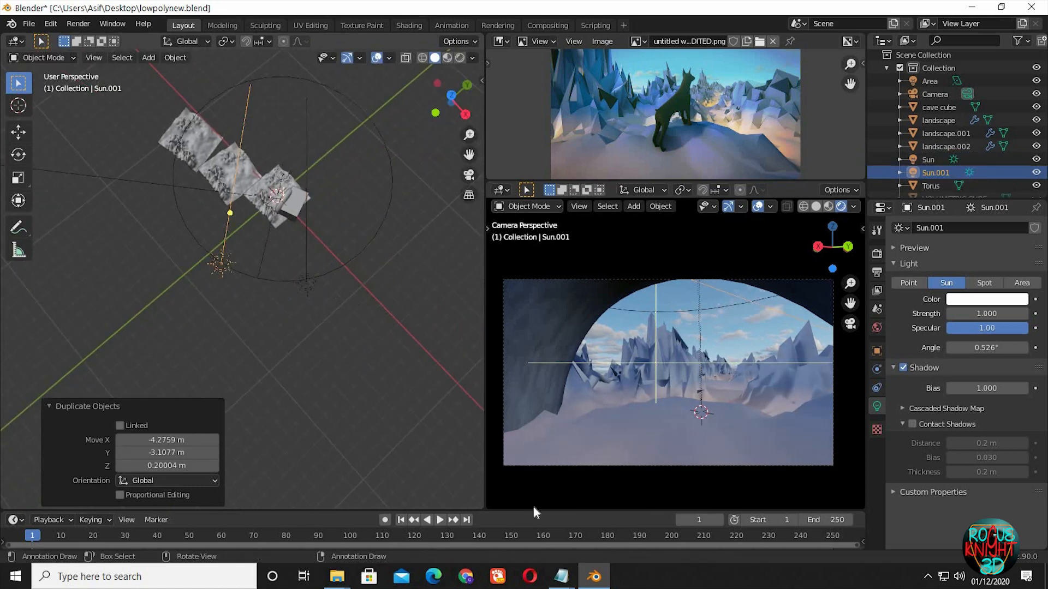
Step: Copy the sun orange hex code FFF9CC from the lights hex notes in Notepad and apply it as the original sun's color
{"action": "left_click", "coordinate": [309, 285]}
{"action": "mouse_move", "coordinate": [561, 576]}
{"action": "left_click", "coordinate": [490, 523]}
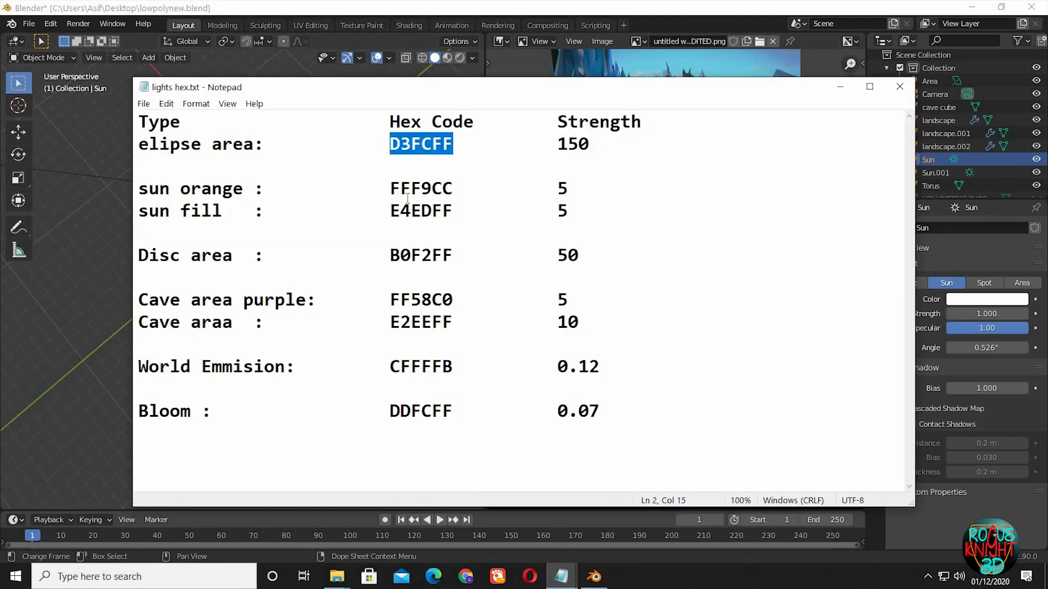
{"action": "left_click_drag", "start_coordinate": [392, 189], "coordinate": [453, 199]}
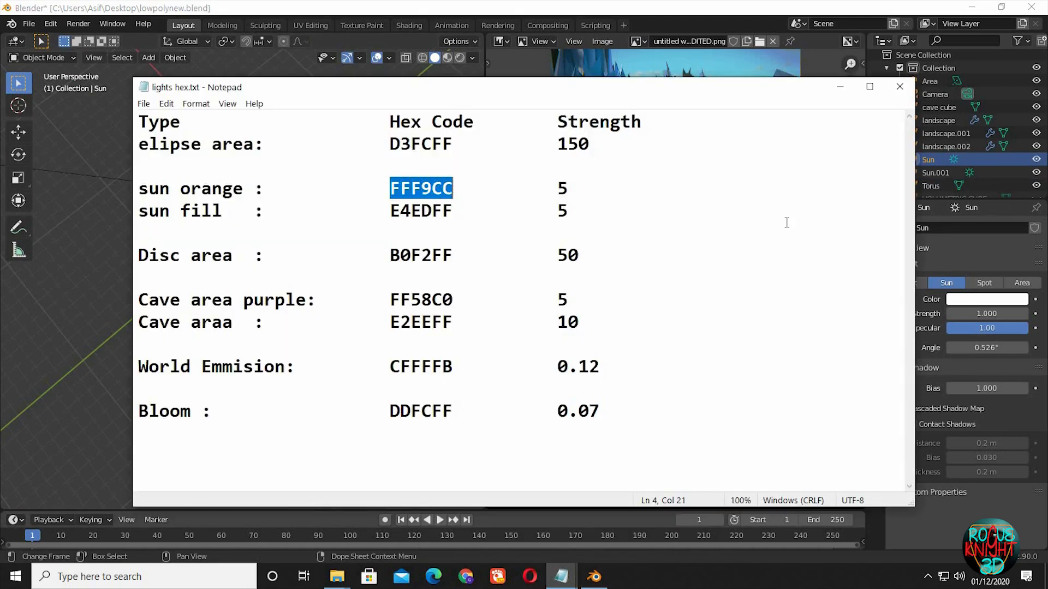
{"action": "left_click", "coordinate": [952, 300]}
{"action": "left_click", "coordinate": [952, 254]}
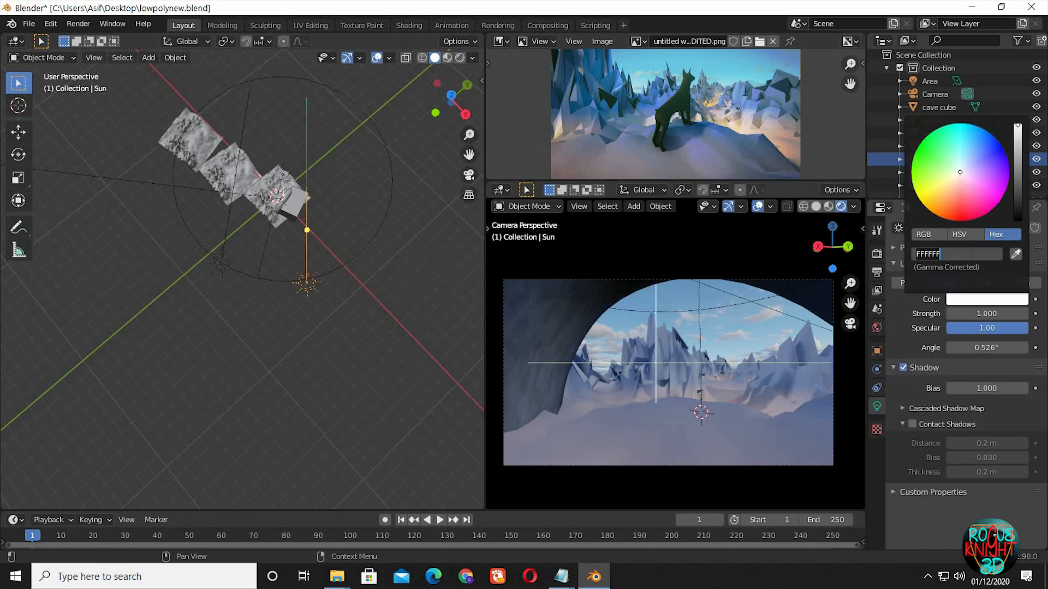
{"action": "key", "text": "Return"}
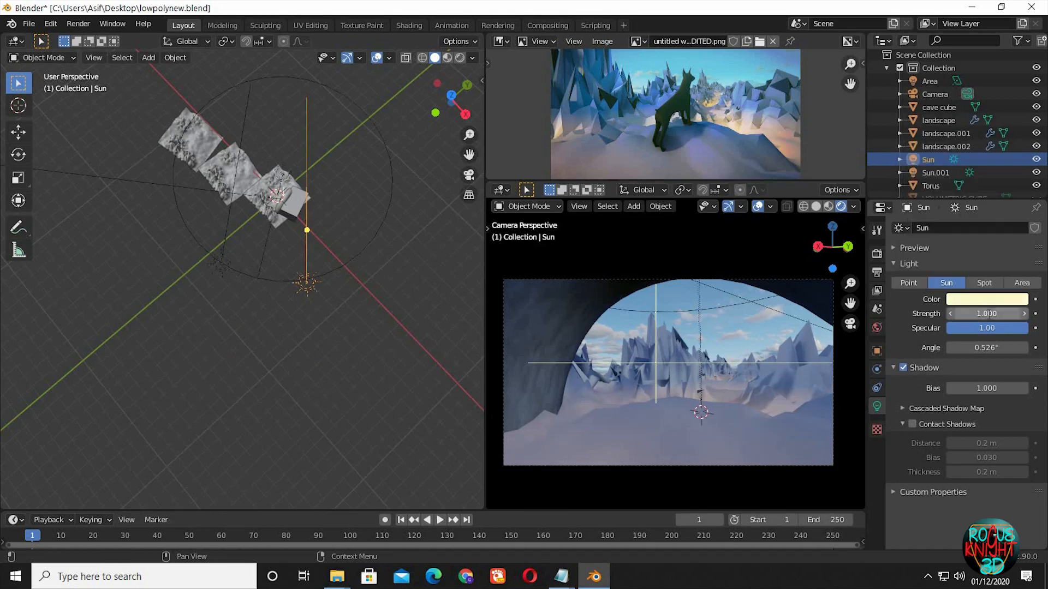
Step: Set the original sun's strength to 5 and enable its contact shadows
{"action": "left_click", "coordinate": [989, 314]}
{"action": "type", "text": "5"}
{"action": "key", "text": "Return"}
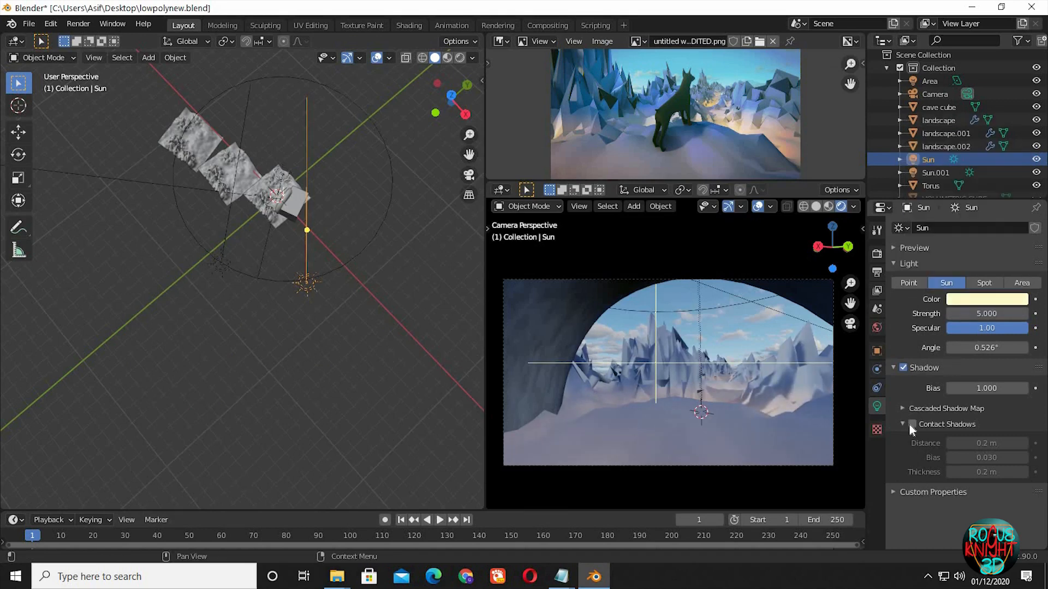
{"action": "left_click", "coordinate": [912, 425]}
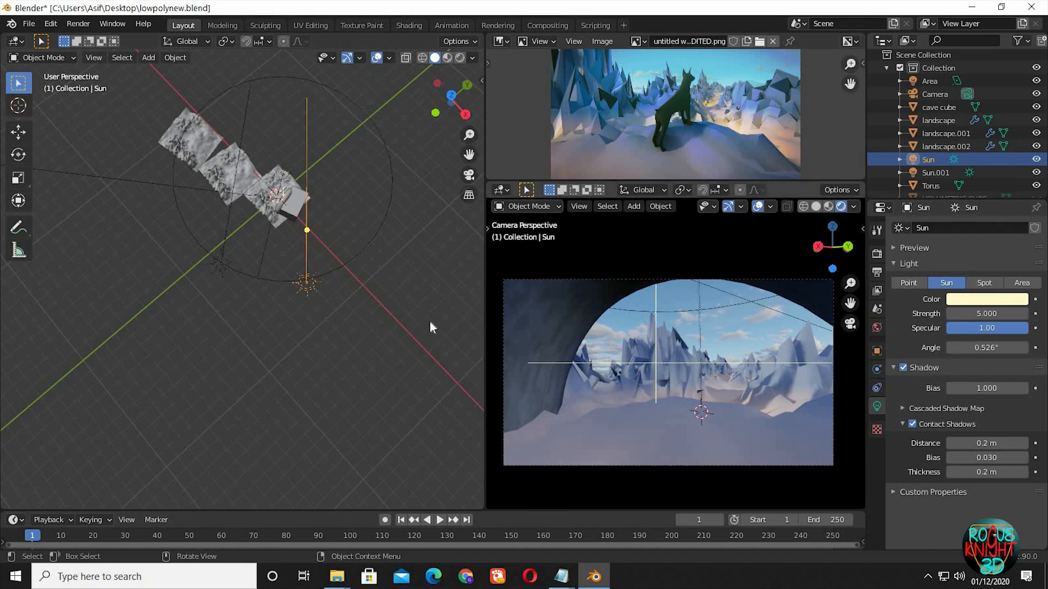
Step: Rotate the original sun about -24° around Z
{"action": "key", "text": "r"}
{"action": "key", "text": "z"}
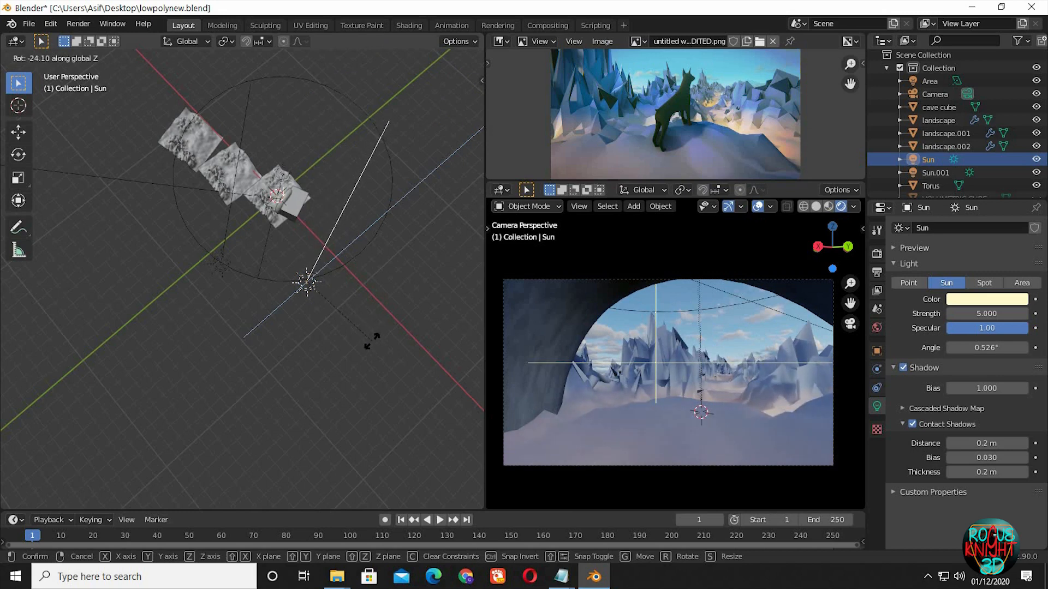
{"action": "left_click", "coordinate": [166, 242]}
Step: Copy the sun fill hex code E4EDFF from the Notepad light notes and apply it as the duplicated sun's color
{"action": "left_click", "coordinate": [223, 267]}
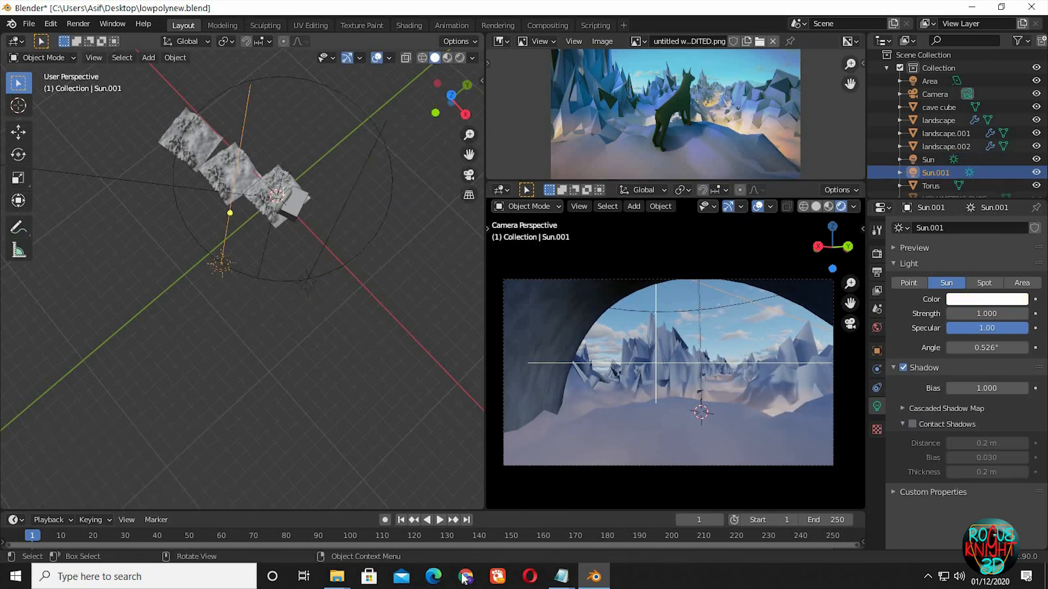
{"action": "mouse_move", "coordinate": [562, 576]}
{"action": "left_click", "coordinate": [512, 523]}
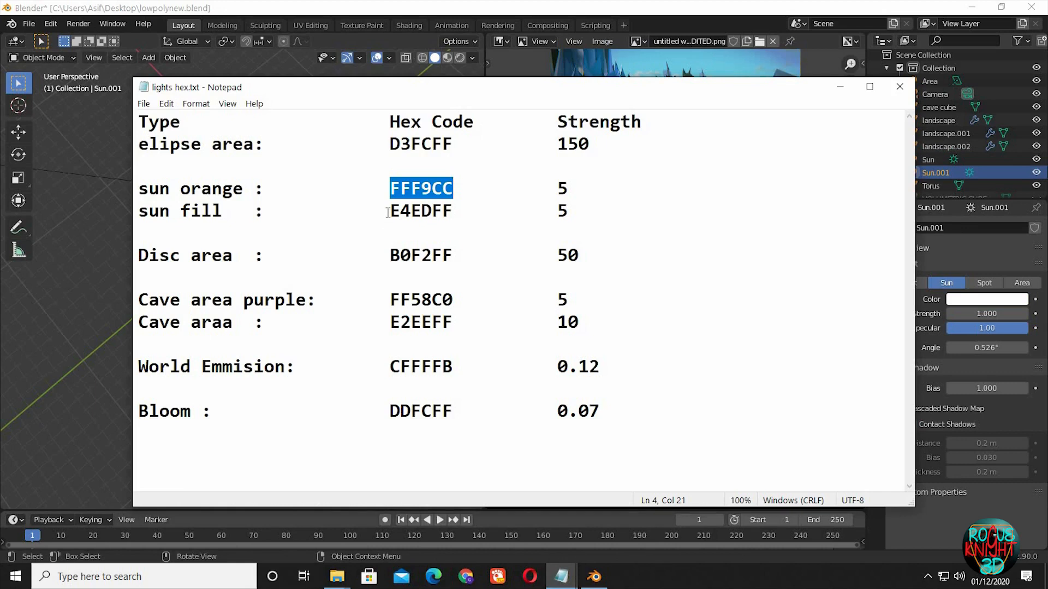
{"action": "left_click_drag", "start_coordinate": [388, 212], "coordinate": [450, 212]}
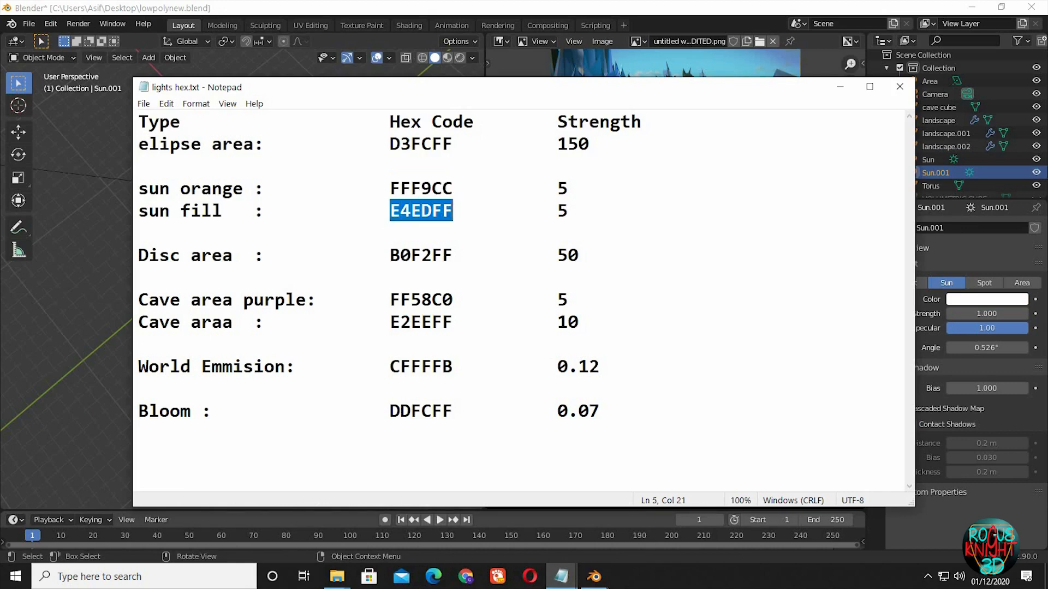
{"action": "left_click", "coordinate": [986, 305]}
{"action": "left_click", "coordinate": [980, 297]}
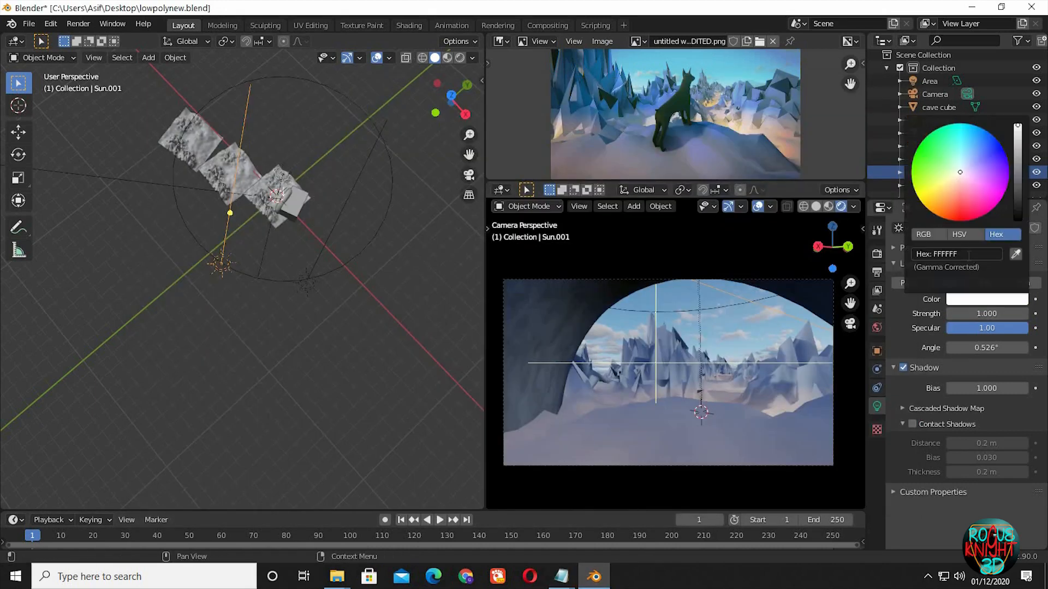
{"action": "left_click", "coordinate": [969, 254]}
{"action": "key", "text": "Return"}
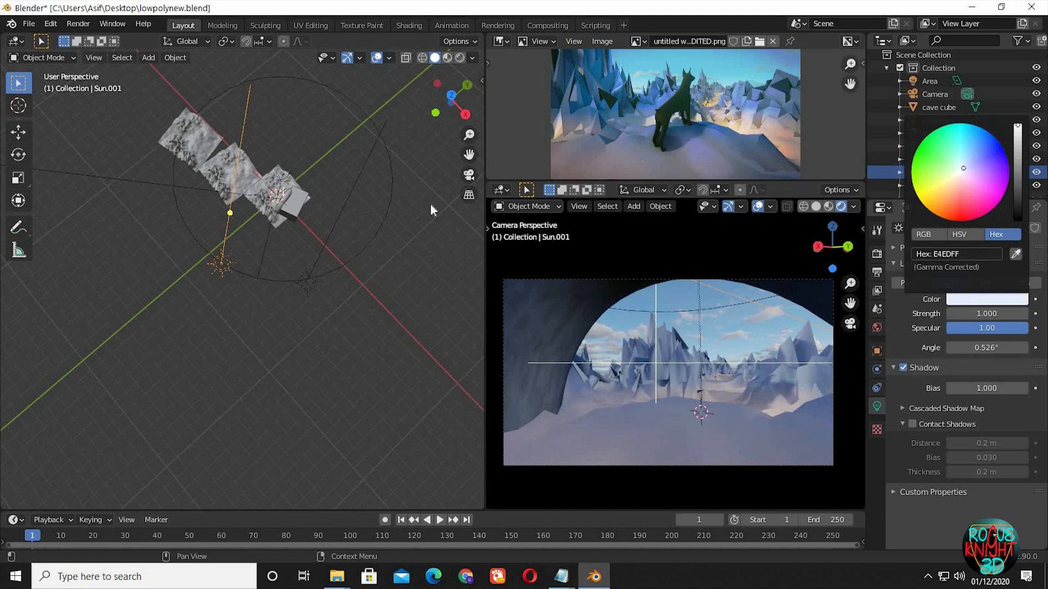
Step: Rotate the duplicated sun about -42.2° around Z, -37.6° around X and a further 11.6° around X
{"action": "key", "text": "r"}
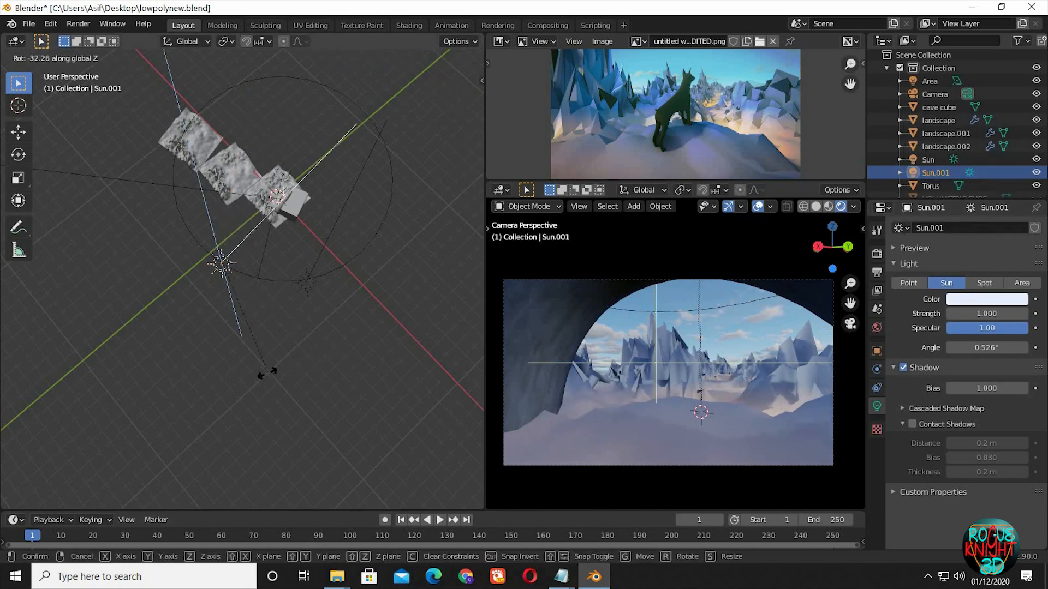
{"action": "left_click", "coordinate": [349, 374]}
{"action": "key", "text": "x"}
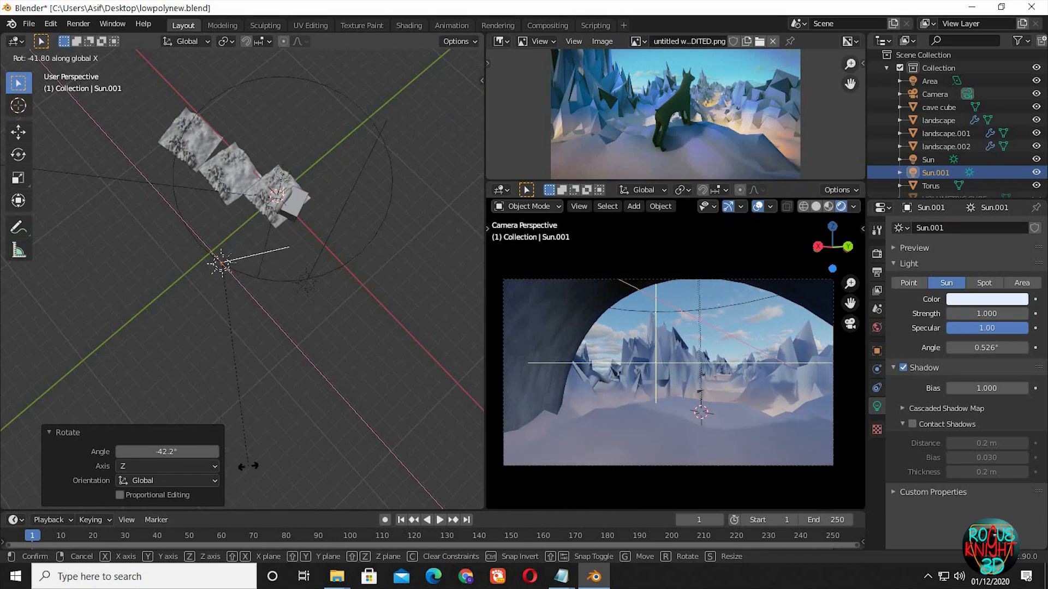
{"action": "left_click", "coordinate": [219, 496]}
{"action": "middle_click_drag", "start_coordinate": [399, 337], "coordinate": [462, 291]}
{"action": "key", "text": "r"}
{"action": "key", "text": "x"}
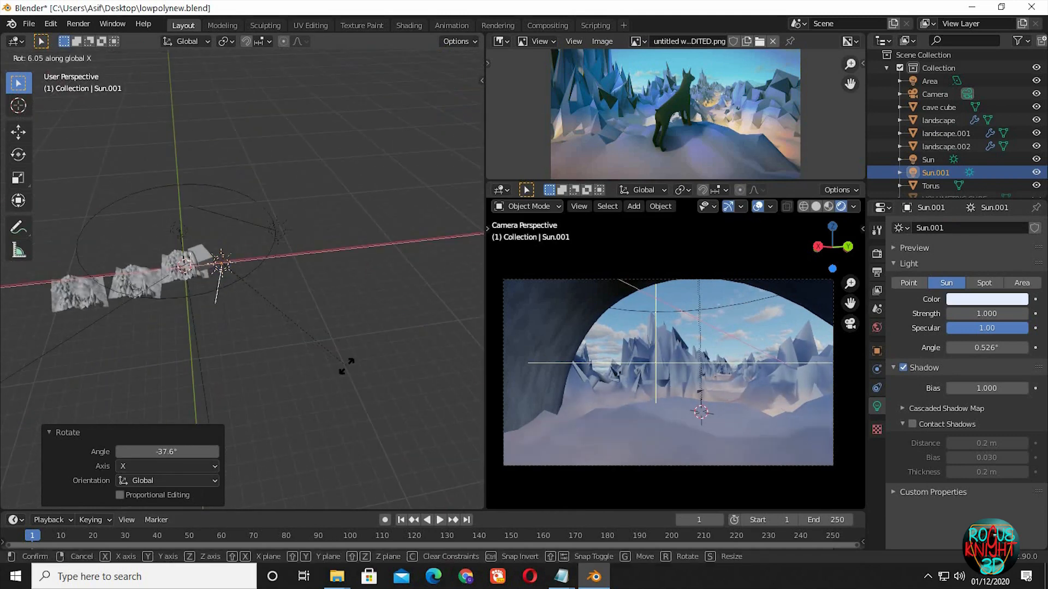
{"action": "left_click", "coordinate": [338, 373]}
Step: Rotate the duplicated sun about 6.1° and a further 5° around Z
{"action": "key", "text": "r"}
{"action": "key", "text": "z"}
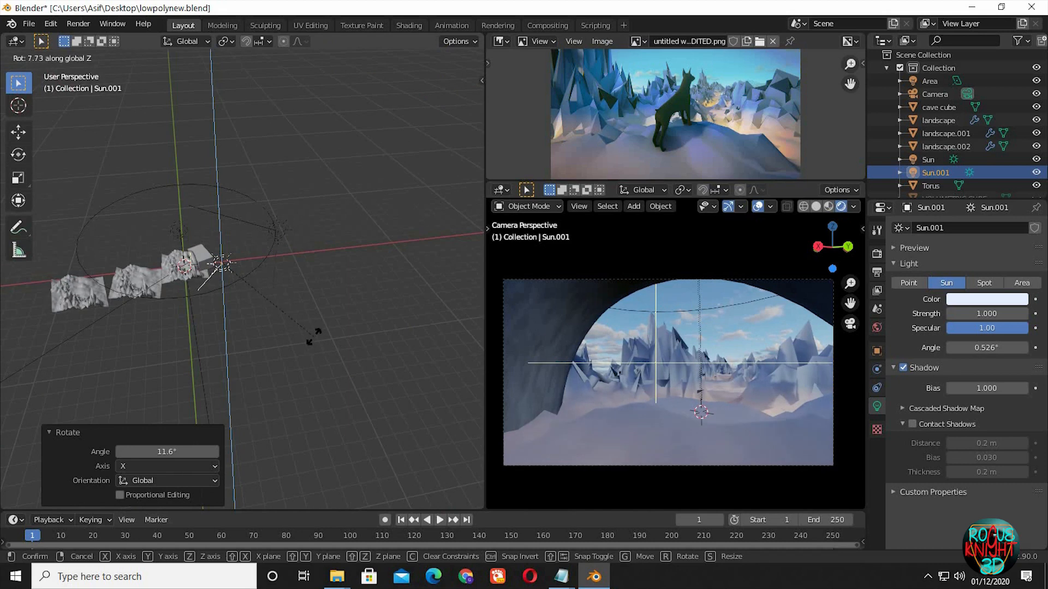
{"action": "left_click", "coordinate": [306, 336]}
{"action": "middle_click_drag", "start_coordinate": [299, 342], "coordinate": [350, 306]}
{"action": "key", "text": "r"}
{"action": "key", "text": "z"}
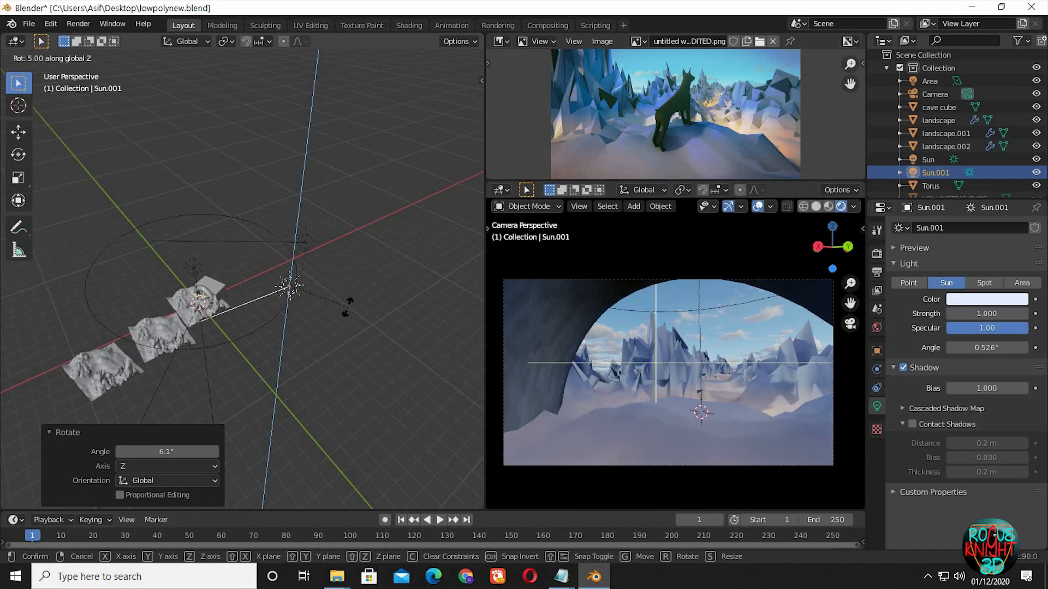
{"action": "left_click", "coordinate": [347, 308]}
Step: Select the original sun and rotate it about 1.5° around Z
{"action": "middle_click_drag", "start_coordinate": [346, 307], "coordinate": [221, 270]}
{"action": "left_click", "coordinate": [325, 251]}
{"action": "key", "text": "r"}
{"action": "key", "text": "z"}
{"action": "left_click", "coordinate": [403, 244]}
Step: Place the 3D cursor inside the cave arch and add an area light there
{"action": "scroll", "coordinate": [306, 306], "scroll_direction": "up", "scroll_amount": 6}
{"action": "scroll", "coordinate": [307, 306], "scroll_direction": "up", "scroll_amount": 10}
{"action": "scroll", "coordinate": [308, 348], "scroll_direction": "down", "scroll_amount": 5}
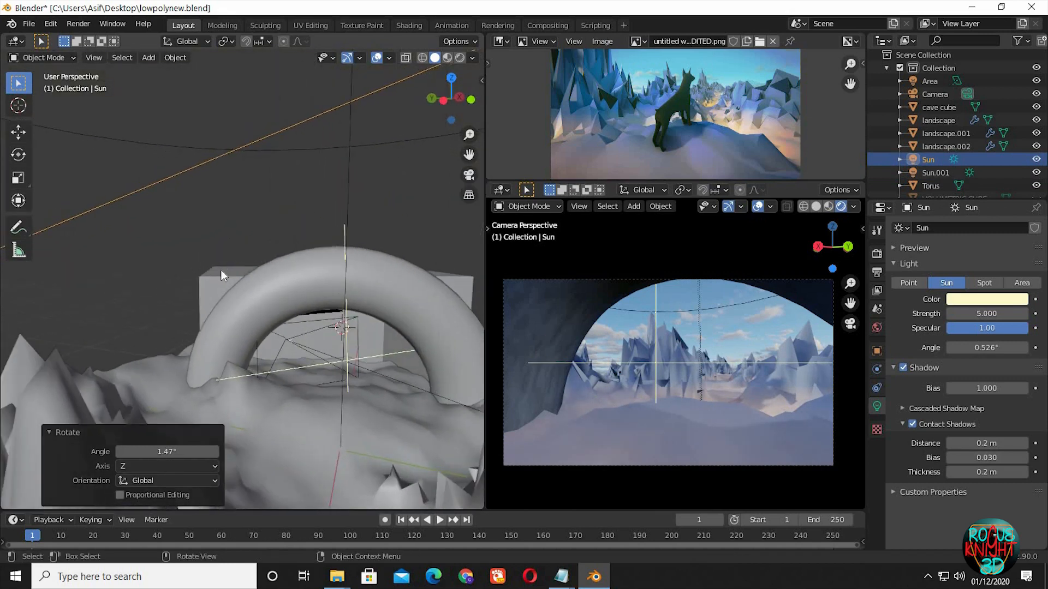
{"action": "left_click", "coordinate": [334, 380]}
{"action": "middle_click_drag", "start_coordinate": [334, 380], "coordinate": [317, 330]}
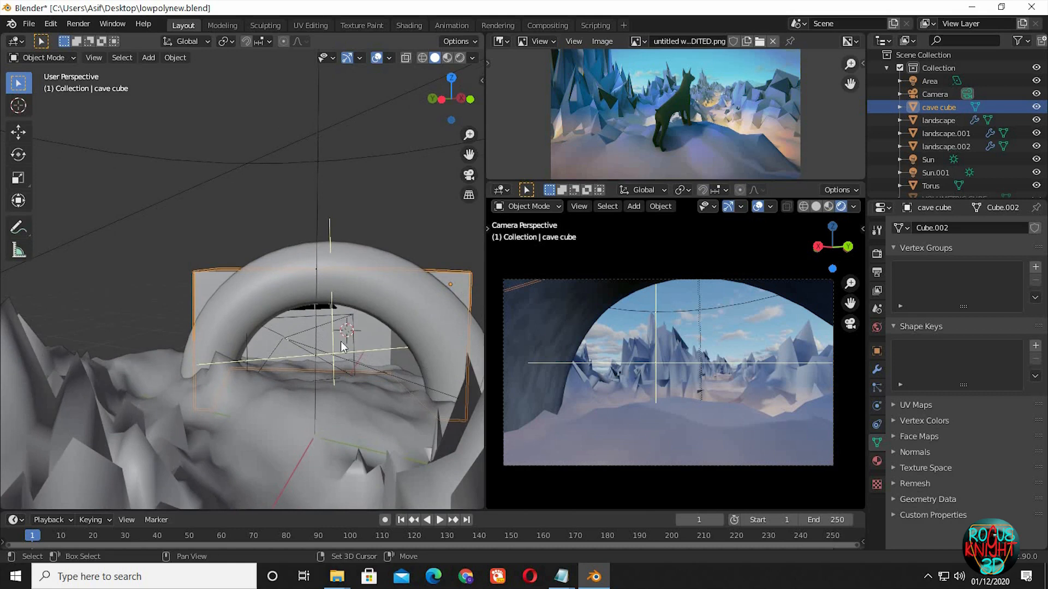
{"action": "key", "text": "shift+a"}
{"action": "mouse_move", "coordinate": [340, 341]}
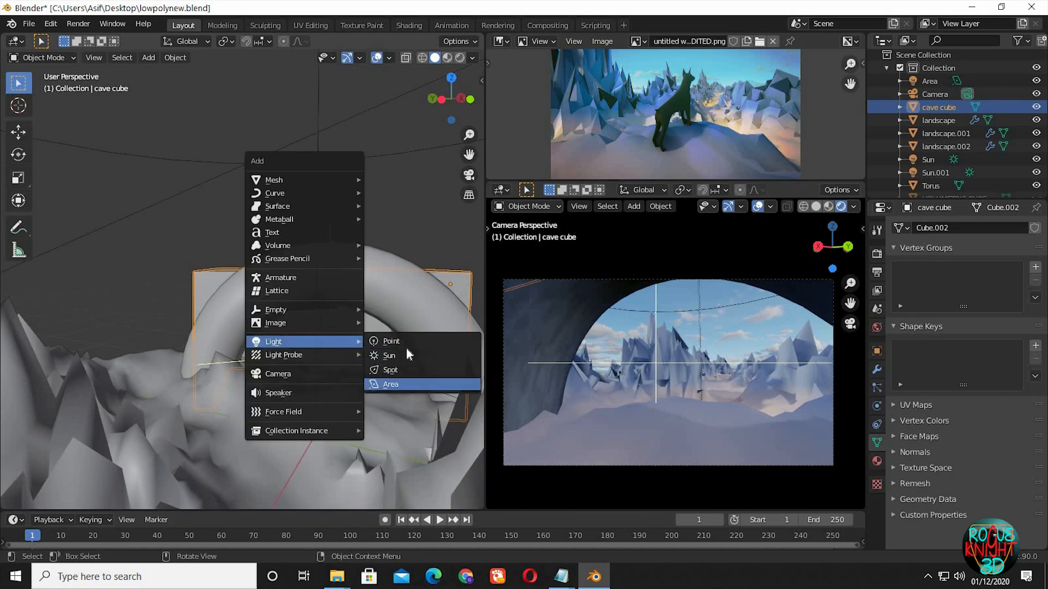
{"action": "left_click", "coordinate": [400, 383]}
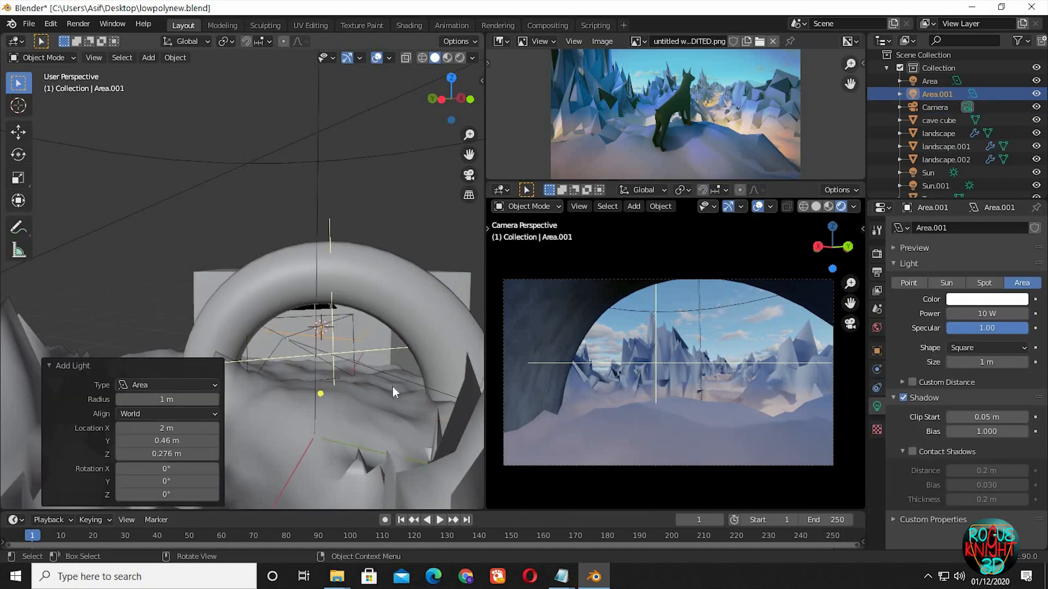
Step: Rotate the new area light 90° around Y and about 7.9° around Z
{"action": "key", "text": "r"}
{"action": "key", "text": "z"}
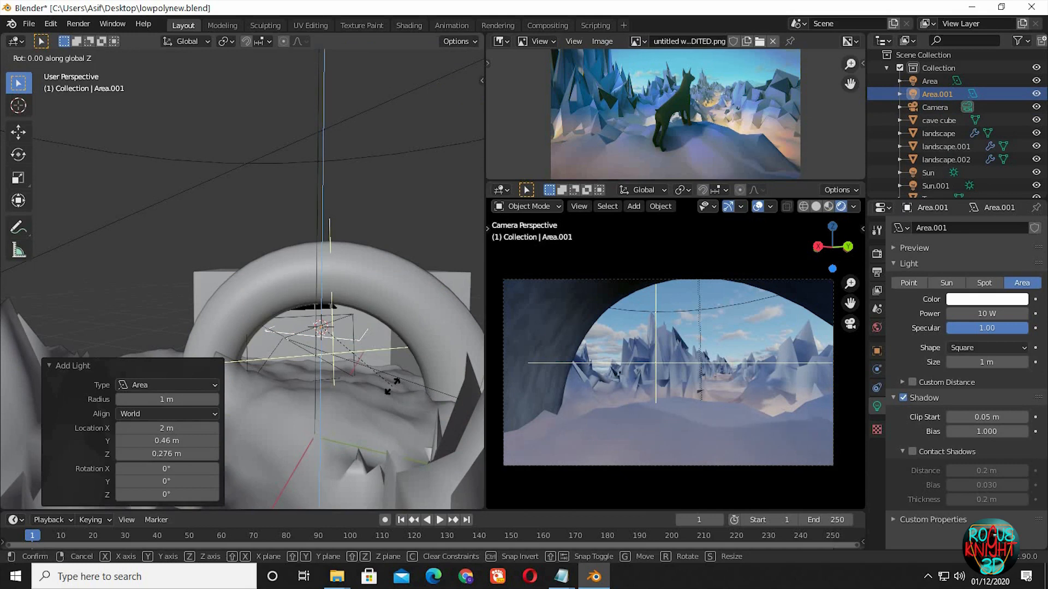
{"action": "type", "text": "y90"}
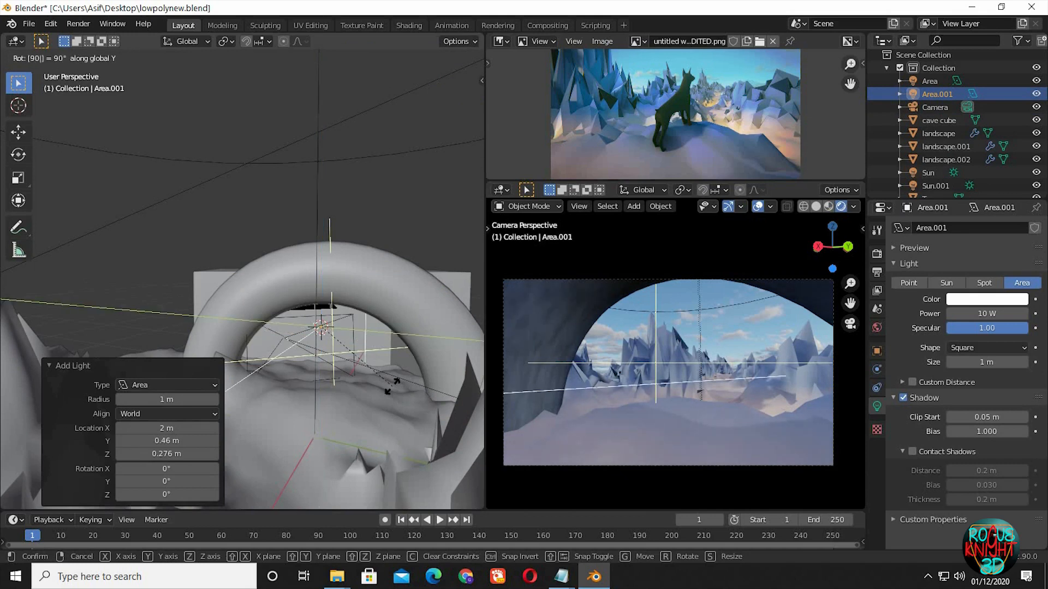
{"action": "key", "text": "Return"}
{"action": "scroll", "coordinate": [342, 395], "scroll_direction": "down", "scroll_amount": 5}
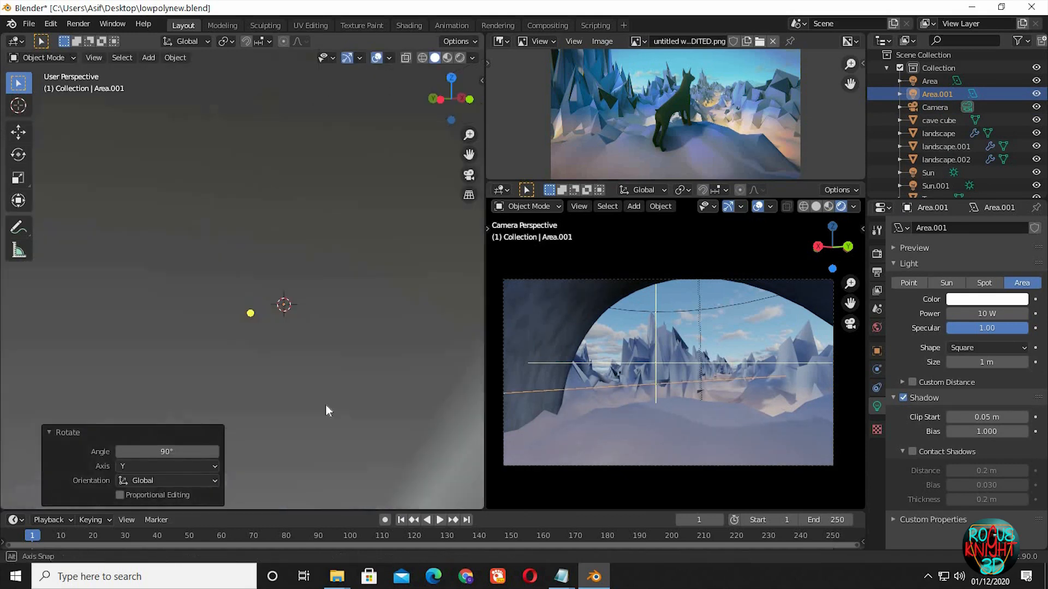
{"action": "scroll", "coordinate": [365, 405], "scroll_direction": "up", "scroll_amount": 8}
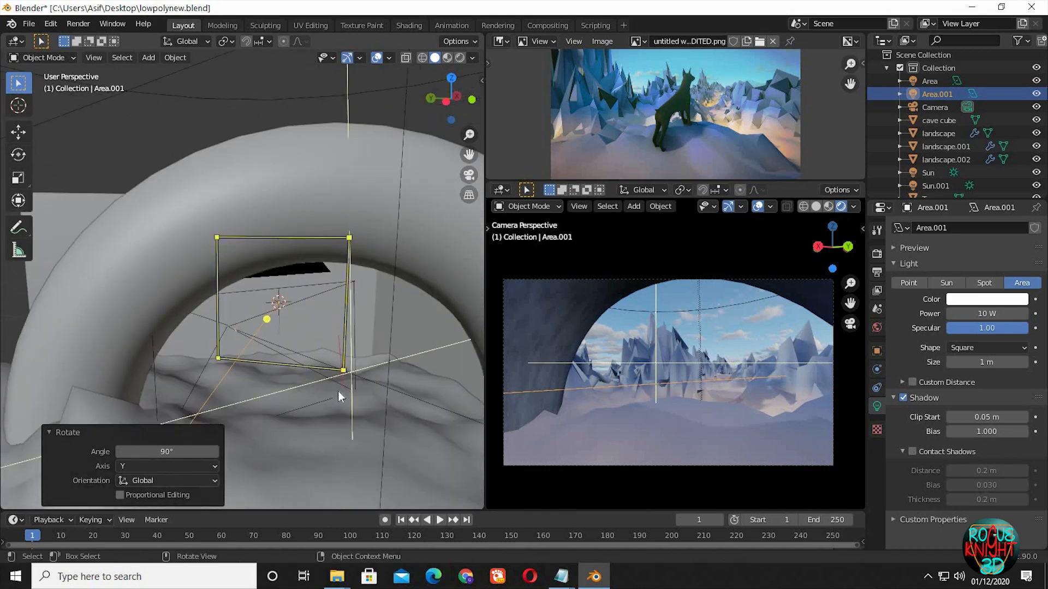
{"action": "key", "text": "r"}
{"action": "key", "text": "z"}
{"action": "left_click", "coordinate": [354, 400]}
Step: Set the cave area light's color to the noted hex code E2EEFF from the lights hex.txt notes
{"action": "middle_click_drag", "start_coordinate": [354, 400], "coordinate": [311, 391]}
{"action": "mouse_move", "coordinate": [561, 577]}
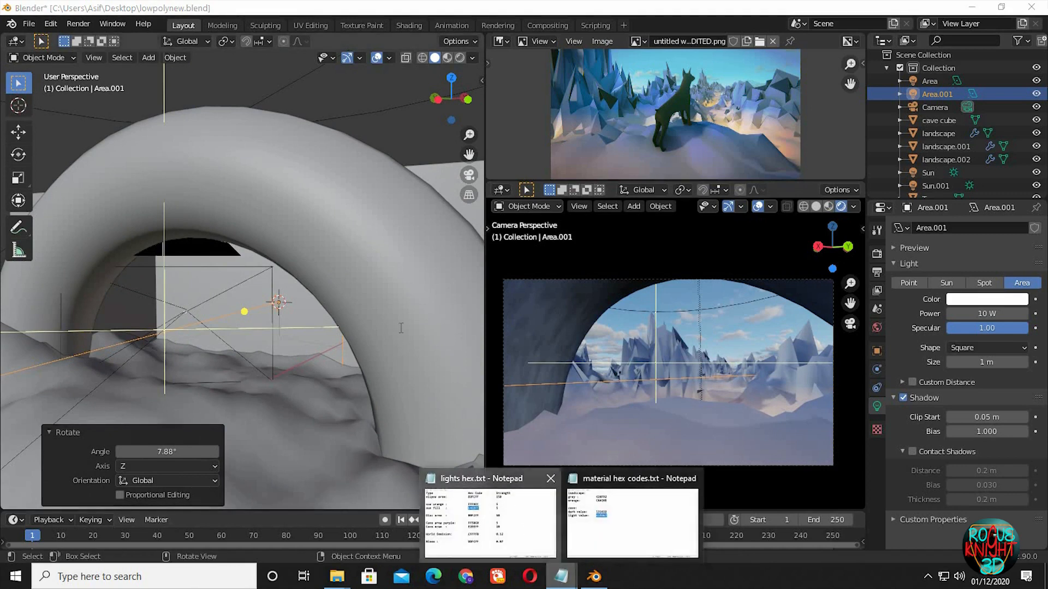
{"action": "left_click", "coordinate": [480, 500]}
{"action": "left_click", "coordinate": [416, 323]}
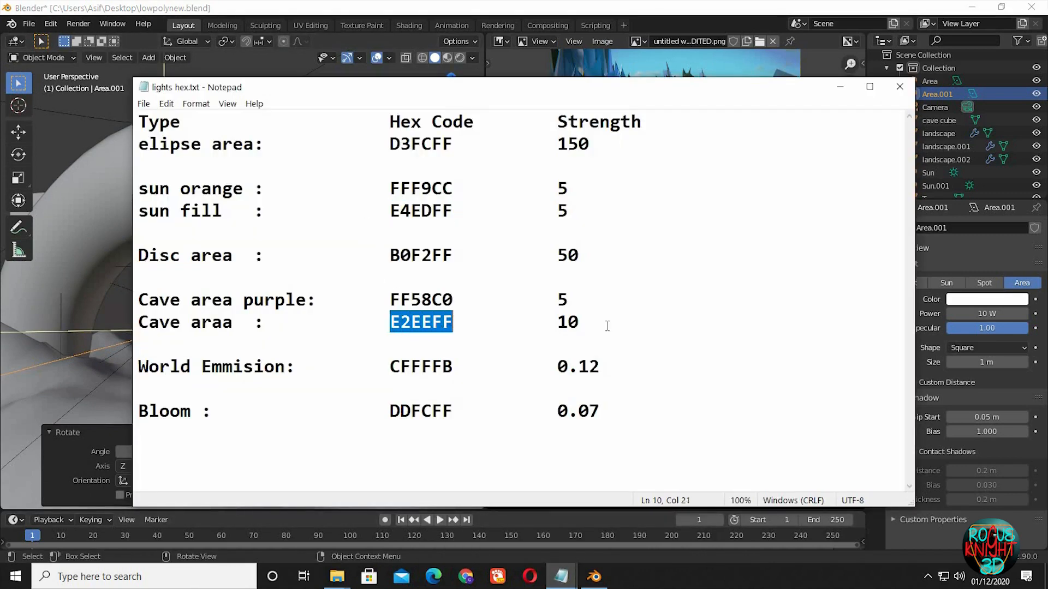
{"action": "left_click", "coordinate": [991, 301]}
{"action": "left_click", "coordinate": [962, 254]}
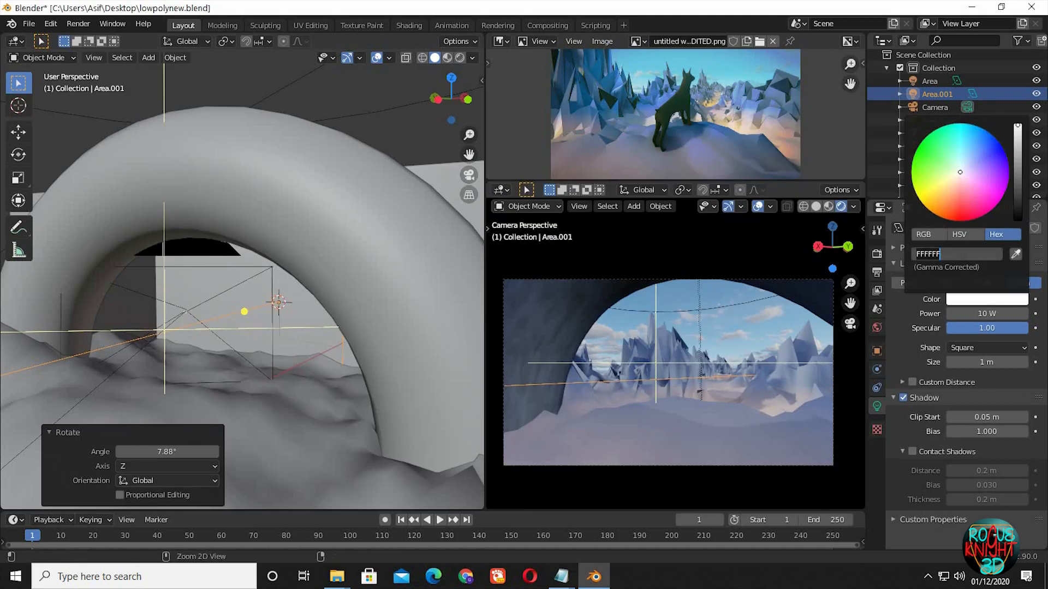
{"action": "key", "text": "Return"}
Step: Duplicate the cave area light and rotate the copy about 30.8° around Z
{"action": "middle_click_drag", "start_coordinate": [287, 320], "coordinate": [298, 323]}
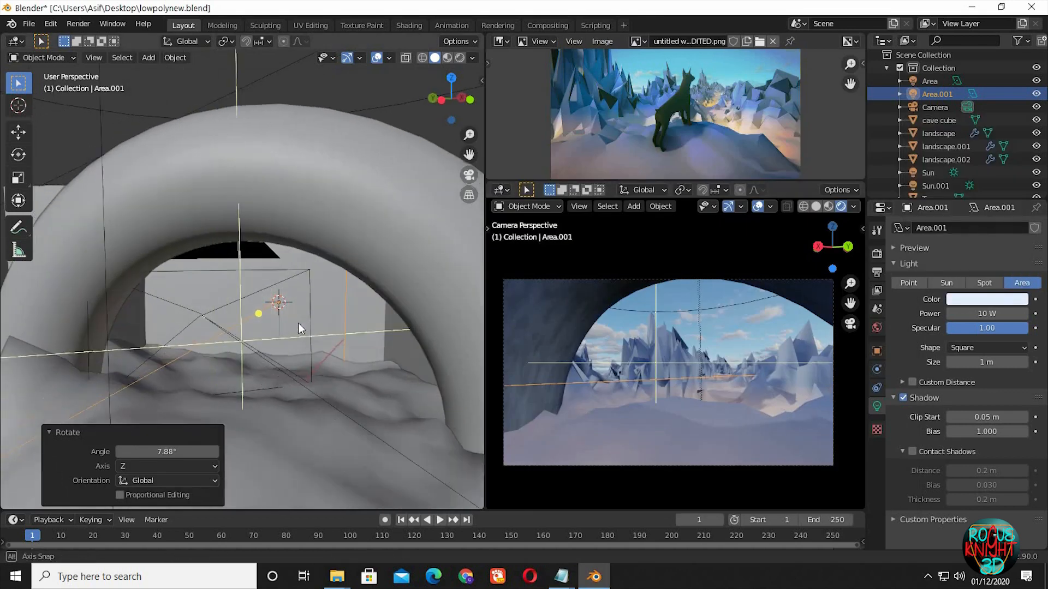
{"action": "key", "text": "shift+d"}
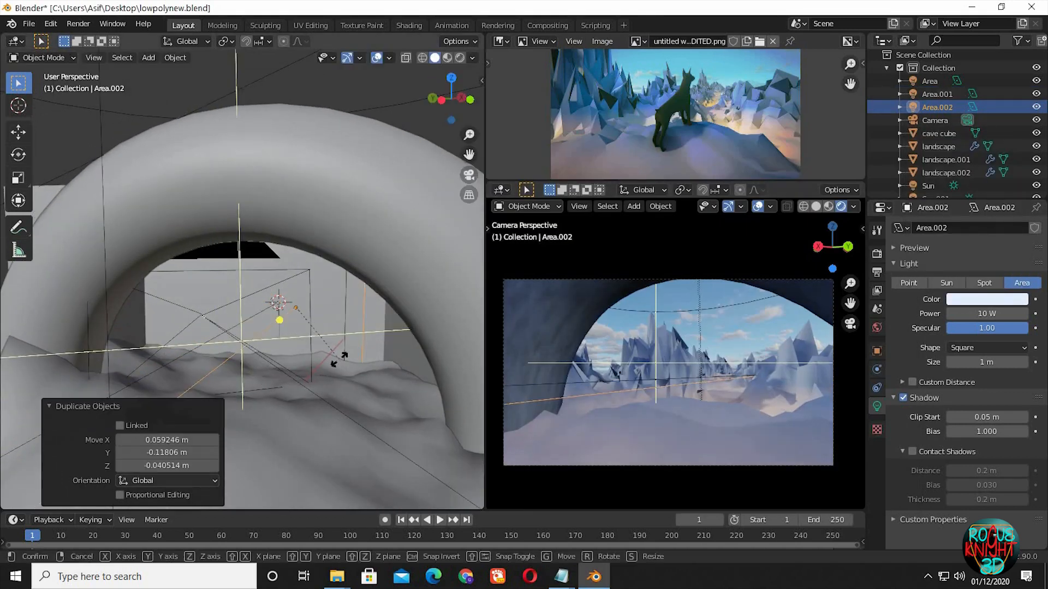
{"action": "key", "text": "r"}
{"action": "key", "text": "z"}
{"action": "left_click", "coordinate": [392, 411]}
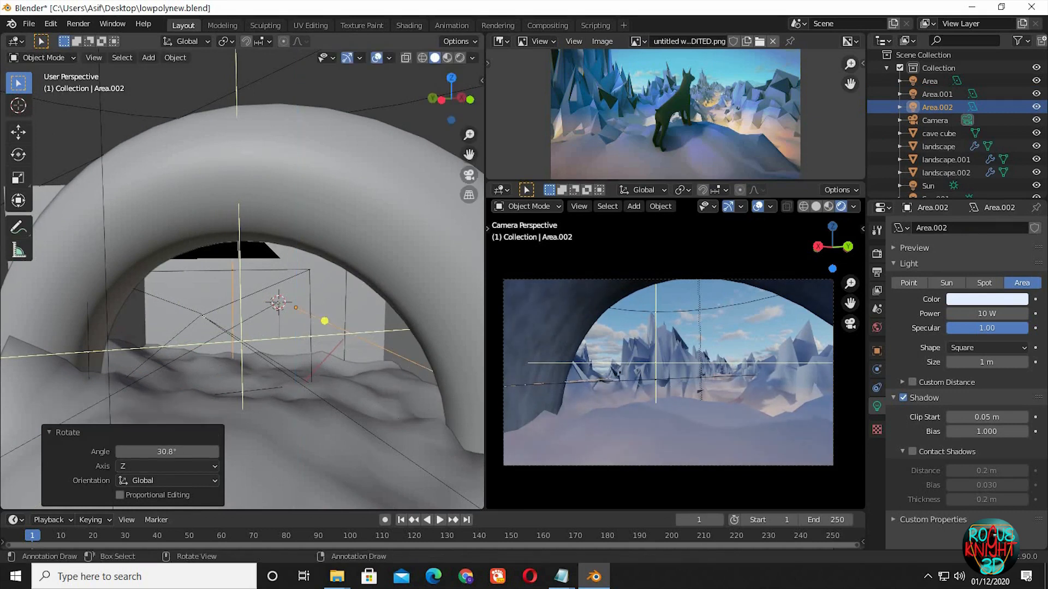
Step: Tilt the duplicated area light about -14.5° and a further -1.2° around X
{"action": "key", "text": "r"}
{"action": "key", "text": "x"}
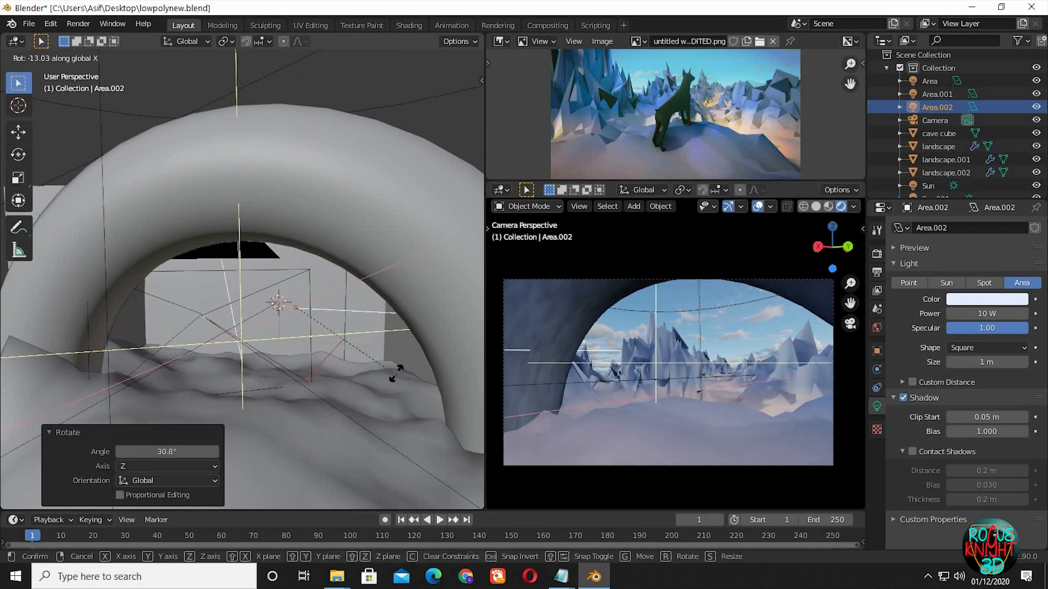
{"action": "left_click", "coordinate": [393, 374]}
{"action": "middle_click_drag", "start_coordinate": [393, 374], "coordinate": [352, 395]}
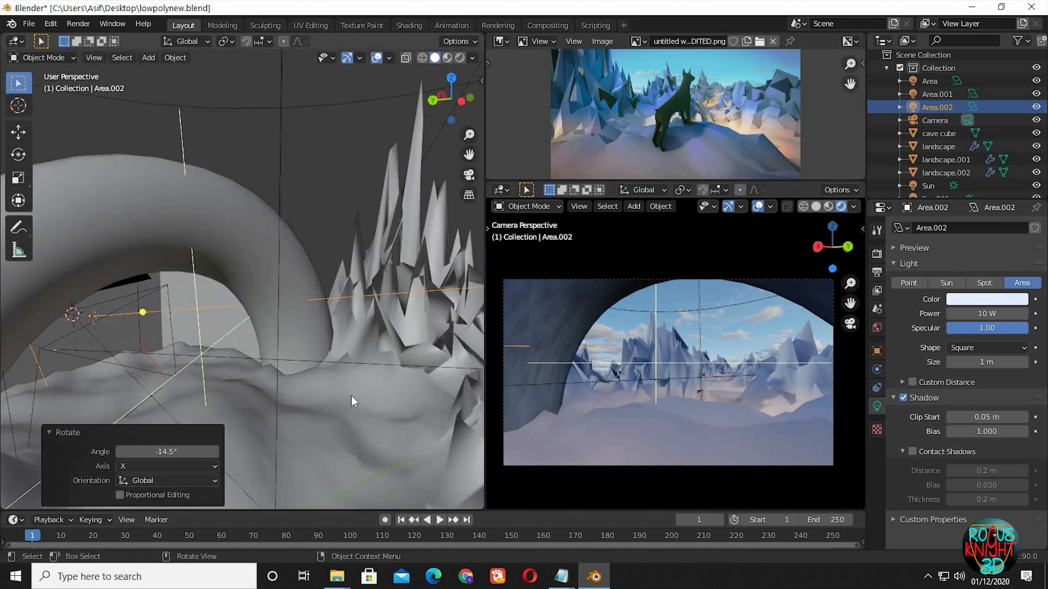
{"action": "key", "text": "r"}
{"action": "key", "text": "x"}
{"action": "left_click", "coordinate": [349, 389]}
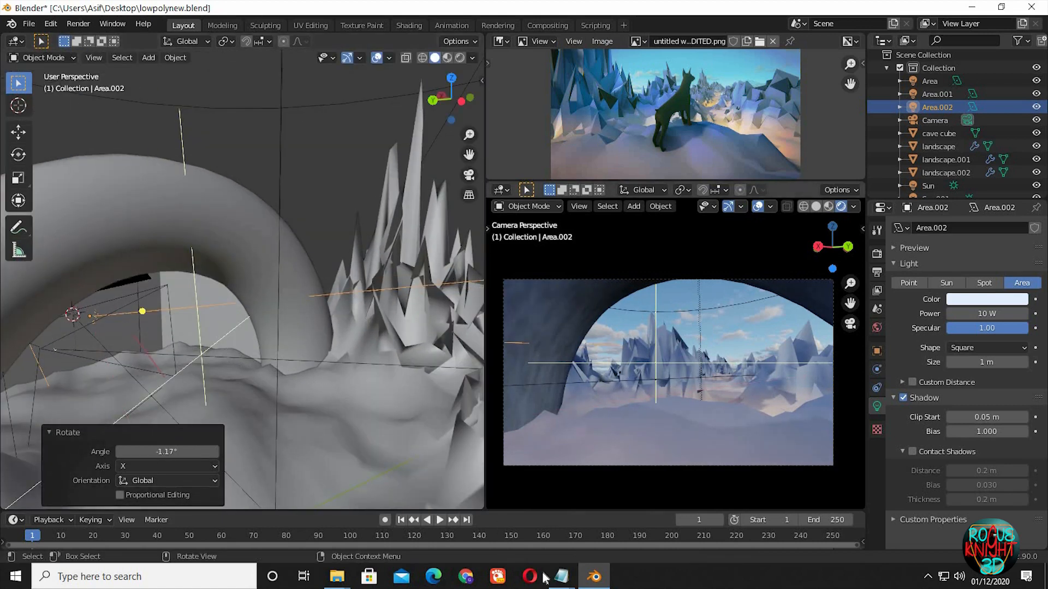
Step: Give the duplicated area light the noted cave purple color FF58C0 and a power of 5 W
{"action": "left_click", "coordinate": [561, 577]}
{"action": "left_click_drag", "start_coordinate": [390, 299], "coordinate": [451, 309]}
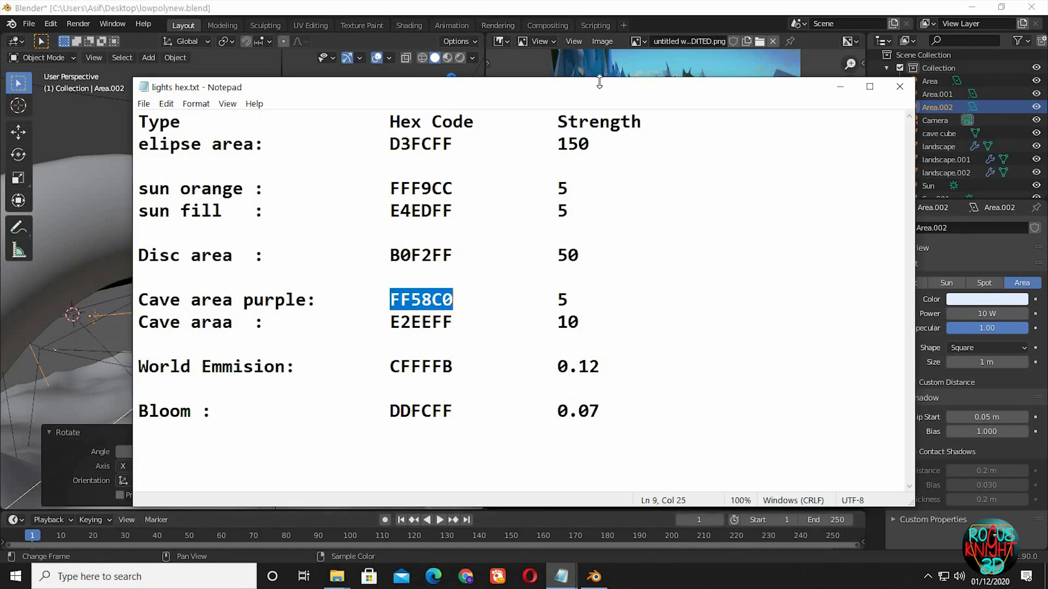
{"action": "left_click", "coordinate": [972, 298]}
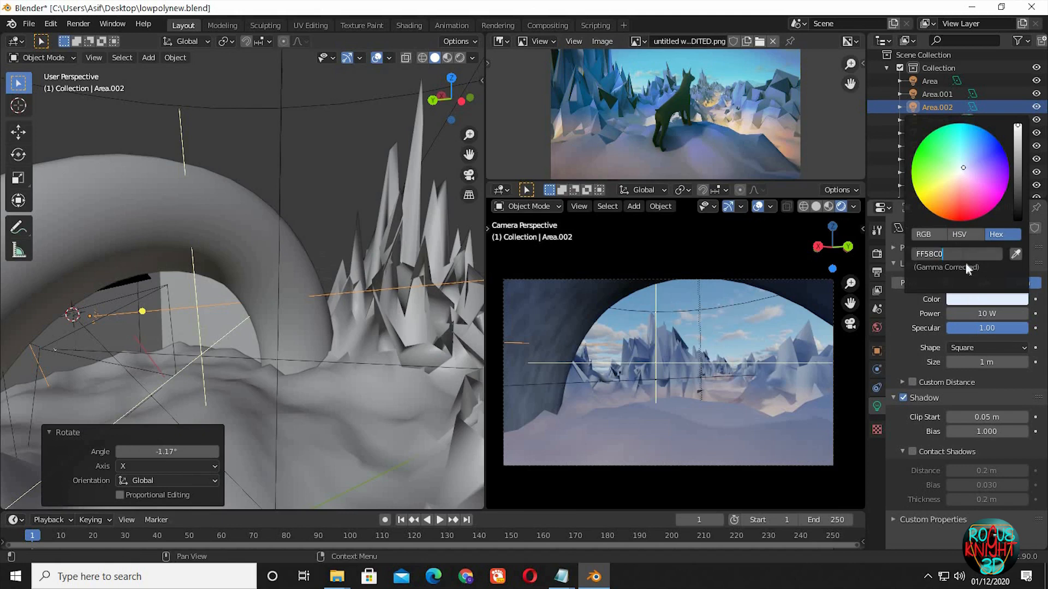
{"action": "key", "text": "Return"}
{"action": "left_click", "coordinate": [968, 314]}
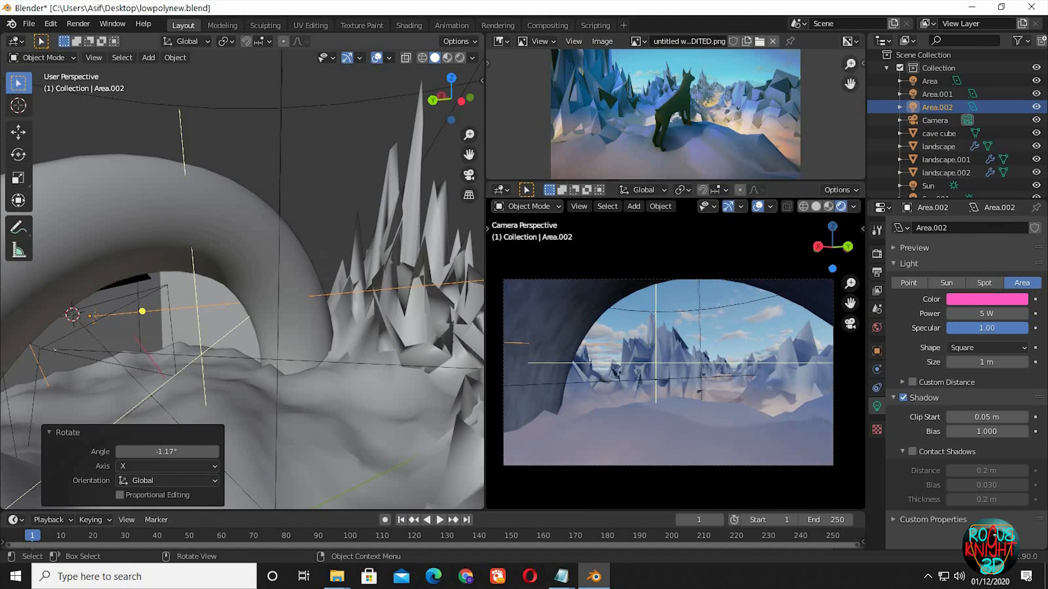
Step: Rotate the purple area light about 2.6° around X
{"action": "key", "text": "r"}
{"action": "key", "text": "x"}
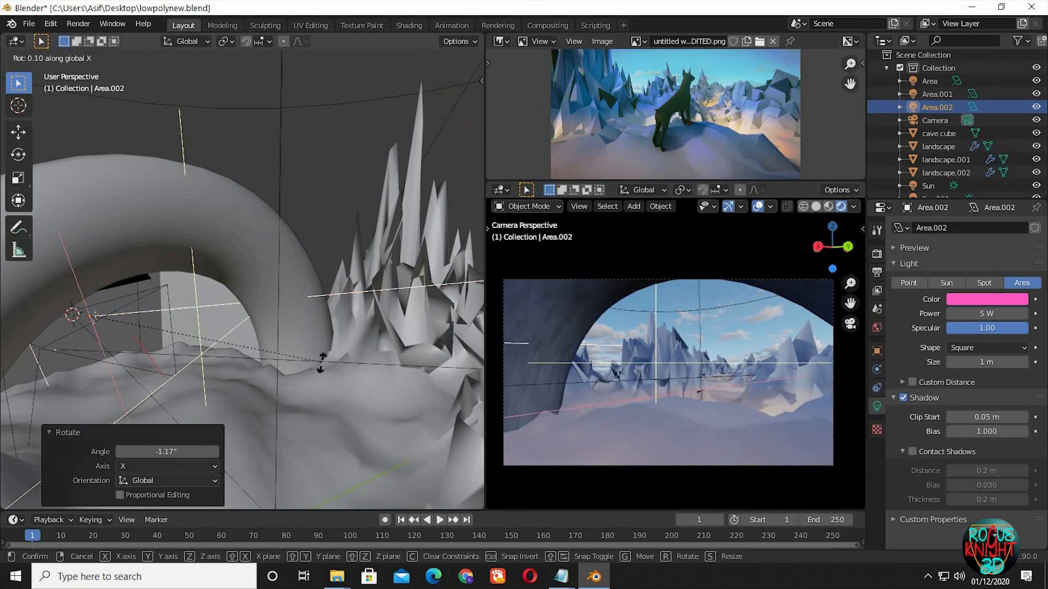
{"action": "left_click", "coordinate": [330, 338]}
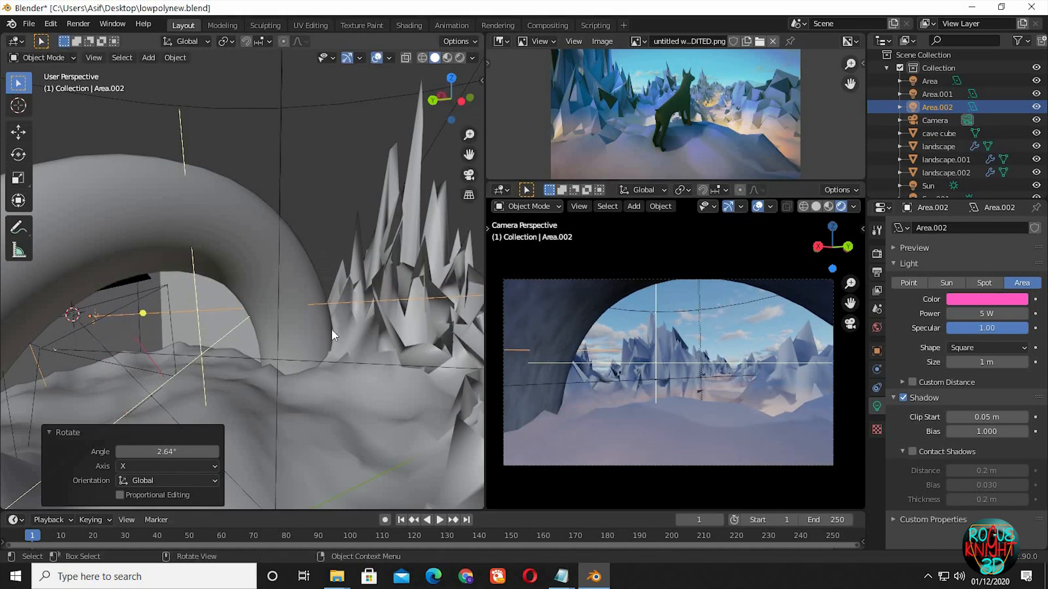
Step: Select the cave cube behind the arch and hide it in the viewport
{"action": "middle_click_drag", "start_coordinate": [312, 329], "coordinate": [218, 278]}
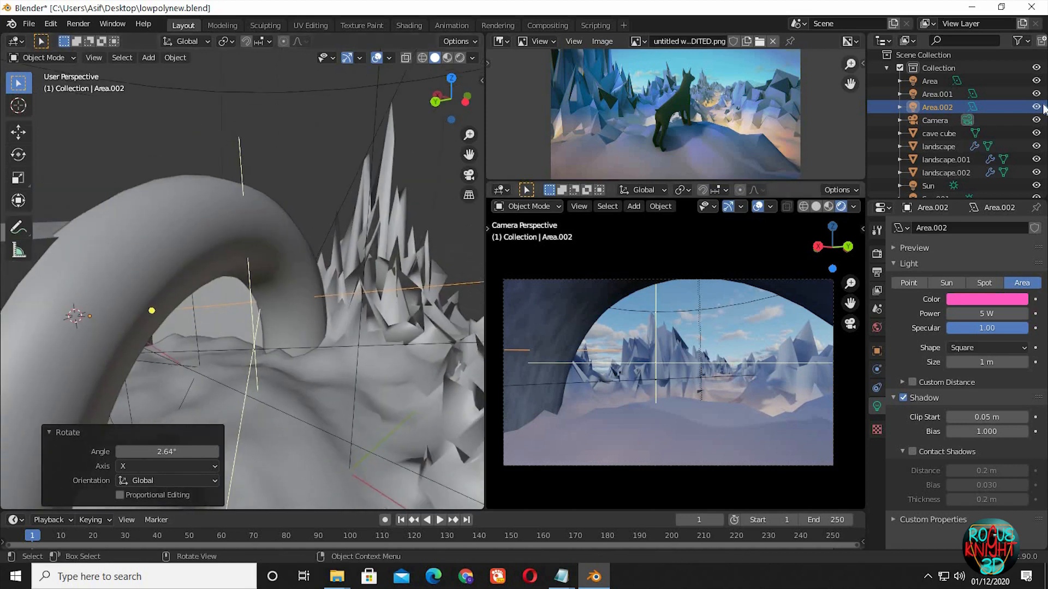
{"action": "left_click", "coordinate": [187, 262]}
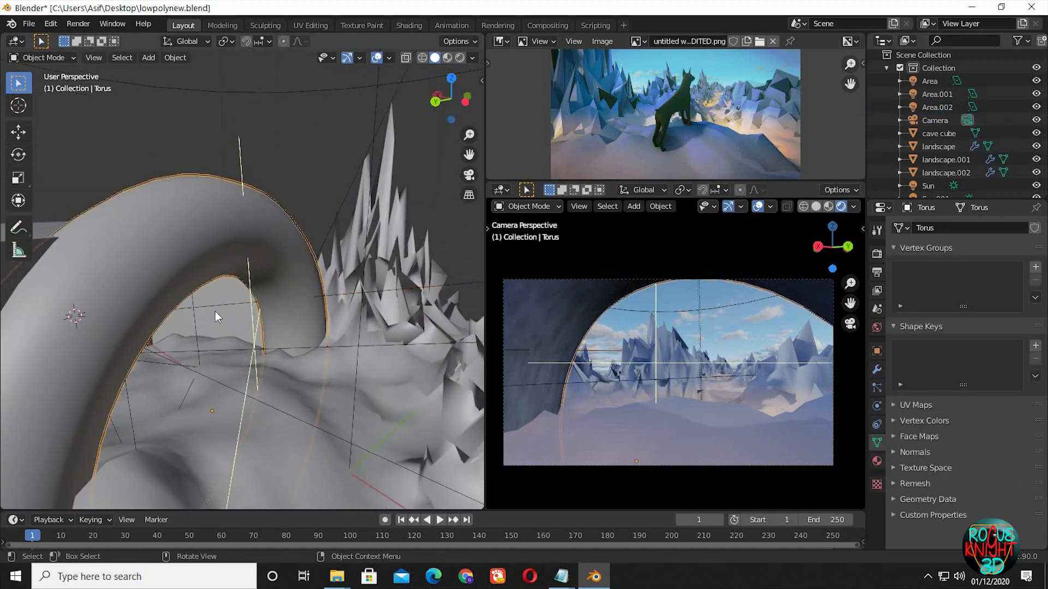
{"action": "left_click", "coordinate": [215, 311]}
{"action": "left_click", "coordinate": [1037, 134]}
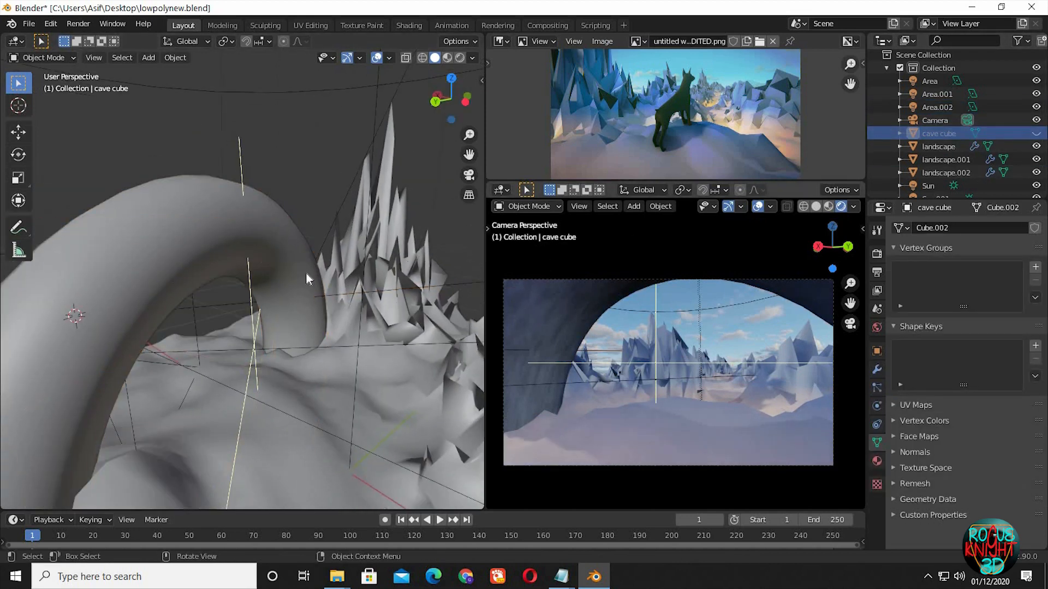
Step: Open the torus arch for mesh editing, set the proportional falloff to Random, and select a single vertex on its left leg
{"action": "middle_click_drag", "start_coordinate": [305, 271], "coordinate": [240, 240]}
{"action": "left_click", "coordinate": [258, 260]}
{"action": "scroll", "coordinate": [306, 263], "scroll_direction": "up", "scroll_amount": 5}
{"action": "scroll", "coordinate": [296, 263], "scroll_direction": "down", "scroll_amount": 5}
{"action": "scroll", "coordinate": [200, 221], "scroll_direction": "up", "scroll_amount": 5}
{"action": "key", "text": "Tab"}
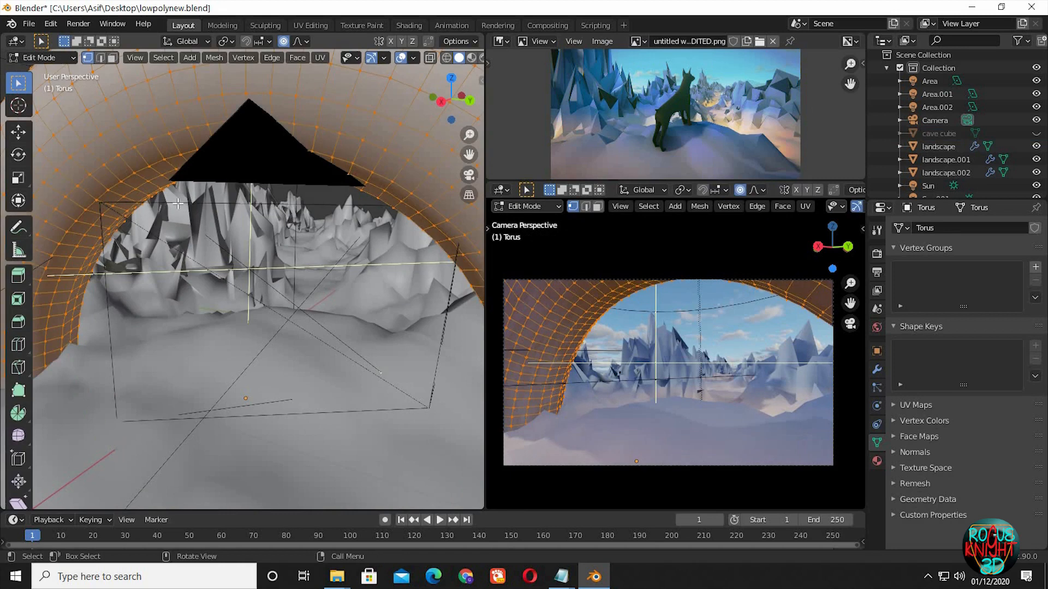
{"action": "middle_click_drag", "start_coordinate": [184, 209], "coordinate": [294, 43]}
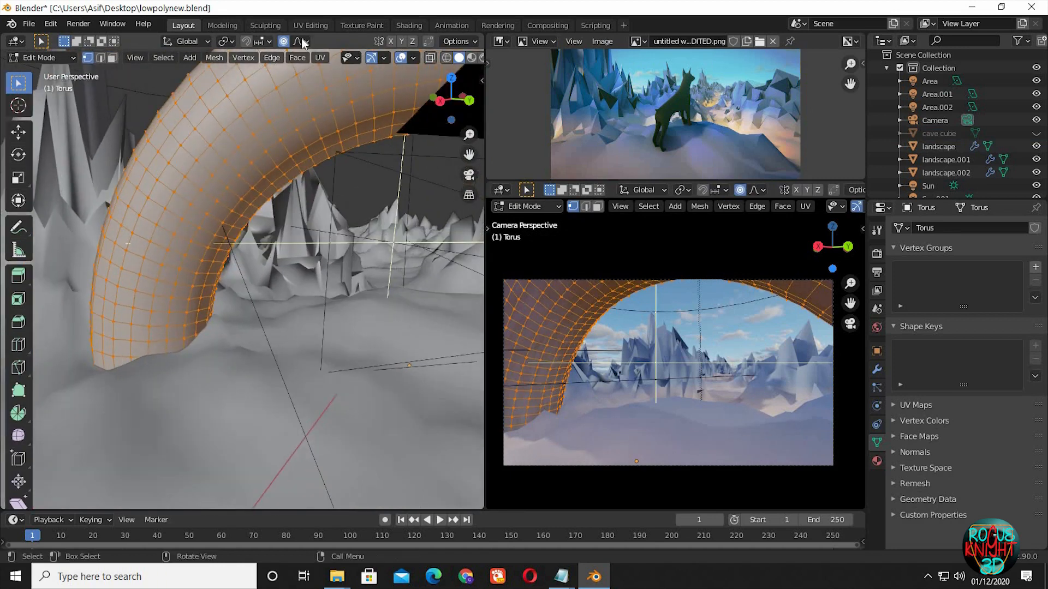
{"action": "left_click", "coordinate": [301, 40]}
{"action": "key", "text": "alt+a"}
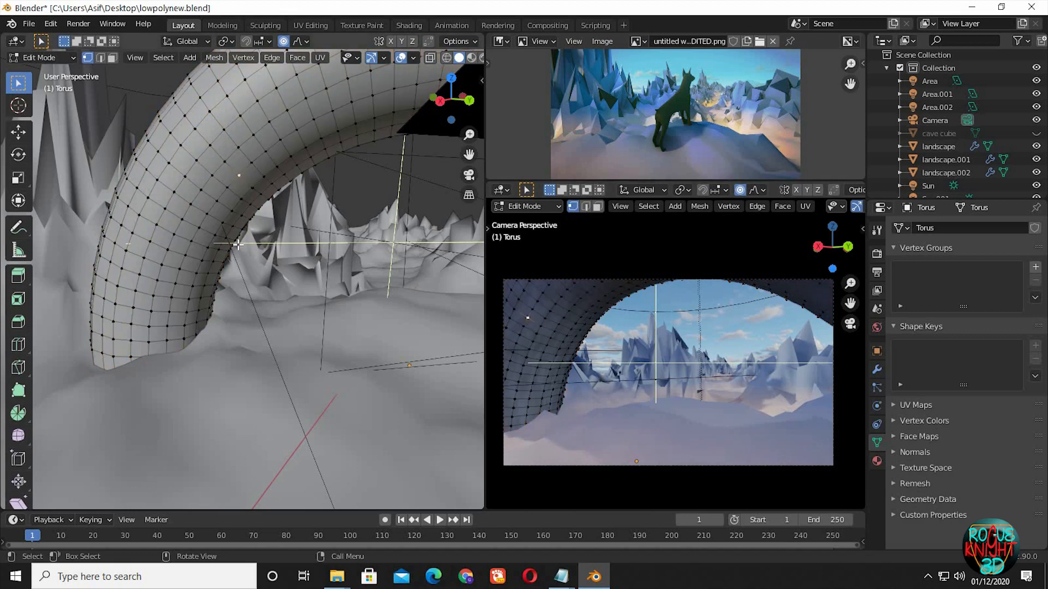
Step: Pull the selected vertex on the arch's left leg down about 0.18 m along Z with a proportional size of about 0.56
{"action": "key", "text": "g"}
{"action": "key", "text": "z"}
{"action": "scroll", "coordinate": [235, 256], "scroll_direction": "down", "scroll_amount": 3}
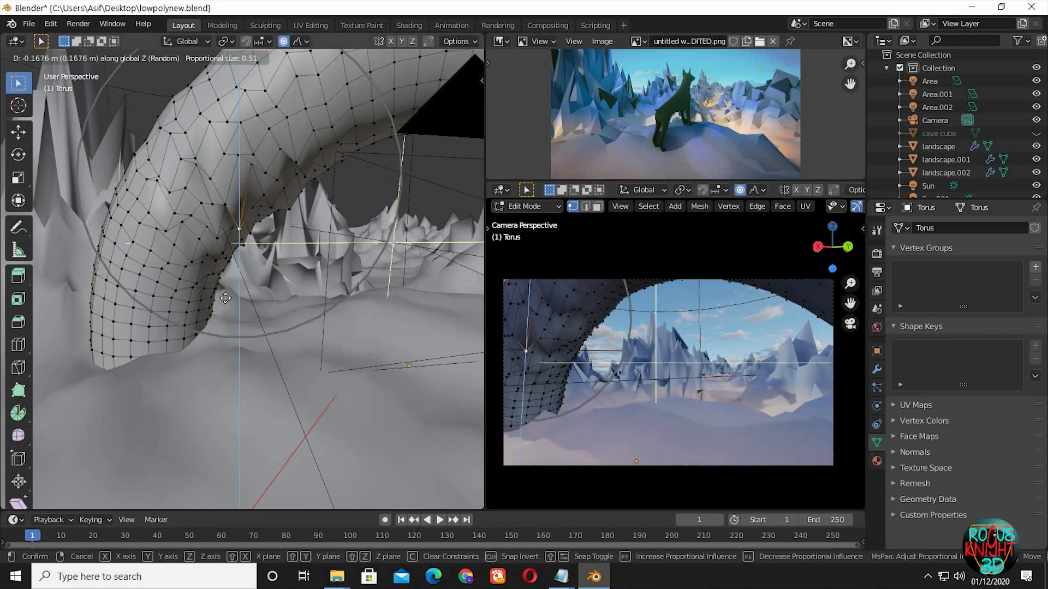
{"action": "scroll", "coordinate": [225, 295], "scroll_direction": "down", "scroll_amount": 1}
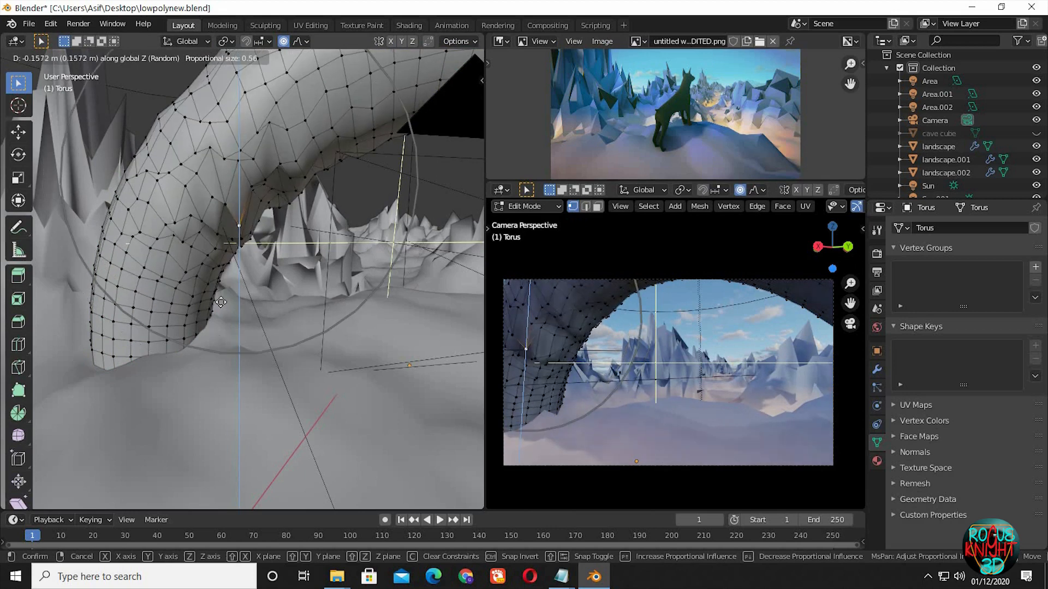
{"action": "left_click", "coordinate": [141, 331]}
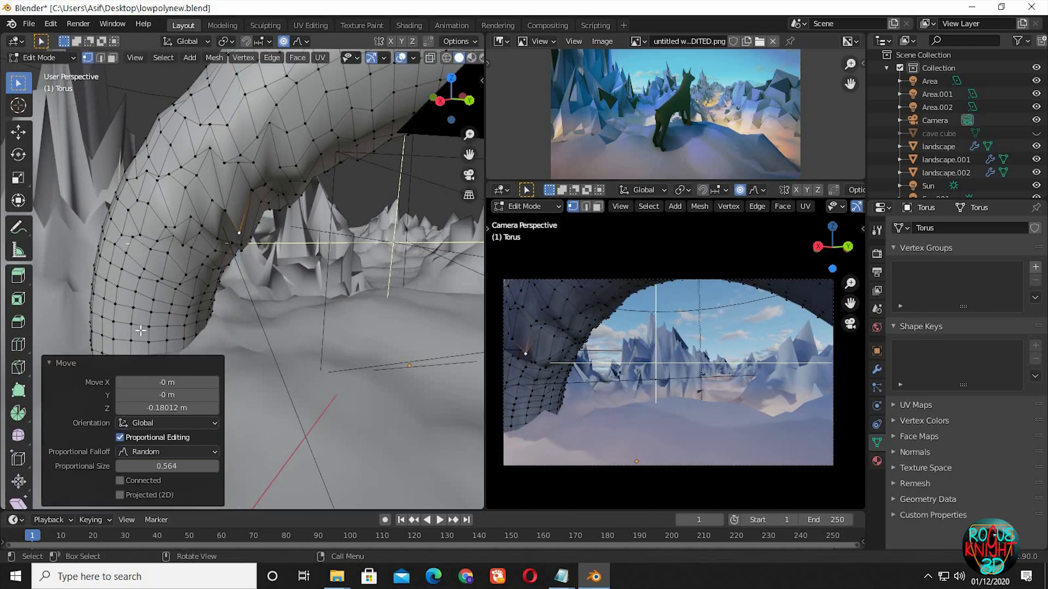
Step: Move a vertex lower on the arch's left leg along Z using the random proportional falloff
{"action": "left_click", "coordinate": [157, 298]}
{"action": "key", "text": "g"}
{"action": "key", "text": "z"}
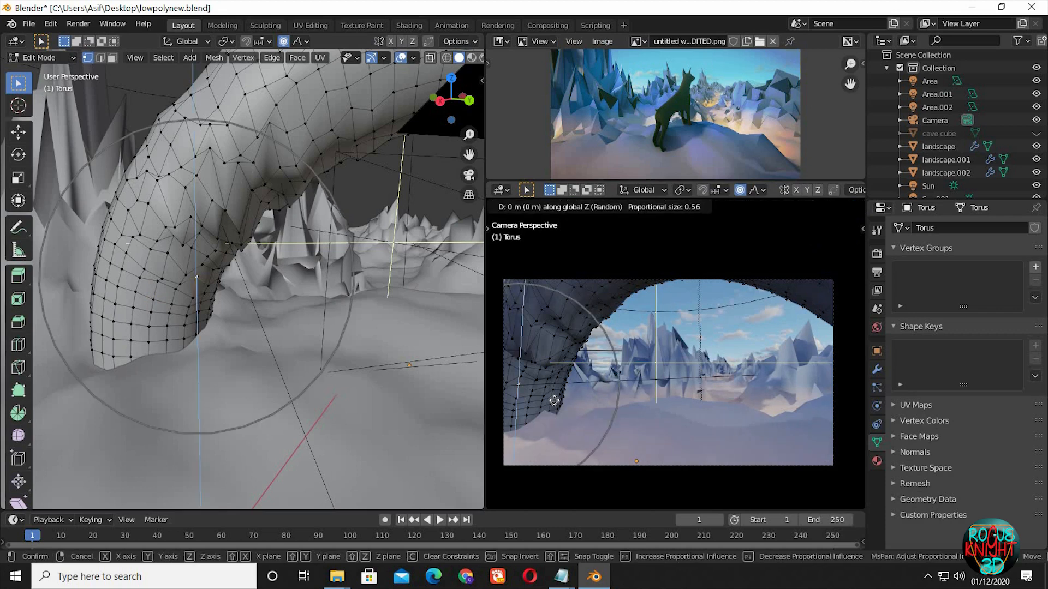
{"action": "left_click", "coordinate": [609, 300]}
Step: Lower a vertex on the arch's upper left inner edge about 0.10 m along Z with a proportional size of about 0.47
{"action": "left_click", "coordinate": [647, 291]}
{"action": "key", "text": "g"}
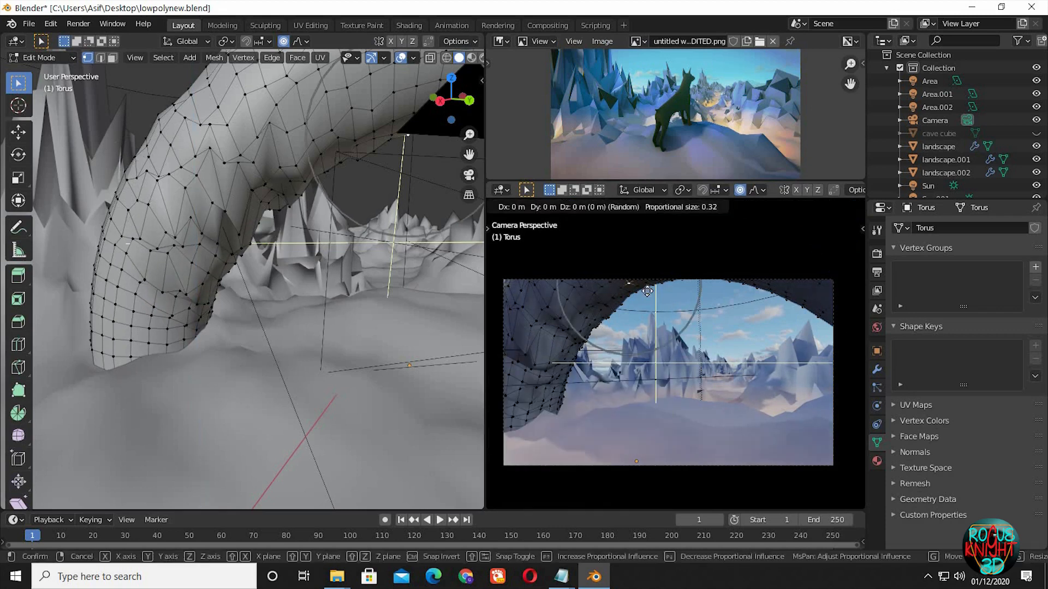
{"action": "key", "text": "z"}
{"action": "scroll", "coordinate": [648, 292], "scroll_direction": "down", "scroll_amount": 2}
{"action": "scroll", "coordinate": [650, 313], "scroll_direction": "down", "scroll_amount": 2}
{"action": "left_click", "coordinate": [651, 313]}
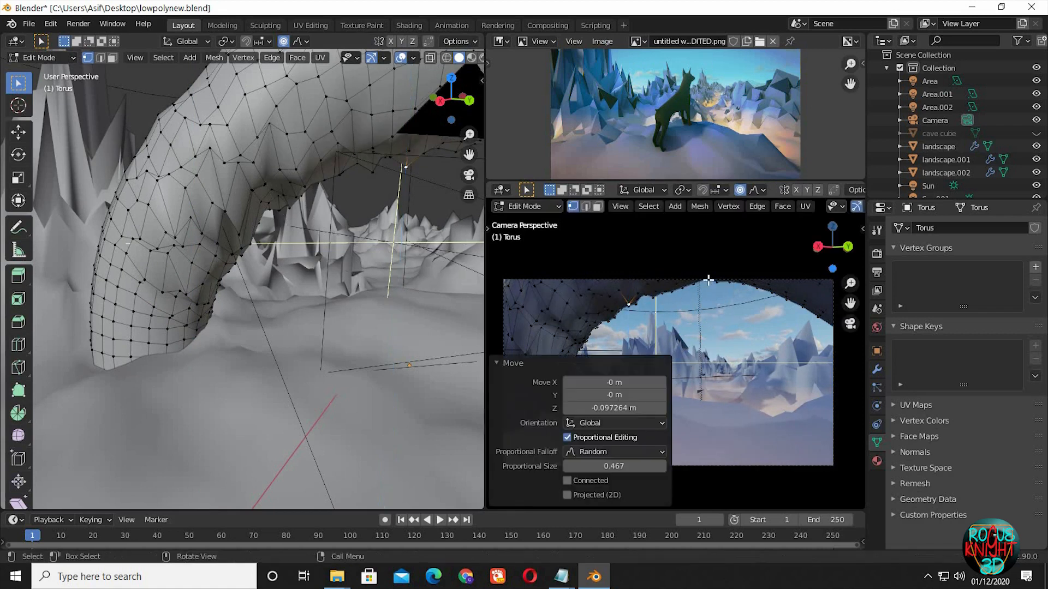
Step: Lower two vertices along the arch's top inner edge in Z, the first by about 0.06 m
{"action": "middle_click_drag", "start_coordinate": [723, 299], "coordinate": [686, 323], "text": "shift"}
{"action": "left_click", "coordinate": [685, 323]}
{"action": "key", "text": "g"}
{"action": "key", "text": "z"}
{"action": "left_click", "coordinate": [682, 342]}
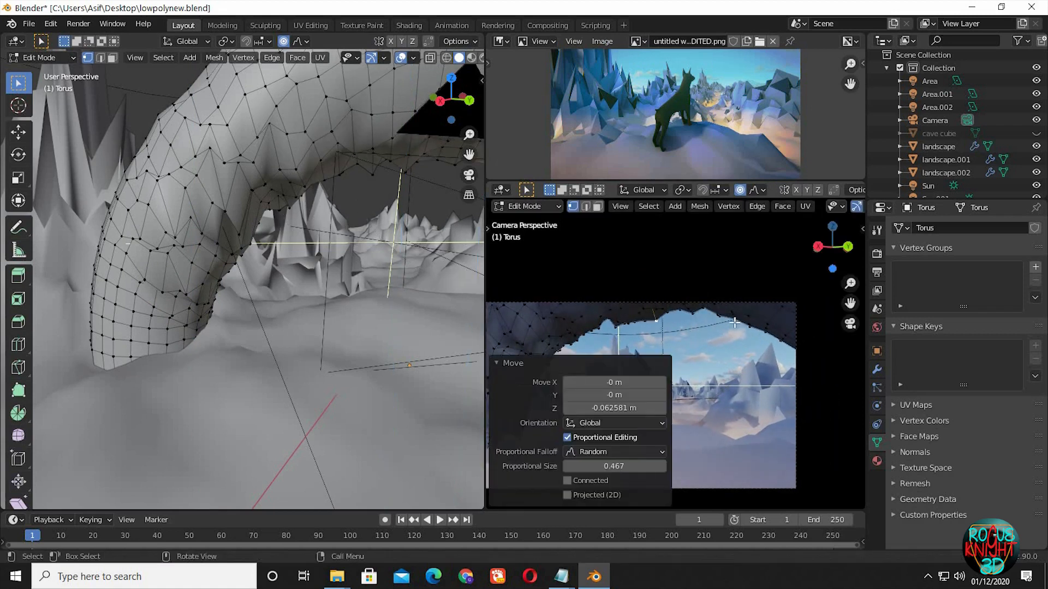
{"action": "left_click", "coordinate": [733, 327]}
{"action": "key", "text": "g"}
{"action": "key", "text": "z"}
{"action": "left_click", "coordinate": [729, 338]}
Step: Lower a vertex on the arch's upper right inner edge about 0.05 m along Z with a proportional size of 0.35
{"action": "left_click", "coordinate": [783, 324]}
{"action": "key", "text": "g"}
{"action": "key", "text": "z"}
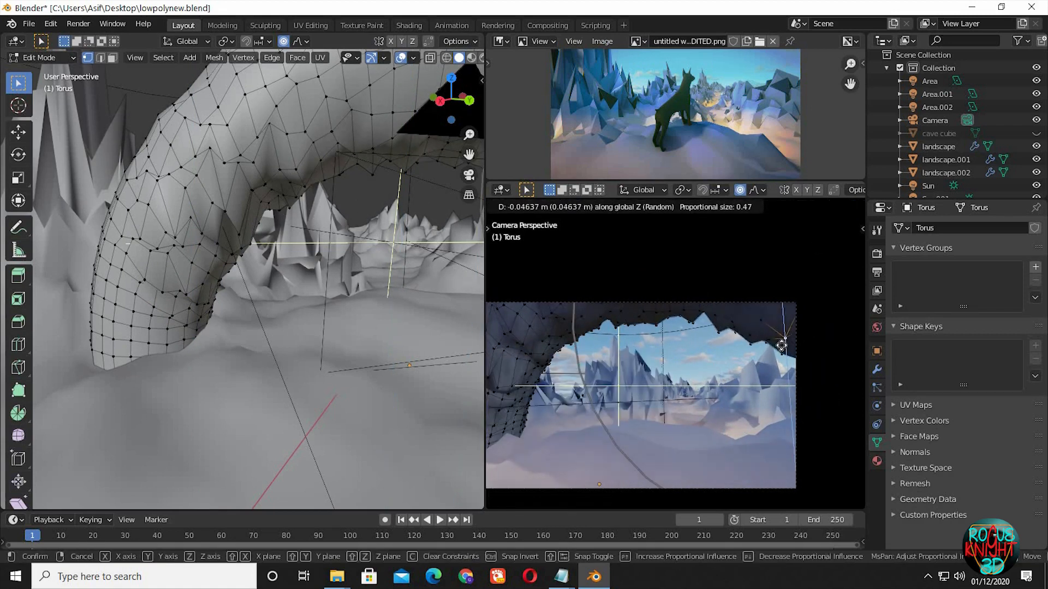
{"action": "scroll", "coordinate": [781, 346], "scroll_direction": "up", "scroll_amount": 5}
{"action": "scroll", "coordinate": [781, 345], "scroll_direction": "down", "scroll_amount": 1}
{"action": "left_click", "coordinate": [781, 345]}
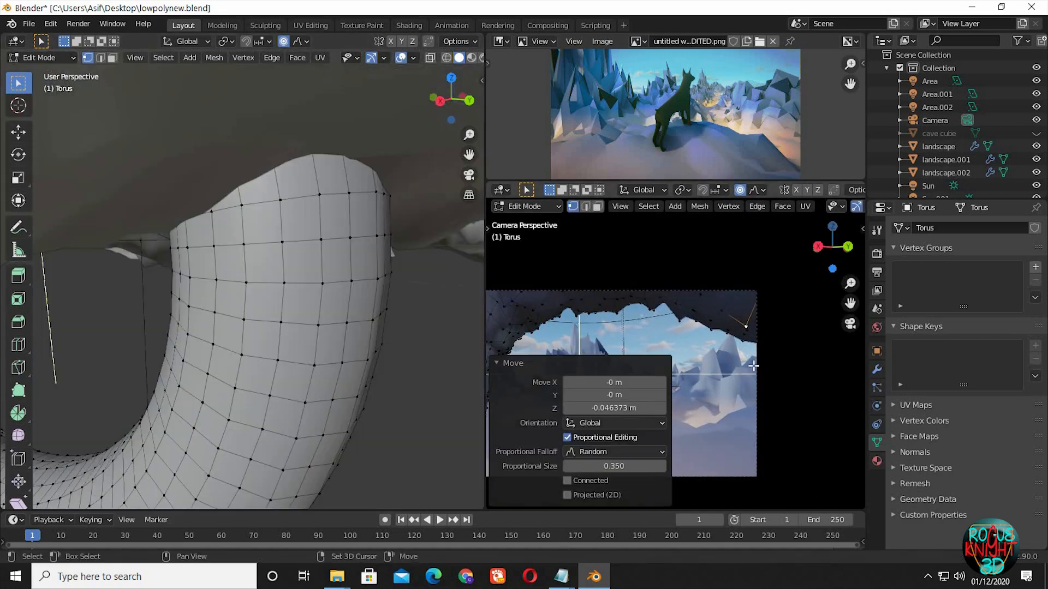
Step: Pull a vertex on the inner side of the arch's right half down about 0.13 m along Z
{"action": "middle_click_drag", "start_coordinate": [754, 366], "coordinate": [768, 356], "text": "shift"}
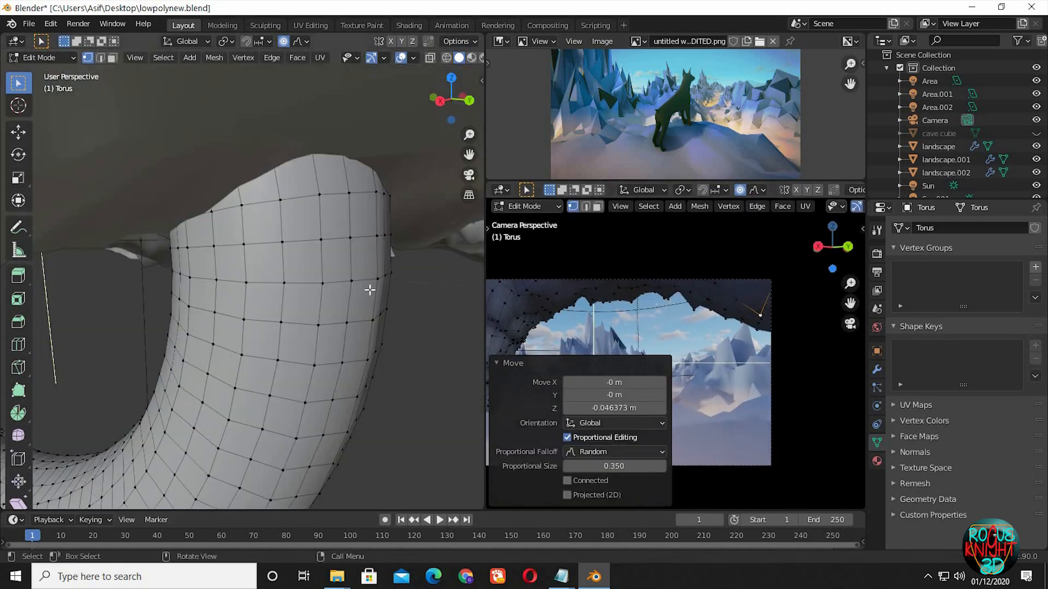
{"action": "middle_click_drag", "start_coordinate": [370, 290], "coordinate": [376, 502], "text": "shift"}
{"action": "middle_click_drag", "start_coordinate": [339, 143], "coordinate": [376, 138]}
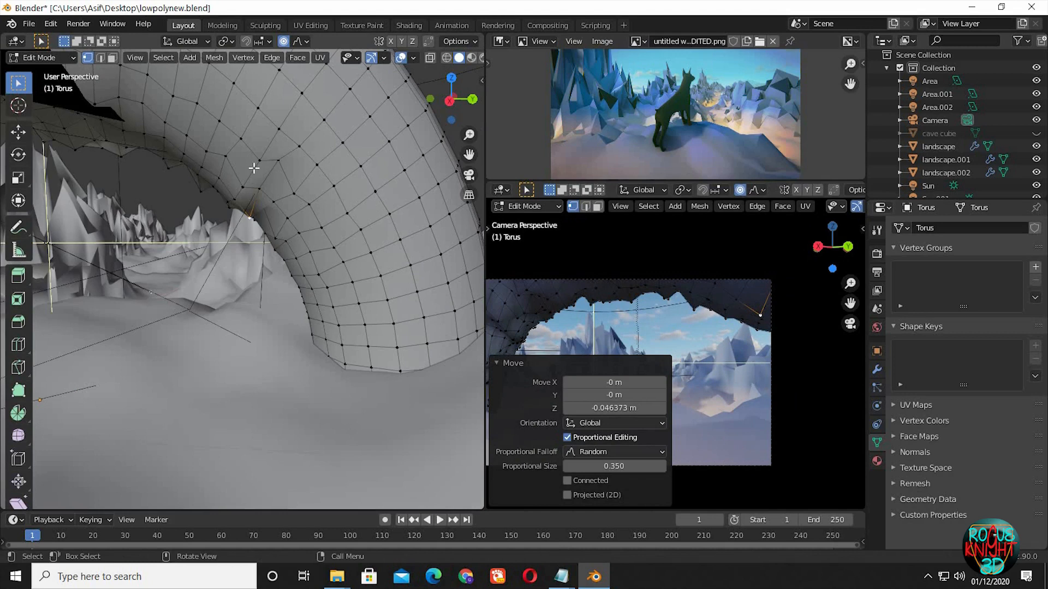
{"action": "key", "text": "g"}
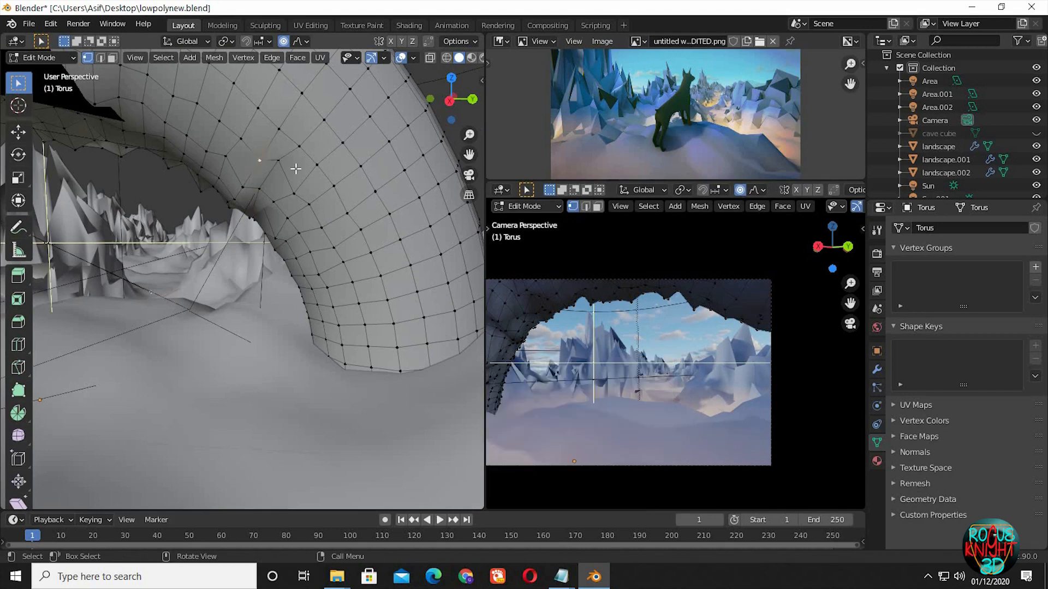
{"action": "key", "text": "z"}
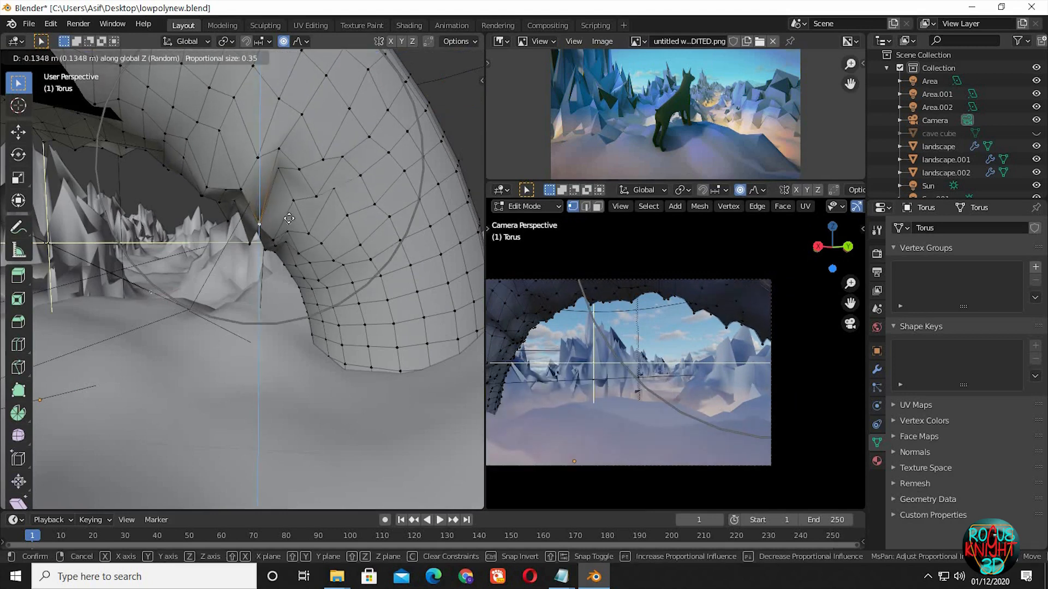
{"action": "left_click", "coordinate": [289, 216]}
Step: Pull a vertex near the base of the arch's right leg down about 0.10 m with a proportional size of about 0.20
{"action": "left_click", "coordinate": [310, 260]}
{"action": "key", "text": "g"}
{"action": "key", "text": "z"}
{"action": "scroll", "coordinate": [351, 281], "scroll_direction": "up", "scroll_amount": 6}
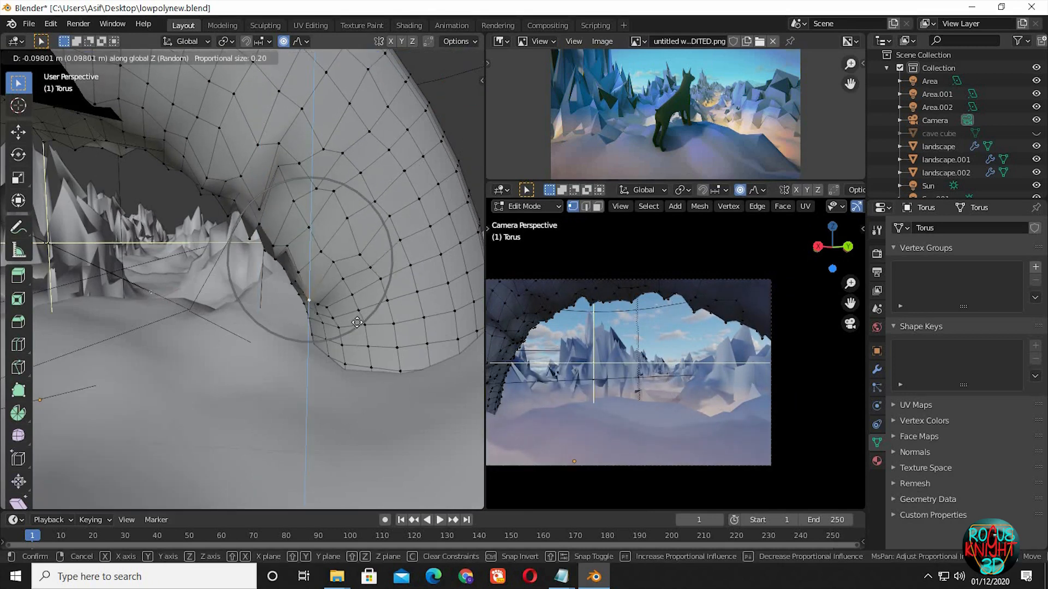
{"action": "left_click", "coordinate": [350, 323]}
Step: Lower a vertex on the arch's inner top edge about 0.12 m along Z with a proportional size of 0.20
{"action": "left_click", "coordinate": [146, 86]}
{"action": "key", "text": "g"}
{"action": "key", "text": "z"}
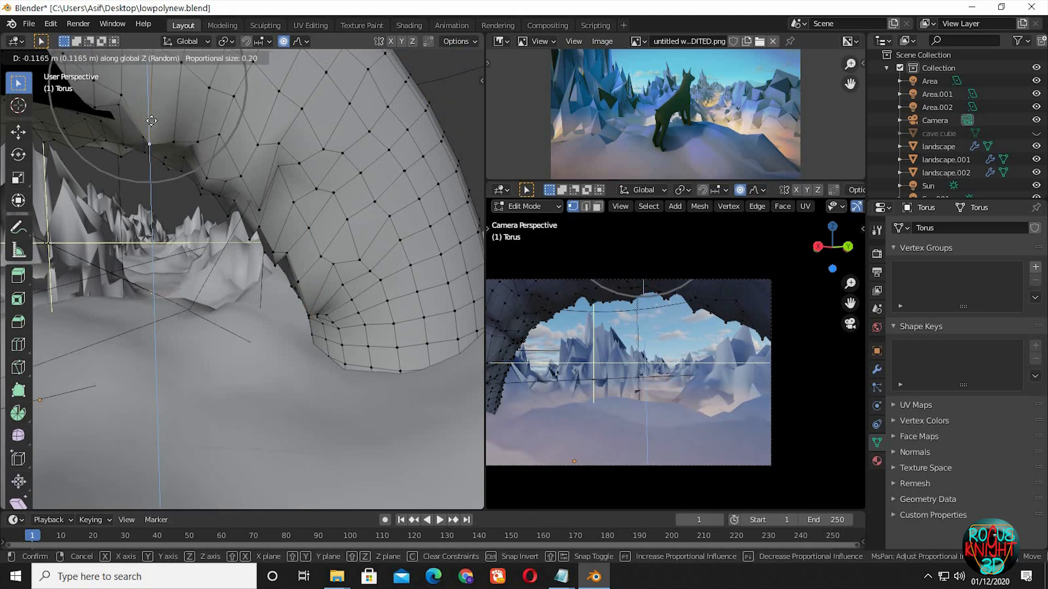
{"action": "left_click", "coordinate": [149, 148]}
Step: Lower a vertex right of the middle on the arch's top edge about 0.007 m in Z and raise one near the middle about 0.04 m
{"action": "left_click", "coordinate": [663, 299]}
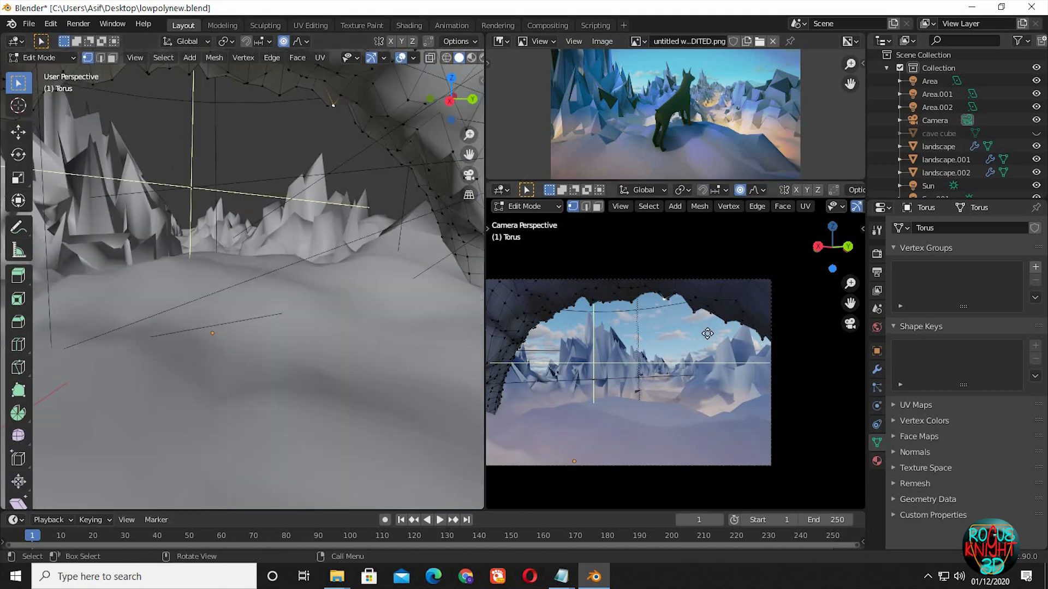
{"action": "key", "text": "g"}
{"action": "key", "text": "z"}
{"action": "left_click", "coordinate": [586, 299]}
{"action": "scroll", "coordinate": [748, 339], "scroll_direction": "down", "scroll_amount": 1}
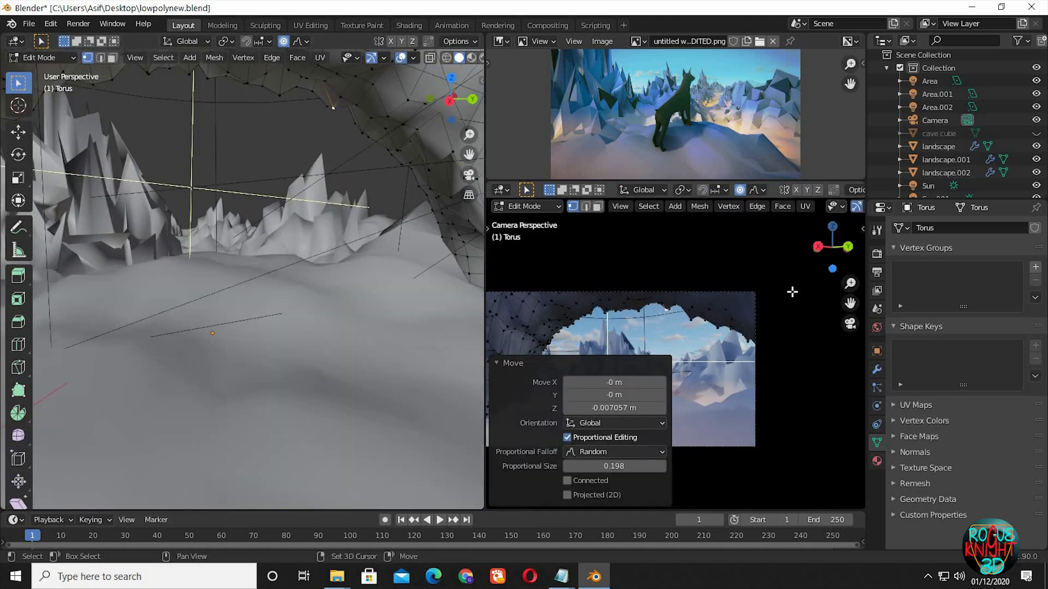
{"action": "middle_click_drag", "start_coordinate": [793, 293], "coordinate": [847, 247], "text": "shift"}
{"action": "left_click", "coordinate": [661, 272]}
{"action": "key", "text": "g"}
{"action": "key", "text": "z"}
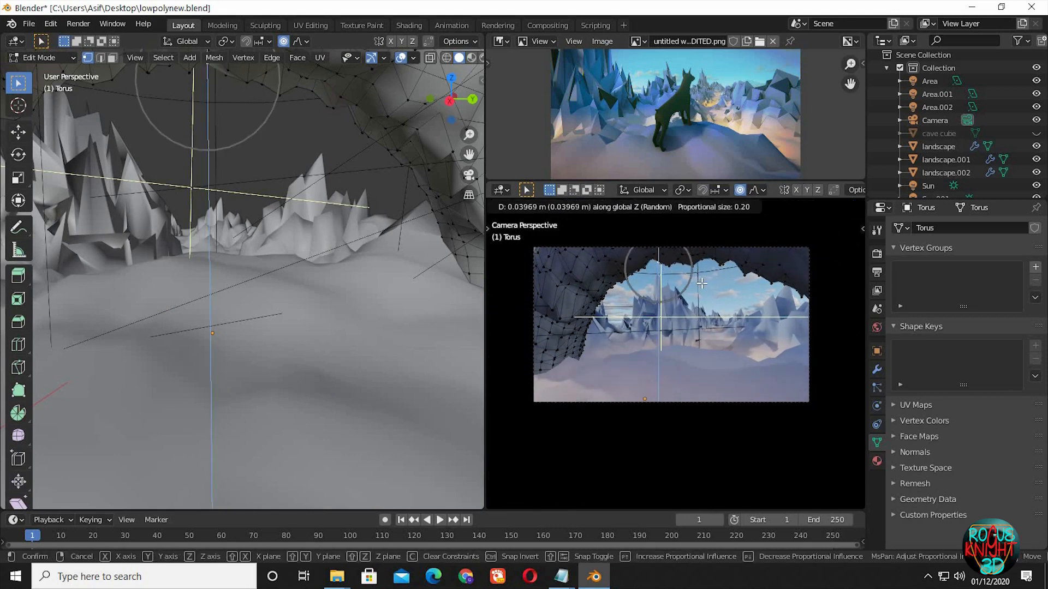
{"action": "left_click", "coordinate": [703, 284]}
Step: Raise a vertex on the left part of the arch's top edge about 0.005 m along Z with a proportional size of 0.29
{"action": "left_click", "coordinate": [645, 268]}
{"action": "key", "text": "g"}
{"action": "key", "text": "z"}
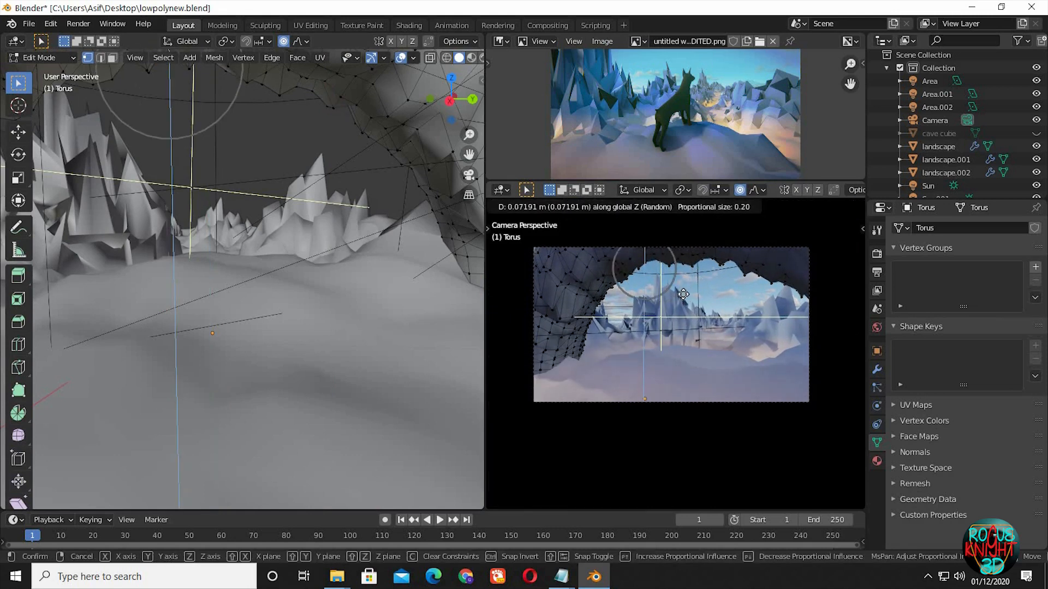
{"action": "scroll", "coordinate": [683, 295], "scroll_direction": "down", "scroll_amount": 4}
{"action": "left_click", "coordinate": [721, 274]}
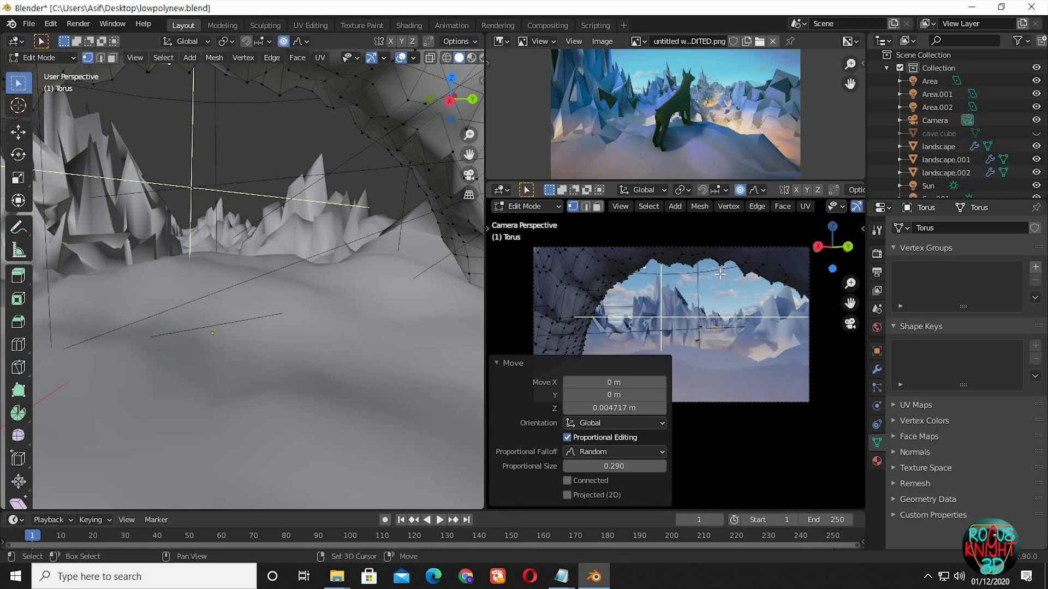
Step: Lower a vertex on the arch's upper right inner edge about 0.009 m along Z
{"action": "middle_click_drag", "start_coordinate": [721, 274], "coordinate": [711, 269], "text": "shift"}
{"action": "left_click", "coordinate": [736, 268]}
{"action": "key", "text": "g"}
{"action": "key", "text": "z"}
{"action": "left_click", "coordinate": [712, 268]}
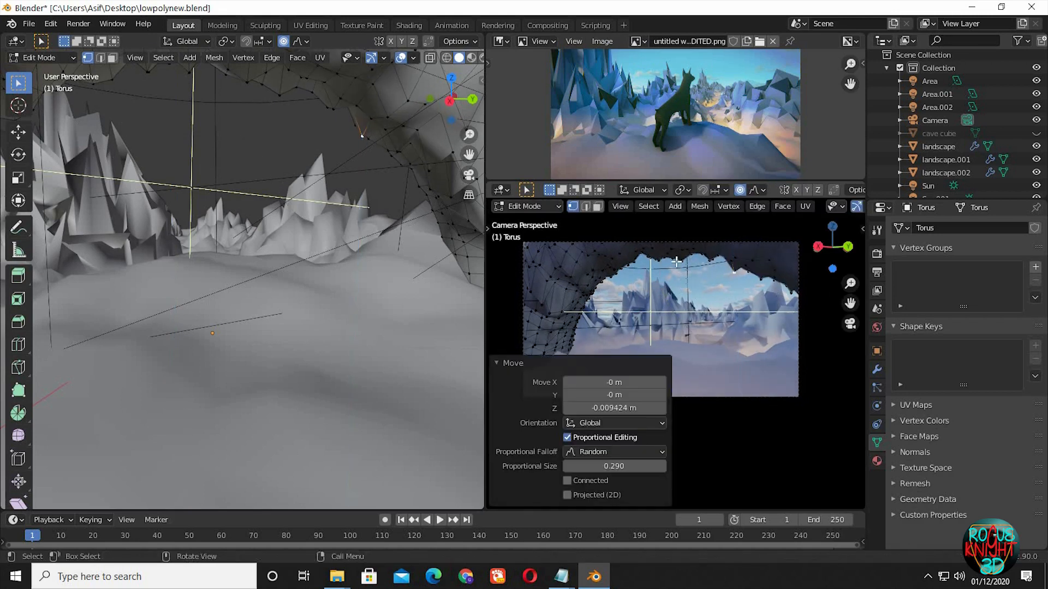
Step: Move a vertex on the arch's top edge along Z and raise the one on its upper right edge about 0.02 m
{"action": "left_click", "coordinate": [701, 252]}
{"action": "key", "text": "g"}
{"action": "key", "text": "z"}
{"action": "left_click", "coordinate": [731, 277]}
{"action": "left_click", "coordinate": [734, 275]}
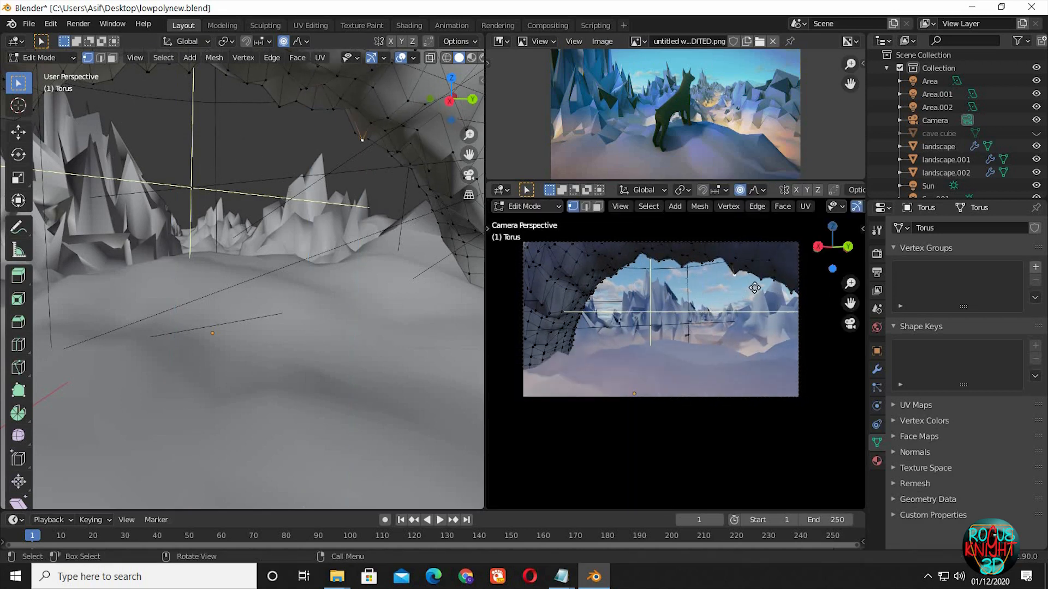
{"action": "key", "text": "g"}
{"action": "key", "text": "z"}
{"action": "left_click", "coordinate": [732, 271]}
{"action": "scroll", "coordinate": [659, 305], "scroll_direction": "down", "scroll_amount": 2}
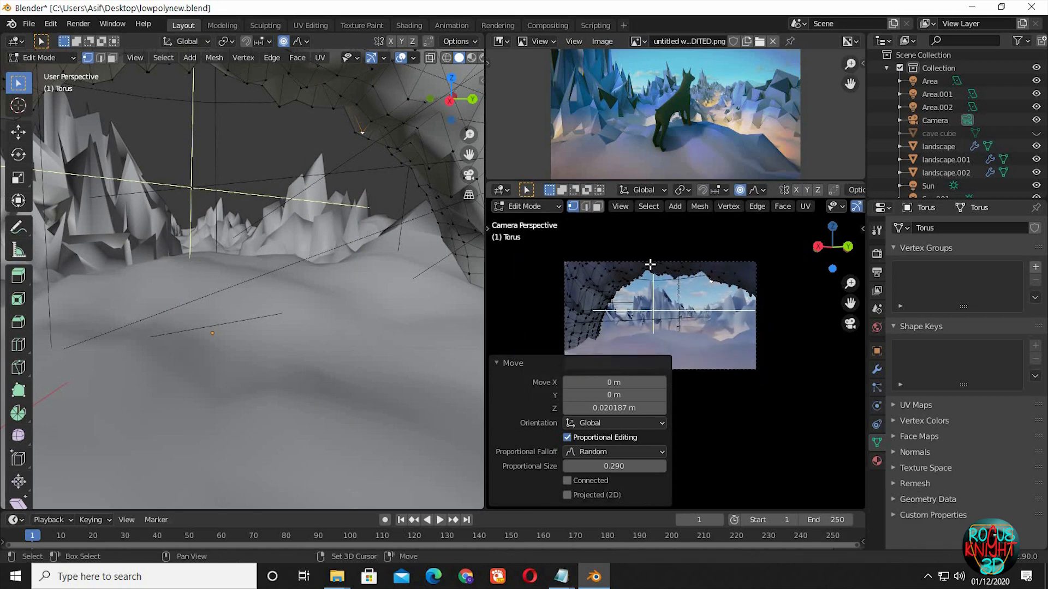
Step: Move a vertex at the top left of the arch opening along Z, and leave Edit Mode in the camera view
{"action": "left_click", "coordinate": [650, 266]}
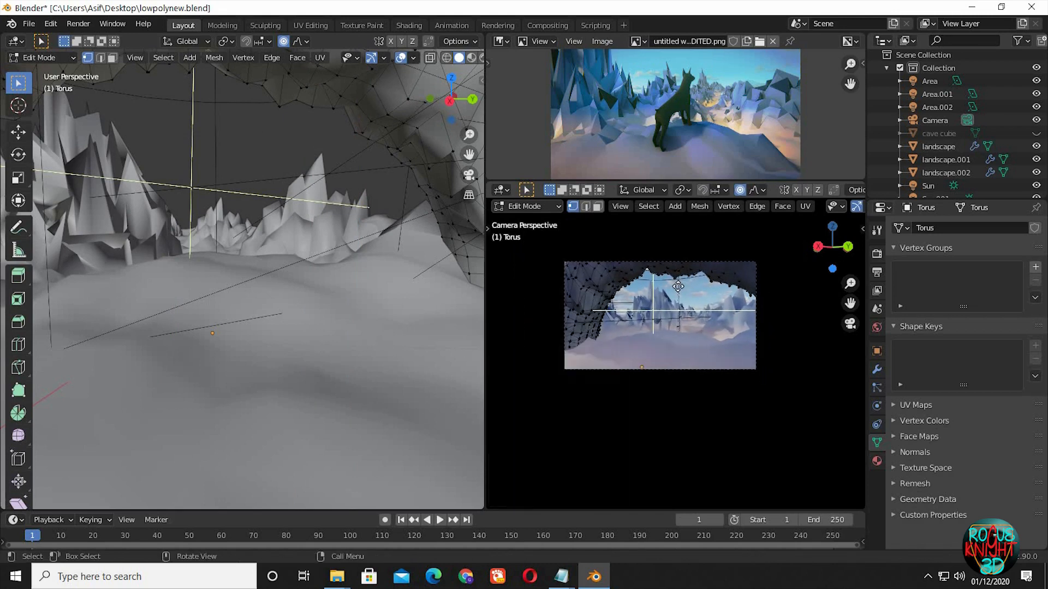
{"action": "key", "text": "g"}
{"action": "key", "text": "z"}
{"action": "left_click", "coordinate": [673, 291]}
{"action": "middle_click_drag", "start_coordinate": [777, 338], "coordinate": [730, 360]}
{"action": "key", "text": "Tab"}
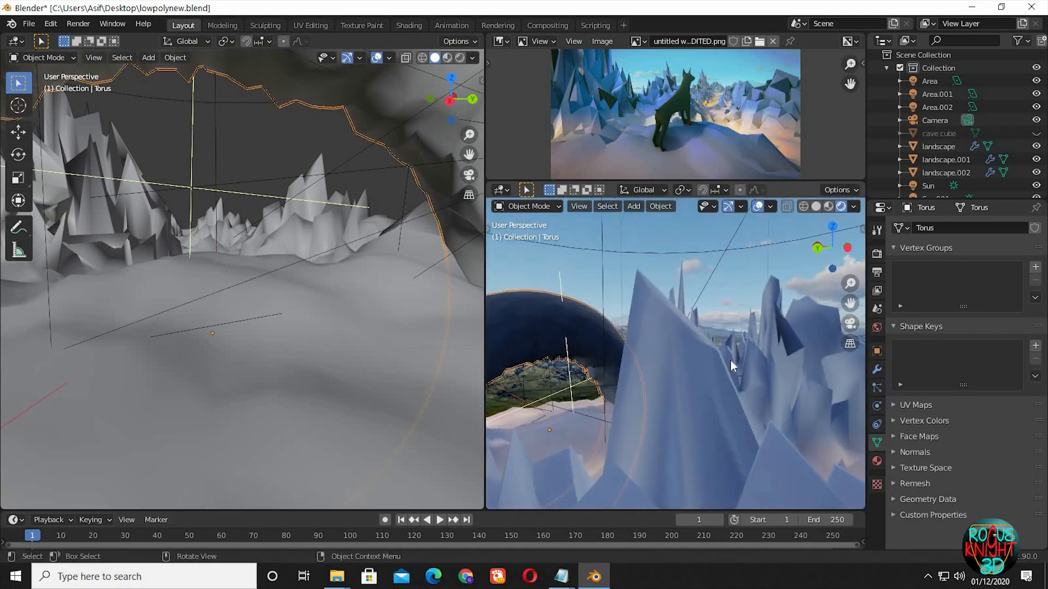
{"action": "key", "text": "KP_0"}
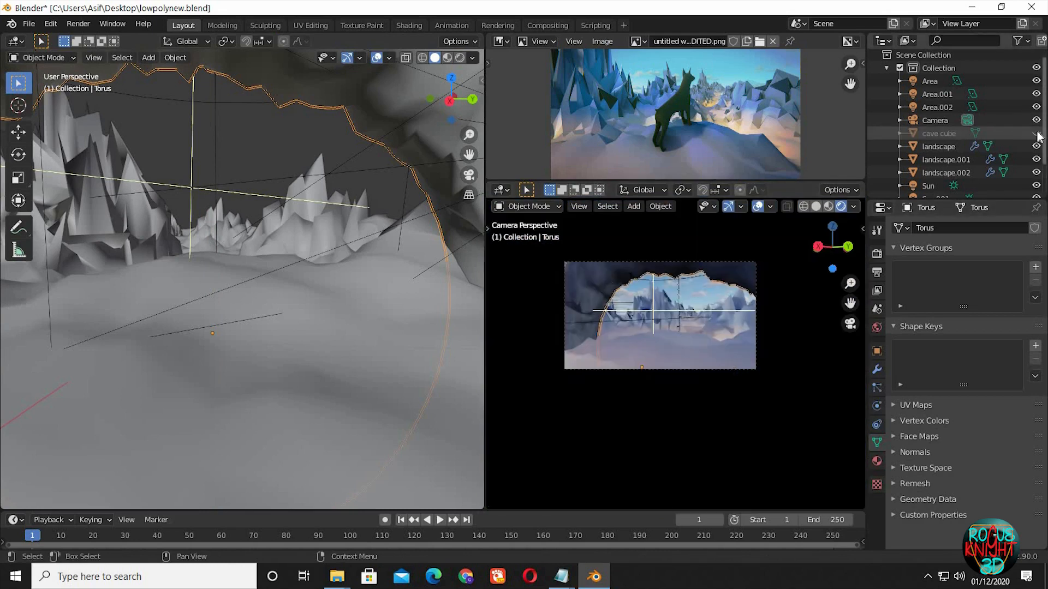
Step: Unhide the cave cube and shift the camera about -0.01 m along its local X axis
{"action": "left_click", "coordinate": [756, 327]}
{"action": "scroll", "coordinate": [751, 365], "scroll_direction": "up", "scroll_amount": 2}
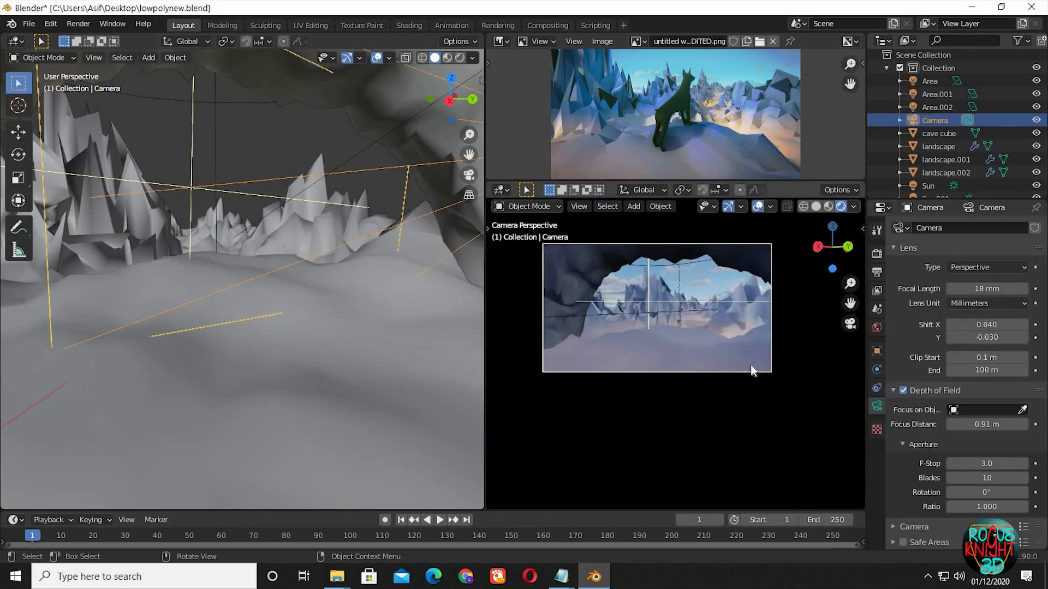
{"action": "middle_click_drag", "start_coordinate": [764, 366], "coordinate": [740, 410], "text": "shift"}
{"action": "scroll", "coordinate": [781, 435], "scroll_direction": "up", "scroll_amount": 1}
{"action": "key", "text": "g"}
{"action": "key", "text": "x"}
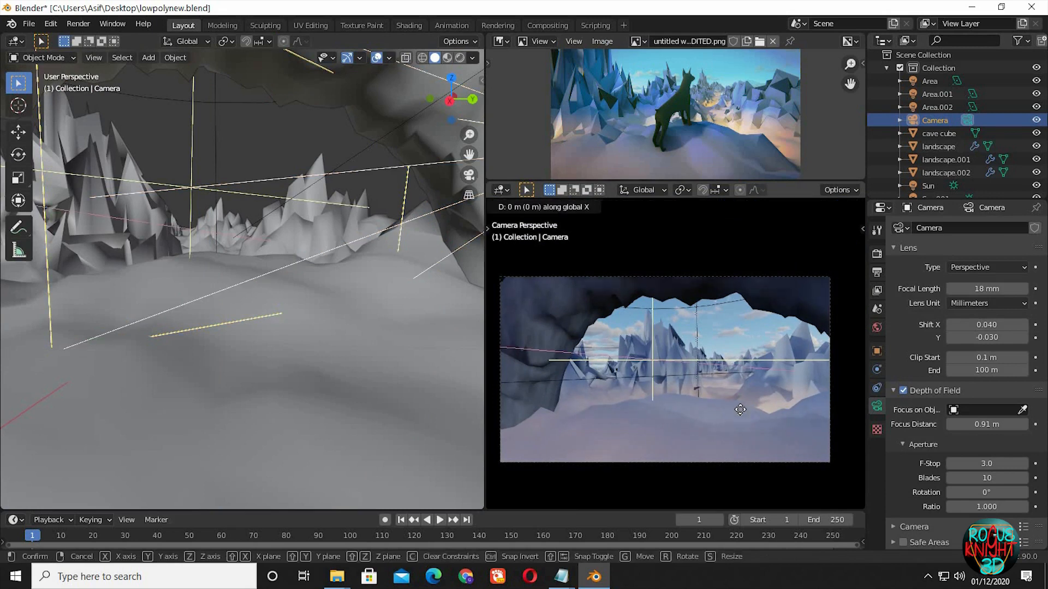
{"action": "key", "text": "x"}
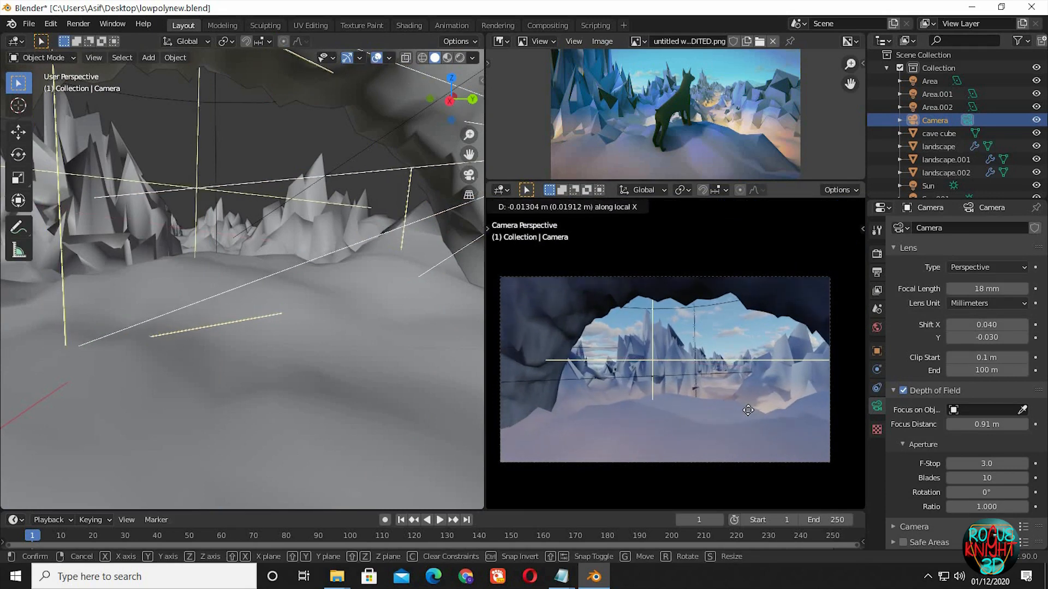
{"action": "left_click", "coordinate": [696, 363]}
{"action": "left_click", "coordinate": [745, 342]}
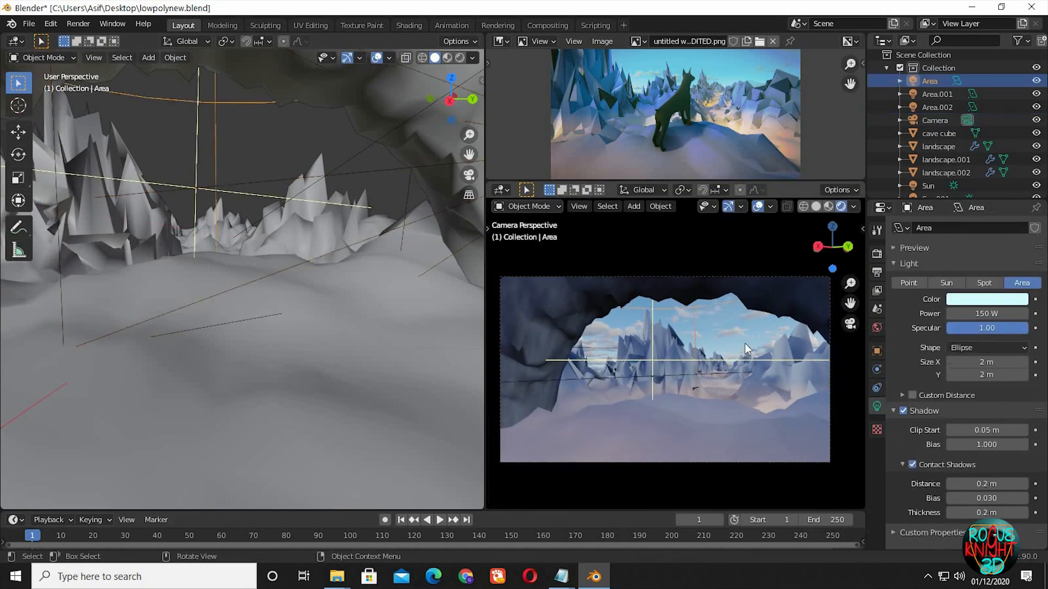
Step: Place the 3D cursor on the outside of the cave arch's upper part and add an area light there
{"action": "middle_click_drag", "start_coordinate": [730, 369], "coordinate": [689, 368]}
{"action": "key", "text": "KP_0"}
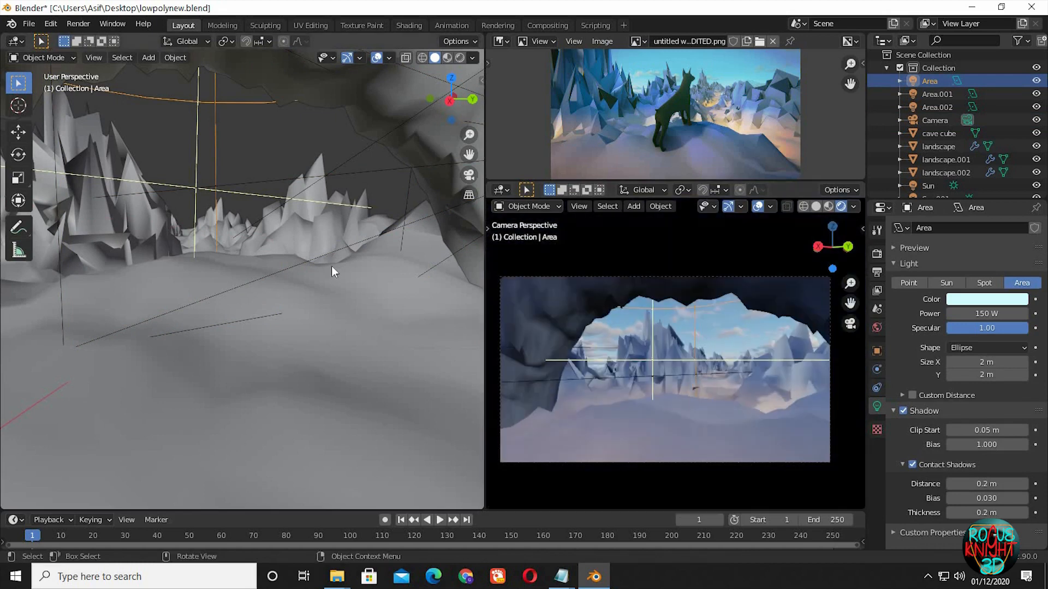
{"action": "scroll", "coordinate": [332, 266], "scroll_direction": "down", "scroll_amount": 10}
{"action": "middle_click_drag", "start_coordinate": [244, 359], "coordinate": [412, 376]}
{"action": "scroll", "coordinate": [237, 357], "scroll_direction": "down", "scroll_amount": 4}
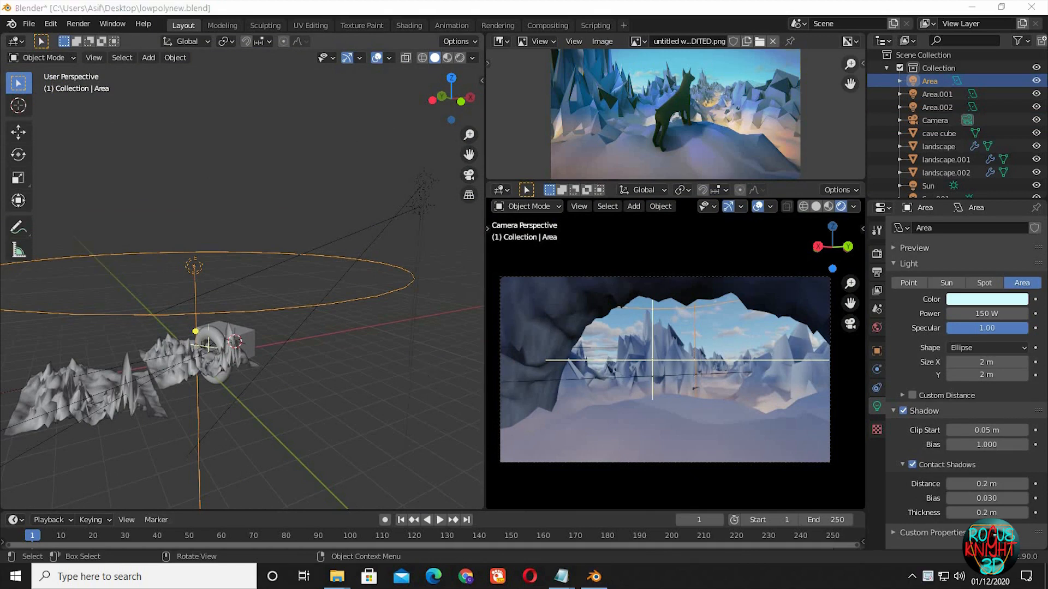
{"action": "left_click", "coordinate": [217, 342]}
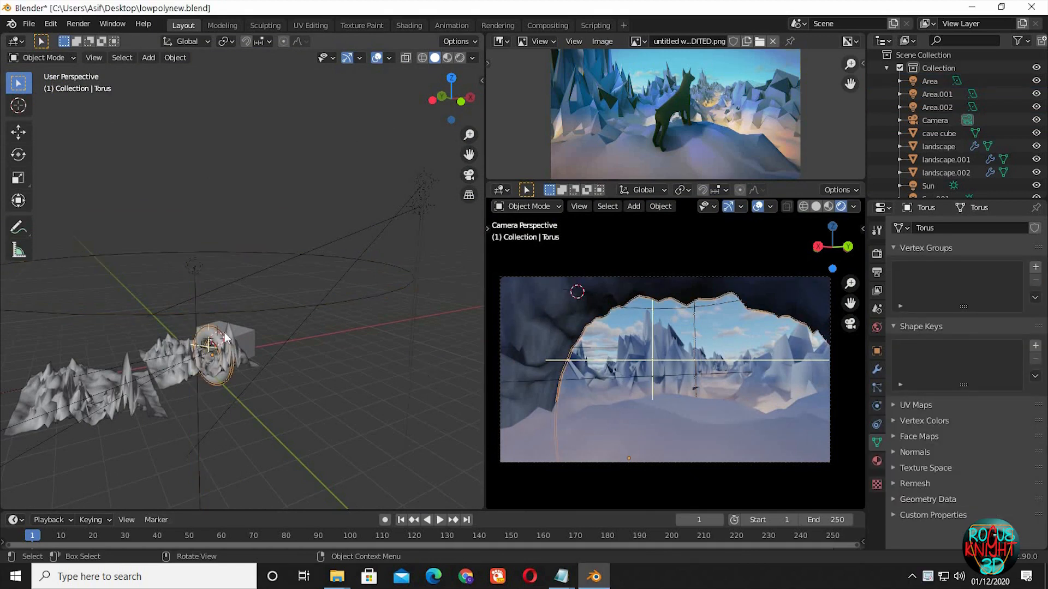
{"action": "key", "text": "KP_Decimal"}
{"action": "middle_click_drag", "start_coordinate": [225, 332], "coordinate": [228, 276]}
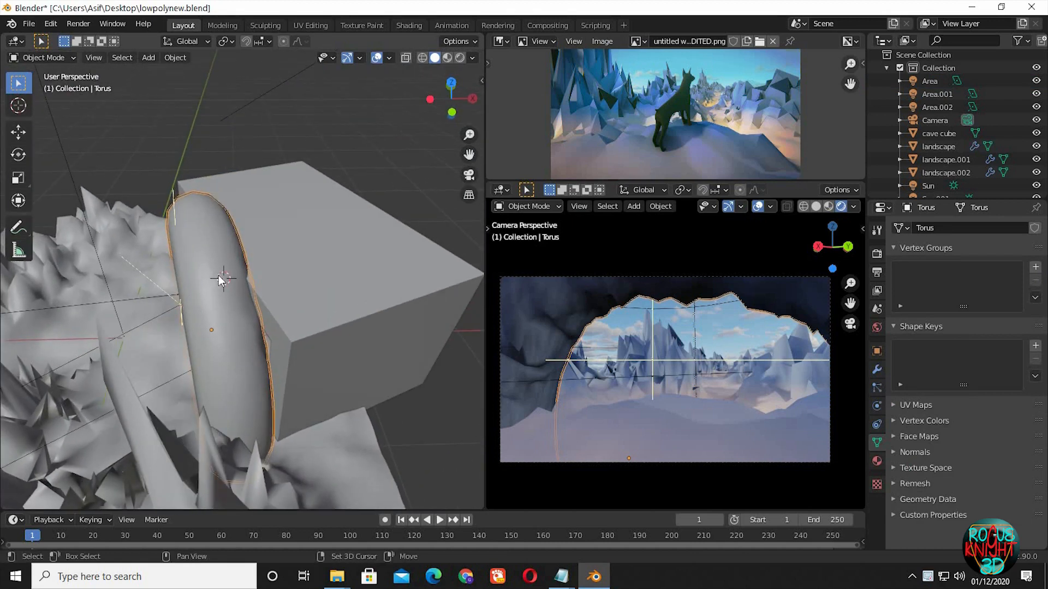
{"action": "key", "text": "shift+a"}
{"action": "mouse_move", "coordinate": [219, 276]}
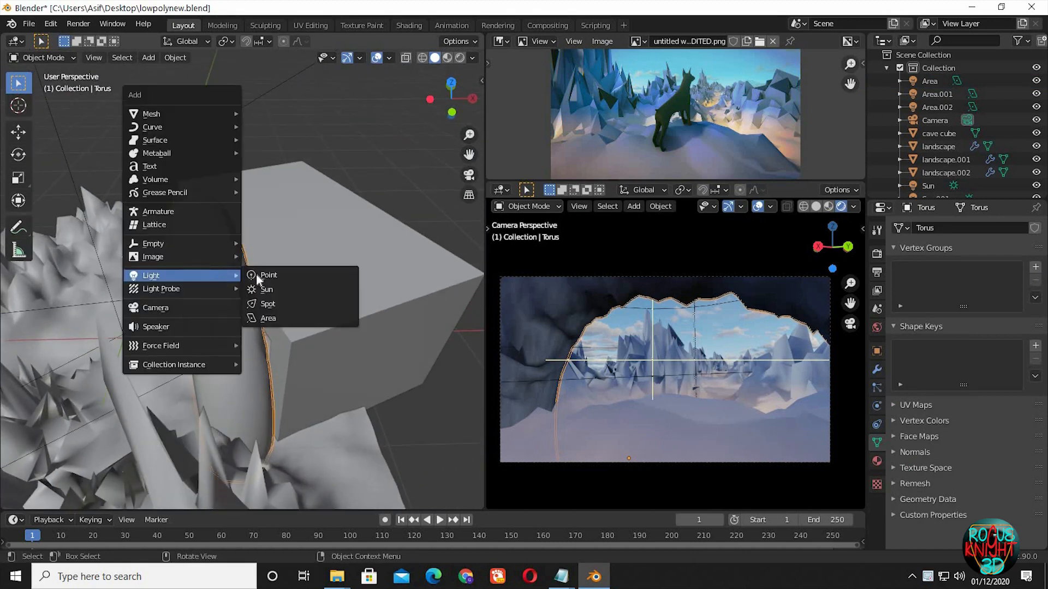
{"action": "left_click", "coordinate": [280, 318]}
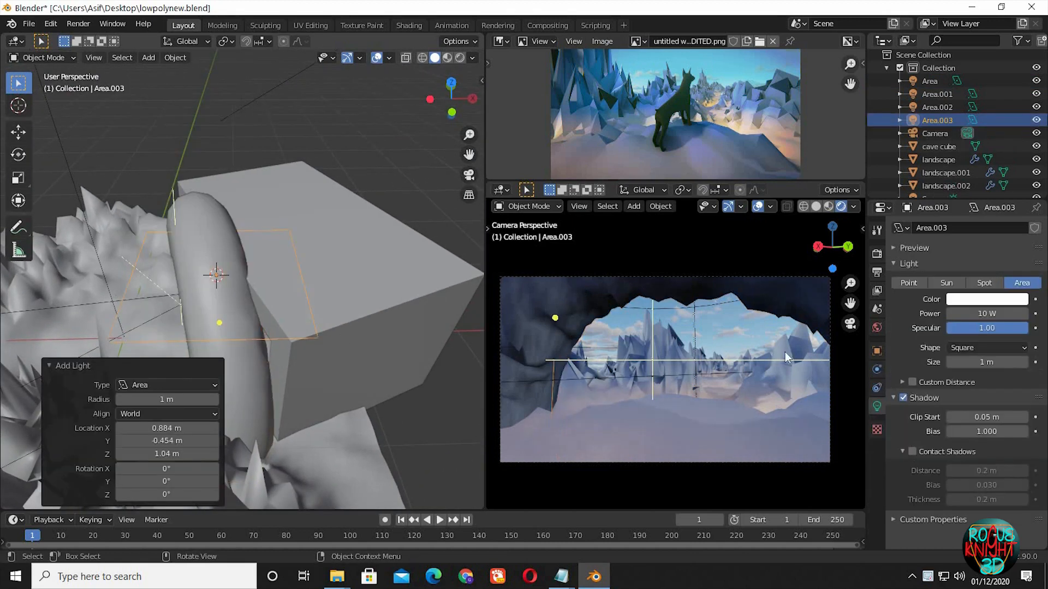
Step: Set the new area light's shape to Disk with a size of 2 m and turn off its shadow
{"action": "left_click", "coordinate": [1003, 348]}
{"action": "left_click", "coordinate": [971, 388]}
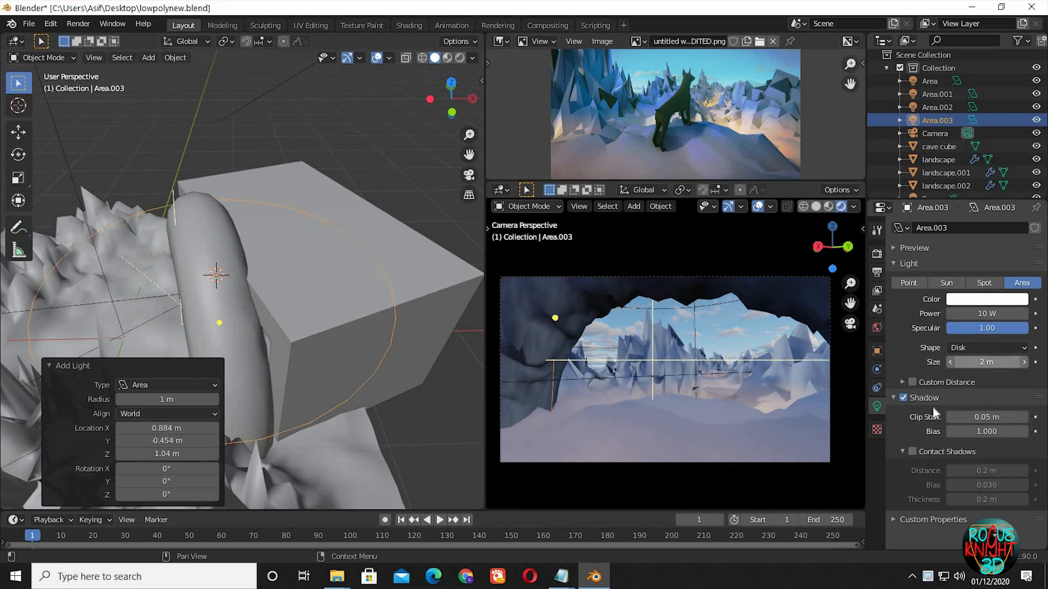
{"action": "left_click", "coordinate": [902, 398]}
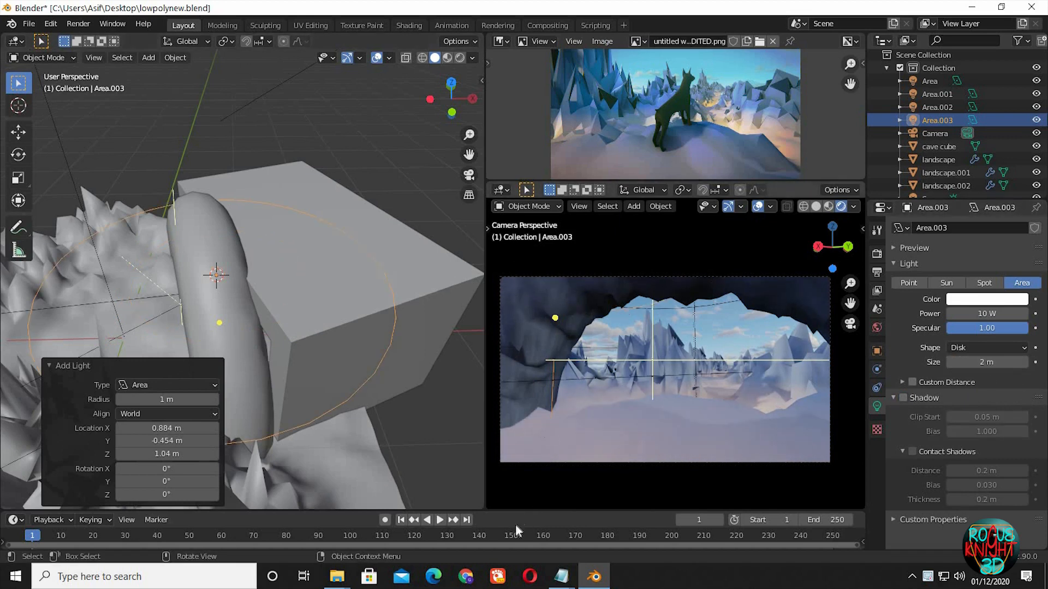
Step: Give the disk light the disc area hex color B0F2FF copied from lights hex.txt in Notepad, and a power of 50 W
{"action": "mouse_move", "coordinate": [566, 576]}
{"action": "left_click", "coordinate": [492, 519]}
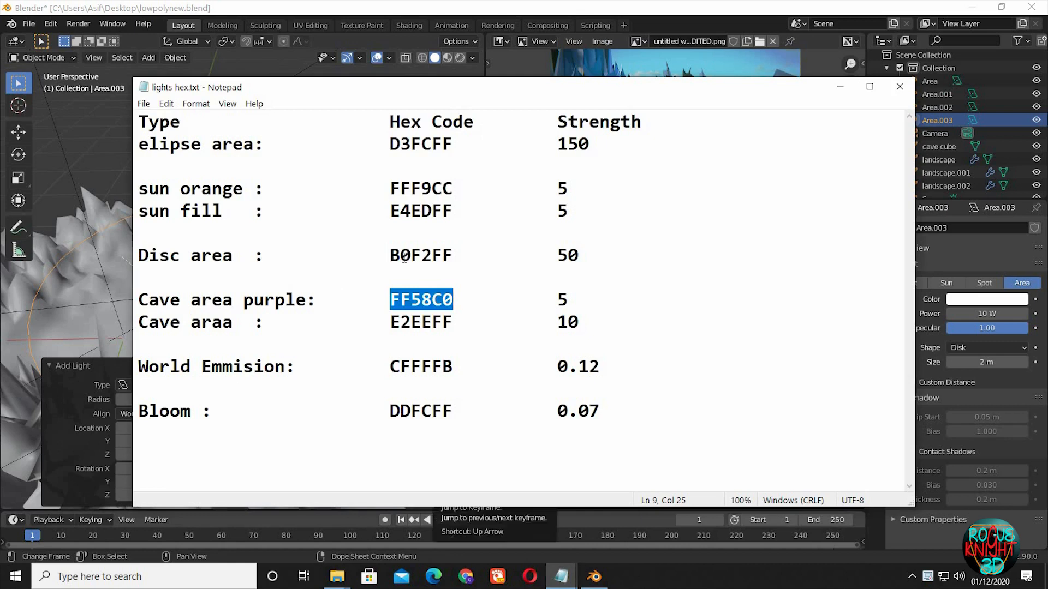
{"action": "left_click_drag", "start_coordinate": [391, 255], "coordinate": [449, 258]}
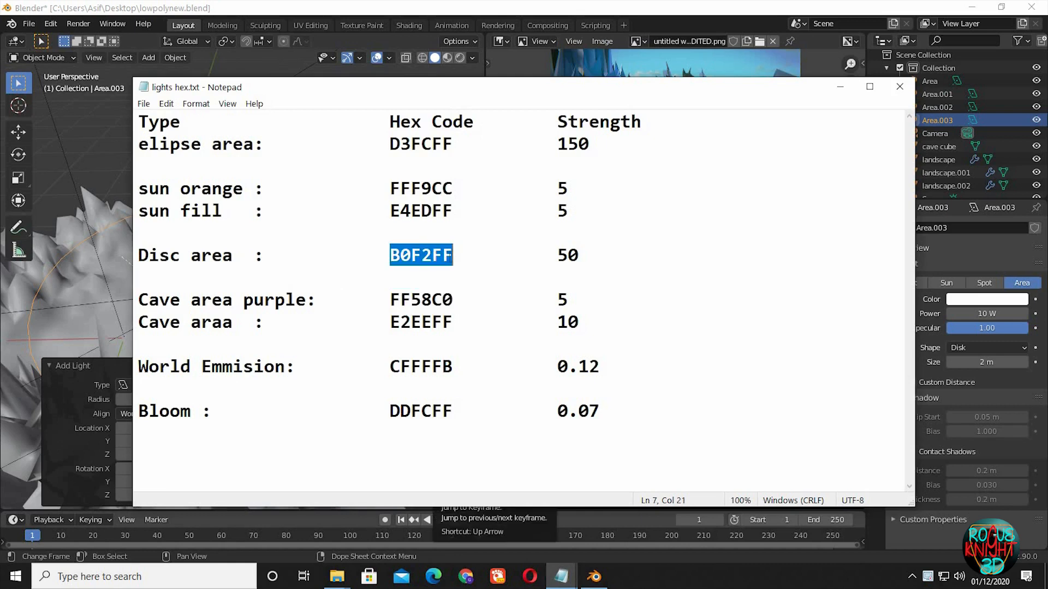
{"action": "left_click", "coordinate": [988, 298]}
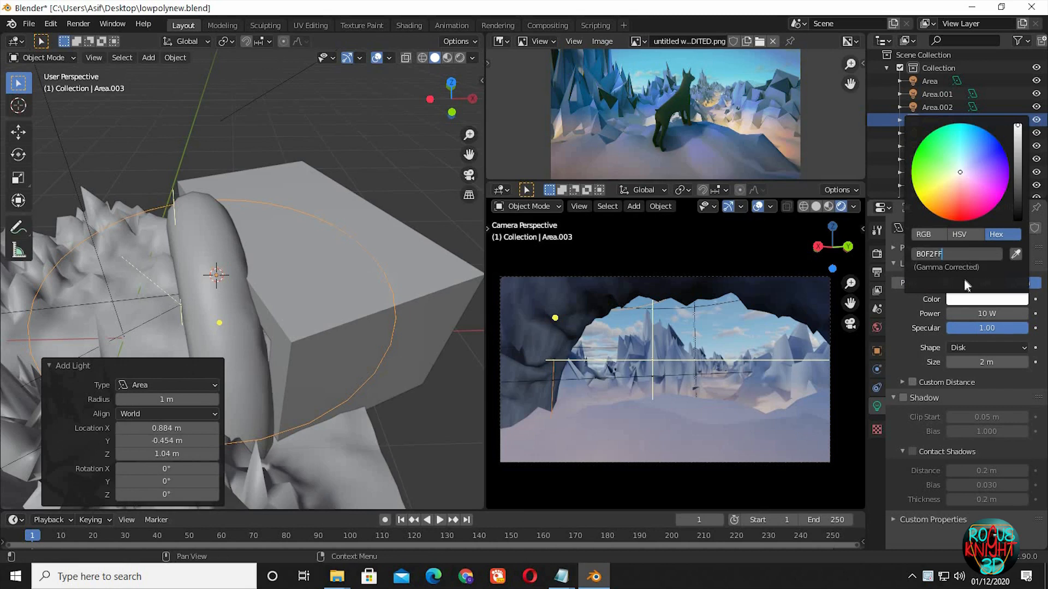
{"action": "left_click", "coordinate": [987, 314]}
{"action": "type", "text": "5"}
{"action": "key", "text": "Return"}
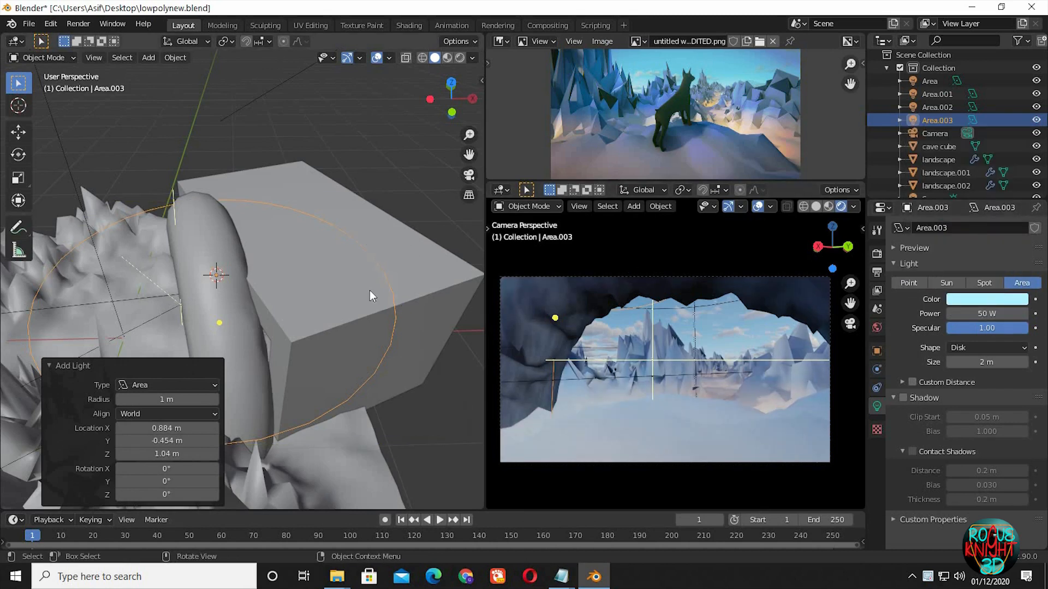
Step: Raise the disk light about 0.45 m along Z above the cave arch
{"action": "scroll", "coordinate": [369, 292], "scroll_direction": "down", "scroll_amount": 2}
{"action": "key", "text": "g"}
{"action": "key", "text": "z"}
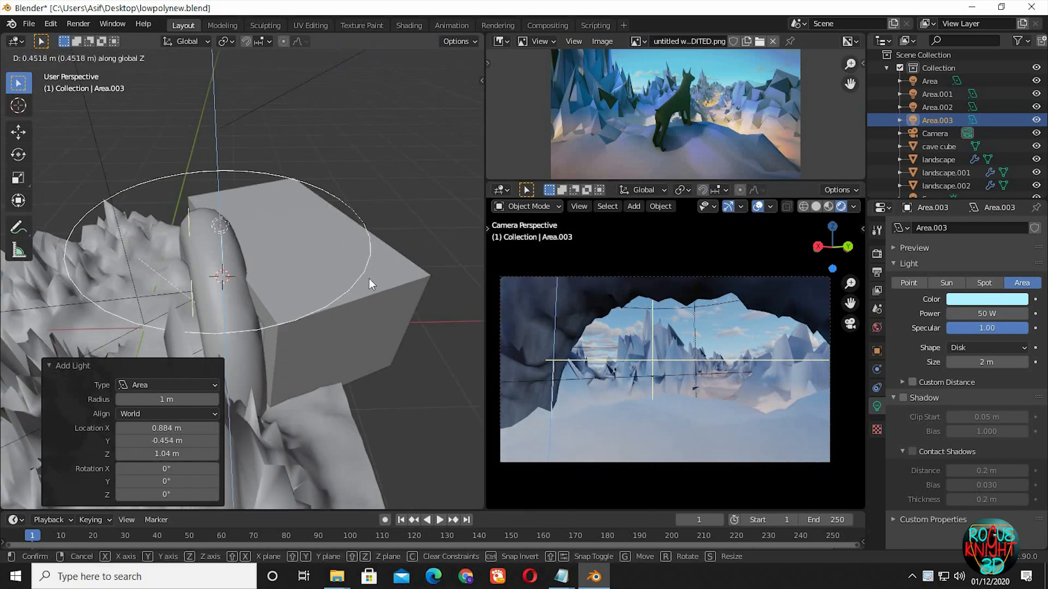
{"action": "left_click", "coordinate": [369, 276]}
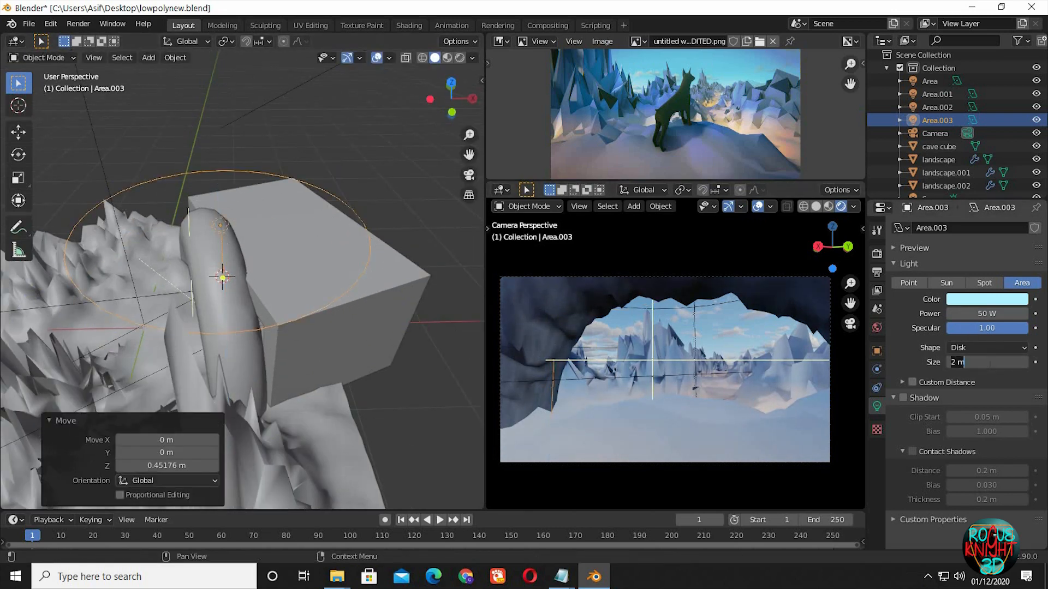
Step: Reduce the disk light's size to 1 m and rotate it about the global Y axis until it stands nearly upright, aimed at the mountains
{"action": "key", "text": "r"}
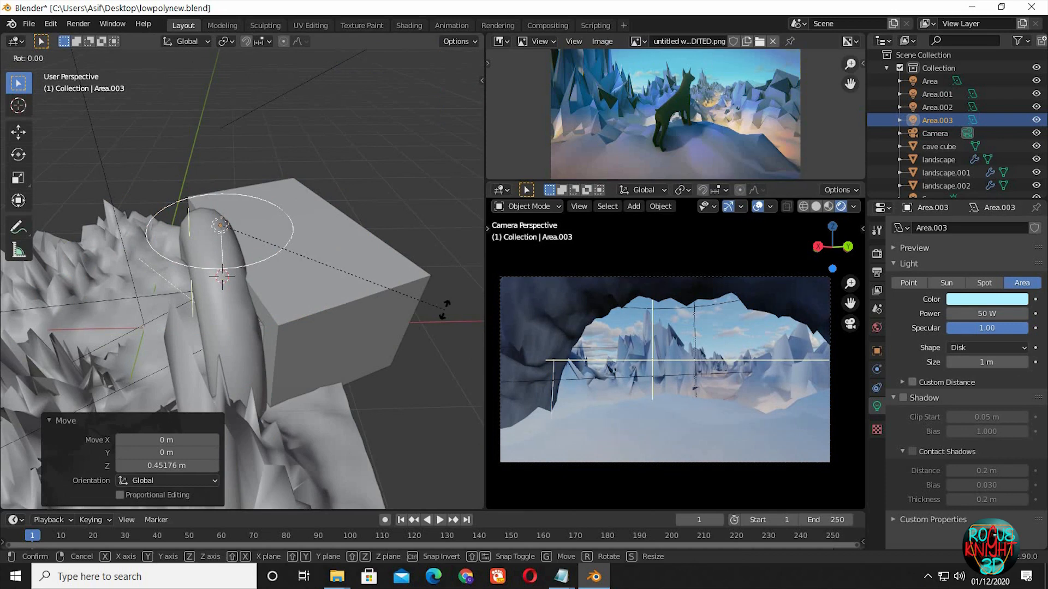
{"action": "key", "text": "y"}
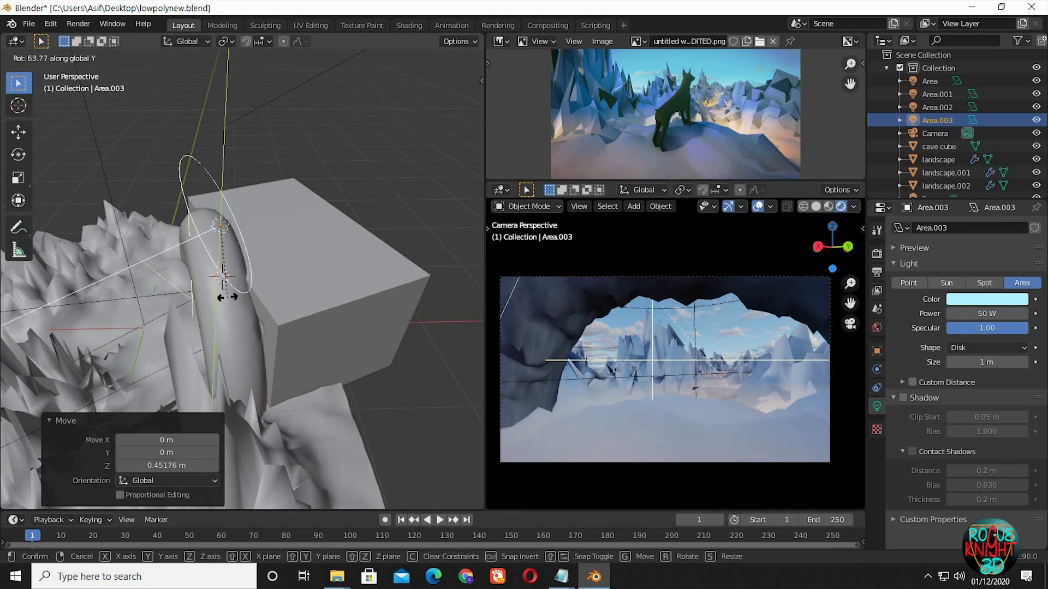
{"action": "left_click", "coordinate": [208, 315]}
Step: Move the disk light about -0.14 m in X, -0.24 m in Y and 0.09 m in Z, and rotate it about -8.9° around global Y
{"action": "middle_click_drag", "start_coordinate": [209, 316], "coordinate": [241, 333]}
{"action": "key", "text": "g"}
{"action": "left_click", "coordinate": [228, 313]}
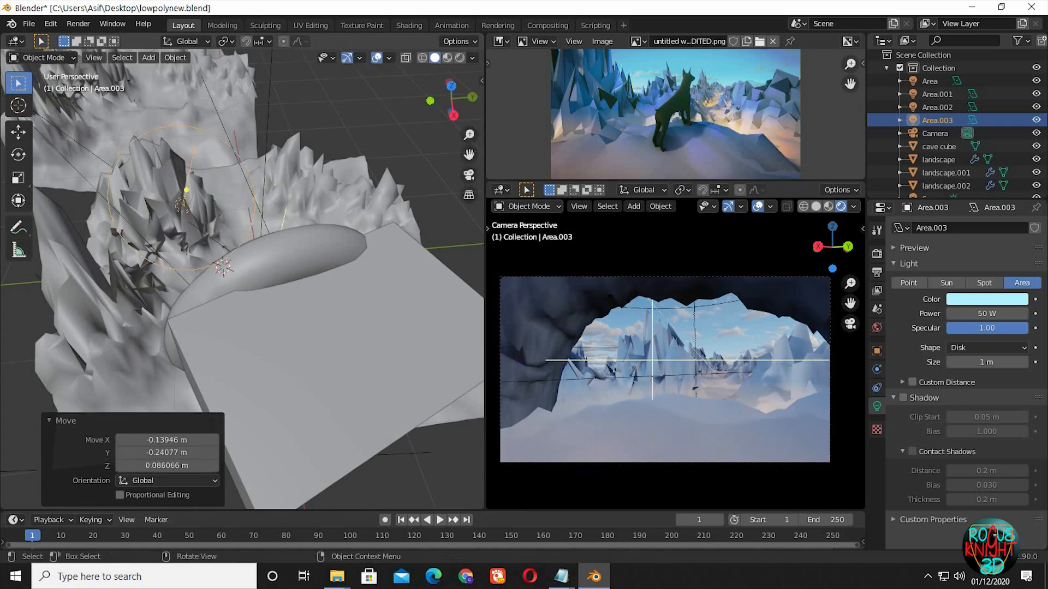
{"action": "key", "text": "r"}
{"action": "key", "text": "y"}
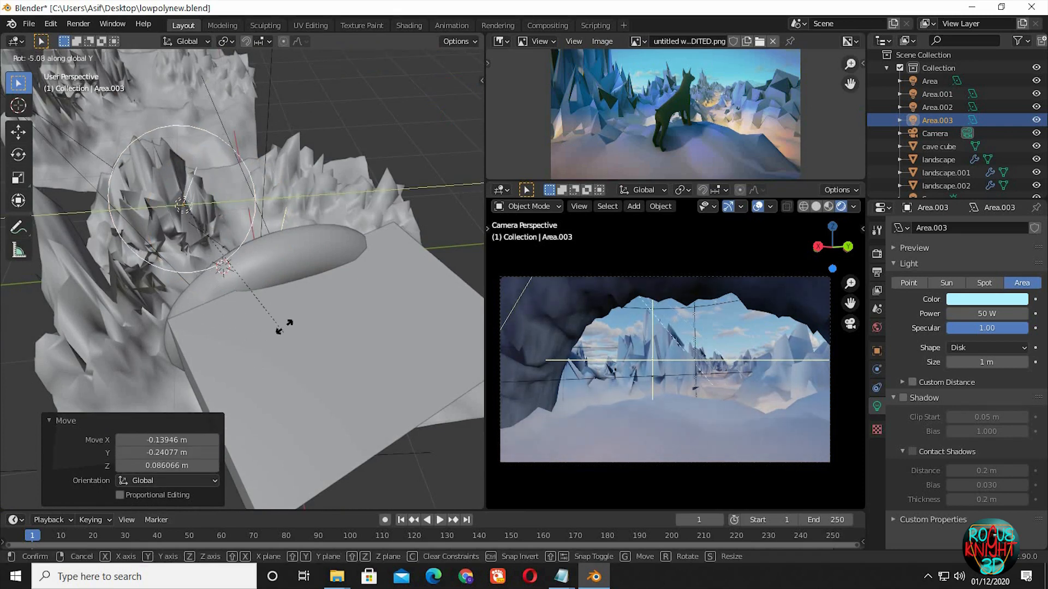
{"action": "left_click", "coordinate": [265, 297]}
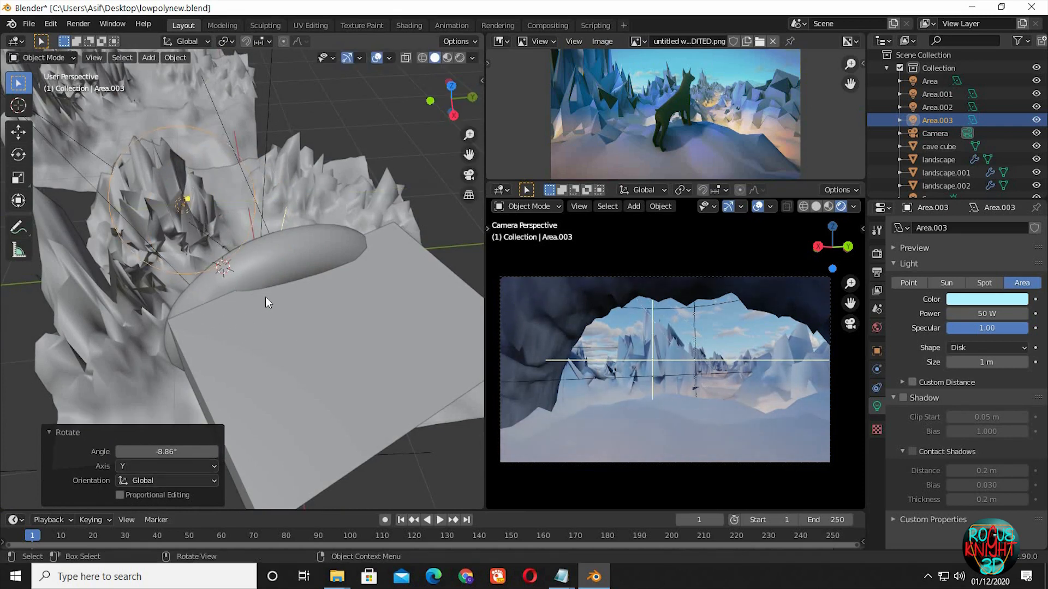
Step: Move the disk light about 0.05 m in X, -0.18 m in Y and -0.06 m in Z, and rotate it around global Z
{"action": "key", "text": "g"}
{"action": "left_click", "coordinate": [256, 309]}
{"action": "key", "text": "r"}
{"action": "key", "text": "z"}
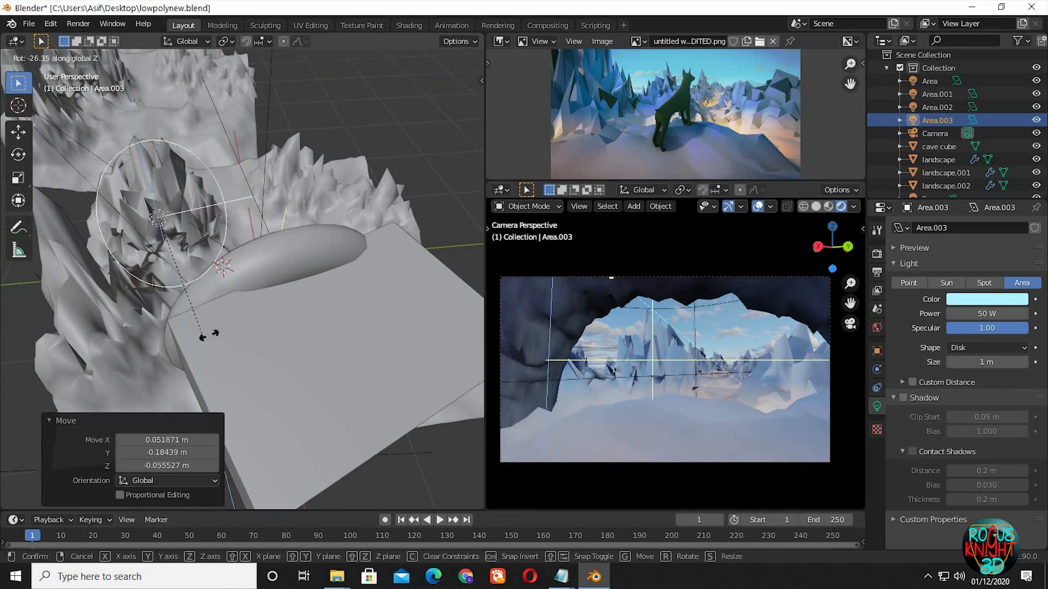
{"action": "left_click", "coordinate": [254, 305]}
Step: Reposition the disk light beside the cave arch and turn it further around the global Z axis
{"action": "middle_click_drag", "start_coordinate": [262, 248], "coordinate": [339, 305]}
{"action": "key", "text": "g"}
{"action": "left_click", "coordinate": [297, 268]}
{"action": "middle_click_drag", "start_coordinate": [409, 240], "coordinate": [262, 257]}
{"action": "key", "text": "r"}
{"action": "key", "text": "z"}
{"action": "left_click", "coordinate": [317, 286]}
Step: Rotate the disk light about 8.7° around global Y and slightly in the negative direction around global Z
{"action": "middle_click_drag", "start_coordinate": [316, 287], "coordinate": [475, 294]}
{"action": "key", "text": "r"}
{"action": "key", "text": "y"}
{"action": "left_click", "coordinate": [393, 278]}
{"action": "key", "text": "r"}
{"action": "key", "text": "z"}
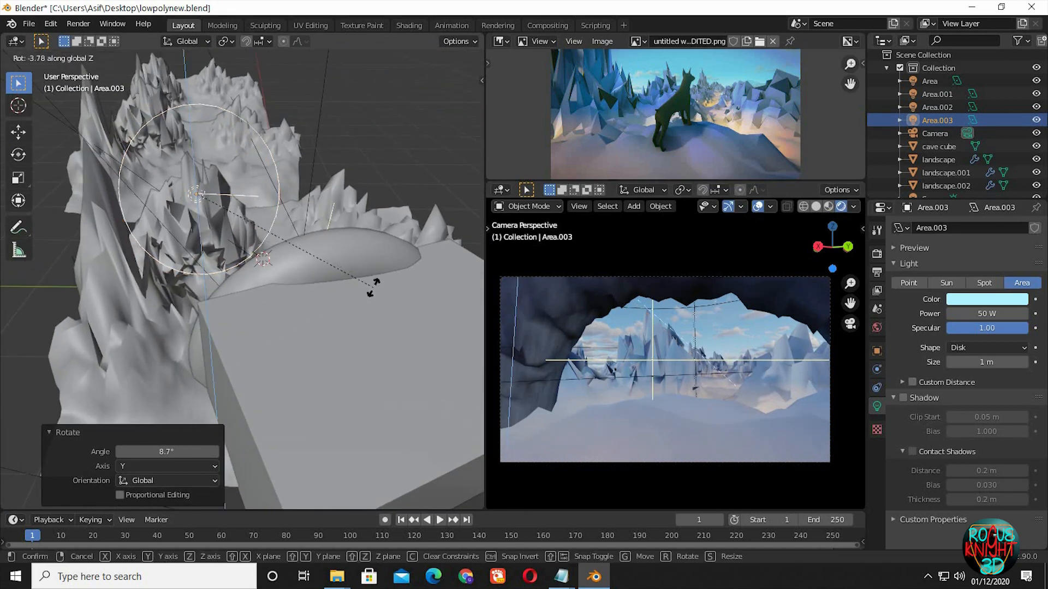
{"action": "left_click", "coordinate": [367, 292]}
Step: Tilt the disk light again around global Y and rotate it about 3.2° around global Z
{"action": "middle_click_drag", "start_coordinate": [367, 292], "coordinate": [327, 338]}
{"action": "key", "text": "r"}
{"action": "key", "text": "y"}
{"action": "left_click", "coordinate": [286, 276]}
{"action": "key", "text": "r"}
{"action": "key", "text": "z"}
{"action": "left_click", "coordinate": [419, 301]}
Step: Open the recent file doberman dog4.blend in a second, maximized Blender window and copy the dog mesh
{"action": "right_click", "coordinate": [594, 577]}
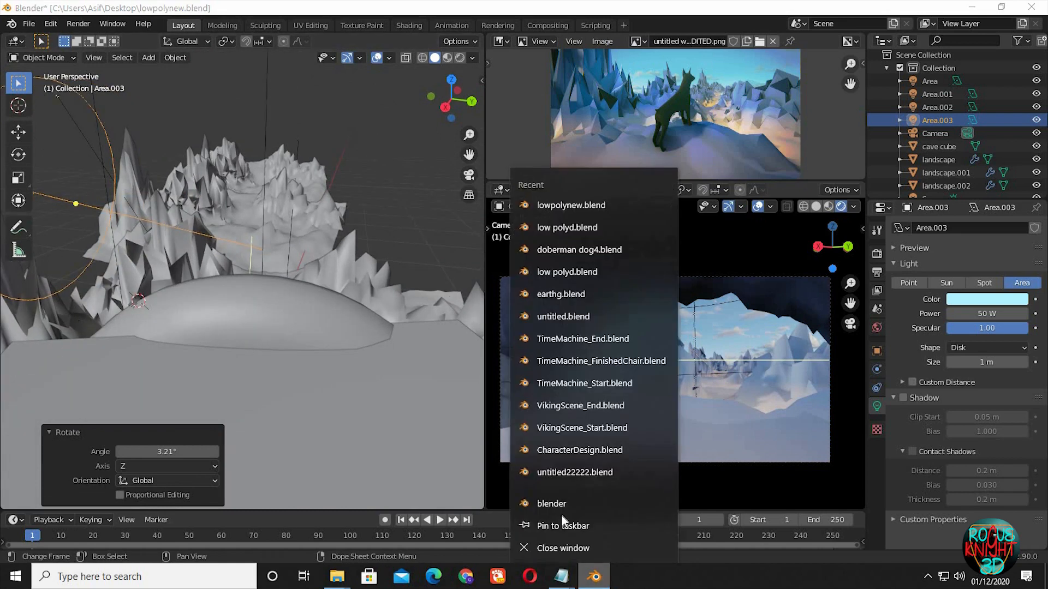
{"action": "left_click", "coordinate": [563, 508]}
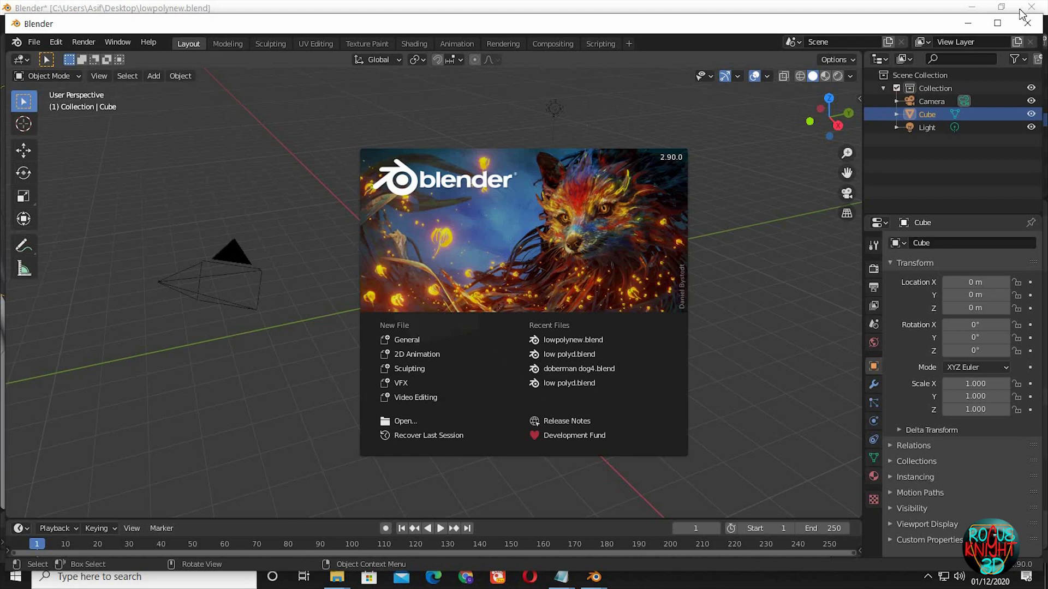
{"action": "left_click", "coordinate": [997, 23]}
{"action": "left_click", "coordinate": [30, 24]}
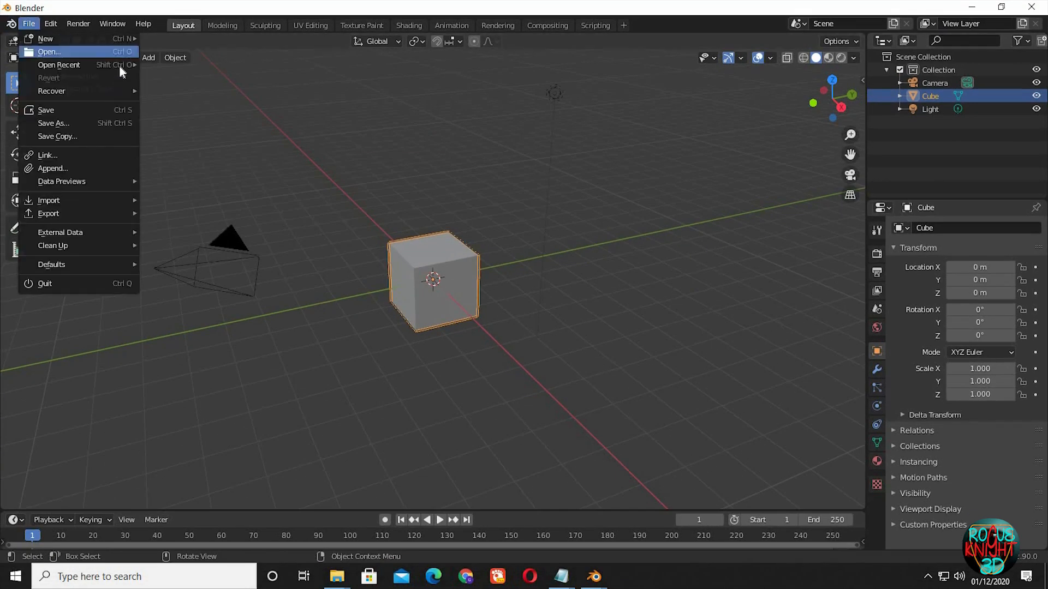
{"action": "mouse_move", "coordinate": [121, 64]}
{"action": "left_click", "coordinate": [202, 90]}
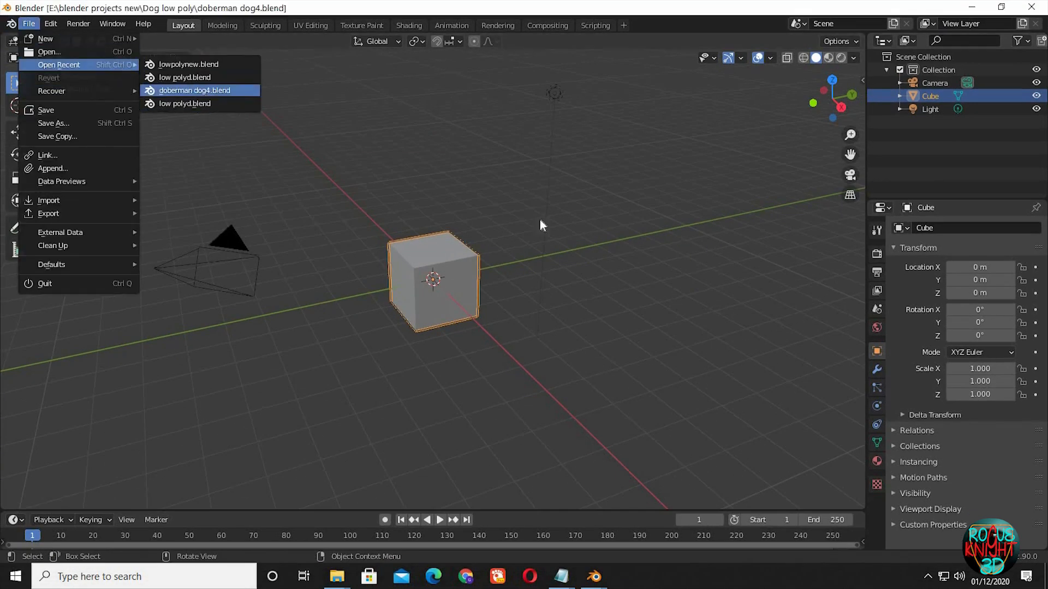
{"action": "middle_click_drag", "start_coordinate": [571, 234], "coordinate": [444, 257]}
{"action": "scroll", "coordinate": [444, 257], "scroll_direction": "up", "scroll_amount": 3}
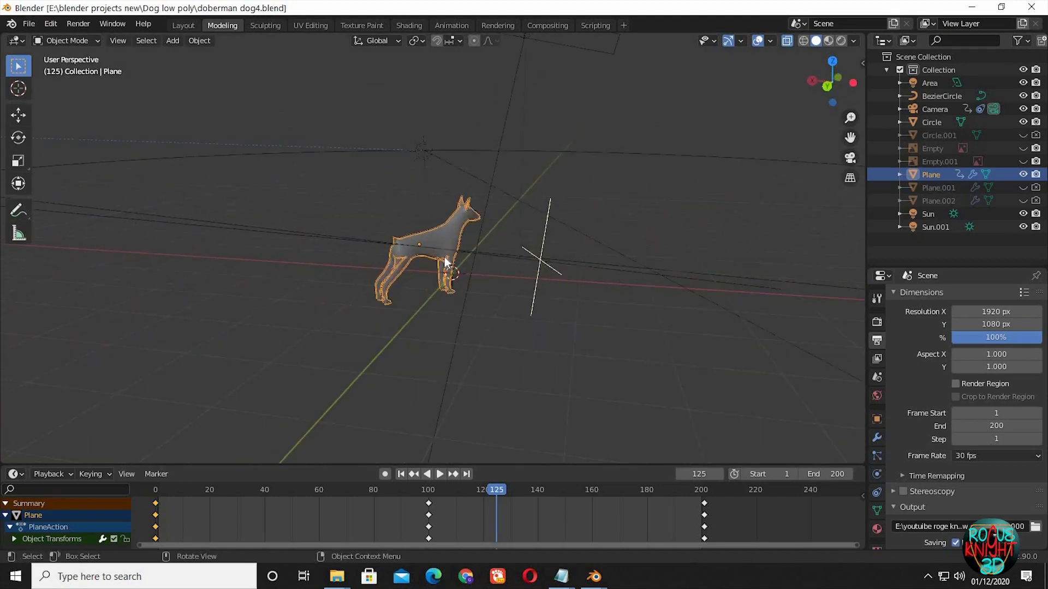
{"action": "scroll", "coordinate": [444, 257], "scroll_direction": "up", "scroll_amount": 2}
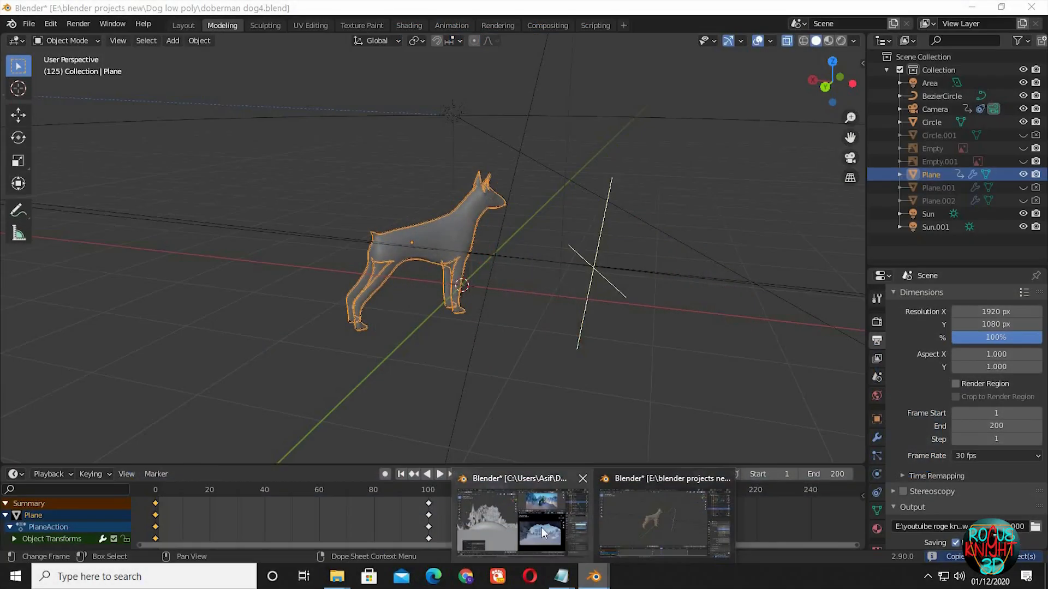
Step: Switch back to lowpolynew.blend, place the 3D cursor on the snow near the cave arch, and paste the copied dog
{"action": "left_click", "coordinate": [542, 527]}
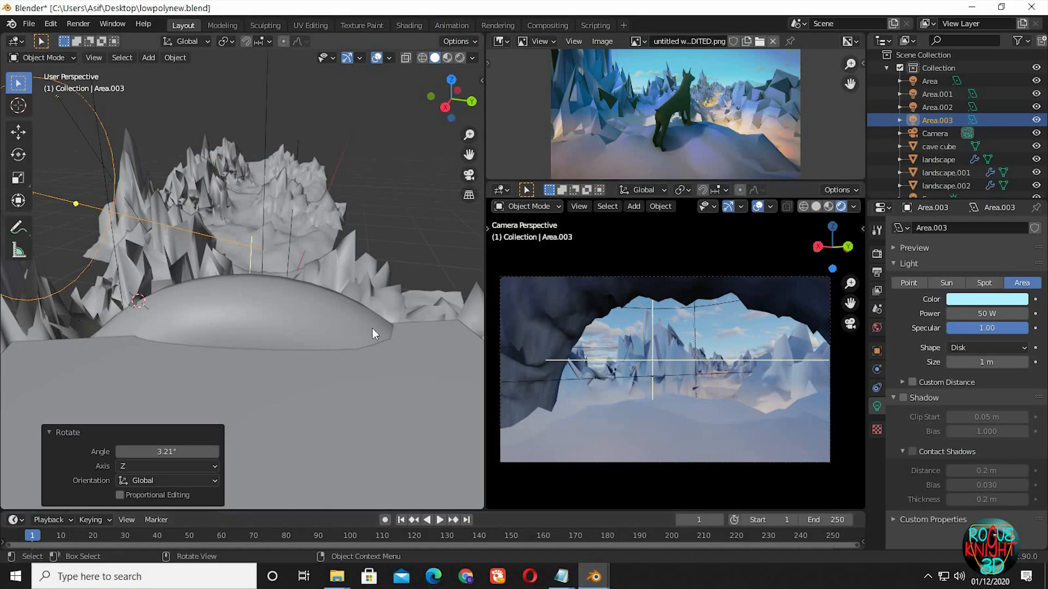
{"action": "middle_click_drag", "start_coordinate": [372, 329], "coordinate": [253, 306]}
{"action": "right_click", "coordinate": [242, 313], "text": "shift"}
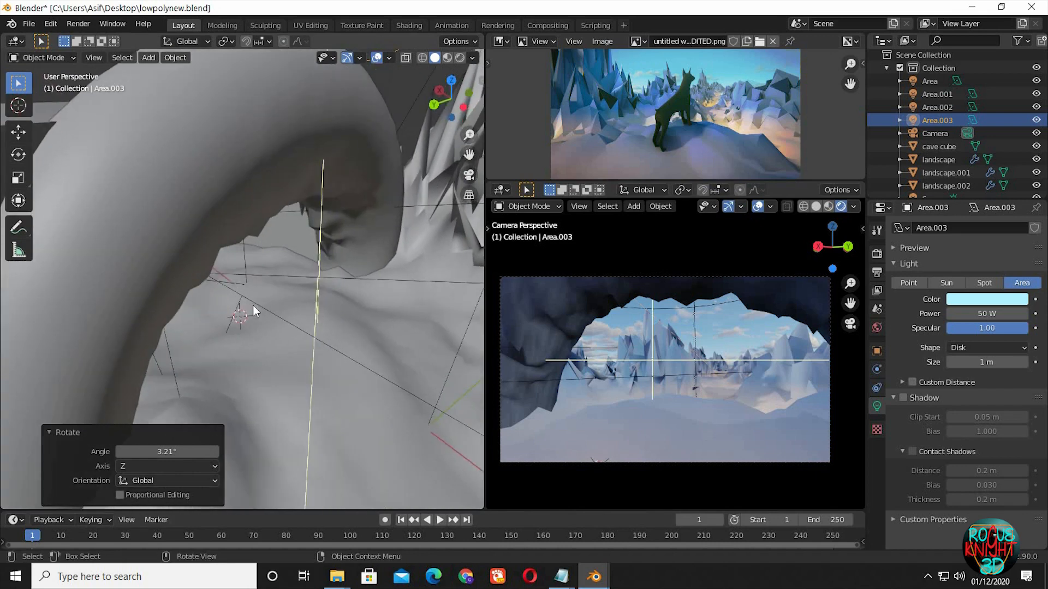
{"action": "key", "text": "ctrl+v"}
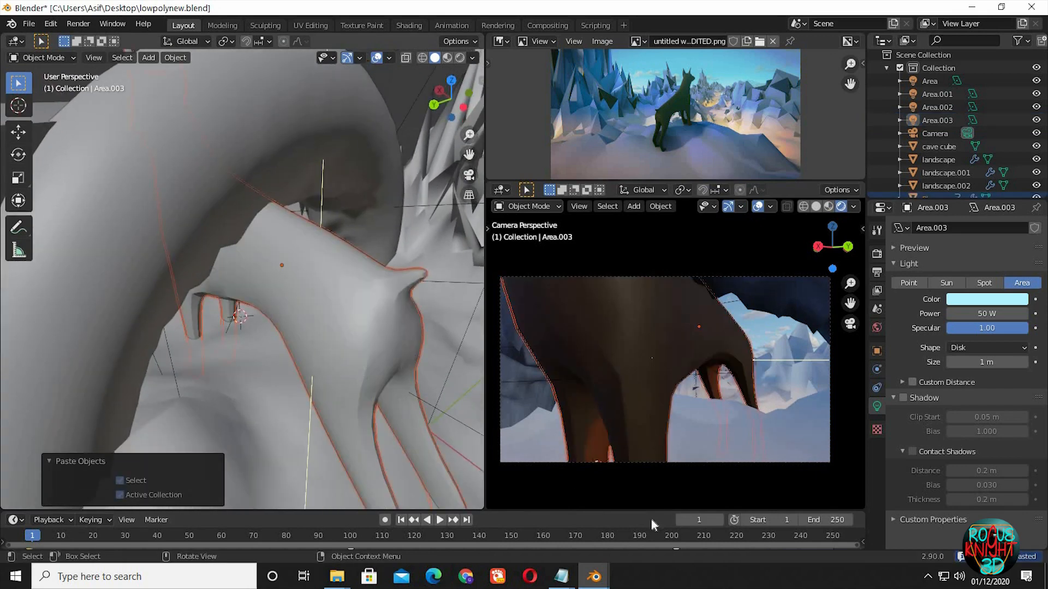
Step: Scale the pasted dog to about 0.239 and rotate it 180° around the global Z axis
{"action": "key", "text": "s"}
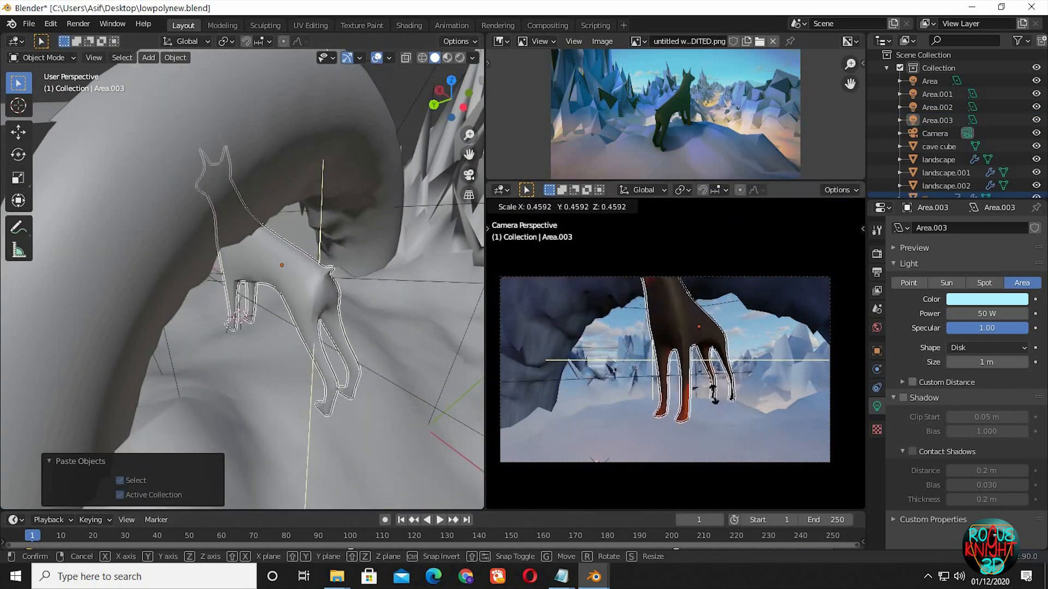
{"action": "left_click", "coordinate": [768, 398]}
{"action": "key", "text": "r"}
{"action": "key", "text": "z"}
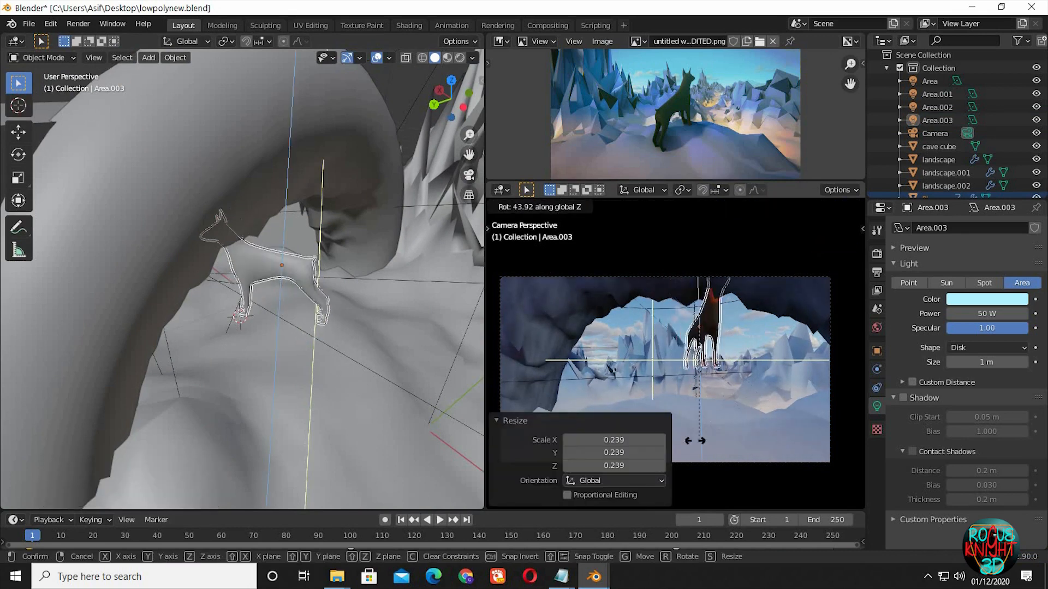
{"action": "left_click", "coordinate": [768, 356]}
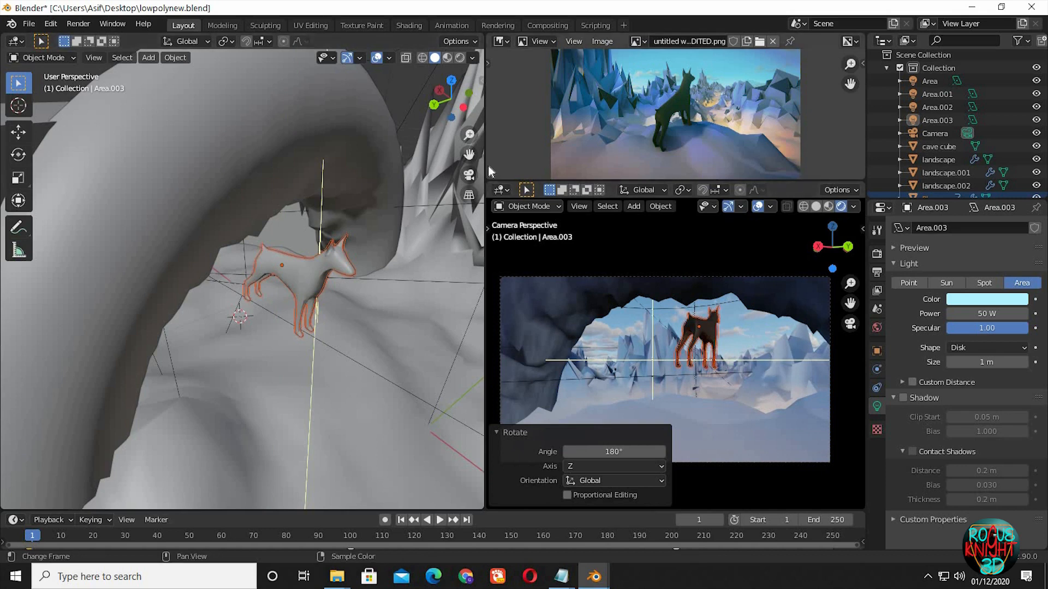
Step: Enlarge the main 3D viewport, switch it to the camera view, and move the dog about 0.38 m along X
{"action": "left_click_drag", "start_coordinate": [486, 163], "coordinate": [688, 179]}
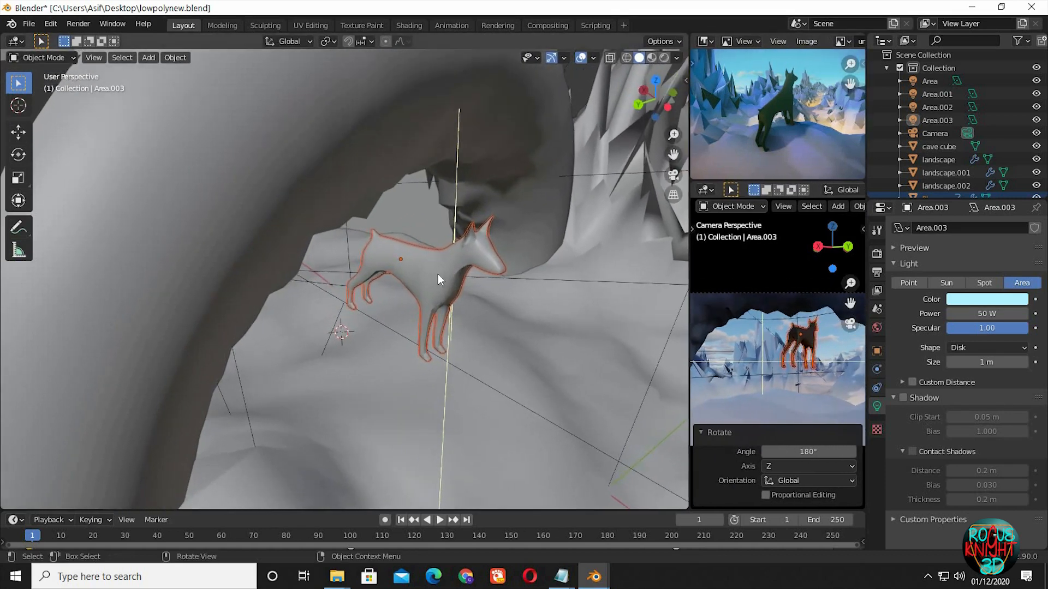
{"action": "key", "text": "KP_0"}
{"action": "key", "text": "g"}
{"action": "key", "text": "x"}
{"action": "left_click", "coordinate": [294, 364]}
Step: Lower the dog along Z toward the snow and scale it down to about 0.767
{"action": "key", "text": "g"}
{"action": "key", "text": "z"}
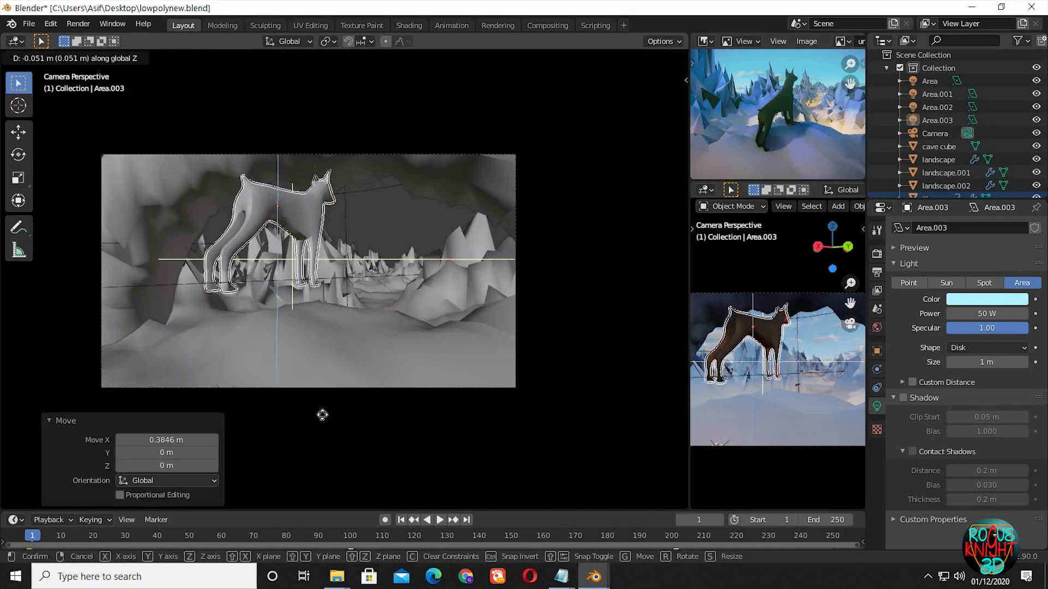
{"action": "left_click", "coordinate": [342, 459]}
{"action": "key", "text": "s"}
{"action": "left_click", "coordinate": [358, 358]}
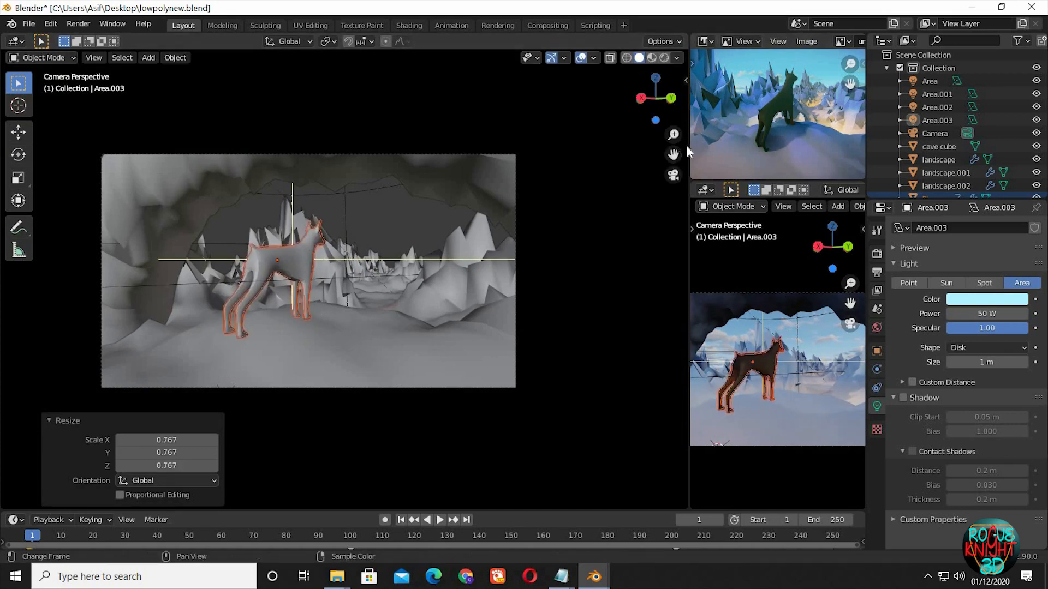
Step: Scale the dog down again to about 0.808 and lower it along Z onto the snow
{"action": "left_click_drag", "start_coordinate": [689, 154], "coordinate": [655, 159]}
{"action": "key", "text": "s"}
{"action": "left_click", "coordinate": [391, 342]}
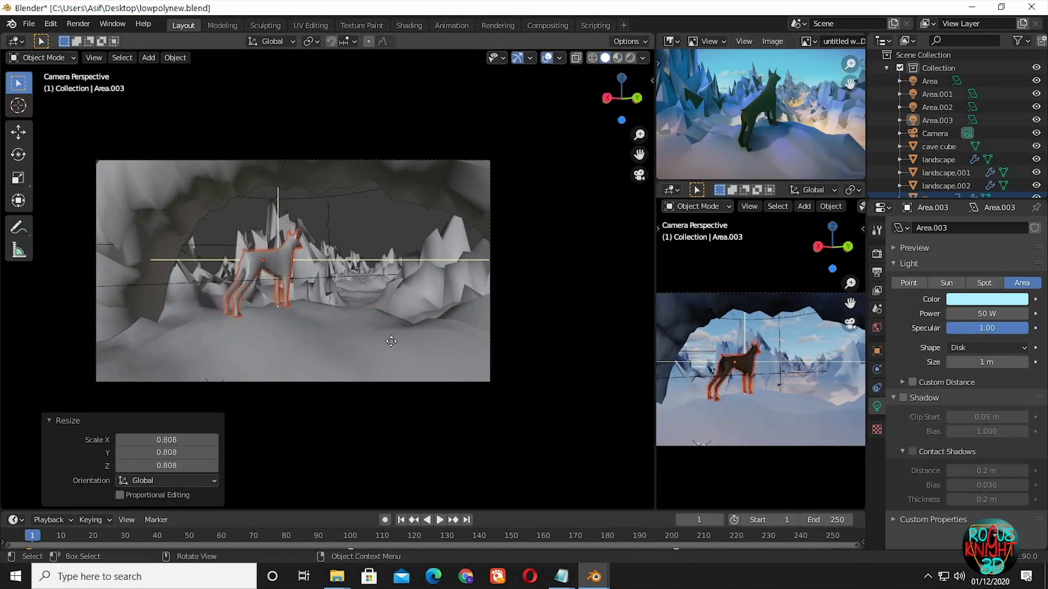
{"action": "key", "text": "g"}
{"action": "key", "text": "z"}
{"action": "left_click", "coordinate": [391, 371]}
Step: Resize the dog once more and move it about -0.16 m along X
{"action": "middle_click_drag", "start_coordinate": [390, 371], "coordinate": [340, 357]}
{"action": "key", "text": "s"}
{"action": "left_click", "coordinate": [403, 413]}
{"action": "key", "text": "g"}
{"action": "key", "text": "x"}
{"action": "left_click", "coordinate": [348, 361]}
Step: Rotate the dog about 21.1° around global Y and shift it about -0.054 m along Y in the camera view
{"action": "key", "text": "r"}
{"action": "key", "text": "y"}
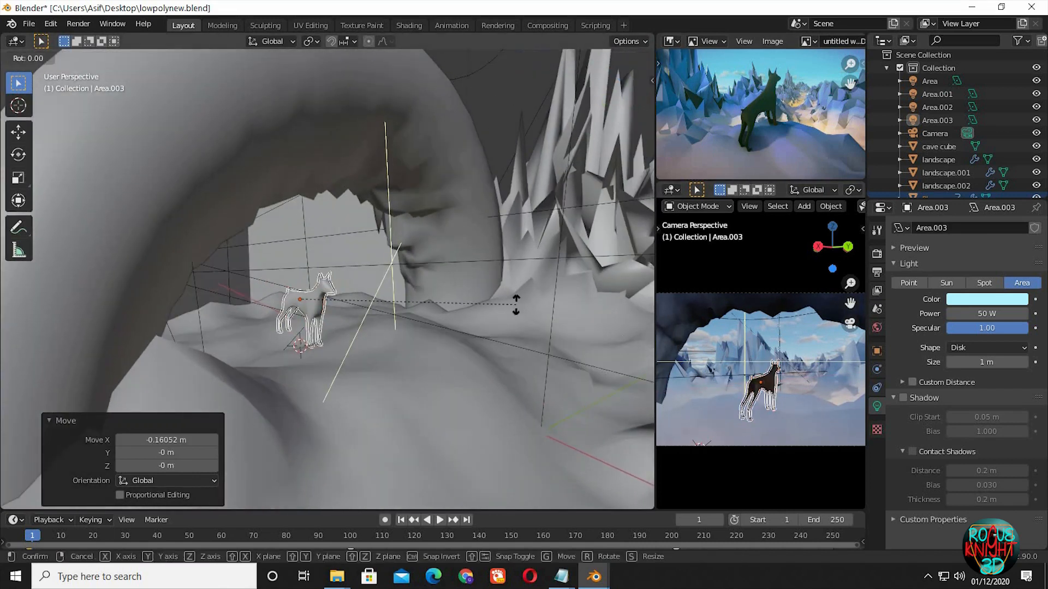
{"action": "left_click", "coordinate": [514, 300]}
{"action": "middle_click_drag", "start_coordinate": [515, 300], "coordinate": [484, 326]}
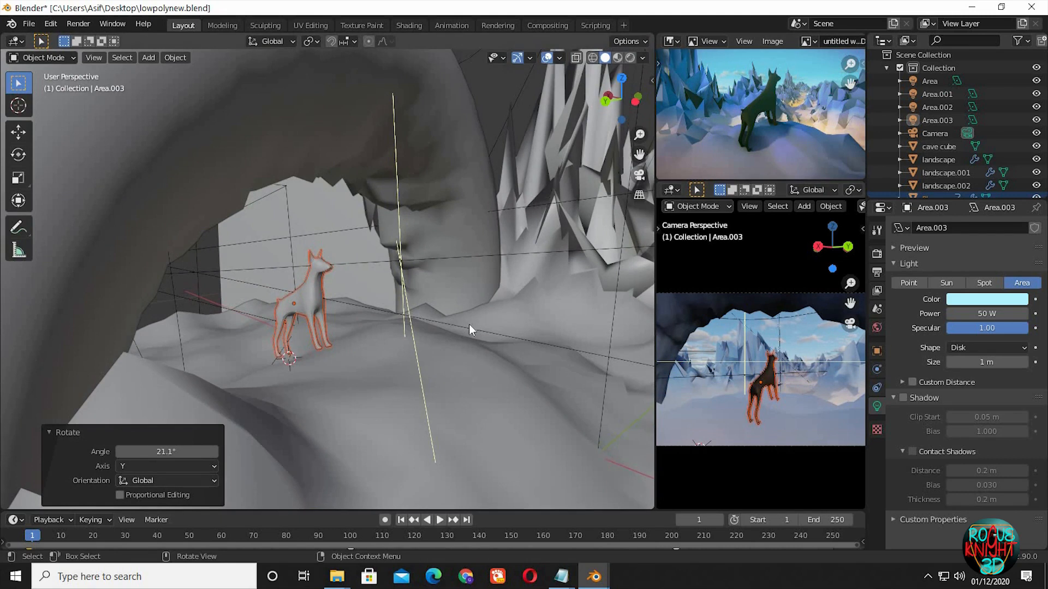
{"action": "key", "text": "KP_0"}
{"action": "key", "text": "g"}
{"action": "key", "text": "y"}
{"action": "left_click", "coordinate": [412, 325]}
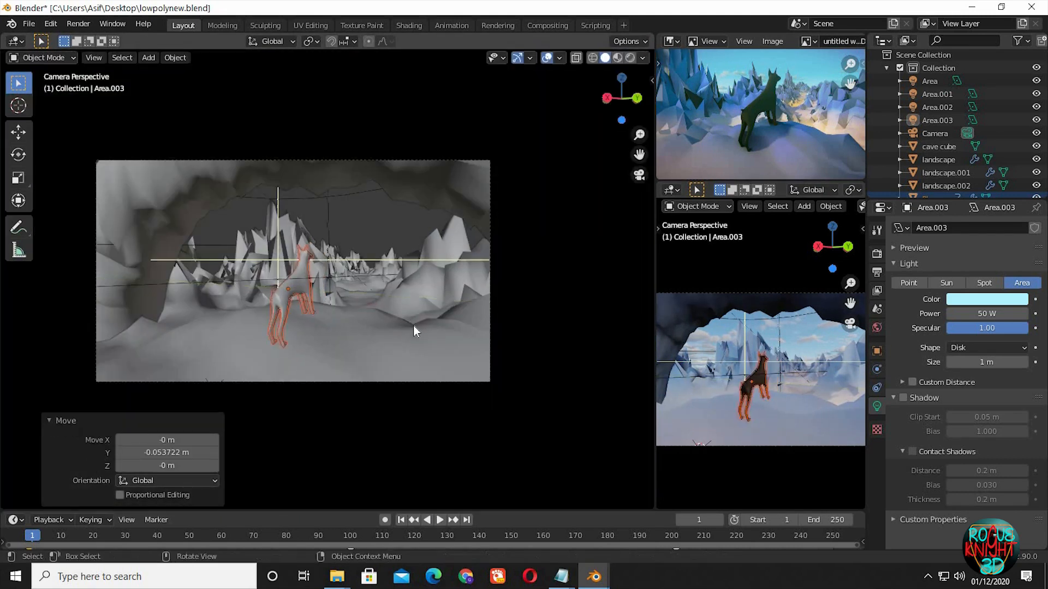
Step: Lower the dog along Z toward the snow surface and rotate it about -5.3° around global Y
{"action": "scroll", "coordinate": [413, 325], "scroll_direction": "up", "scroll_amount": 4}
{"action": "key", "text": "g"}
{"action": "key", "text": "z"}
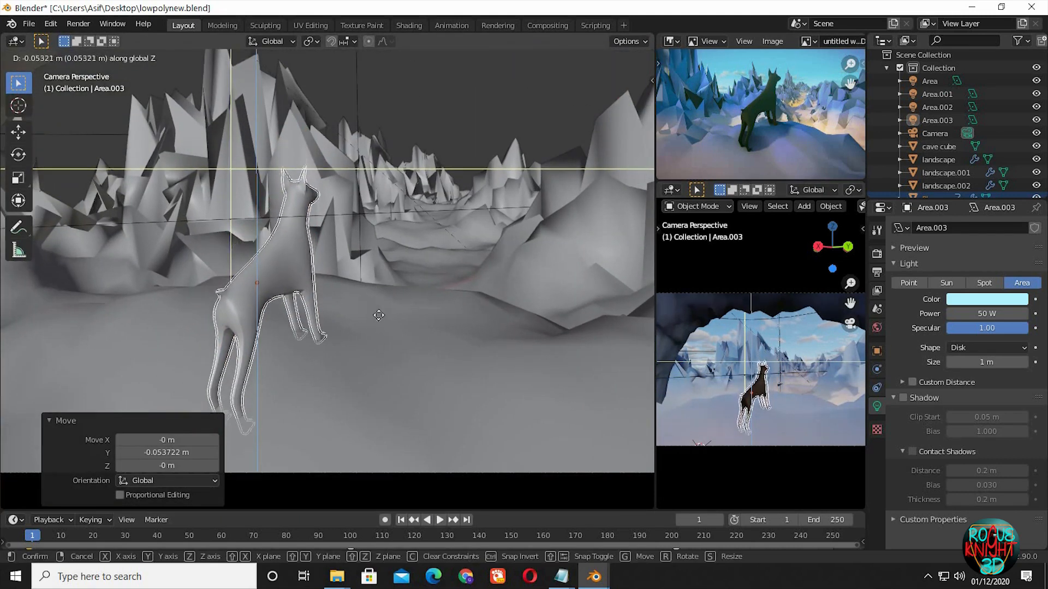
{"action": "left_click", "coordinate": [389, 269]}
{"action": "middle_click_drag", "start_coordinate": [389, 270], "coordinate": [426, 175], "text": "shift"}
{"action": "key", "text": "r"}
{"action": "key", "text": "y"}
{"action": "left_click", "coordinate": [410, 236]}
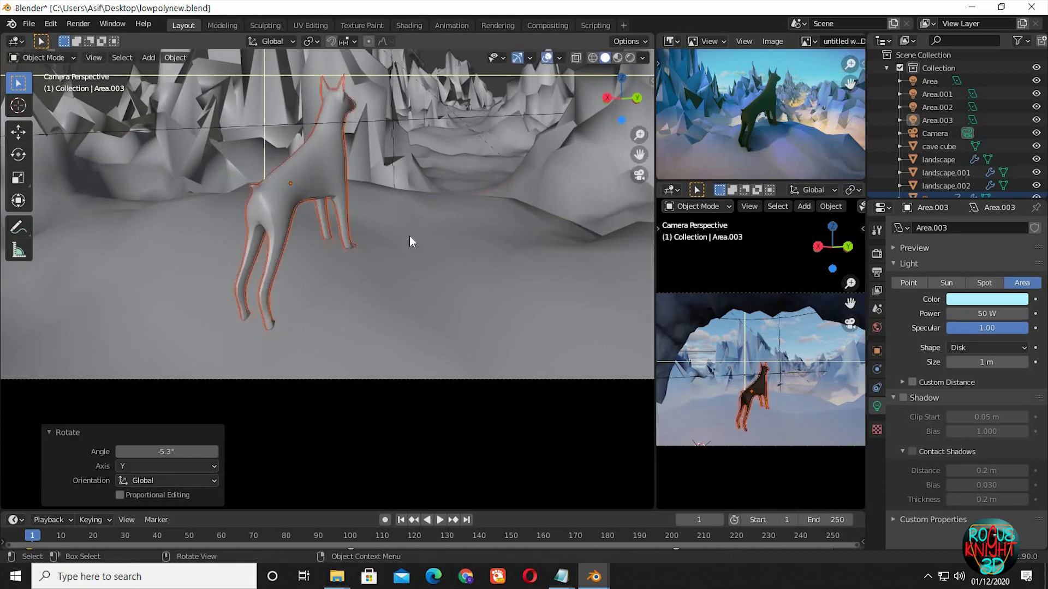
Step: Rotate the dog about 3.9° around global Y and raise it along Z in moves of about 0.005 m and 0.01 m
{"action": "key", "text": "g"}
{"action": "key", "text": "z"}
{"action": "left_click", "coordinate": [410, 237]}
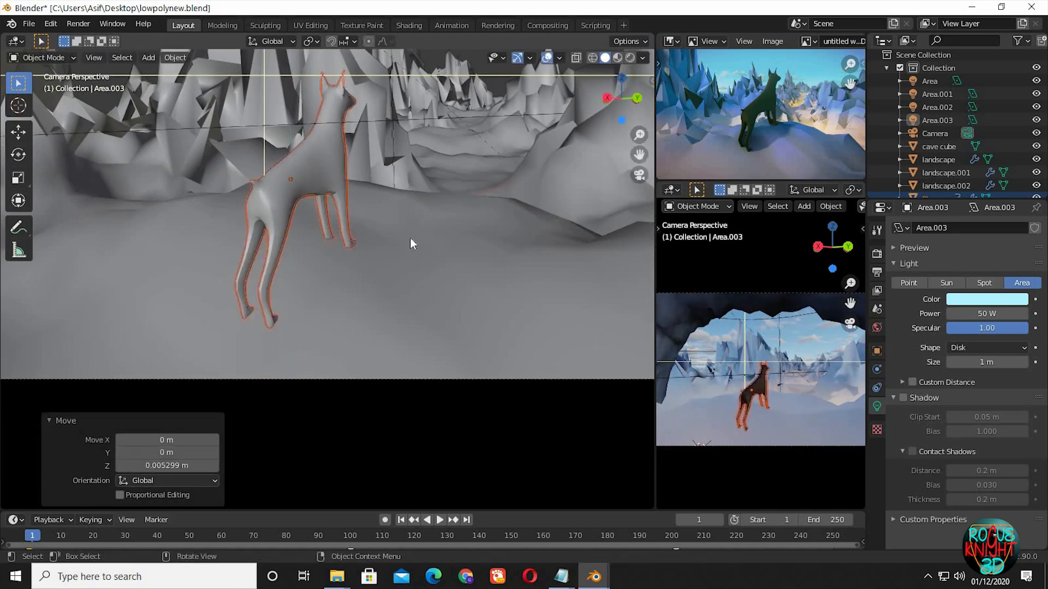
{"action": "key", "text": "r"}
{"action": "key", "text": "y"}
{"action": "left_click", "coordinate": [440, 203]}
{"action": "key", "text": "g"}
{"action": "key", "text": "z"}
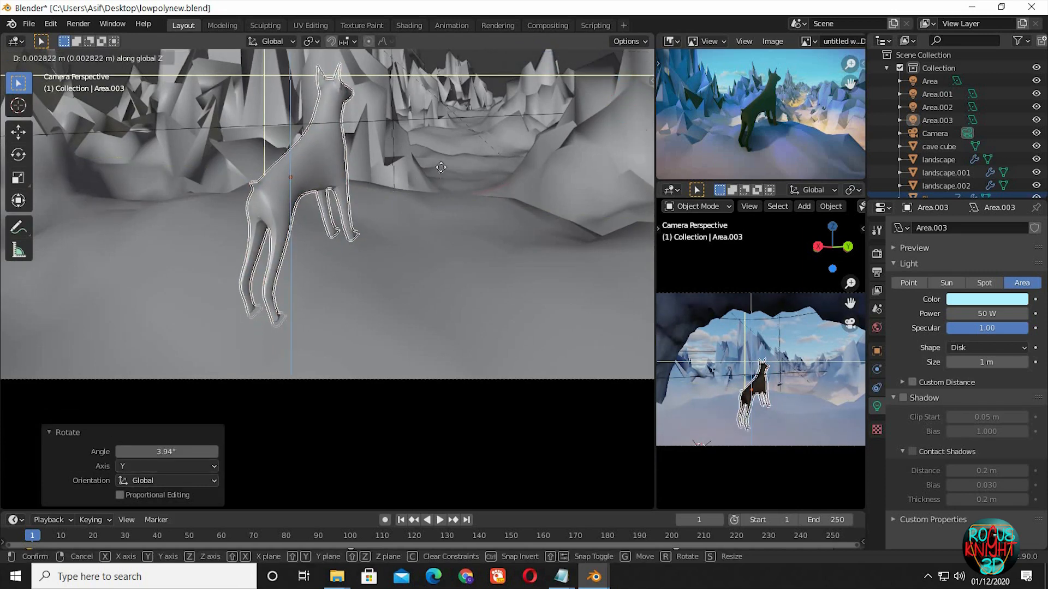
{"action": "left_click", "coordinate": [445, 194]}
Step: Move the dog about -0.094 m along the global Y axis
{"action": "scroll", "coordinate": [454, 173], "scroll_direction": "down", "scroll_amount": 2}
{"action": "middle_click_drag", "start_coordinate": [454, 173], "coordinate": [454, 263], "text": "shift"}
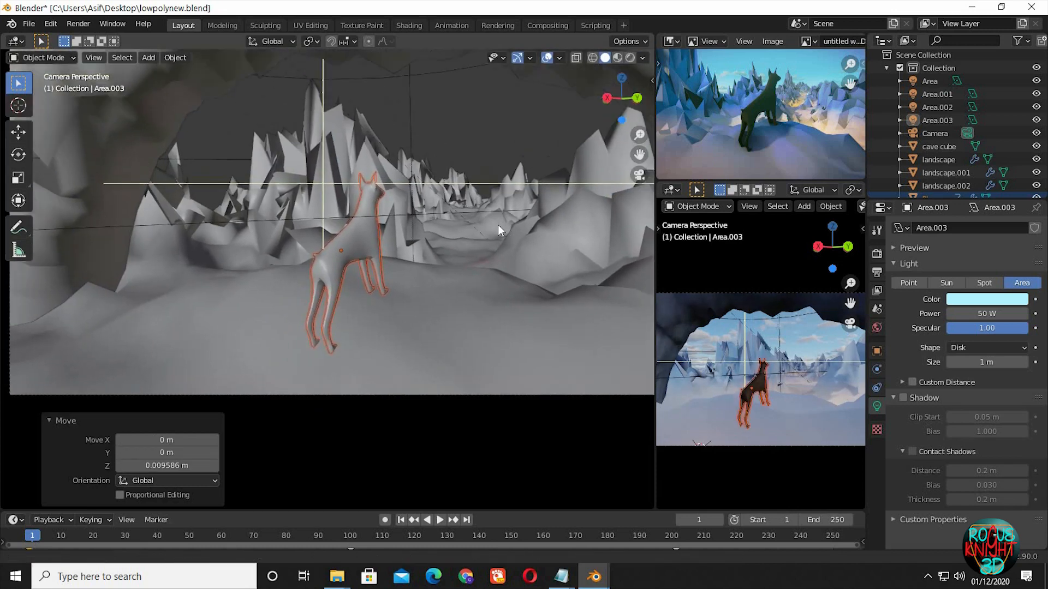
{"action": "key", "text": "g"}
{"action": "key", "text": "y"}
{"action": "left_click", "coordinate": [461, 213]}
Step: Widen the reference image area and switch its image to untitled with dog2 EDITED.png
{"action": "scroll", "coordinate": [462, 213], "scroll_direction": "down", "scroll_amount": 2}
{"action": "left_click_drag", "start_coordinate": [655, 158], "coordinate": [569, 156]}
{"action": "left_click", "coordinate": [721, 42]}
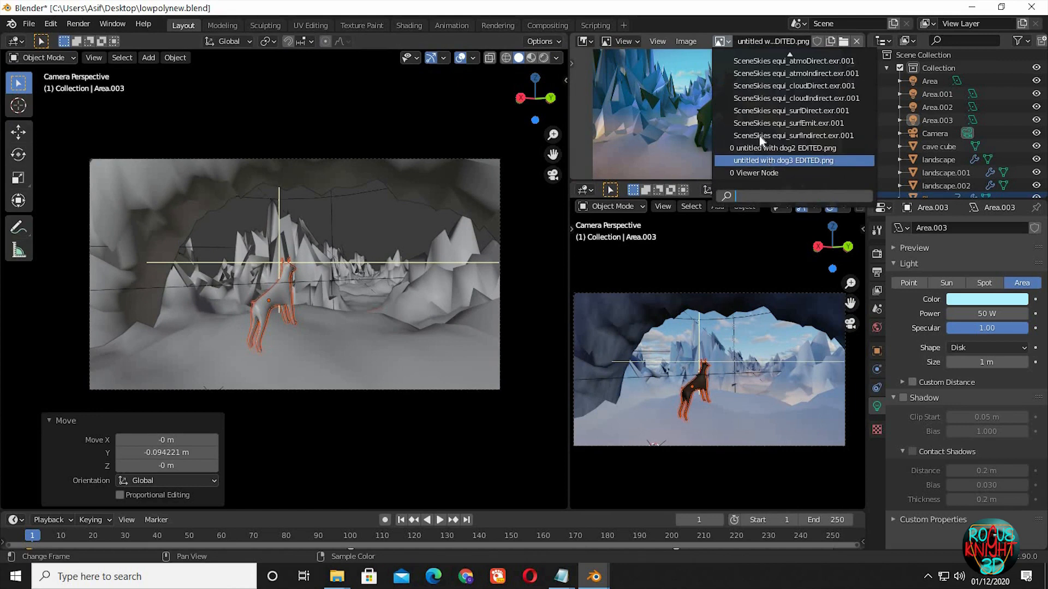
{"action": "scroll", "coordinate": [795, 117], "scroll_direction": "up", "scroll_amount": 1}
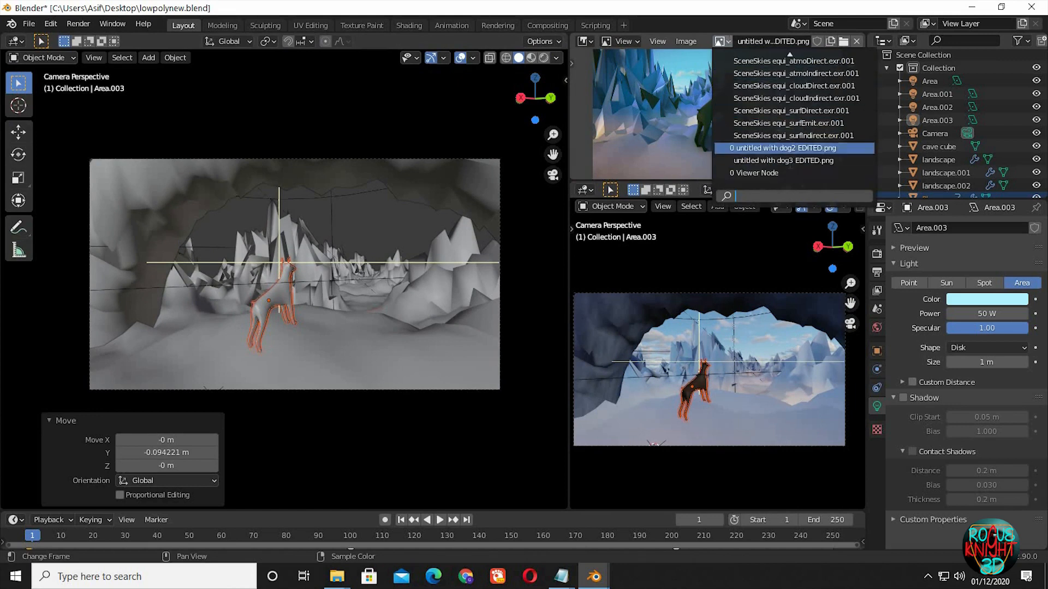
{"action": "left_click", "coordinate": [791, 148]}
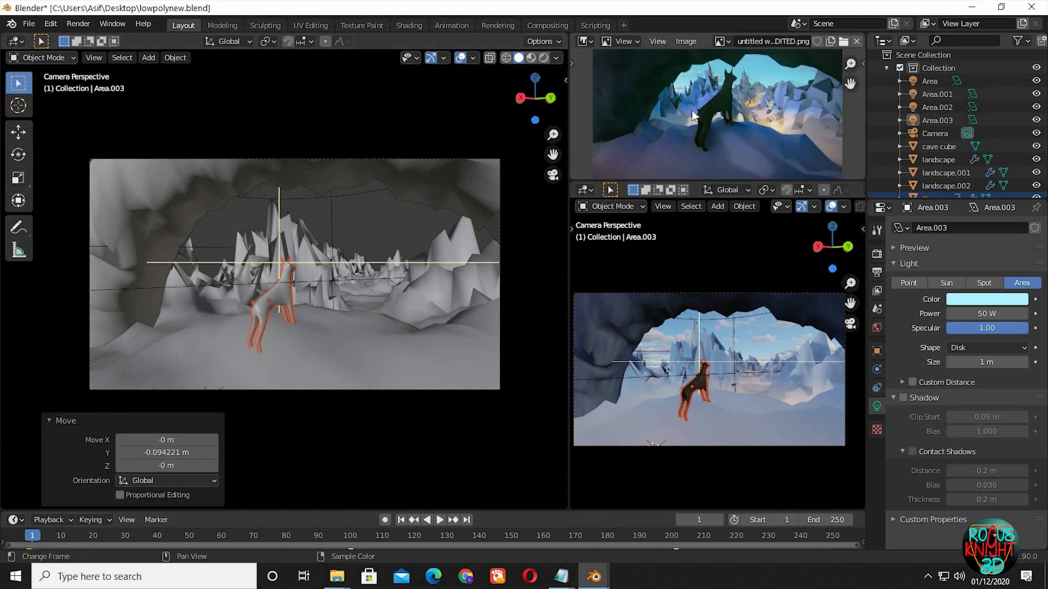
Step: Scale the dog up to about 1.215 and raise it about 0.059 m along Z
{"action": "key", "text": "s"}
{"action": "left_click", "coordinate": [391, 271]}
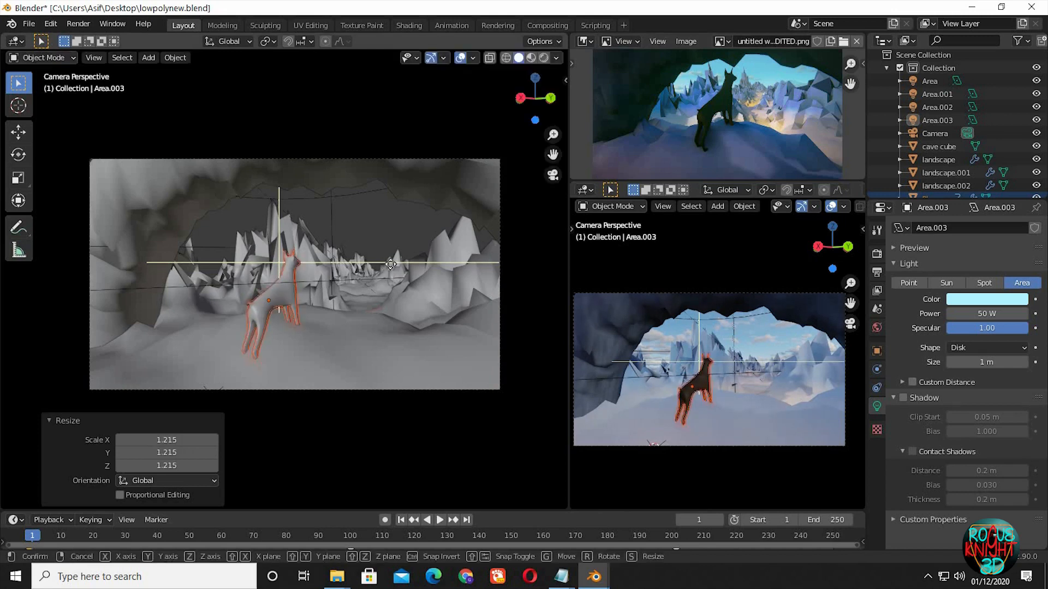
{"action": "key", "text": "g"}
{"action": "key", "text": "z"}
{"action": "left_click", "coordinate": [388, 241]}
{"action": "scroll", "coordinate": [389, 241], "scroll_direction": "up", "scroll_amount": 3}
{"action": "middle_click_drag", "start_coordinate": [388, 236], "coordinate": [405, 177], "text": "shift"}
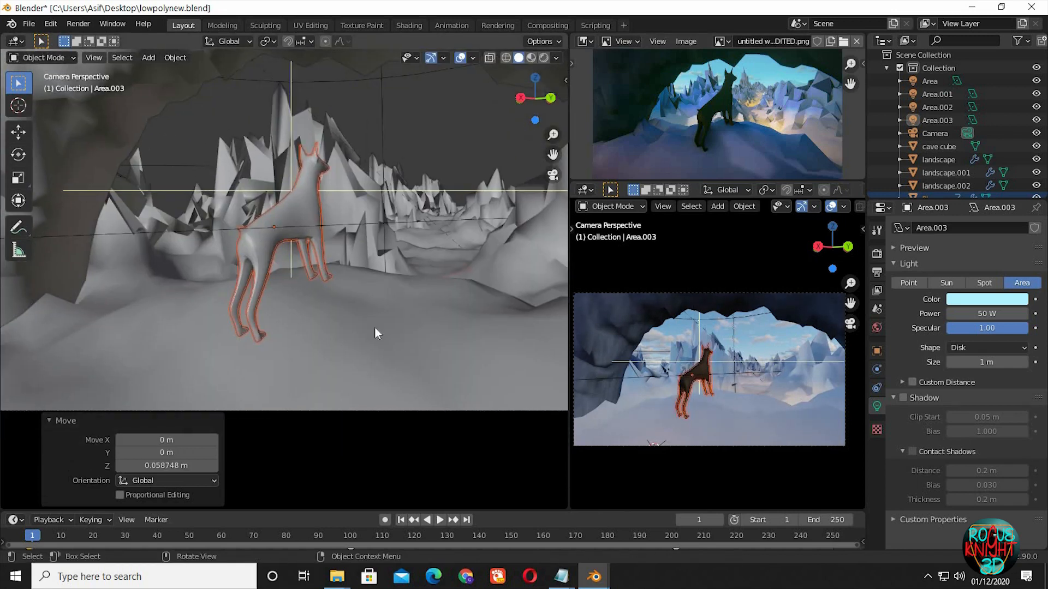
Step: Lower the dog slightly along Z so its paws meet the snow, and deselect it
{"action": "key", "text": "g"}
{"action": "key", "text": "z"}
{"action": "left_click", "coordinate": [369, 353]}
{"action": "left_click", "coordinate": [410, 146]}
Step: Select the torus cave arch and move it about -0.0085 m along Z
{"action": "scroll", "coordinate": [404, 149], "scroll_direction": "down", "scroll_amount": 3}
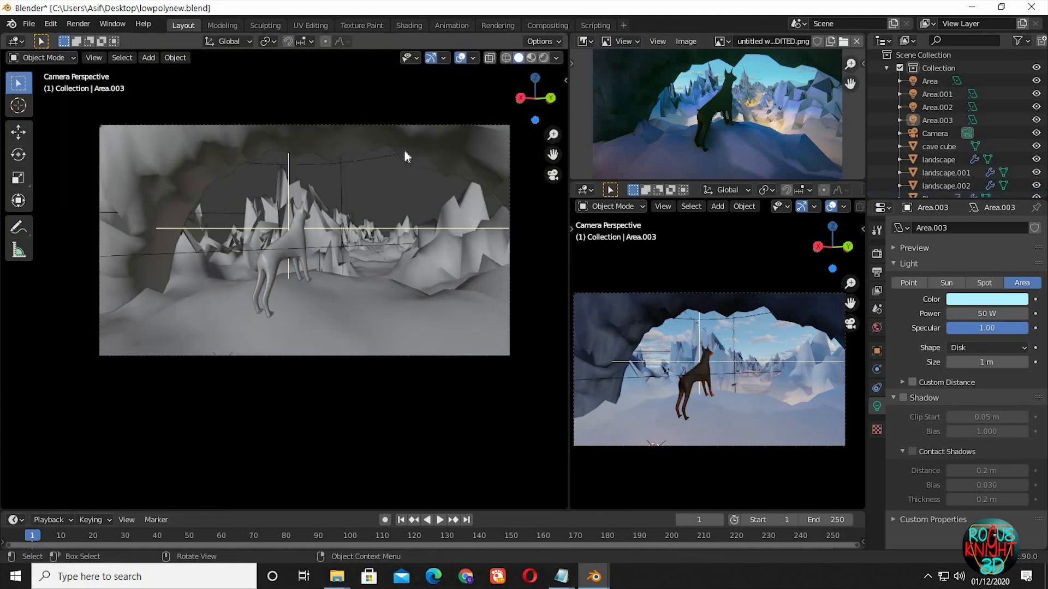
{"action": "scroll", "coordinate": [404, 149], "scroll_direction": "up", "scroll_amount": 1}
{"action": "left_click", "coordinate": [340, 116]}
{"action": "key", "text": "g"}
{"action": "key", "text": "z"}
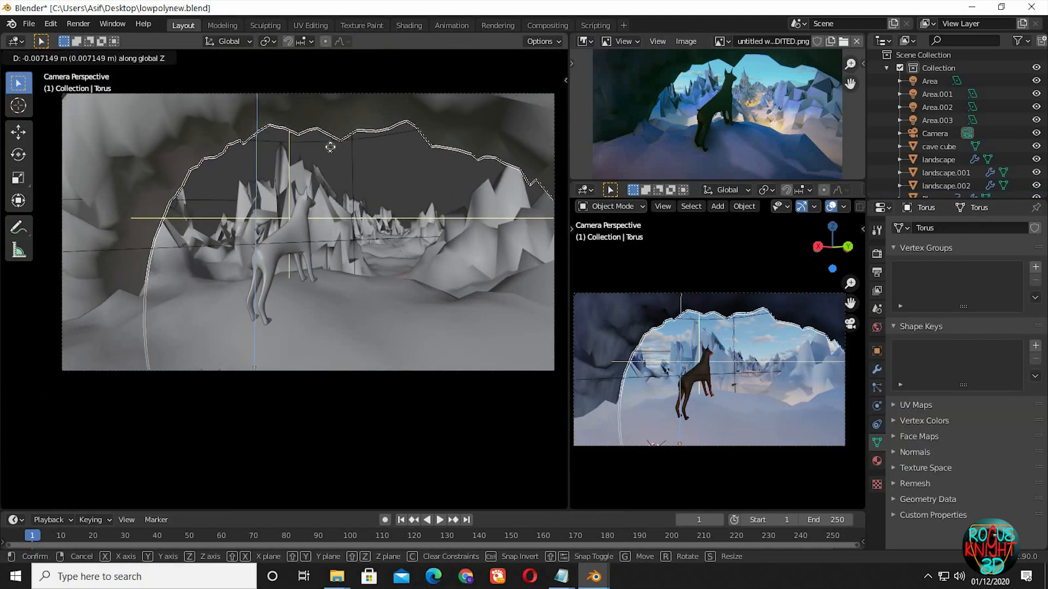
{"action": "left_click", "coordinate": [362, 195]}
Step: Enlarge the reference image area downward and scale the dog up slightly in the camera view
{"action": "left_click_drag", "start_coordinate": [703, 188], "coordinate": [710, 260]}
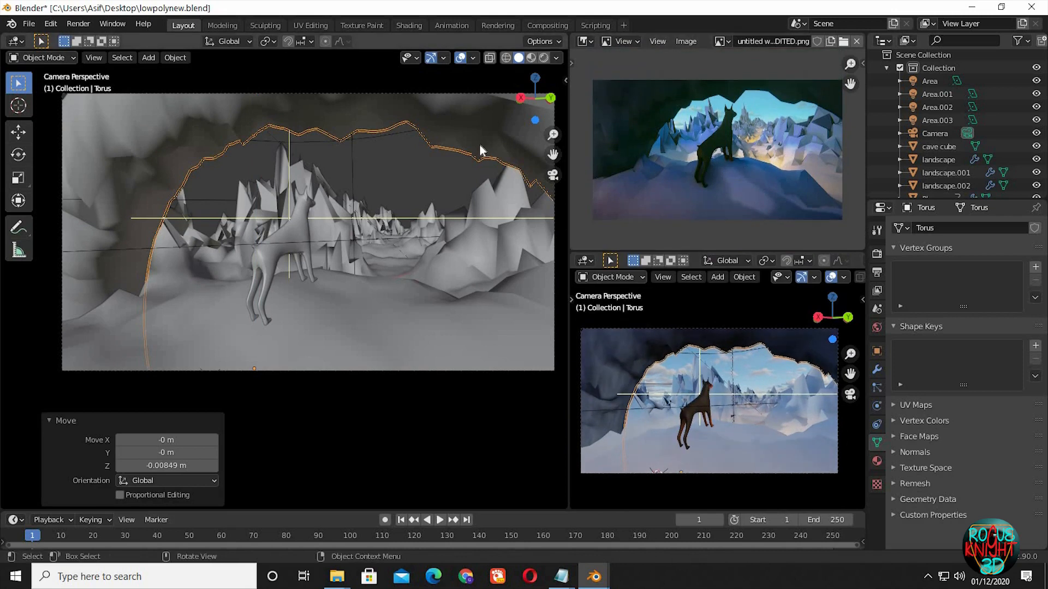
{"action": "left_click", "coordinate": [300, 251]}
{"action": "key", "text": "s"}
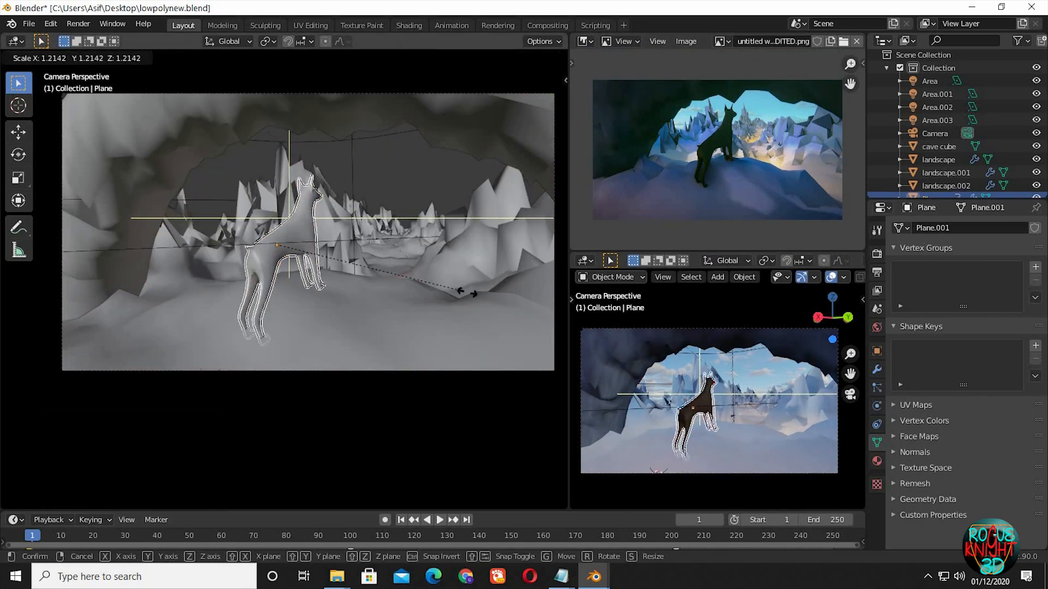
{"action": "left_click", "coordinate": [409, 252]}
Step: Raise the dog along Z by about 0.0108 m, and by about 0.0098 m more
{"action": "key", "text": "g"}
{"action": "key", "text": "z"}
{"action": "left_click", "coordinate": [411, 251]}
{"action": "scroll", "coordinate": [377, 271], "scroll_direction": "up", "scroll_amount": 4}
{"action": "key", "text": "g"}
{"action": "key", "text": "z"}
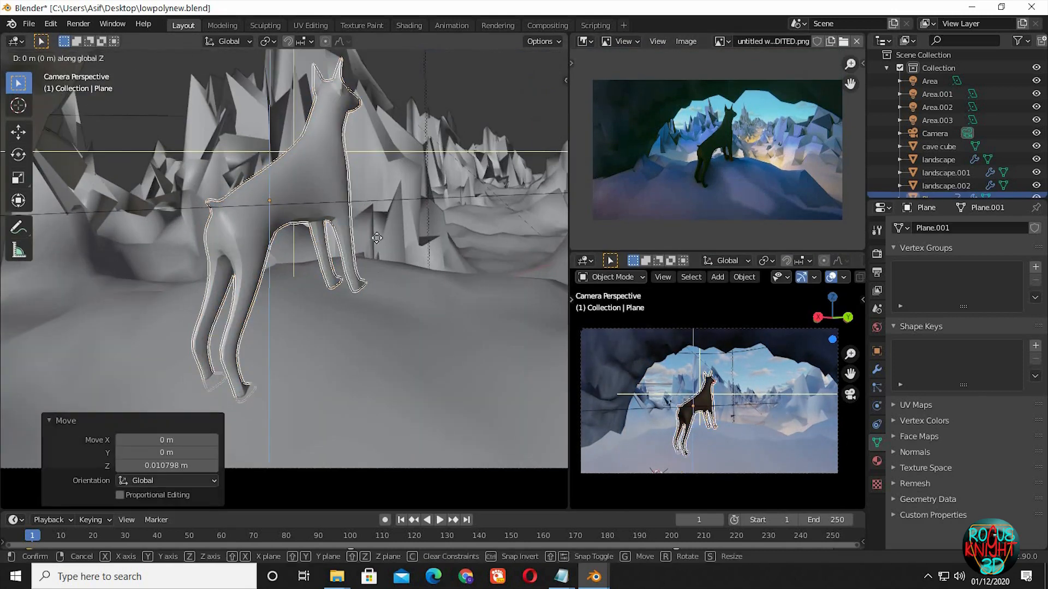
{"action": "left_click", "coordinate": [380, 255]}
{"action": "scroll", "coordinate": [381, 255], "scroll_direction": "down", "scroll_amount": 3}
Step: Rotate the dog about -2.89° around the X axis and move it about -0.0071 m along Z
{"action": "key", "text": "r"}
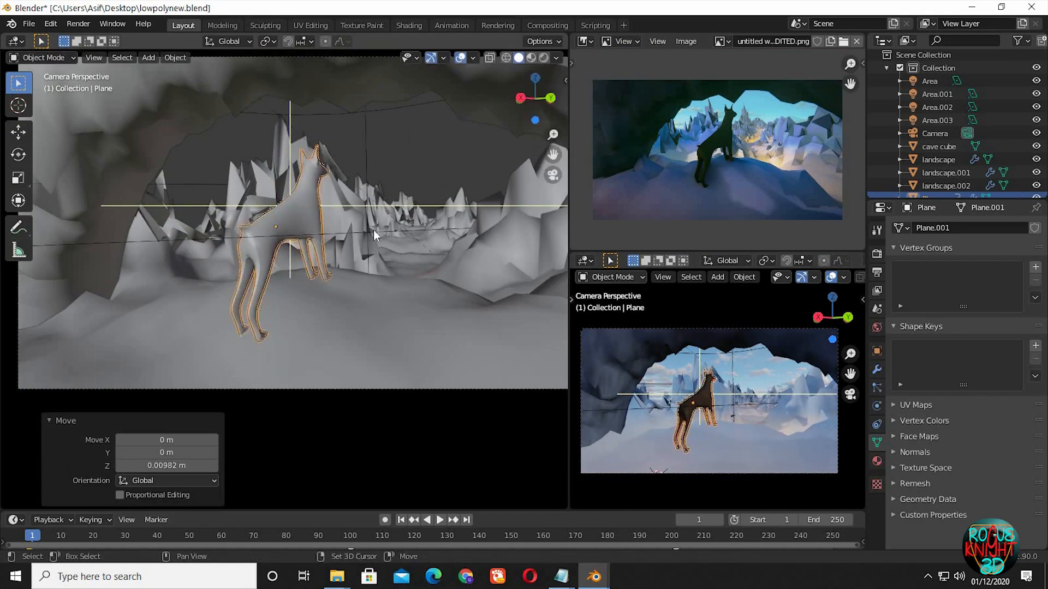
{"action": "key", "text": "x"}
{"action": "left_click", "coordinate": [376, 240]}
{"action": "key", "text": "g"}
{"action": "key", "text": "z"}
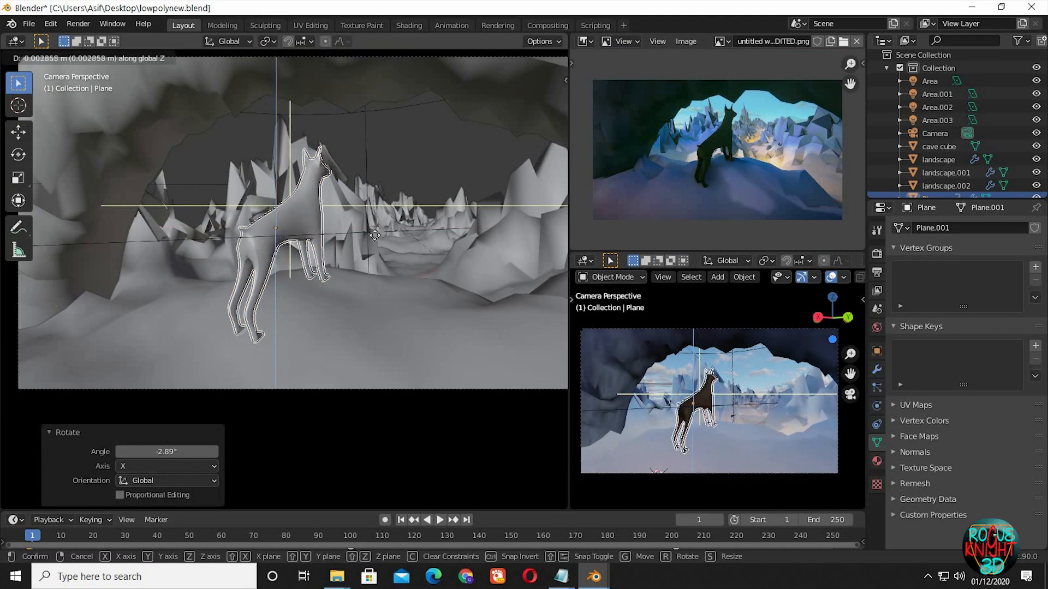
{"action": "left_click", "coordinate": [368, 260]}
{"action": "scroll", "coordinate": [358, 266], "scroll_direction": "down", "scroll_amount": 2}
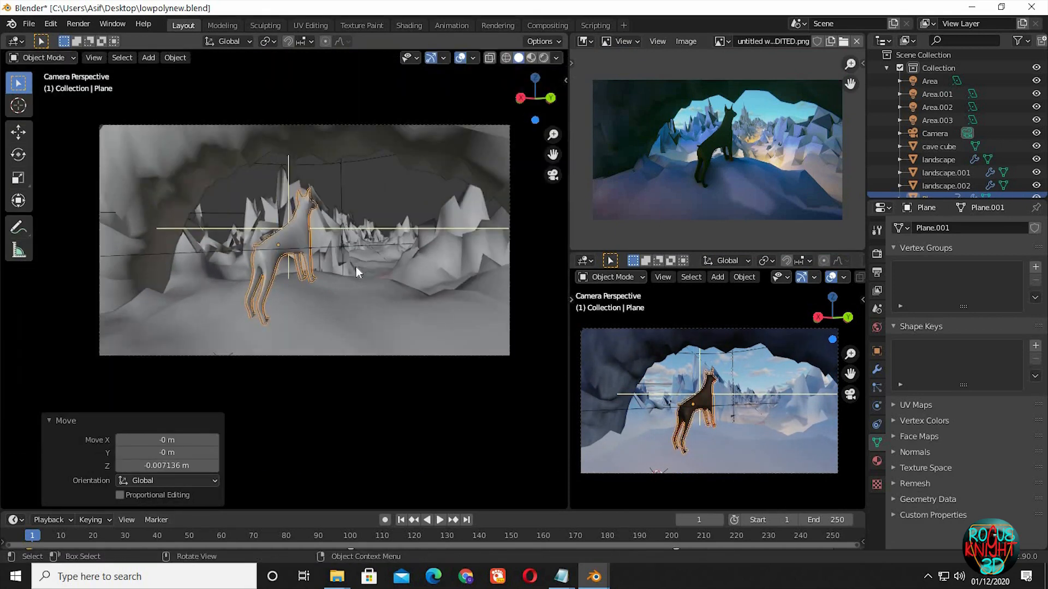
Step: Move the dog about 0.0275 m along X and adjust its height along Z so its paws meet the snow
{"action": "middle_click_drag", "start_coordinate": [356, 267], "coordinate": [378, 300]}
{"action": "scroll", "coordinate": [372, 218], "scroll_direction": "up", "scroll_amount": 5}
{"action": "middle_click_drag", "start_coordinate": [372, 216], "coordinate": [343, 356]}
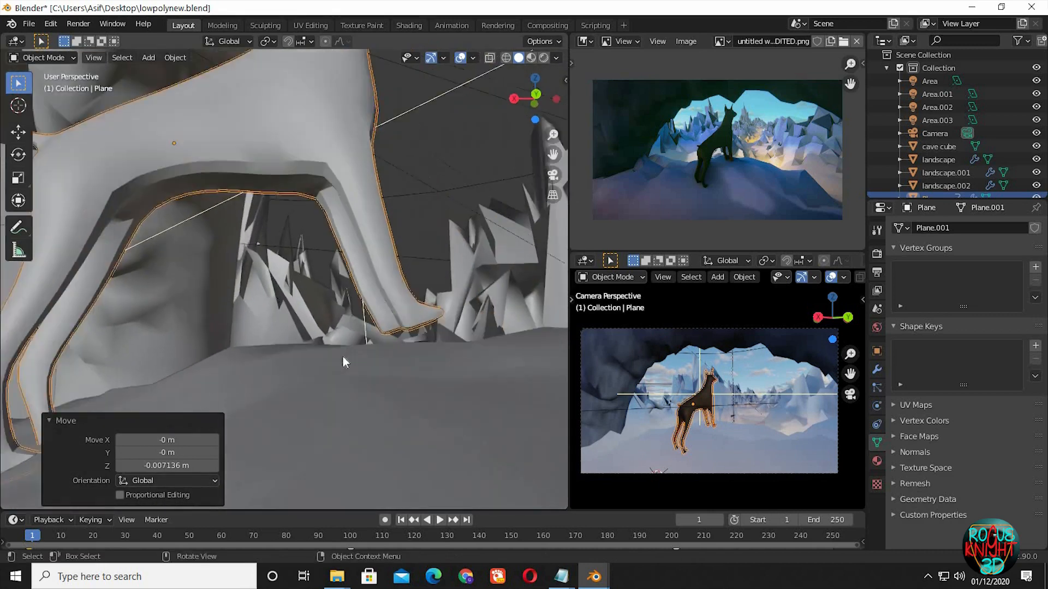
{"action": "scroll", "coordinate": [343, 356], "scroll_direction": "down", "scroll_amount": 2}
{"action": "key", "text": "g"}
{"action": "key", "text": "z"}
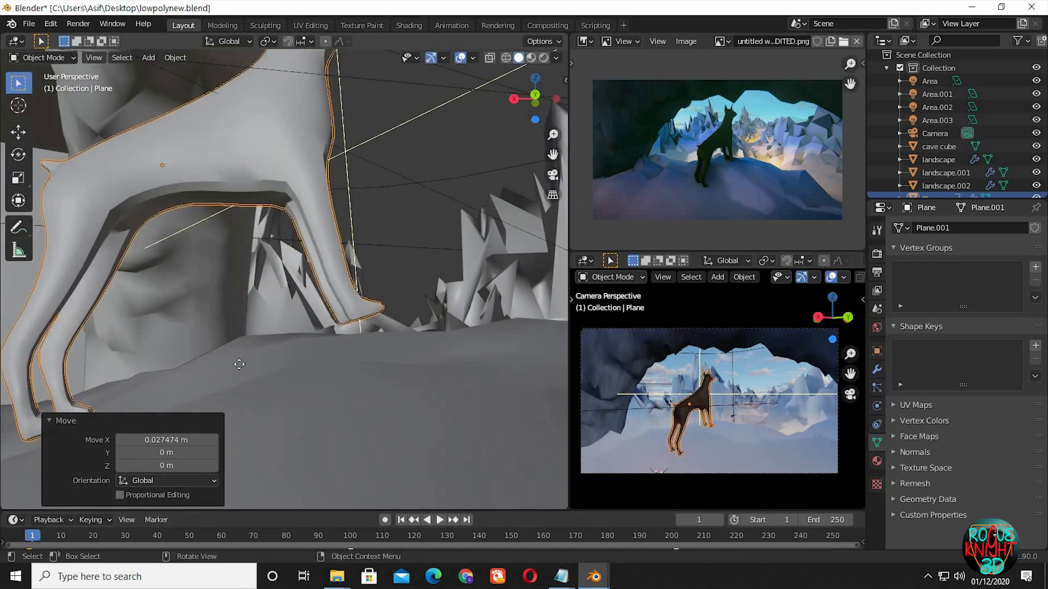
{"action": "left_click", "coordinate": [246, 387]}
Step: Rotate the dog slightly around the Y axis, raise it about 0.0107 m along Z, and return to the camera view
{"action": "middle_click_drag", "start_coordinate": [246, 386], "coordinate": [419, 353]}
{"action": "key", "text": "r"}
{"action": "key", "text": "y"}
{"action": "left_click", "coordinate": [395, 321]}
{"action": "key", "text": "g"}
{"action": "key", "text": "z"}
{"action": "left_click", "coordinate": [399, 303]}
{"action": "scroll", "coordinate": [420, 353], "scroll_direction": "down", "scroll_amount": 5}
{"action": "scroll", "coordinate": [429, 351], "scroll_direction": "down", "scroll_amount": 3}
{"action": "key", "text": "KP_0"}
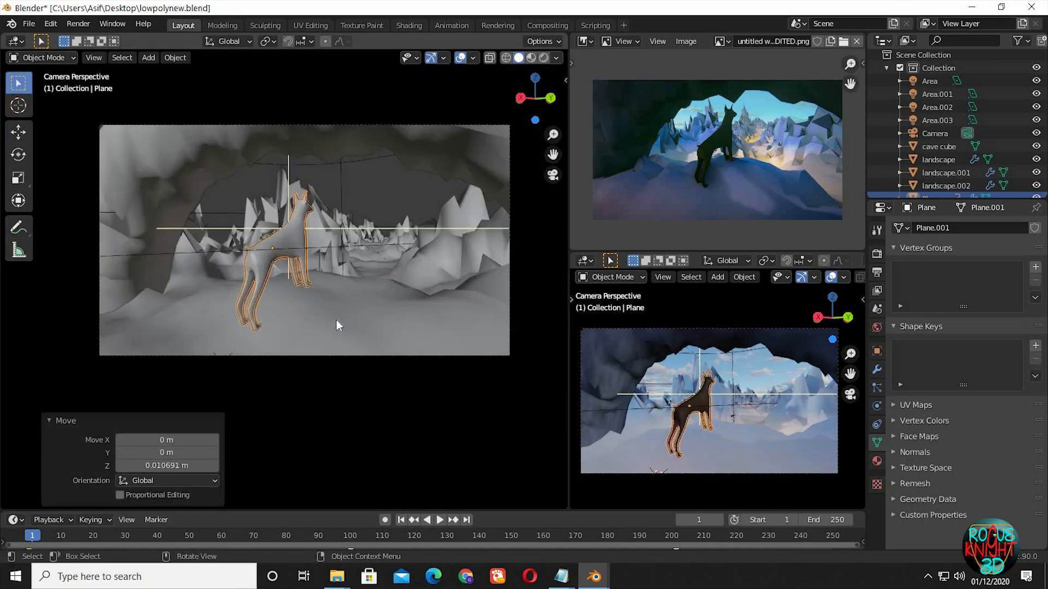
Step: Scale the dog down to 0.917 and move it about -0.0179 m along Z
{"action": "key", "text": "s"}
{"action": "left_click", "coordinate": [289, 312]}
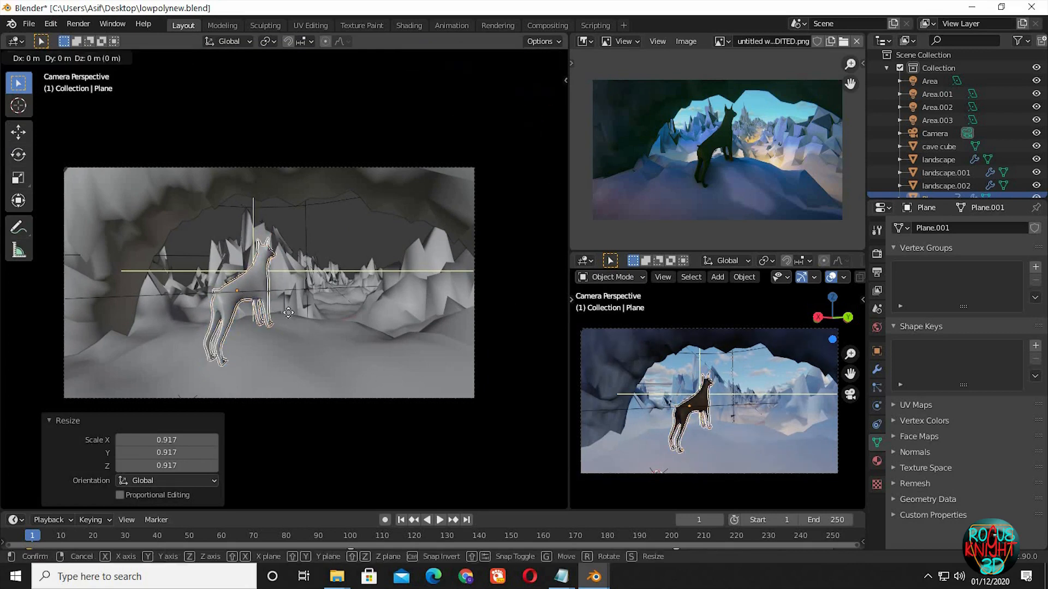
{"action": "key", "text": "g"}
{"action": "key", "text": "z"}
{"action": "left_click", "coordinate": [279, 381]}
Step: Fine-tune the dog's height along Z against the snow surface, and deselect it
{"action": "scroll", "coordinate": [288, 338], "scroll_direction": "up", "scroll_amount": 5}
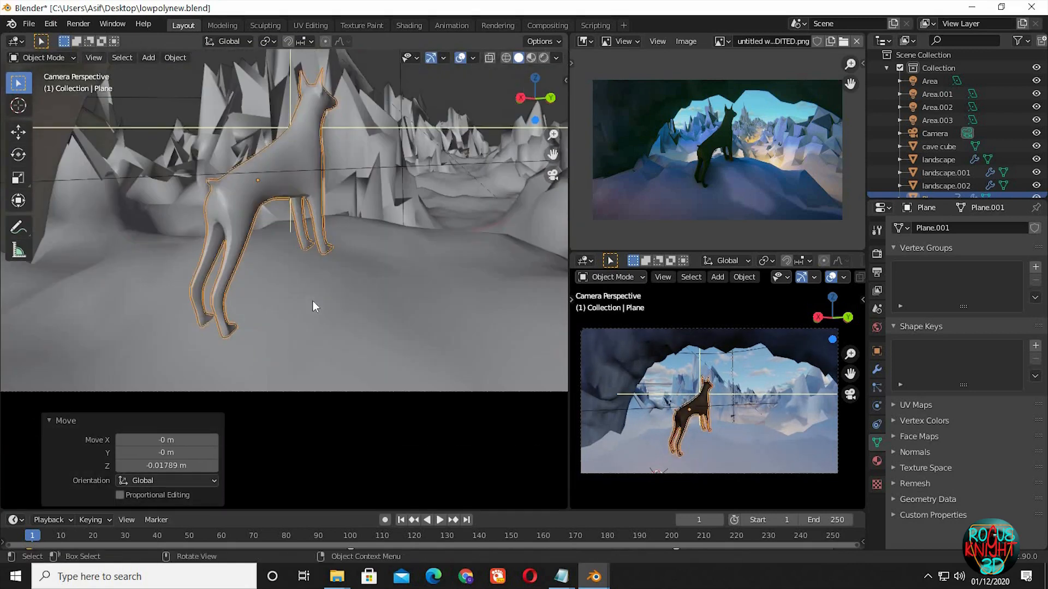
{"action": "key", "text": "g"}
{"action": "key", "text": "z"}
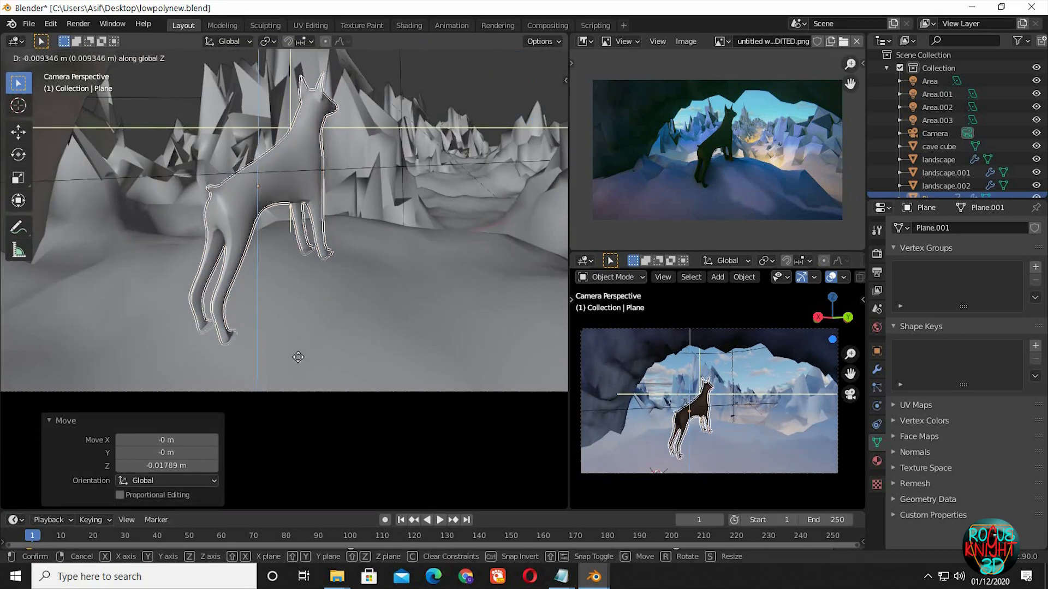
{"action": "left_click", "coordinate": [303, 320]}
{"action": "scroll", "coordinate": [334, 324], "scroll_direction": "down", "scroll_amount": 2}
{"action": "scroll", "coordinate": [334, 324], "scroll_direction": "down", "scroll_amount": 2}
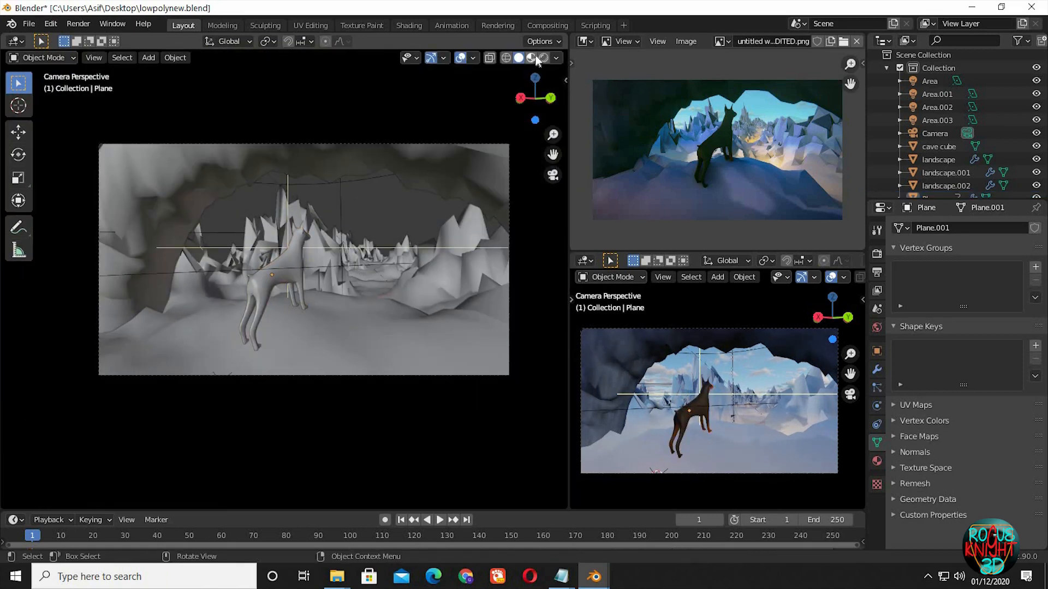
Step: Set the main viewport to rendered shading, widen it, and switch the small camera viewport to solid shading
{"action": "left_click", "coordinate": [544, 58]}
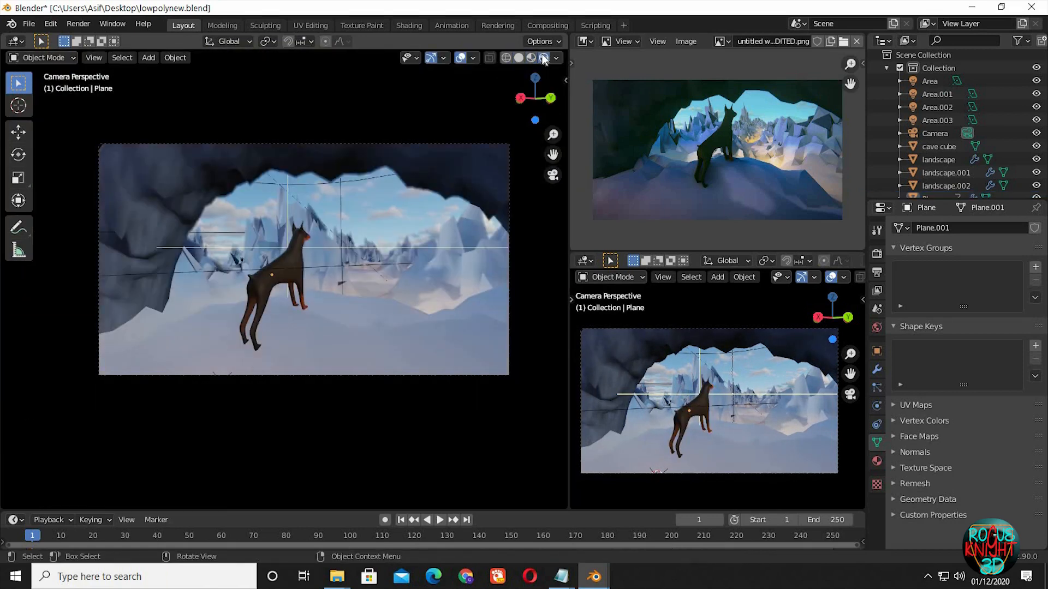
{"action": "left_click_drag", "start_coordinate": [570, 63], "coordinate": [618, 62]}
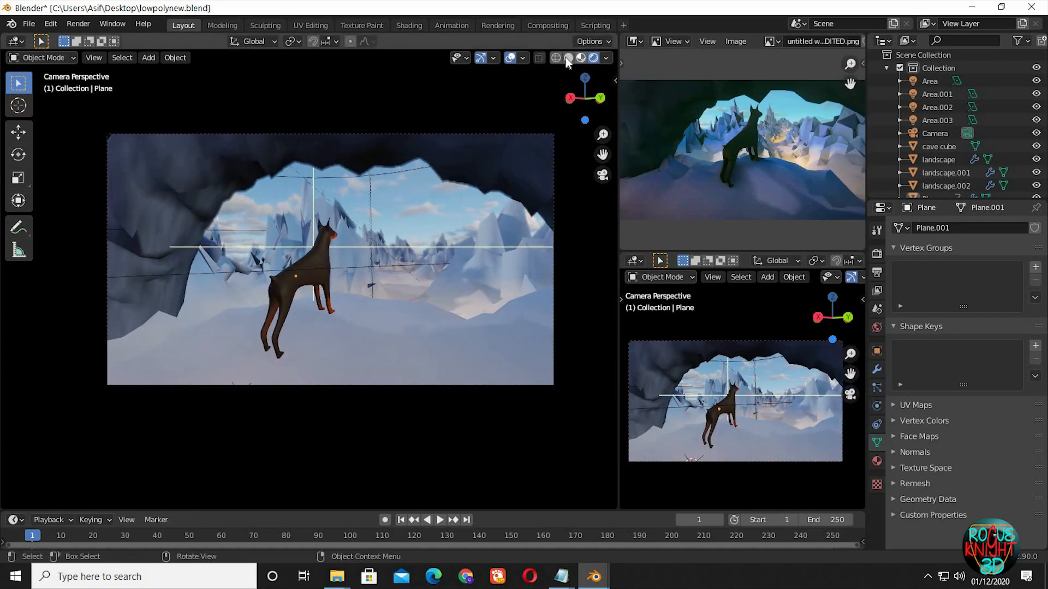
{"action": "left_click", "coordinate": [569, 58]}
{"action": "left_click", "coordinate": [594, 57]}
{"action": "scroll", "coordinate": [827, 278], "scroll_direction": "down", "scroll_amount": 5}
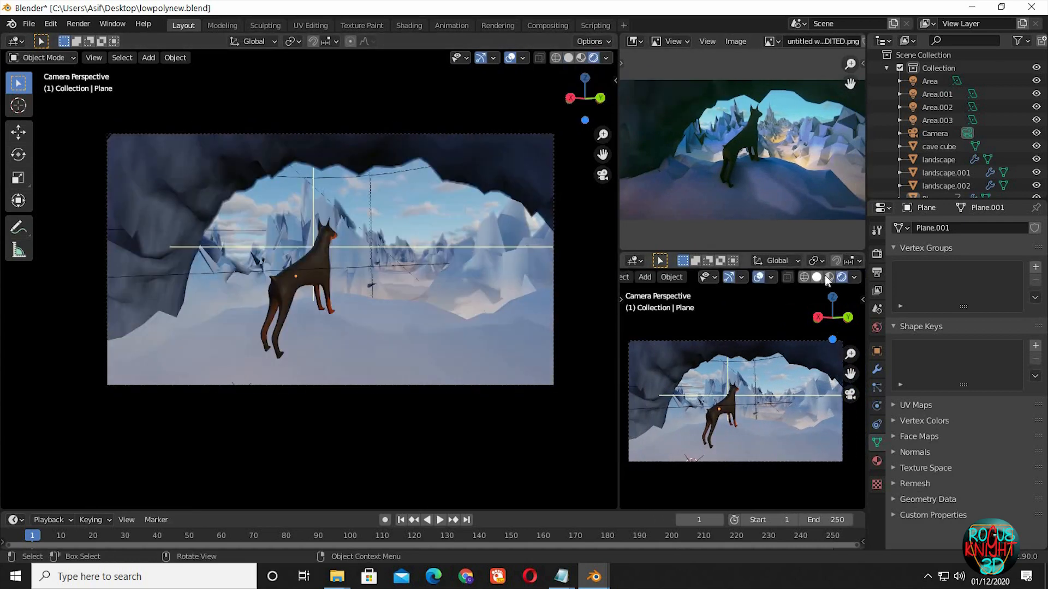
{"action": "left_click", "coordinate": [816, 278]}
Step: Enable Eevee's Ambient Occlusion and Bloom, with bloom threshold 2, knee 1, radius 10, intensity 0.07 and clamp 2
{"action": "left_click", "coordinate": [877, 272]}
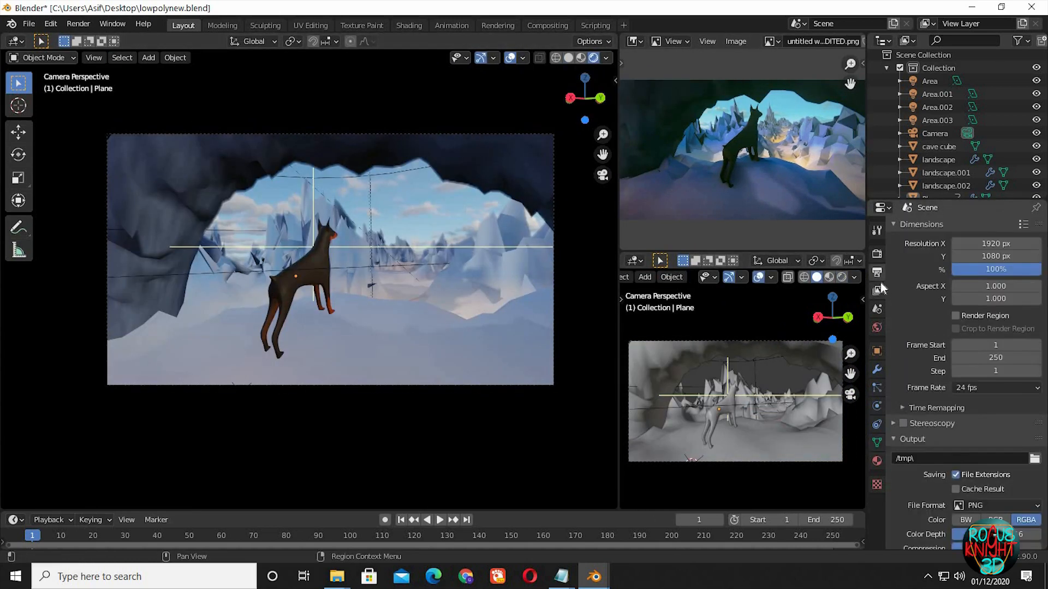
{"action": "left_click", "coordinate": [877, 253]}
{"action": "left_click", "coordinate": [904, 316]}
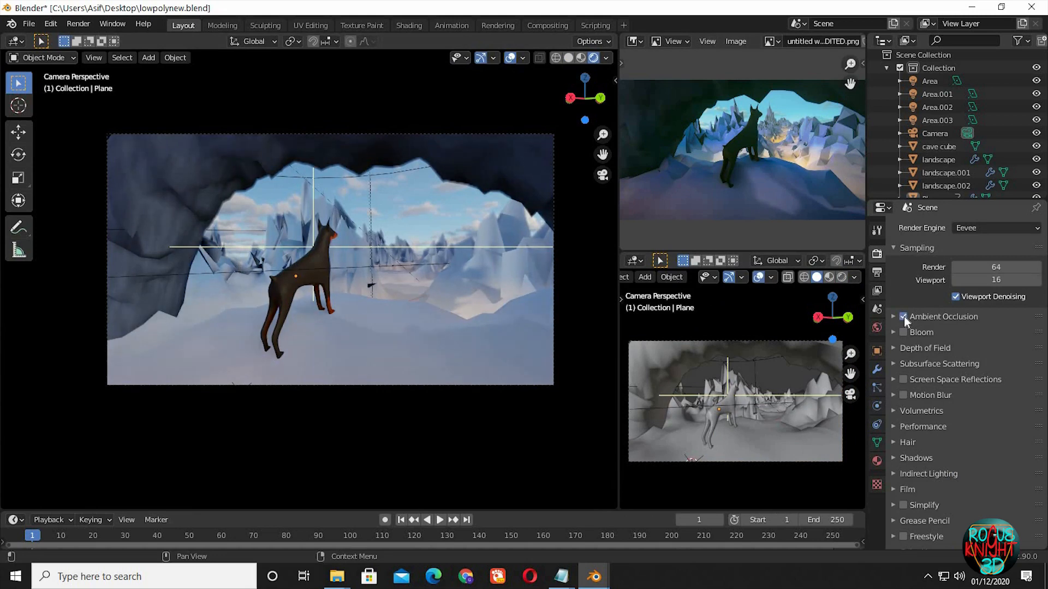
{"action": "left_click", "coordinate": [903, 333]}
{"action": "left_click", "coordinate": [928, 333]}
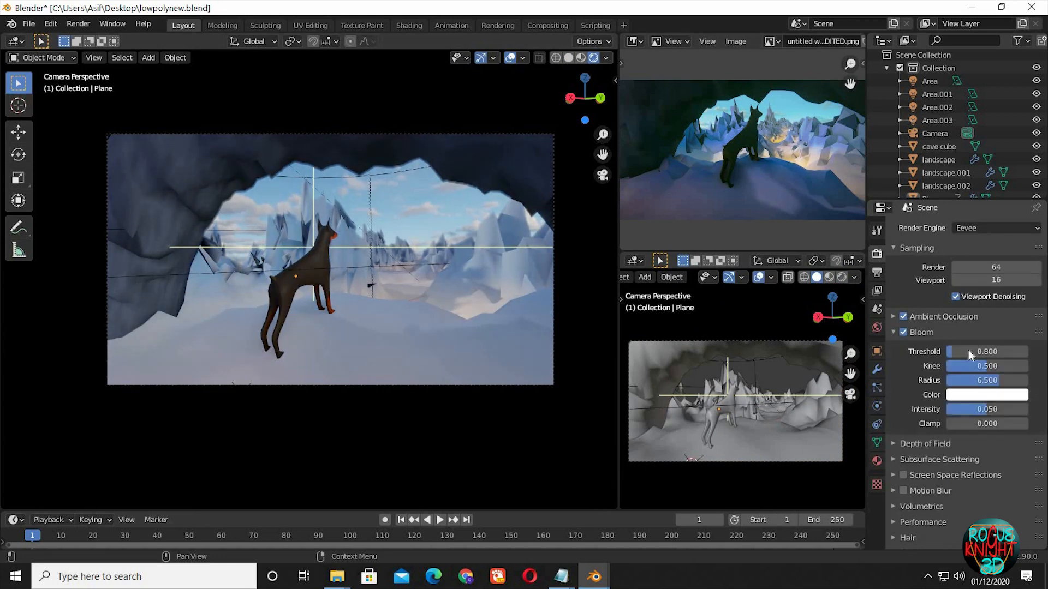
{"action": "key", "text": "Return"}
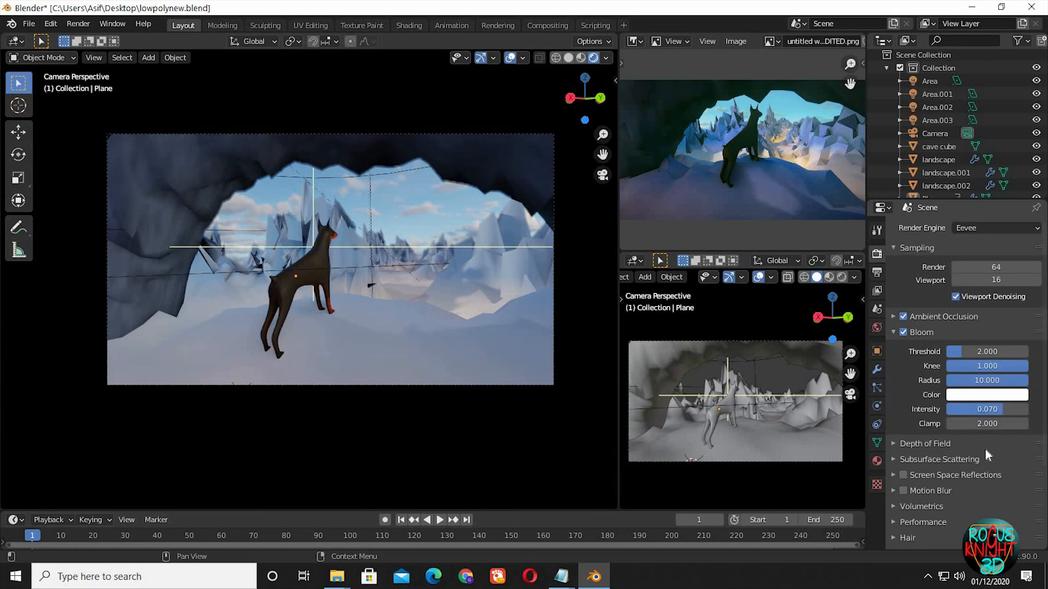
Step: Copy the Bloom hex code from lights hex.txt in Notepad and set Blender's bloom color to DDFCFF
{"action": "mouse_move", "coordinate": [562, 577]}
{"action": "left_click", "coordinate": [456, 513]}
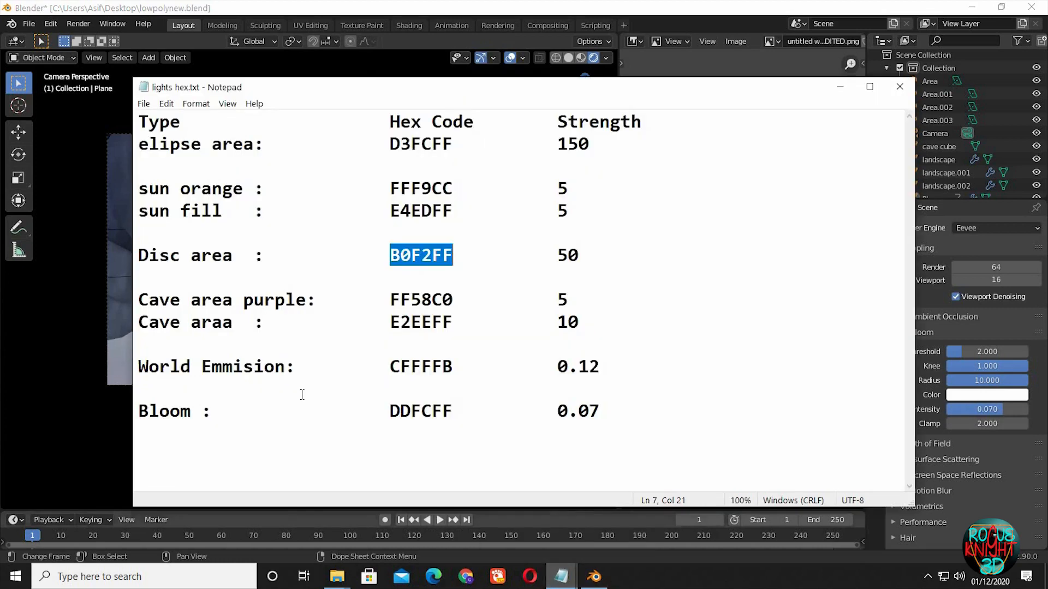
{"action": "left_click", "coordinate": [420, 411]}
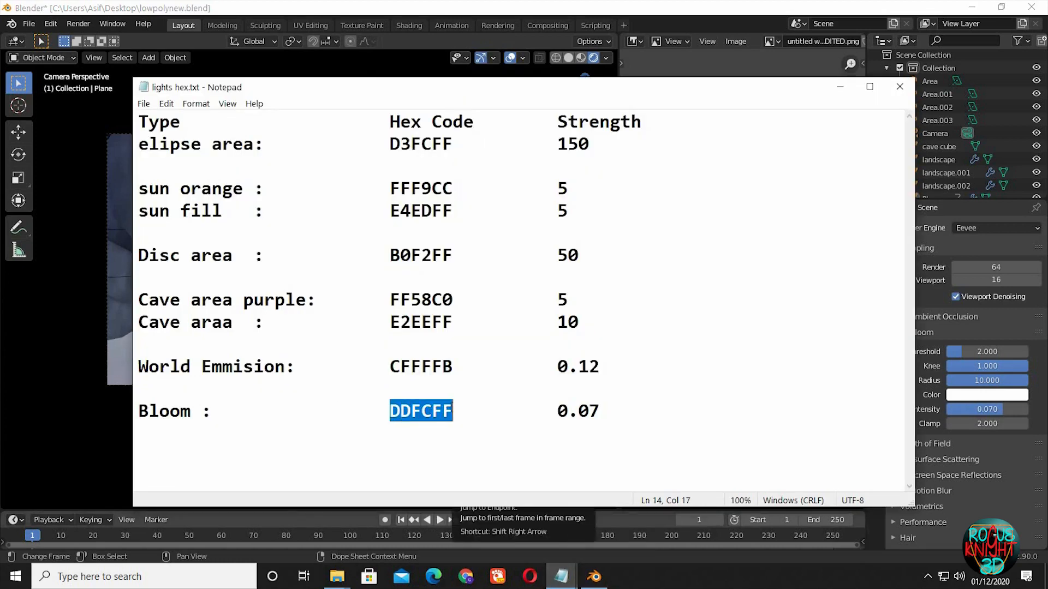
{"action": "left_click", "coordinate": [980, 395]}
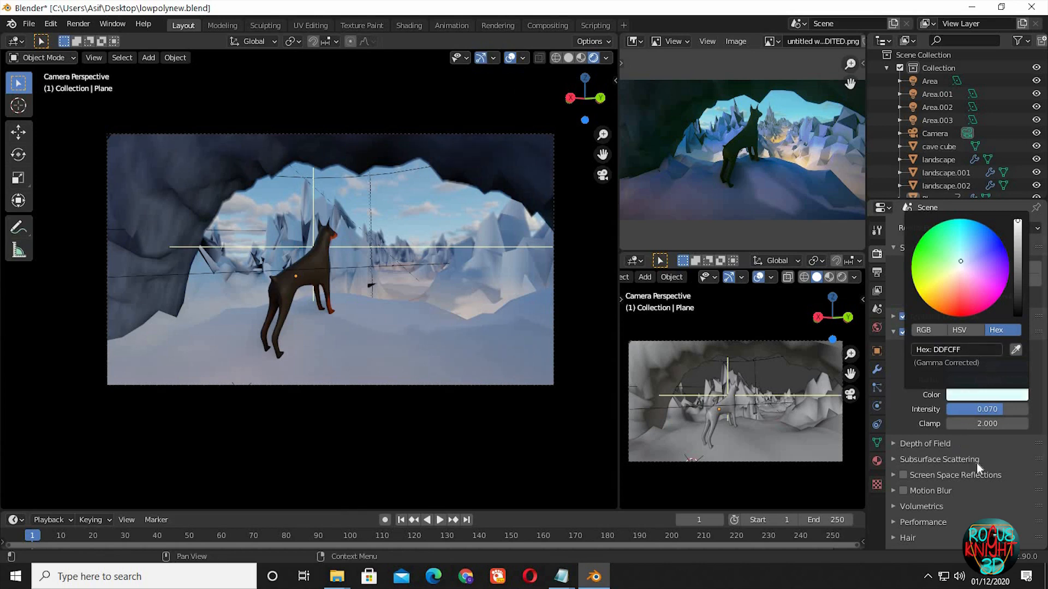
Step: Enable Screen Space Reflections and set the shadow cube size to 1024 px
{"action": "scroll", "coordinate": [898, 420], "scroll_direction": "down", "scroll_amount": 3}
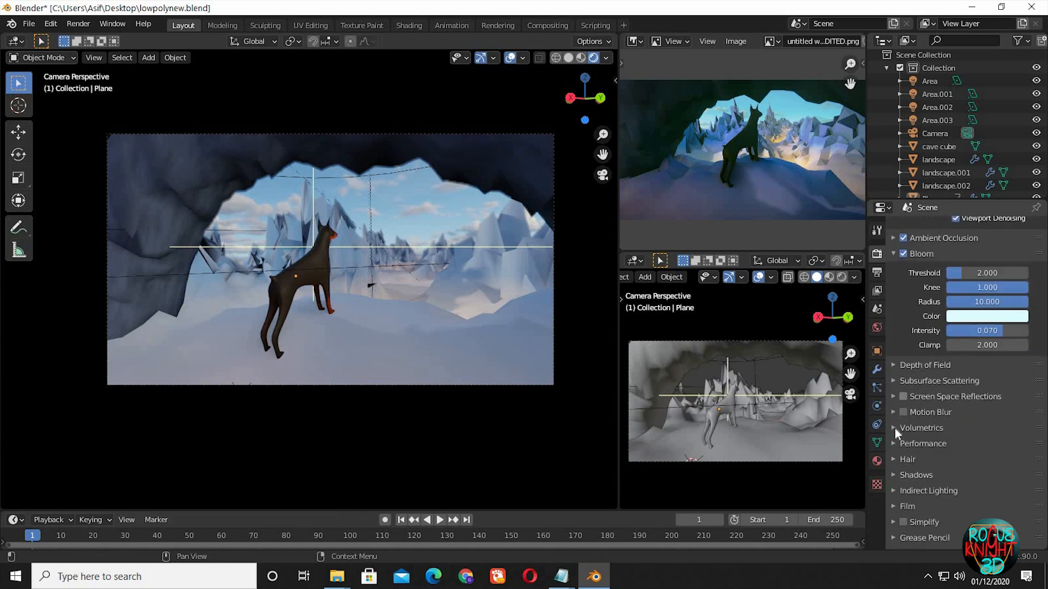
{"action": "left_click", "coordinate": [913, 478]}
{"action": "scroll", "coordinate": [971, 422], "scroll_direction": "down", "scroll_amount": 3}
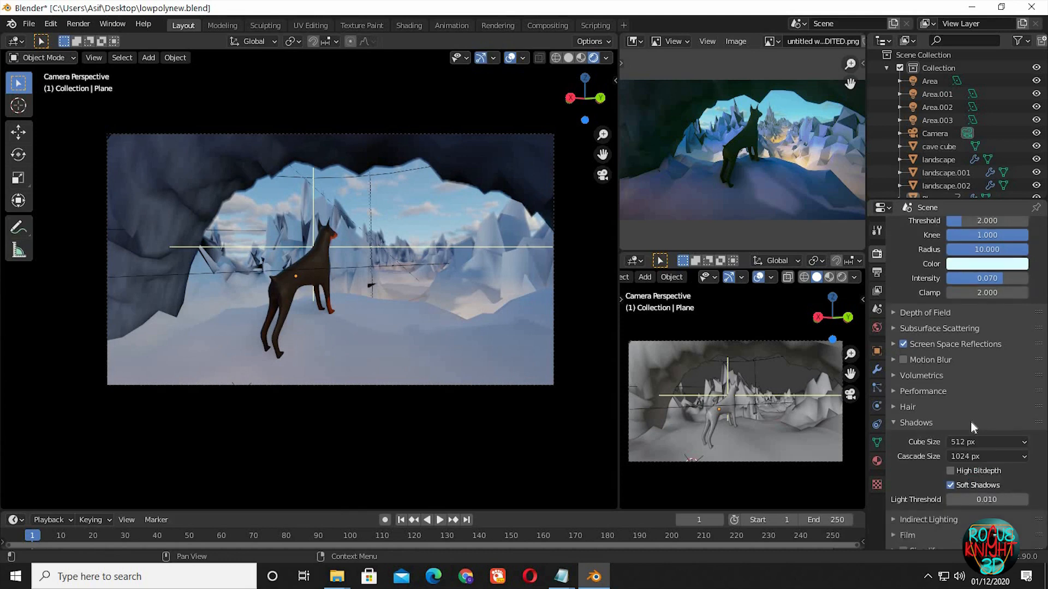
{"action": "left_click", "coordinate": [971, 420]}
{"action": "left_click", "coordinate": [948, 488]}
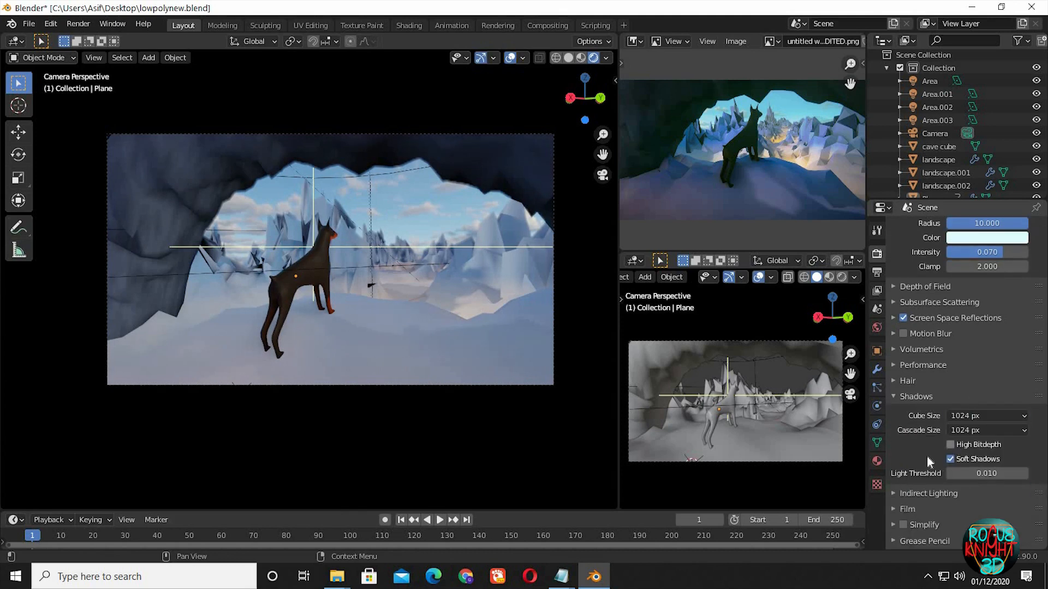
{"action": "left_click", "coordinate": [900, 396]}
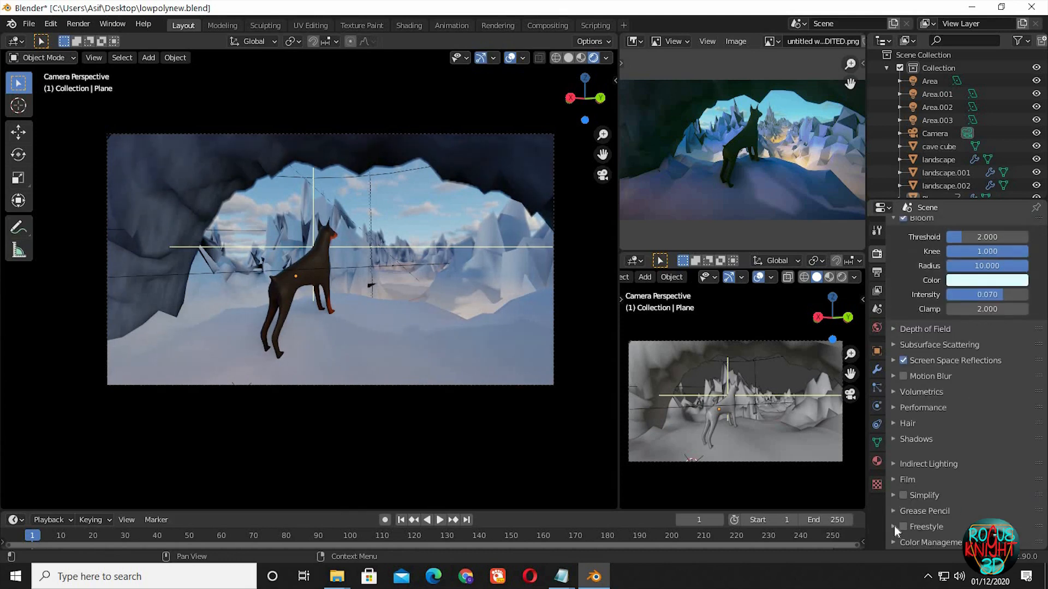
Step: Set the color management look to Medium Contrast and save the file
{"action": "left_click", "coordinate": [939, 543]}
{"action": "scroll", "coordinate": [987, 477], "scroll_direction": "down", "scroll_amount": 5}
{"action": "left_click", "coordinate": [987, 472]}
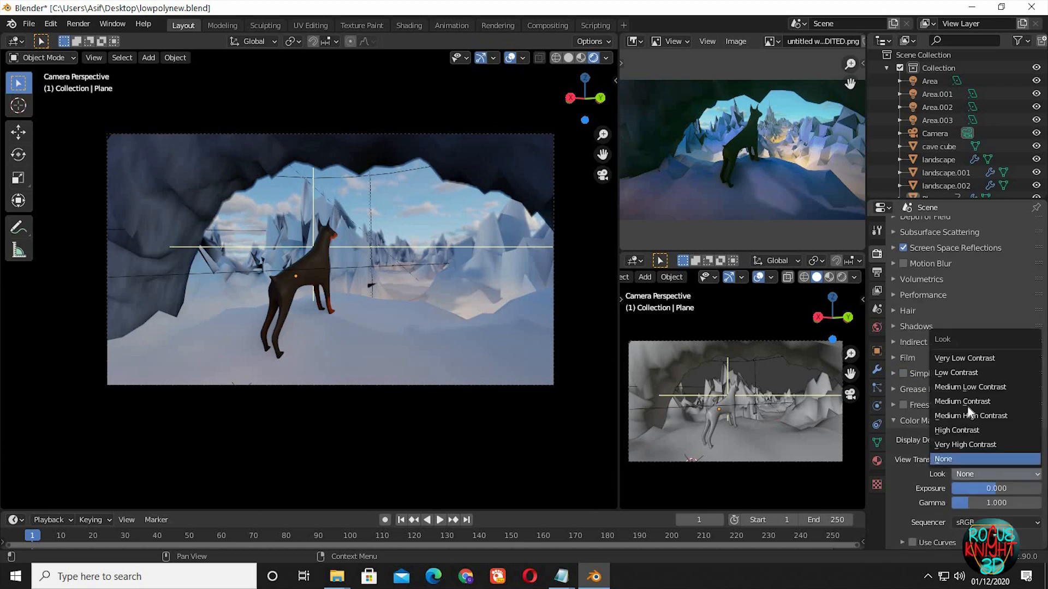
{"action": "left_click", "coordinate": [966, 402]}
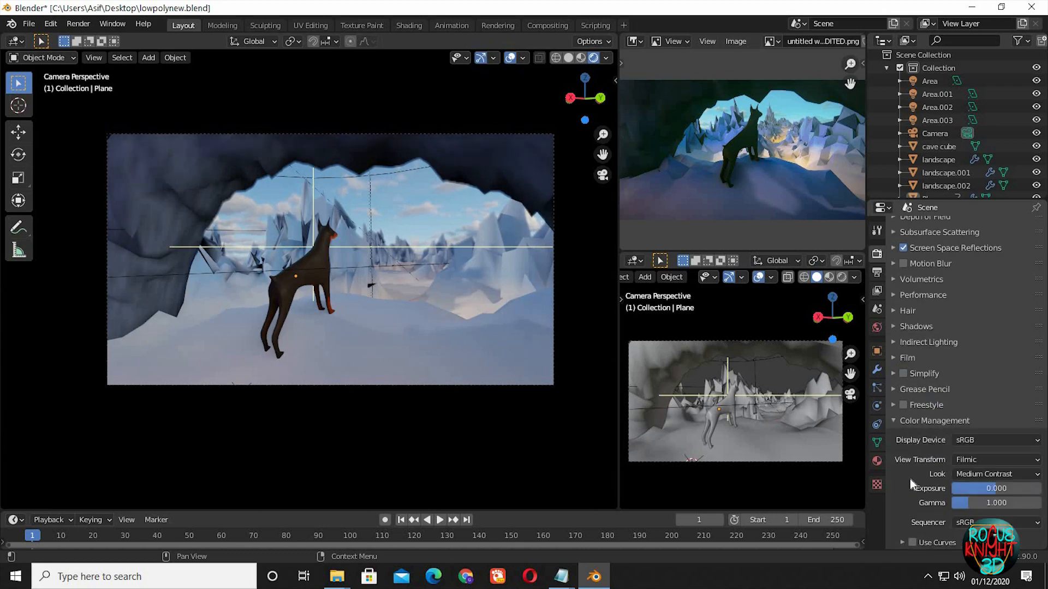
{"action": "left_click", "coordinate": [896, 423]}
{"action": "key", "text": "ctrl+s"}
Step: Switch to the Shading workspace in camera view, widen the rendered viewport and make the node editor taller
{"action": "middle_click_drag", "start_coordinate": [345, 317], "coordinate": [227, 326]}
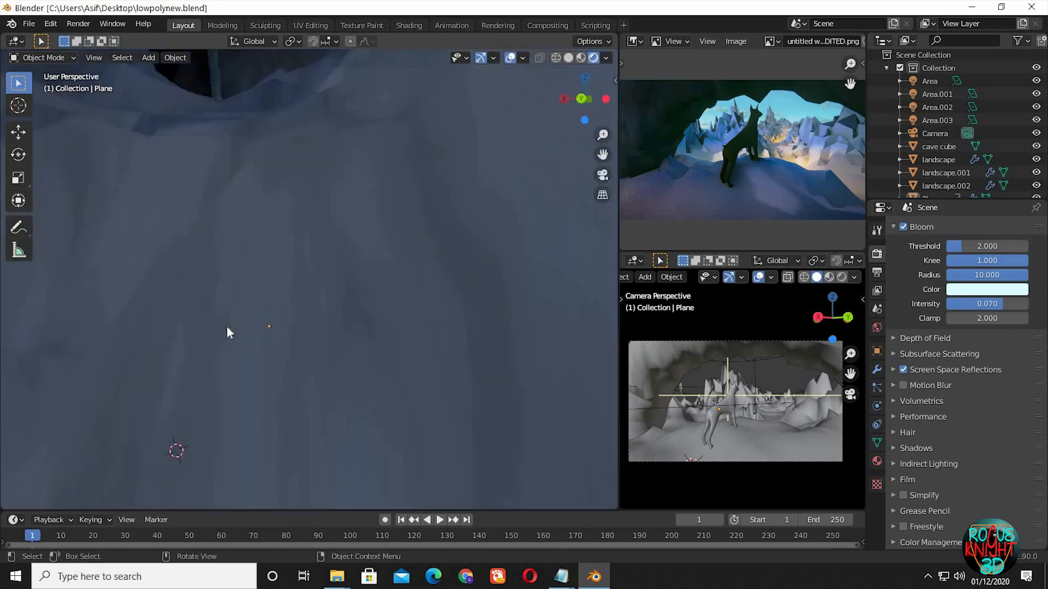
{"action": "key", "text": "KP_0"}
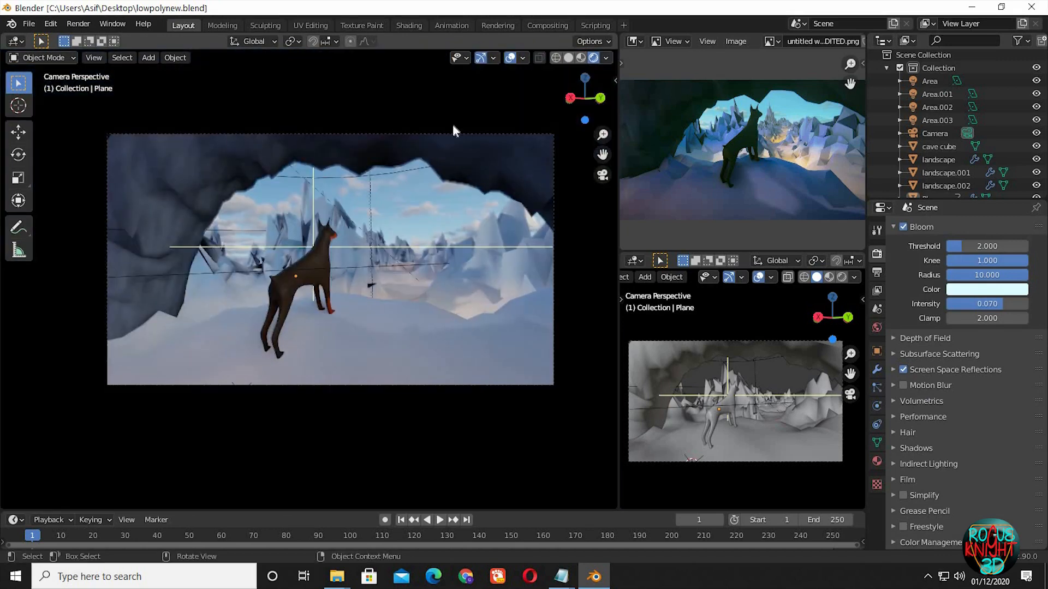
{"action": "left_click", "coordinate": [412, 24]}
{"action": "key", "text": "KP_0"}
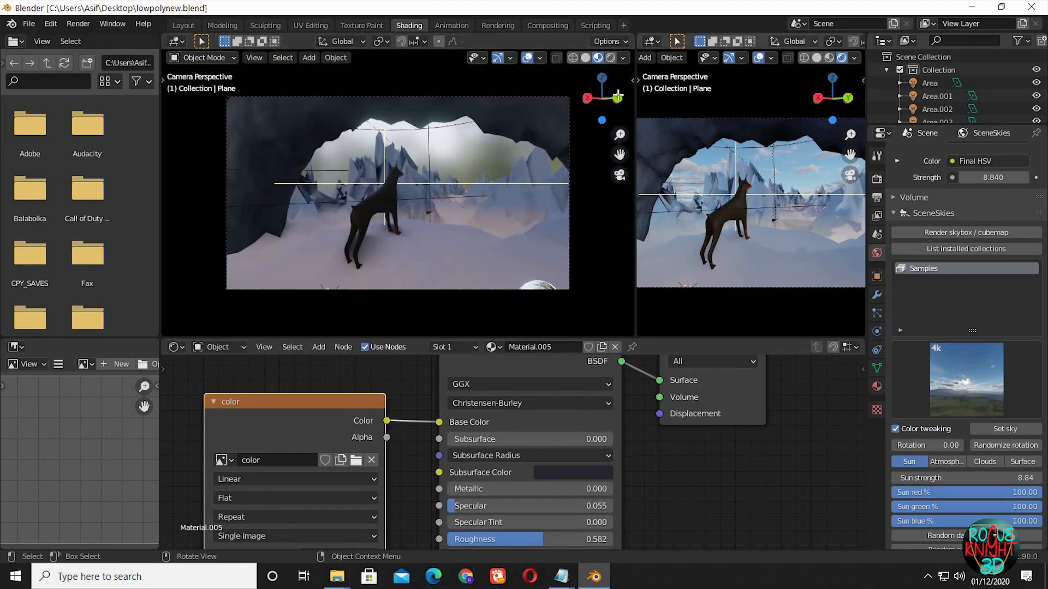
{"action": "left_click_drag", "start_coordinate": [635, 98], "coordinate": [475, 98]}
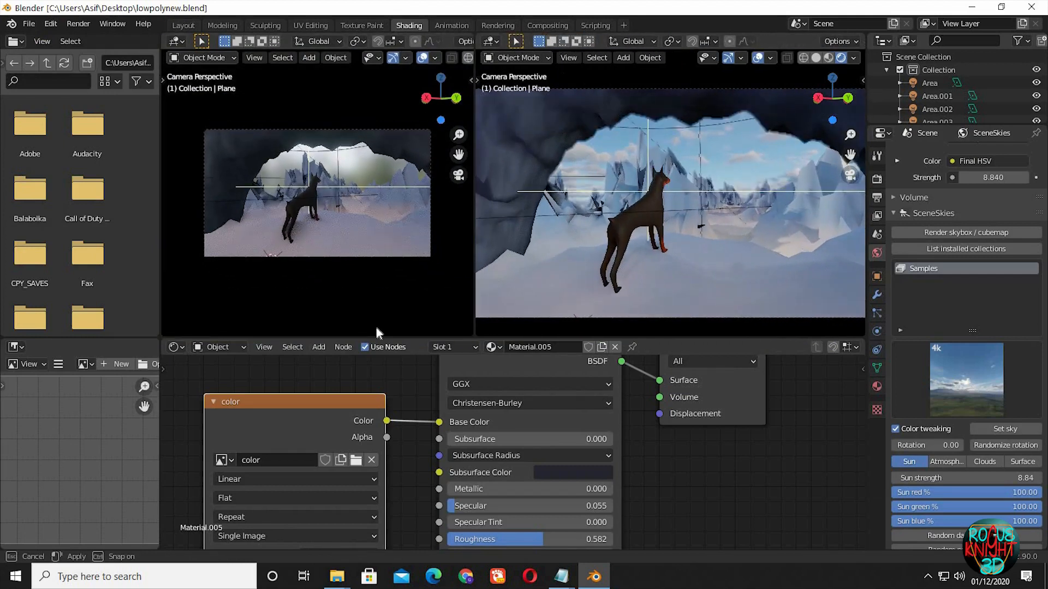
{"action": "left_click_drag", "start_coordinate": [422, 337], "coordinate": [422, 228]}
Step: Switch the node editor to the World shader and bring its Background and World Output nodes into view
{"action": "middle_click_drag", "start_coordinate": [425, 328], "coordinate": [533, 317]}
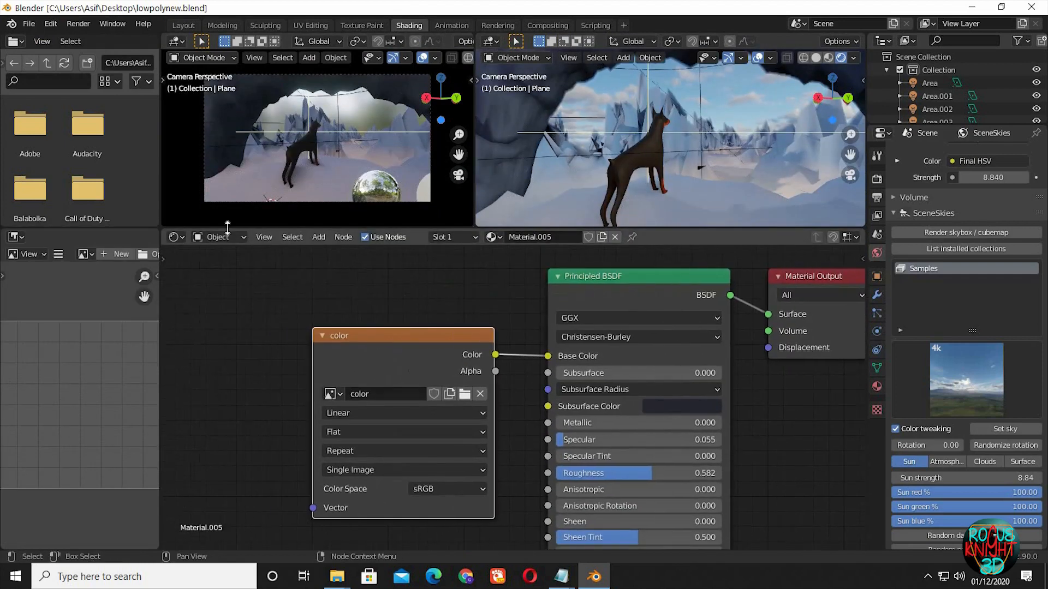
{"action": "left_click", "coordinate": [223, 238]}
{"action": "left_click", "coordinate": [224, 266]}
{"action": "scroll", "coordinate": [594, 415], "scroll_direction": "down", "scroll_amount": 6}
{"action": "middle_click_drag", "start_coordinate": [593, 416], "coordinate": [295, 300]}
{"action": "middle_click_drag", "start_coordinate": [476, 333], "coordinate": [256, 294]}
{"action": "scroll", "coordinate": [544, 469], "scroll_direction": "up", "scroll_amount": 10}
{"action": "middle_click_drag", "start_coordinate": [541, 474], "coordinate": [384, 513]}
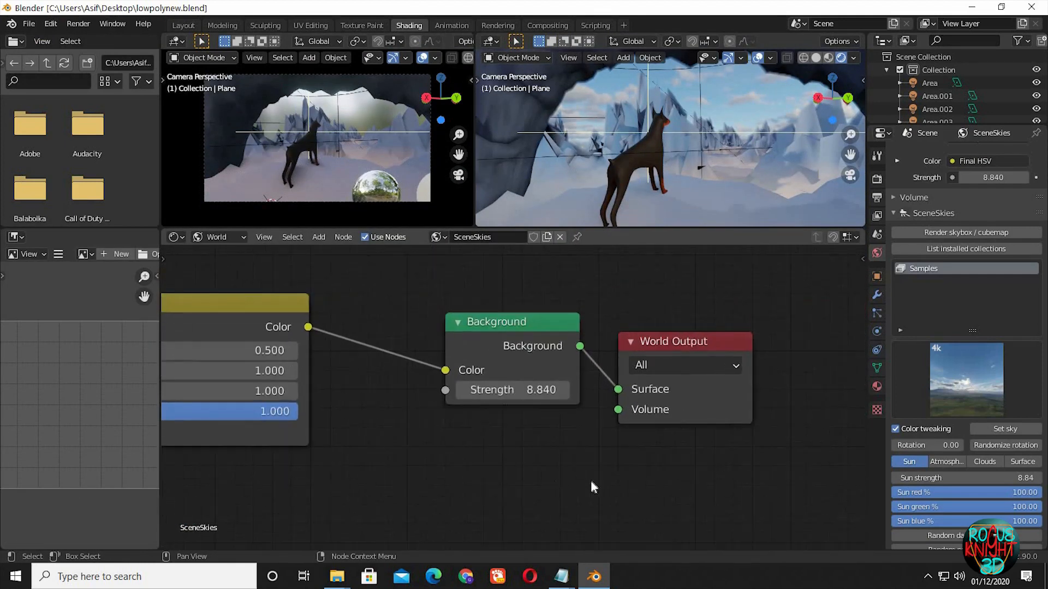
Step: Add an Emission node below the Background node and connect it to the World Output's Volume input
{"action": "scroll", "coordinate": [538, 449], "scroll_direction": "up", "scroll_amount": 2}
{"action": "middle_click_drag", "start_coordinate": [537, 451], "coordinate": [525, 447]}
{"action": "key", "text": "shift+a"}
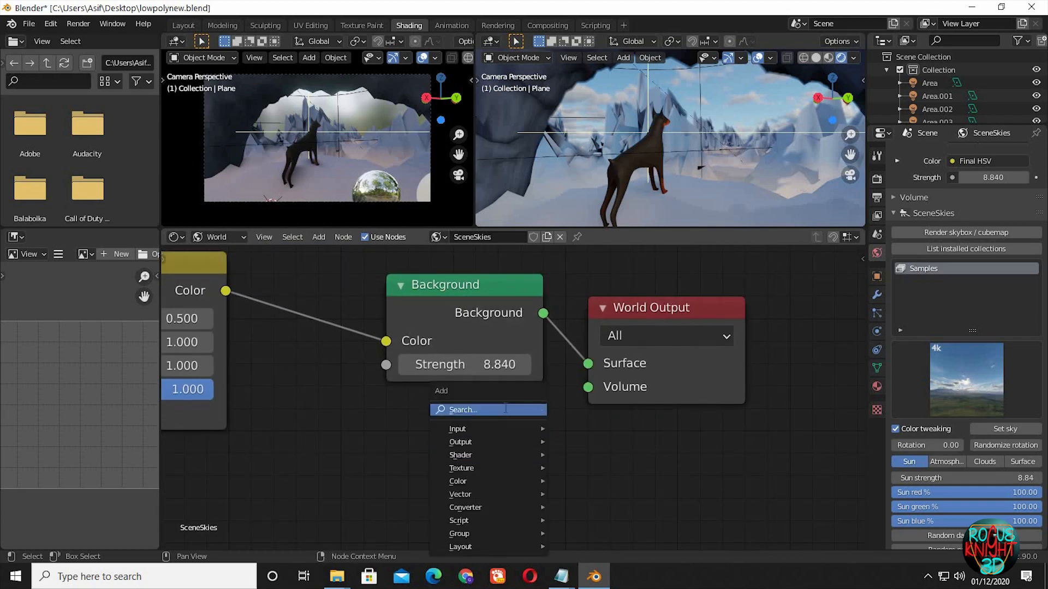
{"action": "left_click", "coordinate": [507, 412]}
{"action": "type", "text": "EMI"}
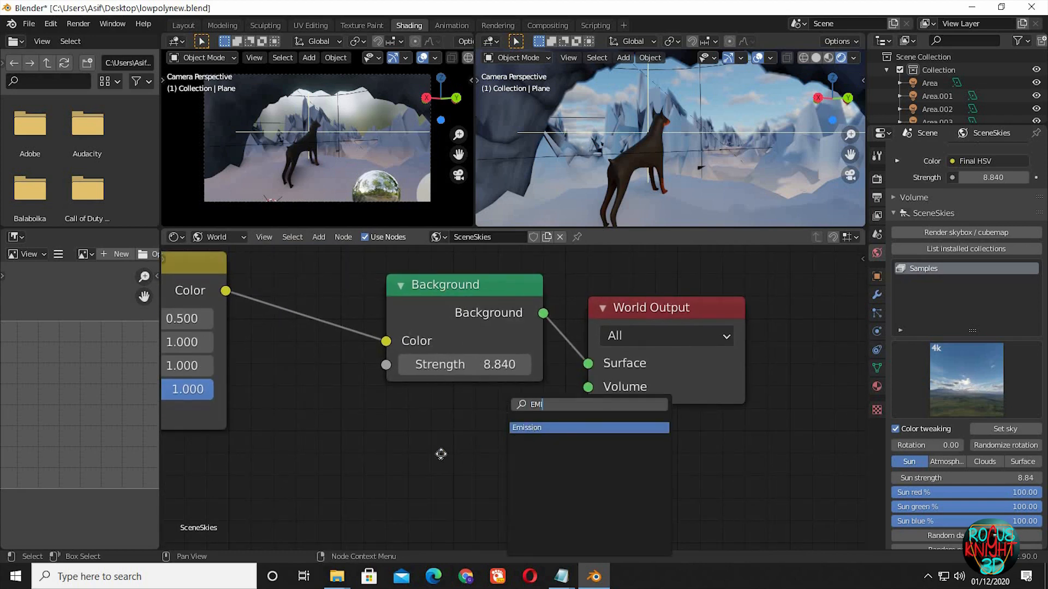
{"action": "key", "text": "Return"}
{"action": "left_click", "coordinate": [516, 446]}
{"action": "left_click_drag", "start_coordinate": [529, 451], "coordinate": [588, 387]}
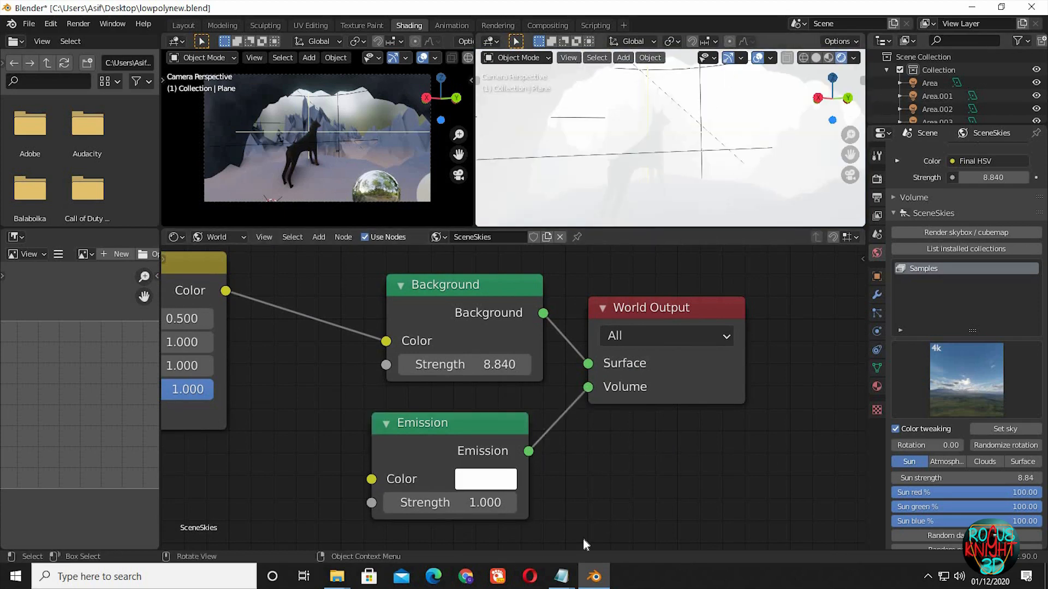
Step: Look up the world emission hex code in lights hex.txt and set the Emission node's color to CFFFFB
{"action": "mouse_move", "coordinate": [561, 577]}
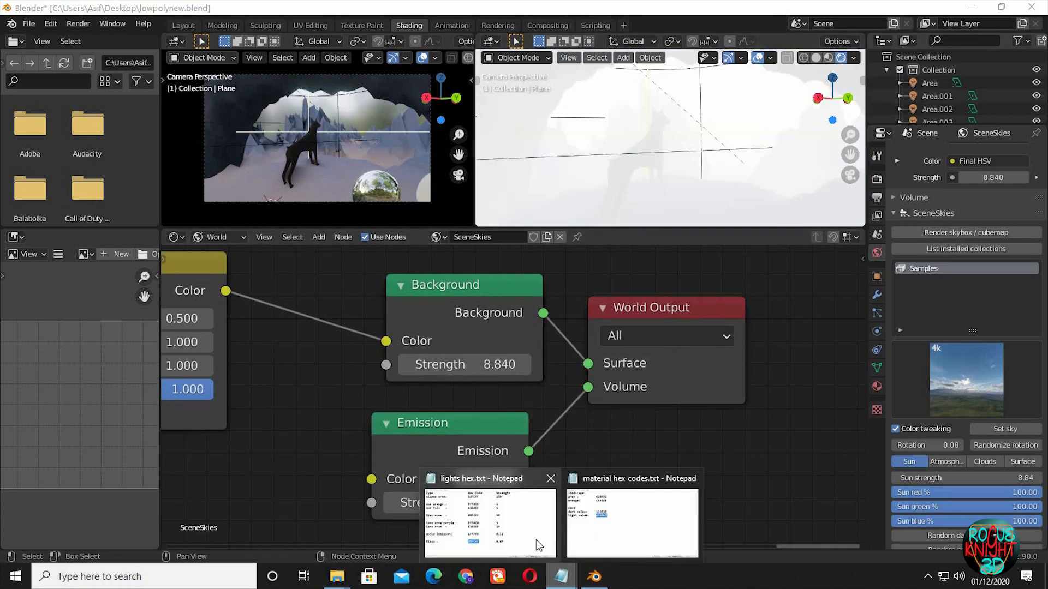
{"action": "left_click", "coordinate": [480, 505]}
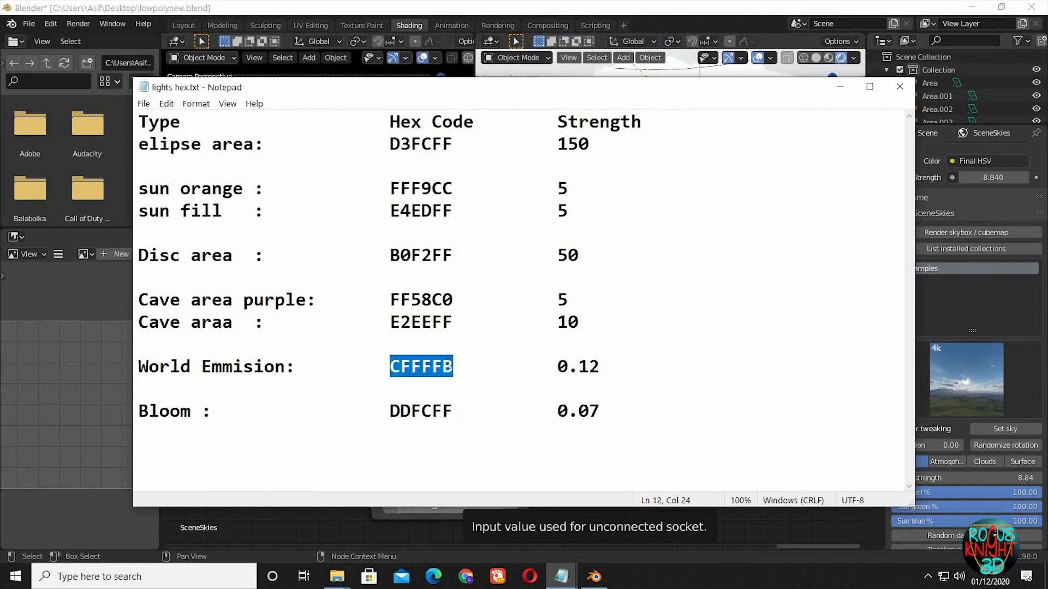
{"action": "left_click", "coordinate": [594, 577]}
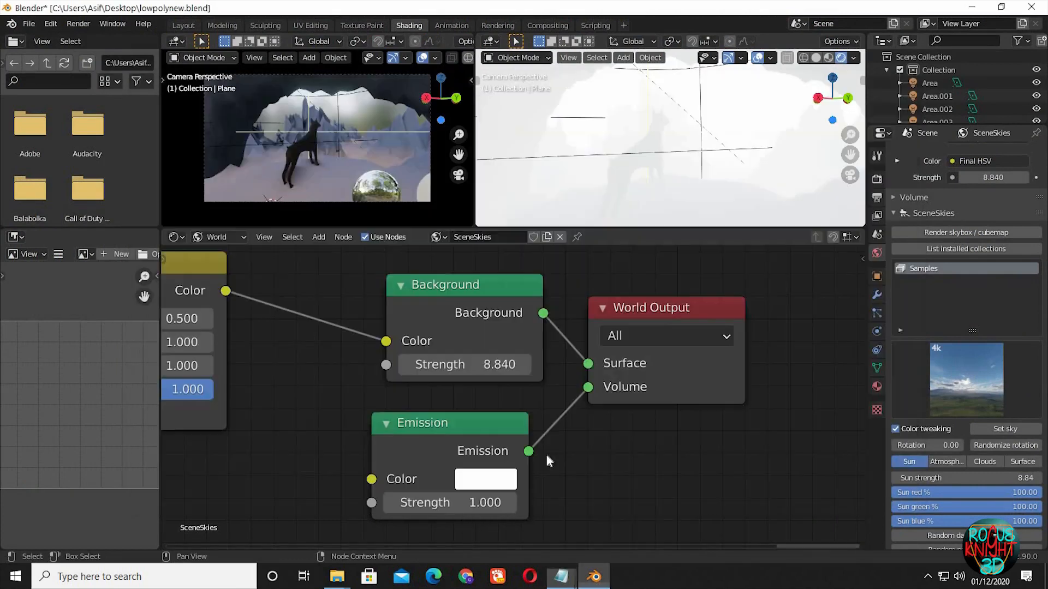
{"action": "left_click", "coordinate": [486, 479]}
{"action": "left_click", "coordinate": [540, 382]}
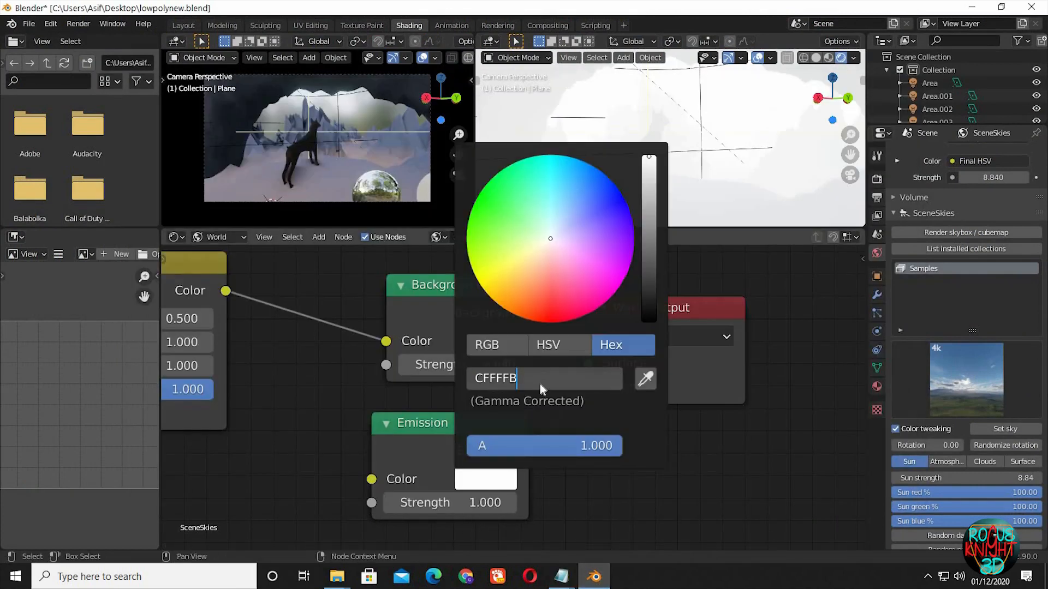
{"action": "key", "text": "Return"}
Step: Set the Emission node's strength to 0.012
{"action": "left_click", "coordinate": [486, 503]}
{"action": "left_click", "coordinate": [488, 503]}
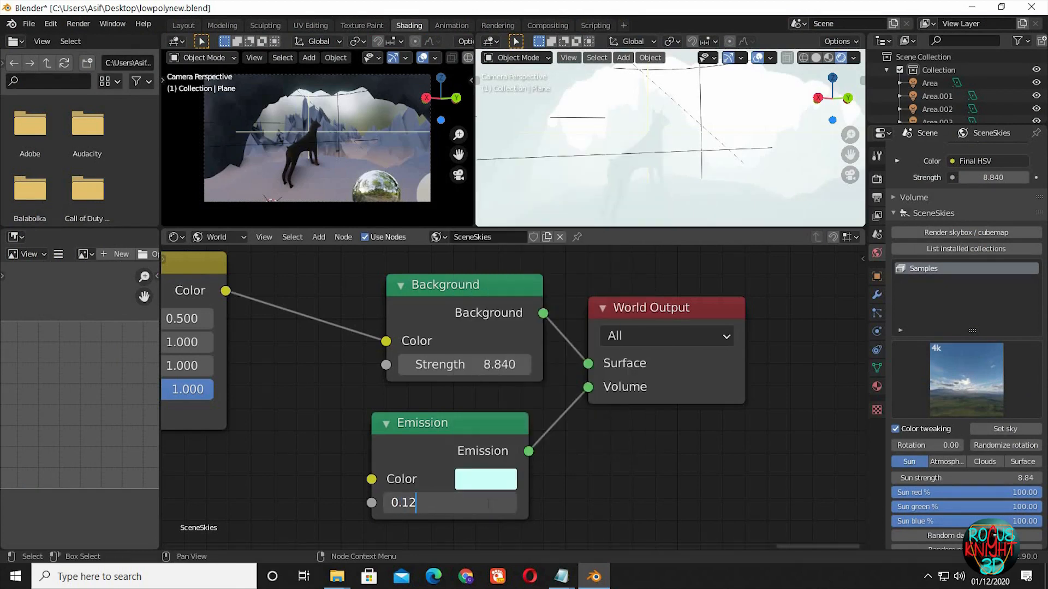
{"action": "key", "text": "Return"}
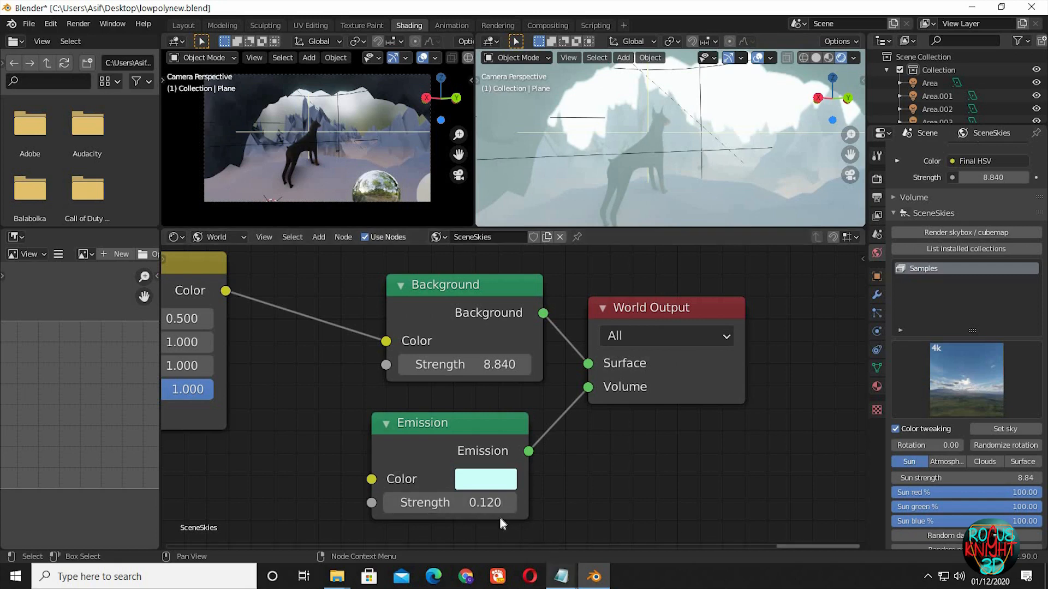
{"action": "double_click", "coordinate": [486, 503]}
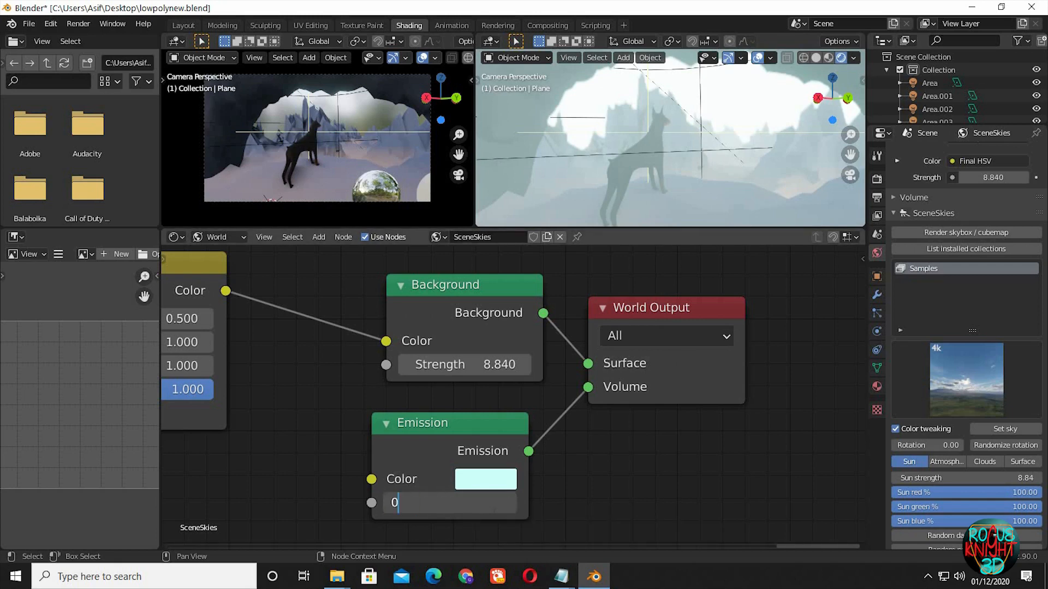
{"action": "key", "text": "Return"}
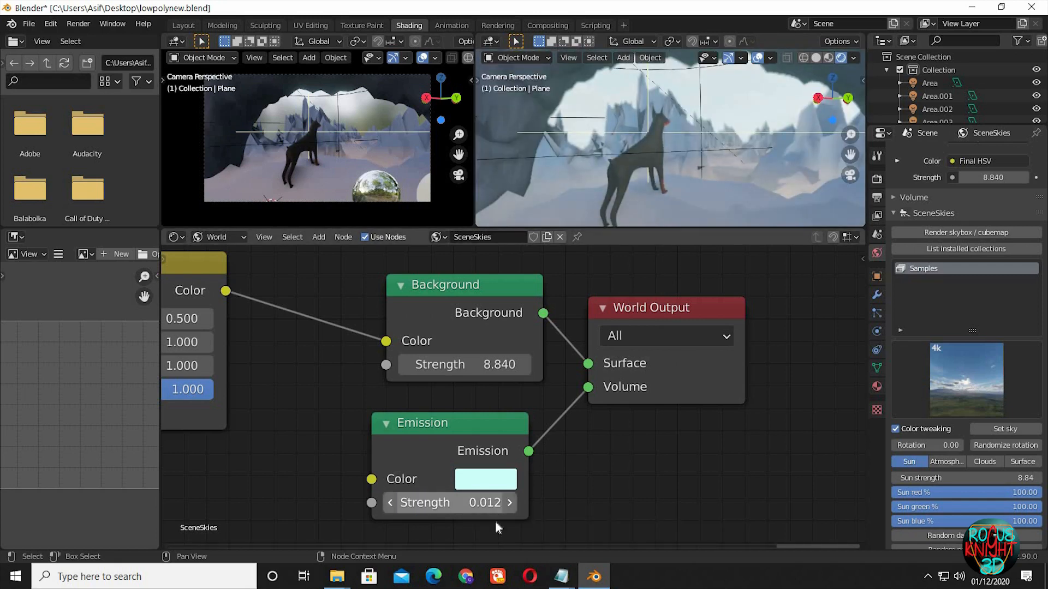
Step: Correct the world emission strength in lights hex.txt to 0.012, save the notes and return to Blender
{"action": "left_click", "coordinate": [562, 577]}
{"action": "left_click", "coordinate": [579, 366]}
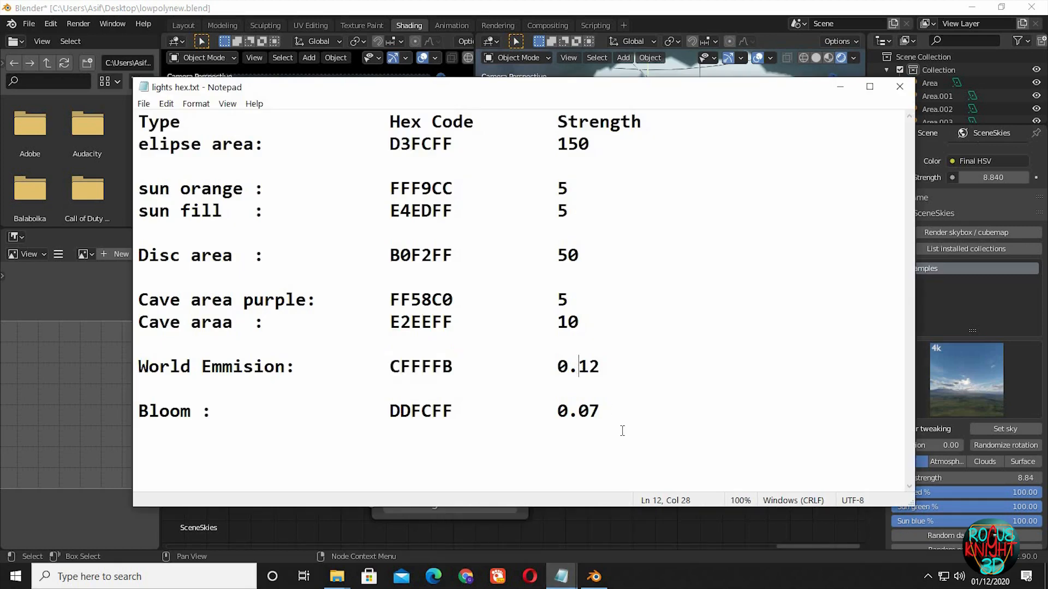
{"action": "left_click", "coordinate": [143, 103]}
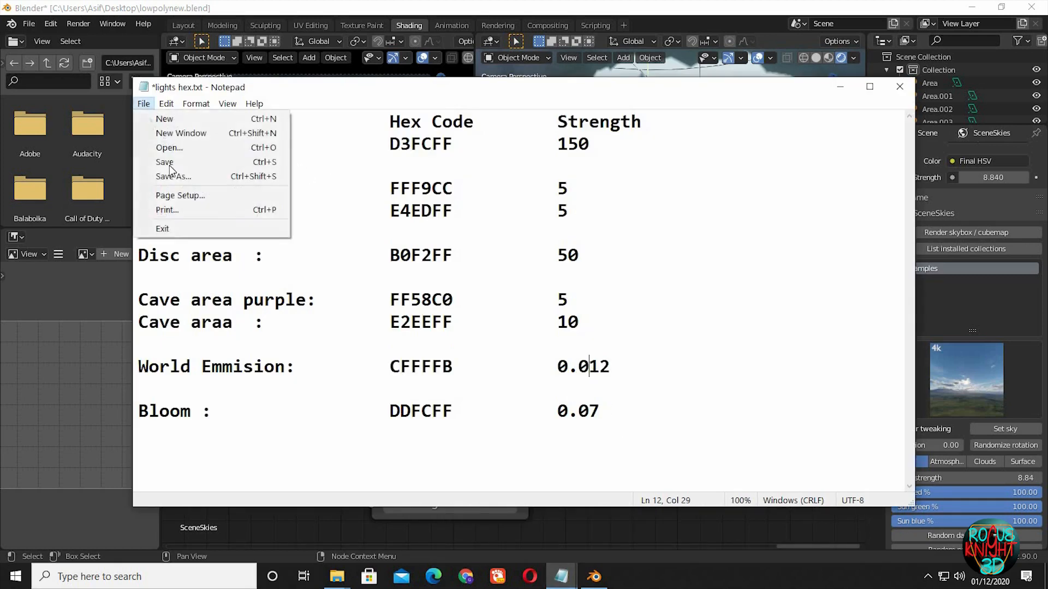
{"action": "left_click", "coordinate": [159, 164]}
{"action": "left_click", "coordinate": [840, 87]}
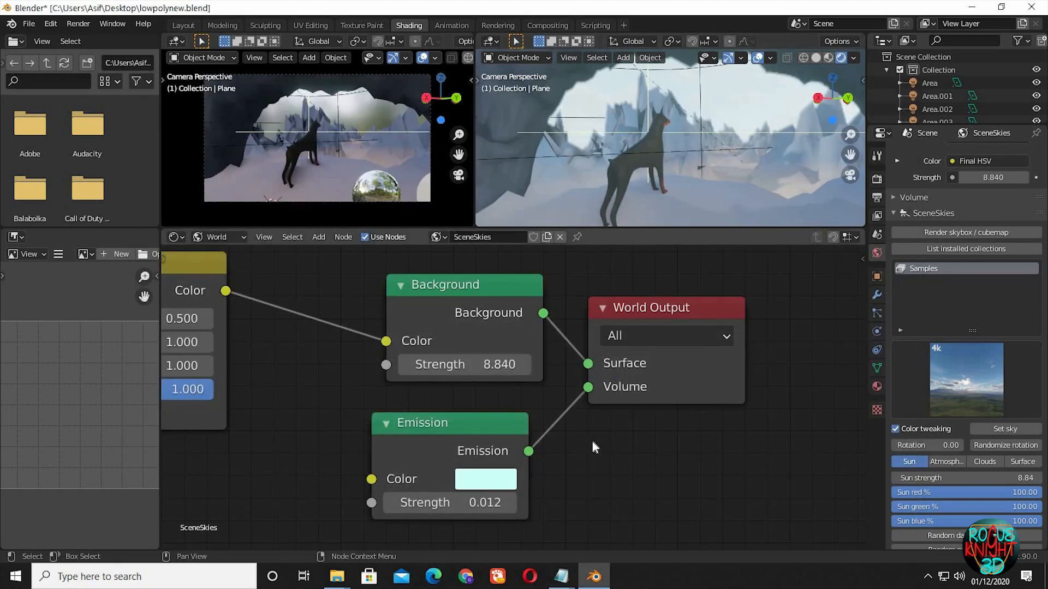
Step: Review the Eevee render settings and the output settings, and open the view layer settings
{"action": "middle_click_drag", "start_coordinate": [595, 425], "coordinate": [614, 429]}
{"action": "scroll", "coordinate": [613, 429], "scroll_direction": "down", "scroll_amount": 1}
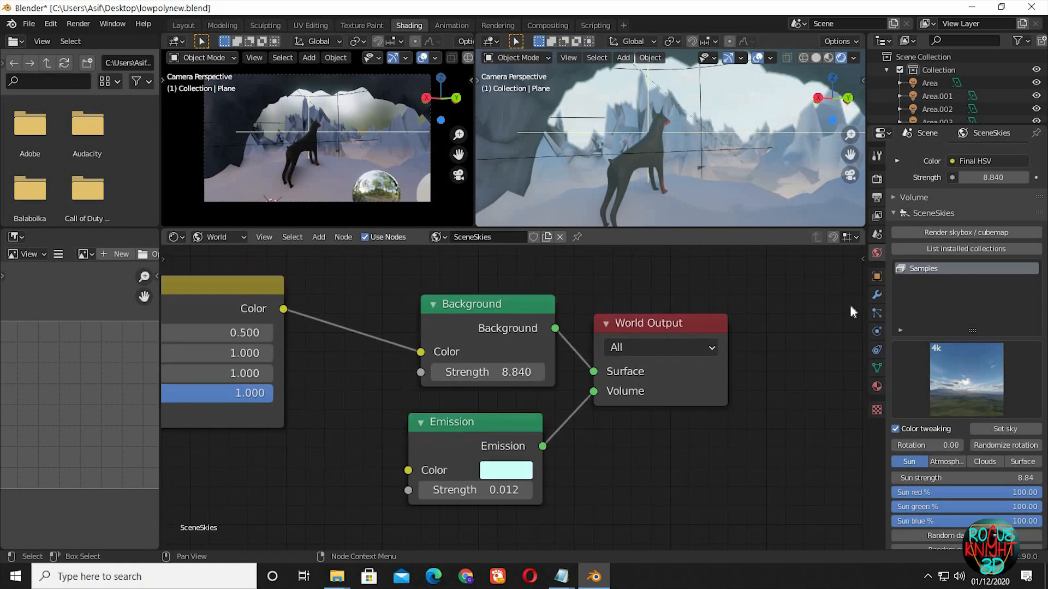
{"action": "left_click", "coordinate": [878, 177]}
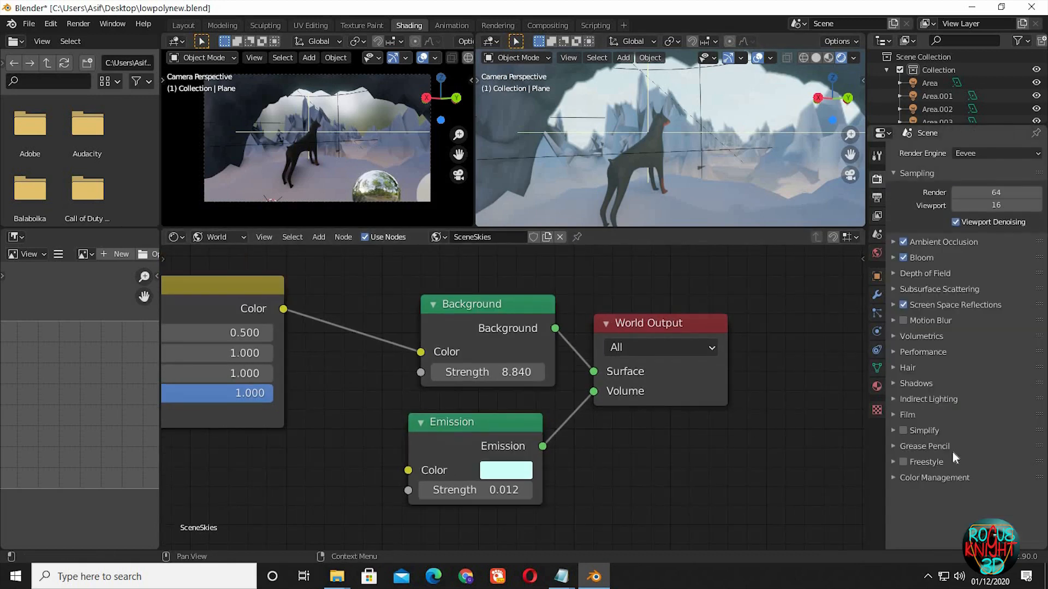
{"action": "left_click", "coordinate": [878, 199]}
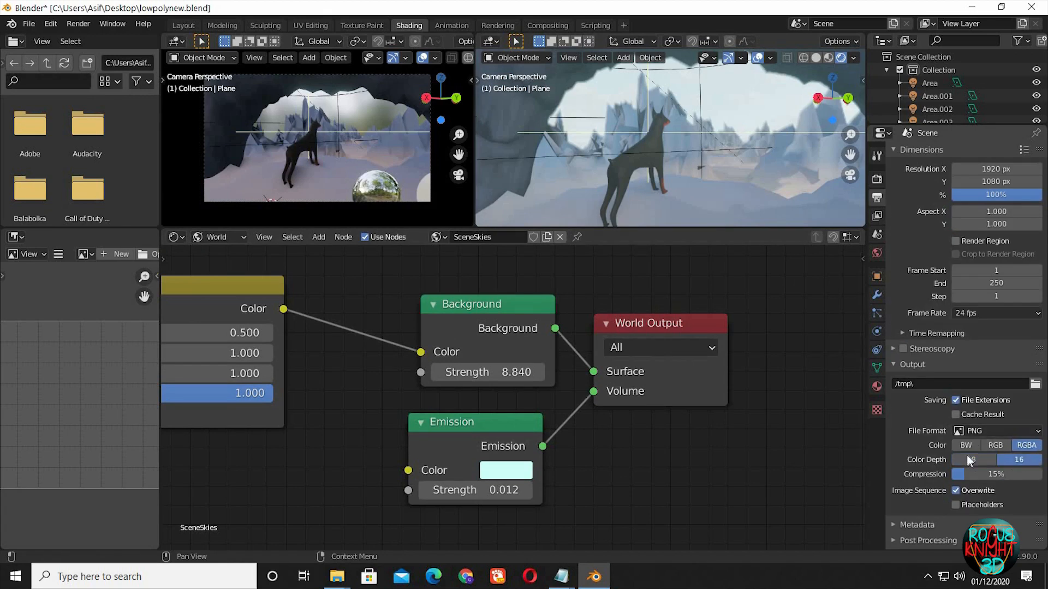
{"action": "left_click", "coordinate": [878, 215]}
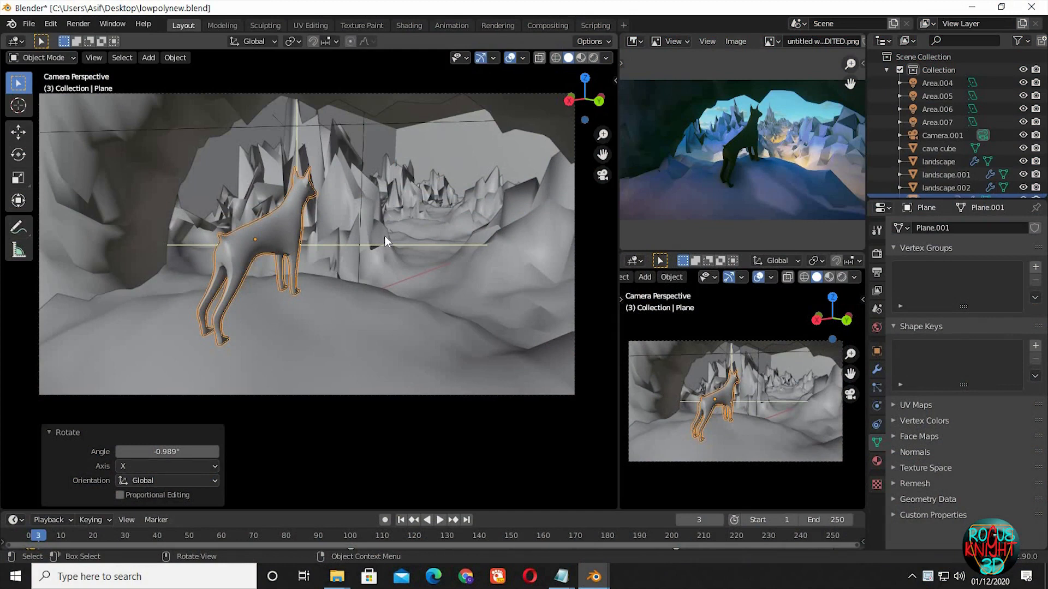
Step: Select the doberman in the camera view and rotate it slightly about the global Z axis
{"action": "left_click", "coordinate": [305, 203]}
{"action": "left_click", "coordinate": [280, 238]}
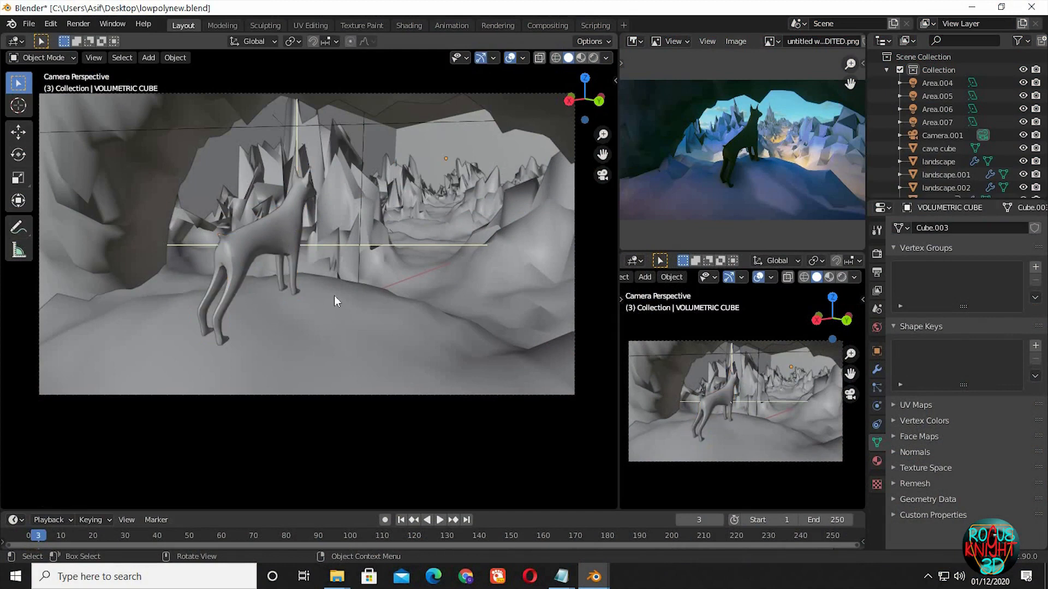
{"action": "key", "text": "r"}
{"action": "key", "text": "z"}
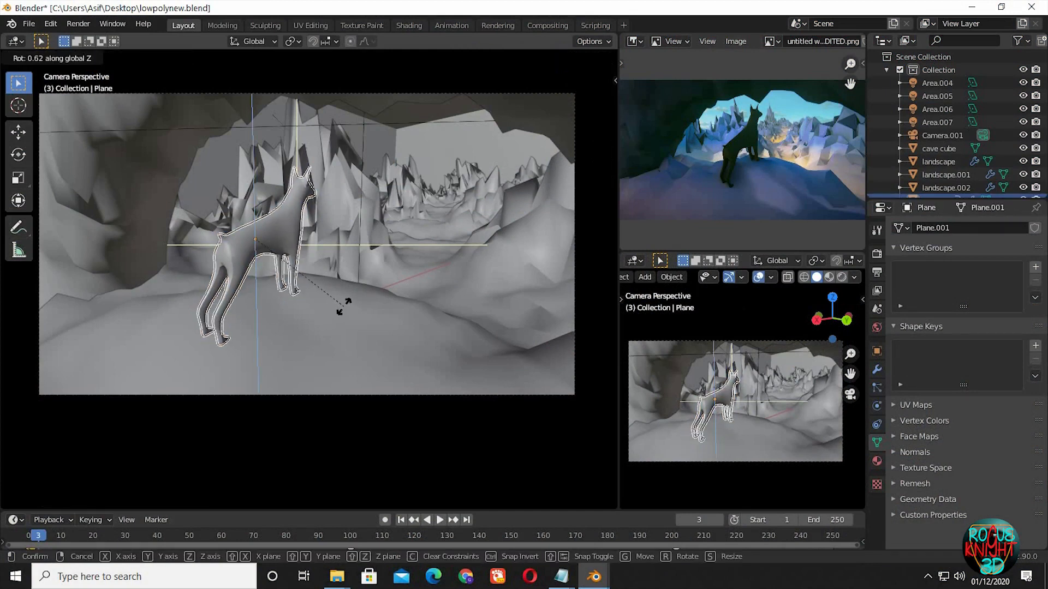
{"action": "left_click", "coordinate": [350, 307]}
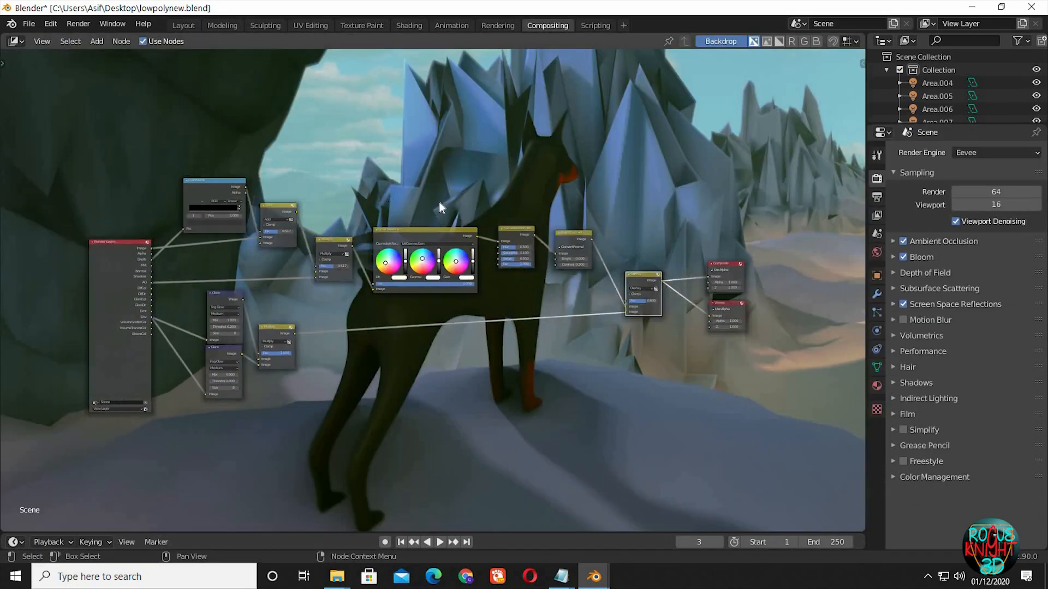
Step: Preview the unprocessed Render Layers output in the compositor backdrop
{"action": "middle_click_drag", "start_coordinate": [762, 283], "coordinate": [512, 230]}
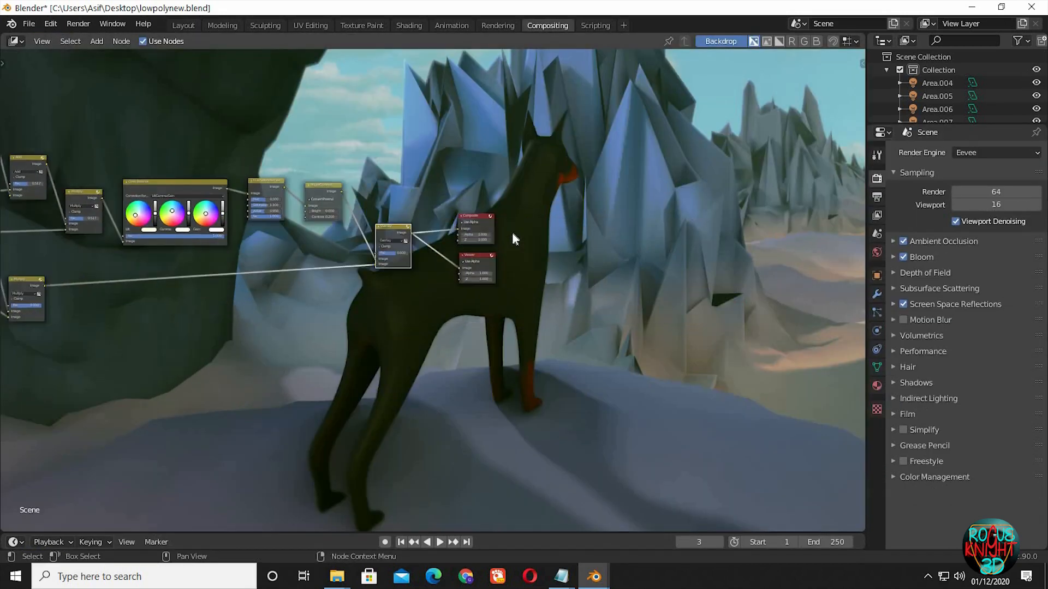
{"action": "scroll", "coordinate": [475, 260], "scroll_direction": "up", "scroll_amount": 10}
{"action": "scroll", "coordinate": [468, 280], "scroll_direction": "down", "scroll_amount": 11}
{"action": "middle_click_drag", "start_coordinate": [467, 281], "coordinate": [609, 303]}
{"action": "left_click", "coordinate": [64, 228], "text": "ctrl+shift"}
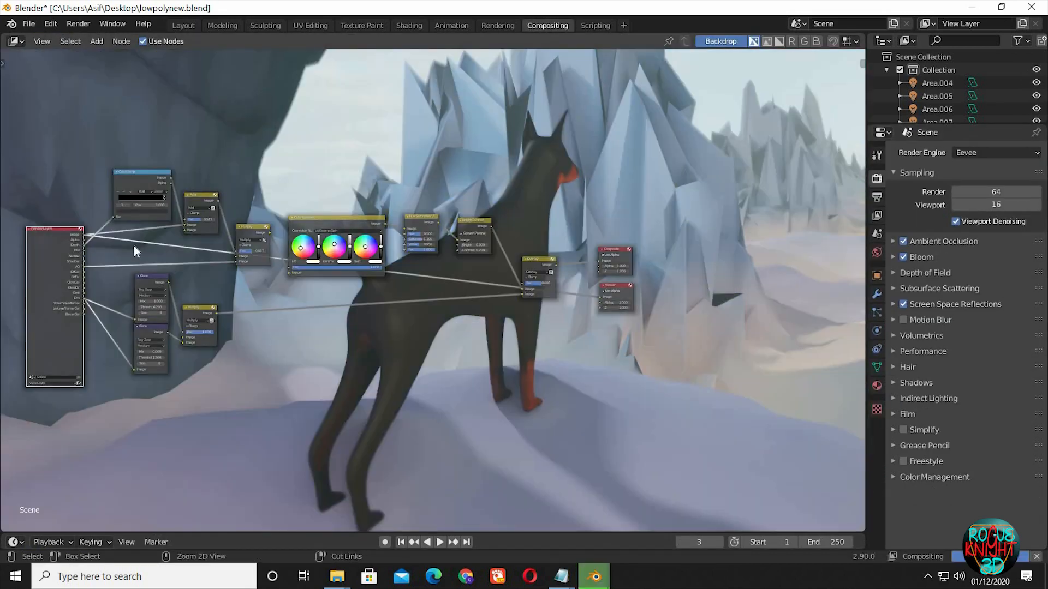
Step: Connect the final Overlay mix node's Image output back to the Composite node's Image input
{"action": "scroll", "coordinate": [549, 338], "scroll_direction": "down", "scroll_amount": 1}
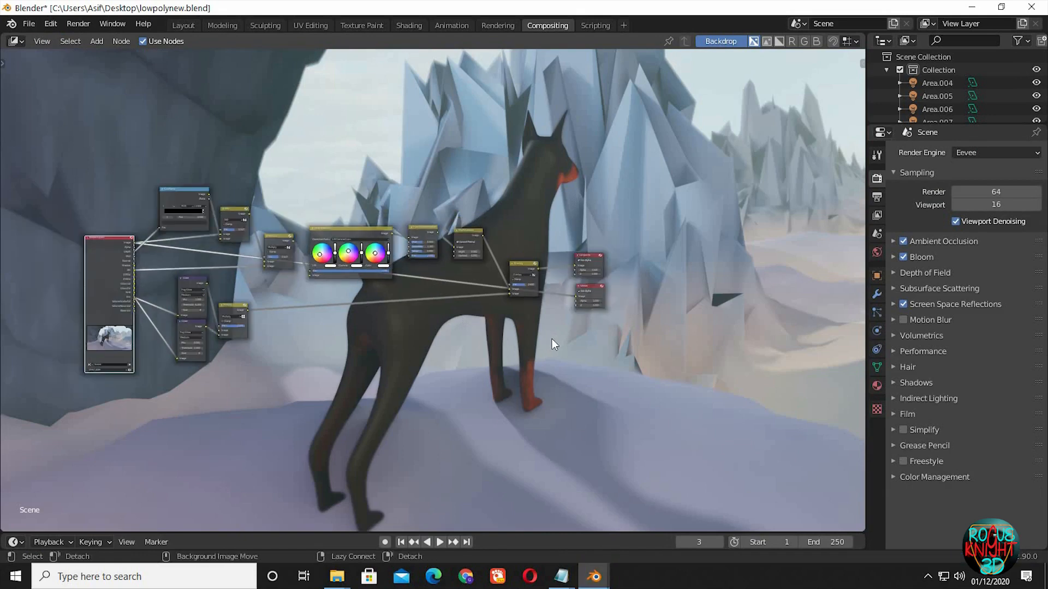
{"action": "scroll", "coordinate": [593, 275], "scroll_direction": "up", "scroll_amount": 2}
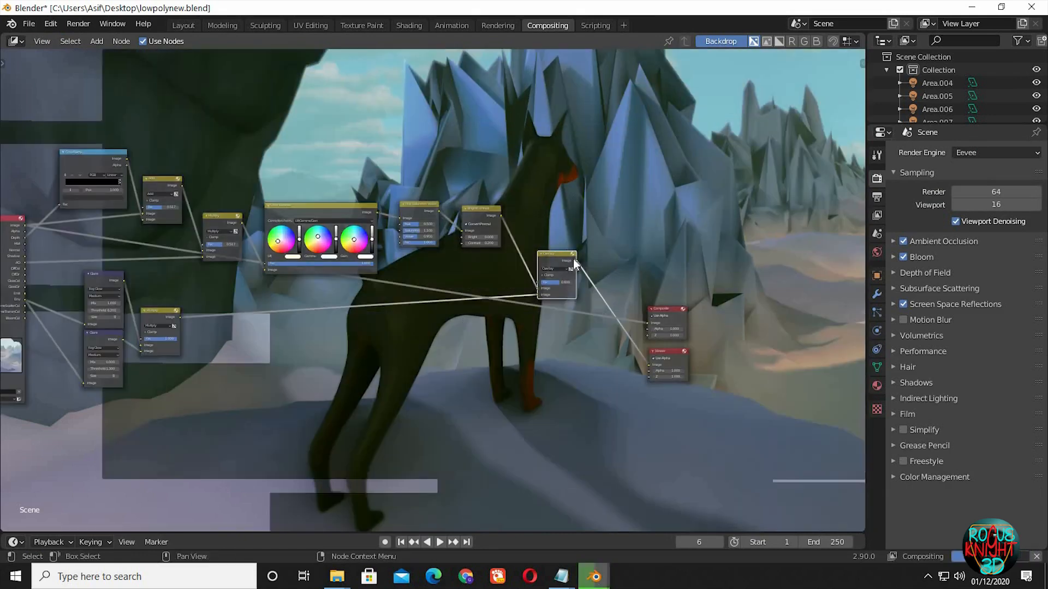
{"action": "left_click_drag", "start_coordinate": [582, 265], "coordinate": [650, 323]}
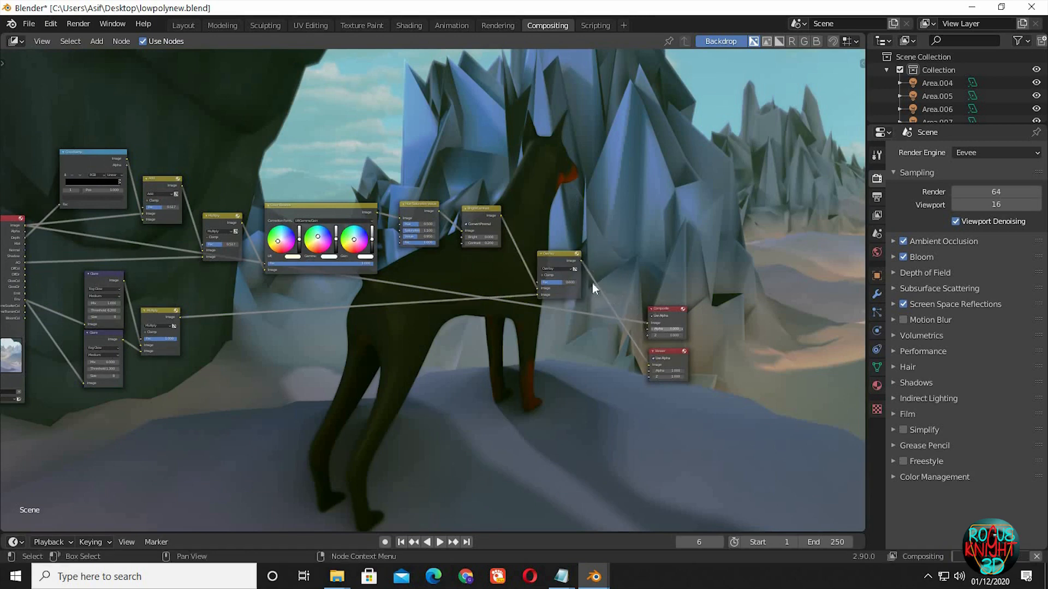